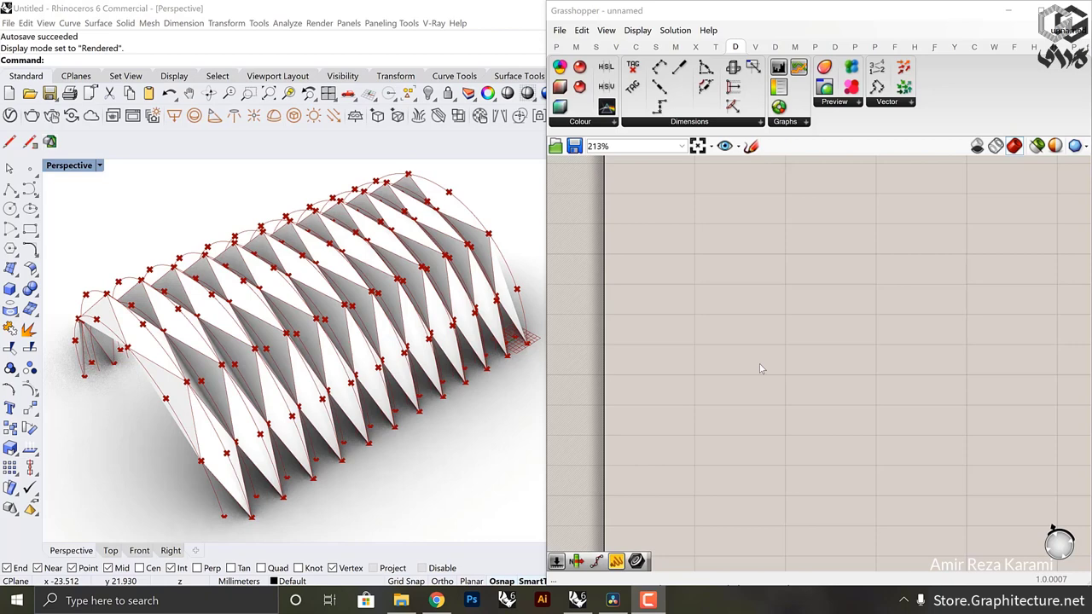
Step: Disable all components of the upper definition that generates the folded vault
scroll(756, 316, down, 3)
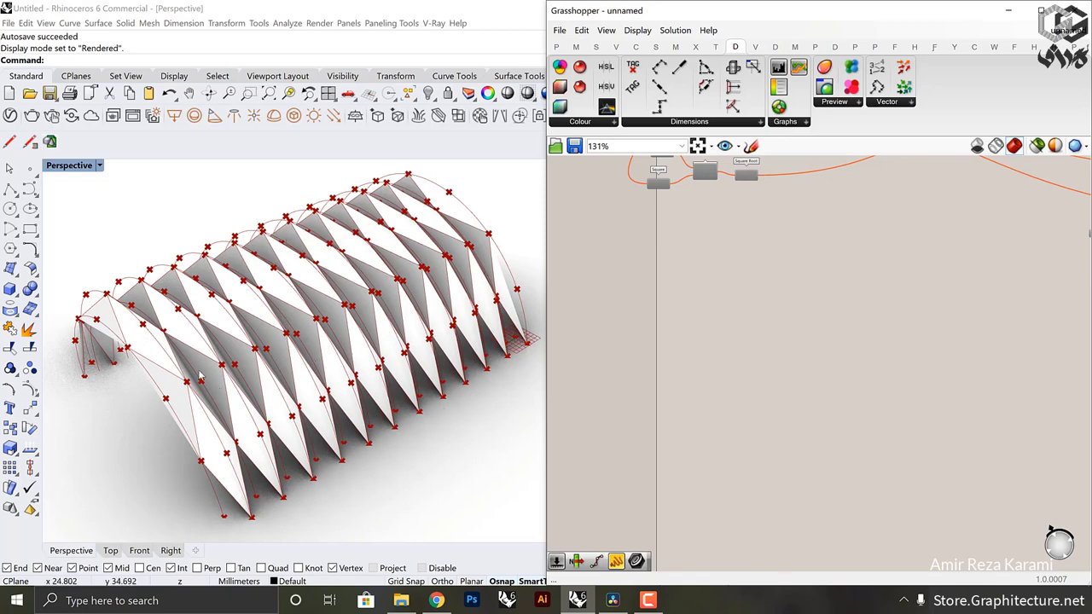
right_drag(295, 348, 356, 347)
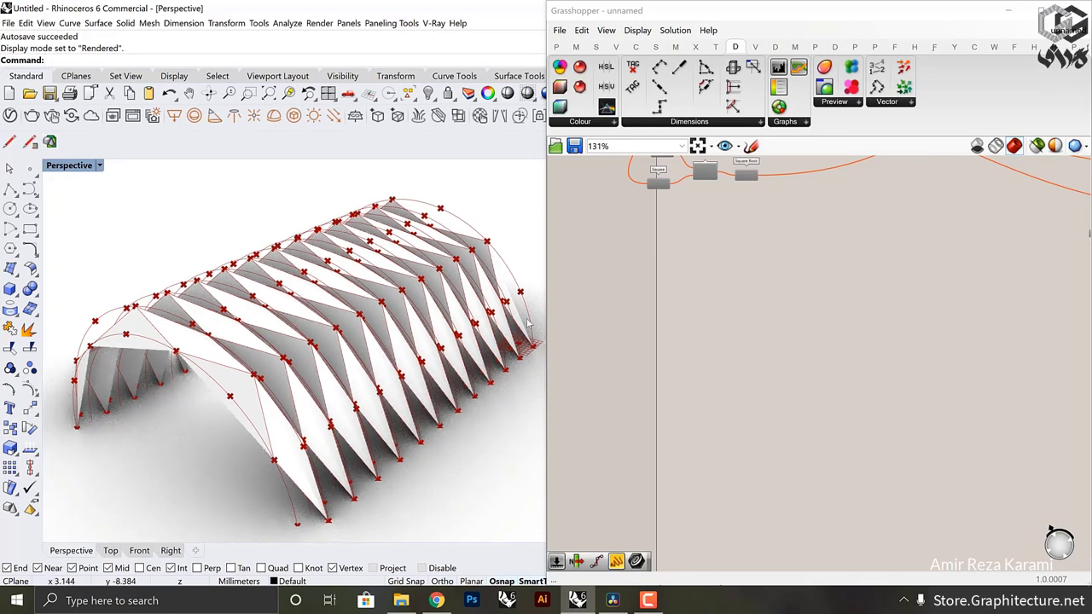
scroll(693, 358, down, 5)
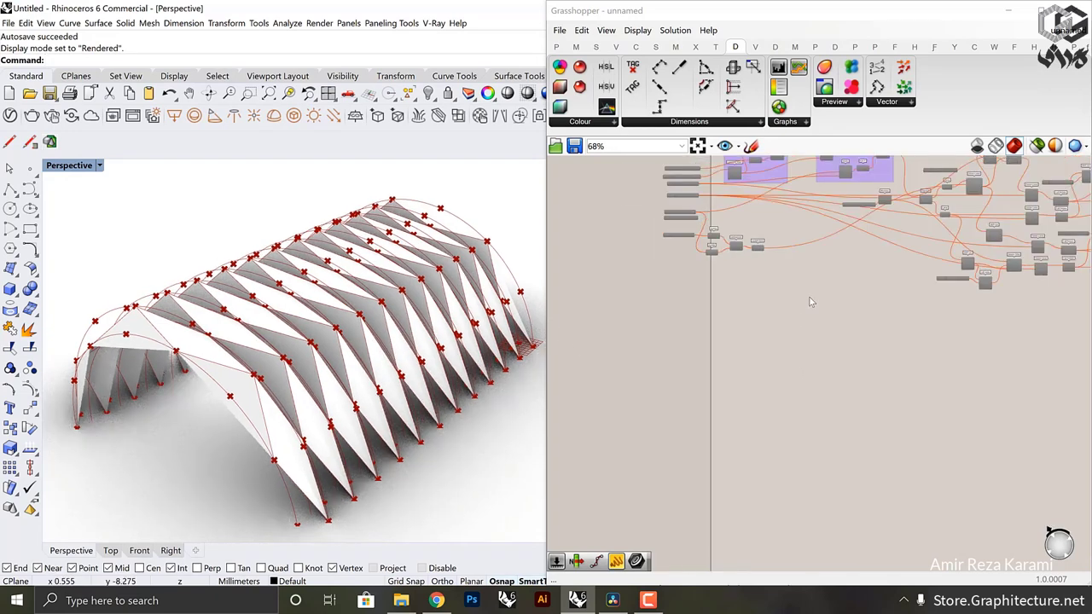
scroll(785, 419, down, 2)
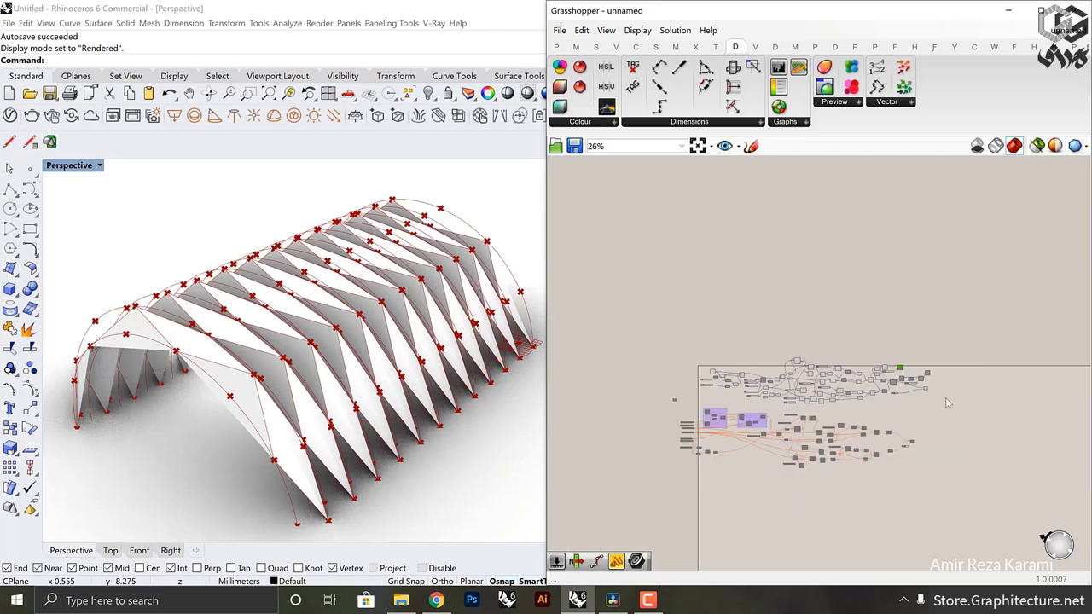
drag(952, 404, 699, 336)
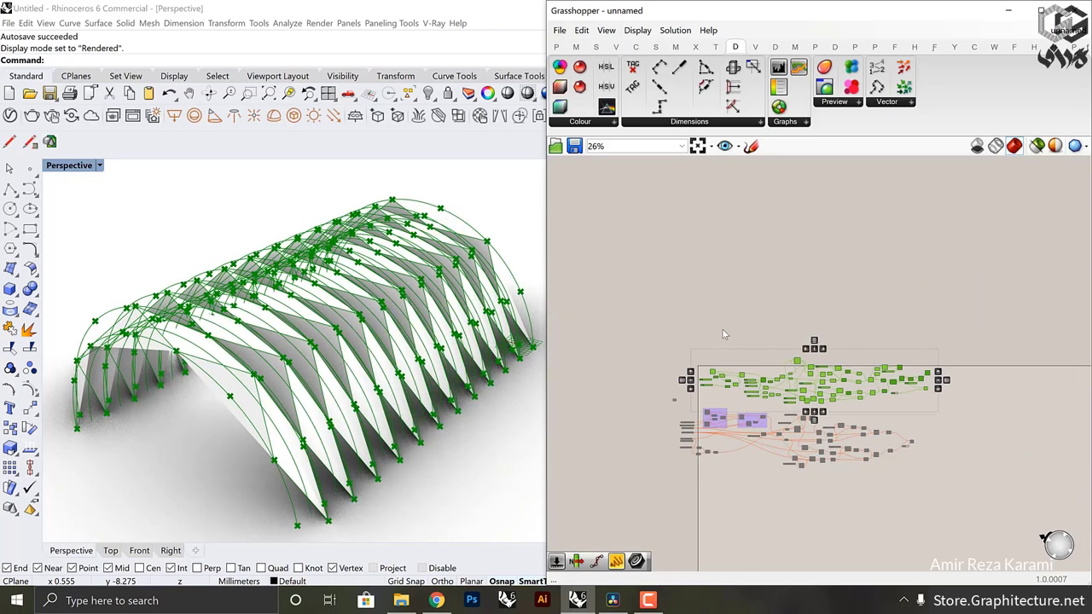
right_click(724, 331)
click(772, 379)
right_click(760, 351)
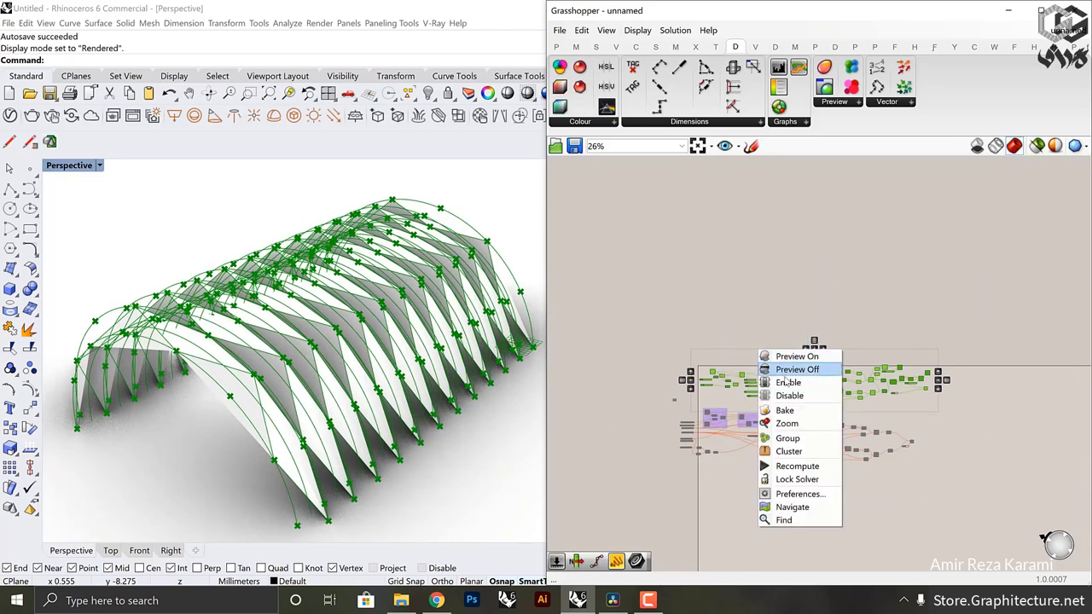
click(798, 392)
Step: Sketch a black vault outline on an empty canvas area with arched ends, two straight side edges and a dashed line along the roof
right_drag(733, 484, 744, 356)
scroll(745, 356, up, 10)
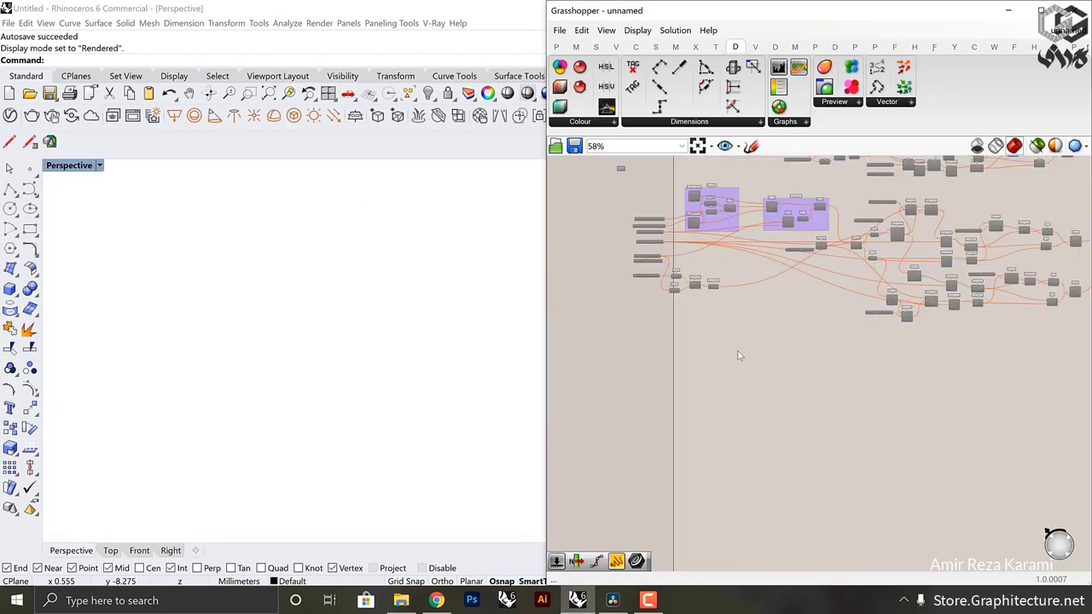
scroll(732, 293, up, 2)
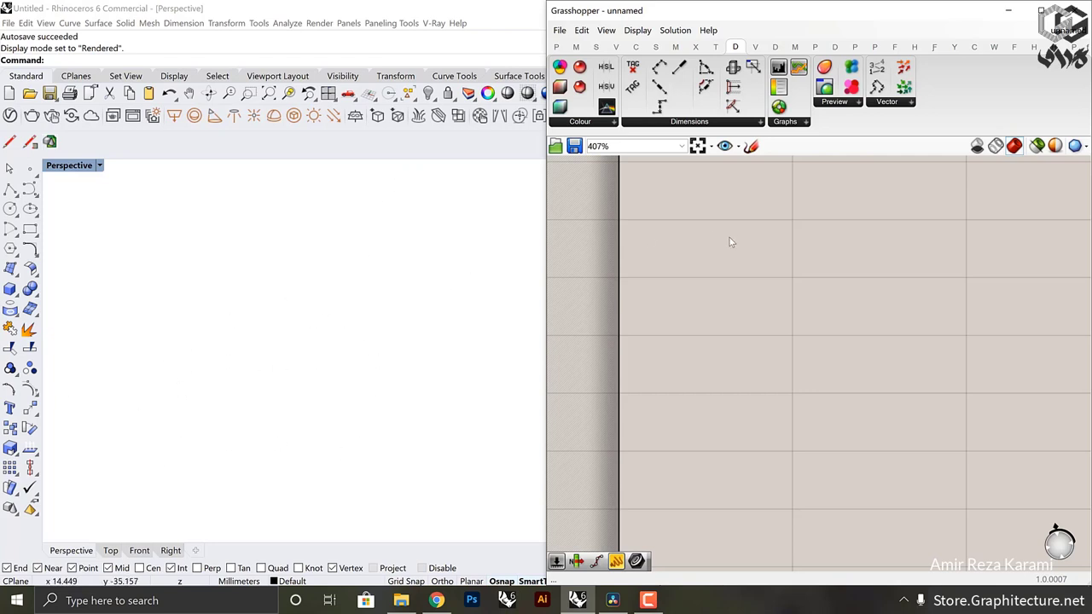
click(751, 145)
mouse_move(616, 372)
mouse_down()
mouse_move(693, 333)
mouse_move(756, 416)
mouse_move(926, 275)
mouse_move(748, 266)
mouse_move(802, 217)
mouse_move(946, 256)
mouse_move(945, 267)
mouse_up()
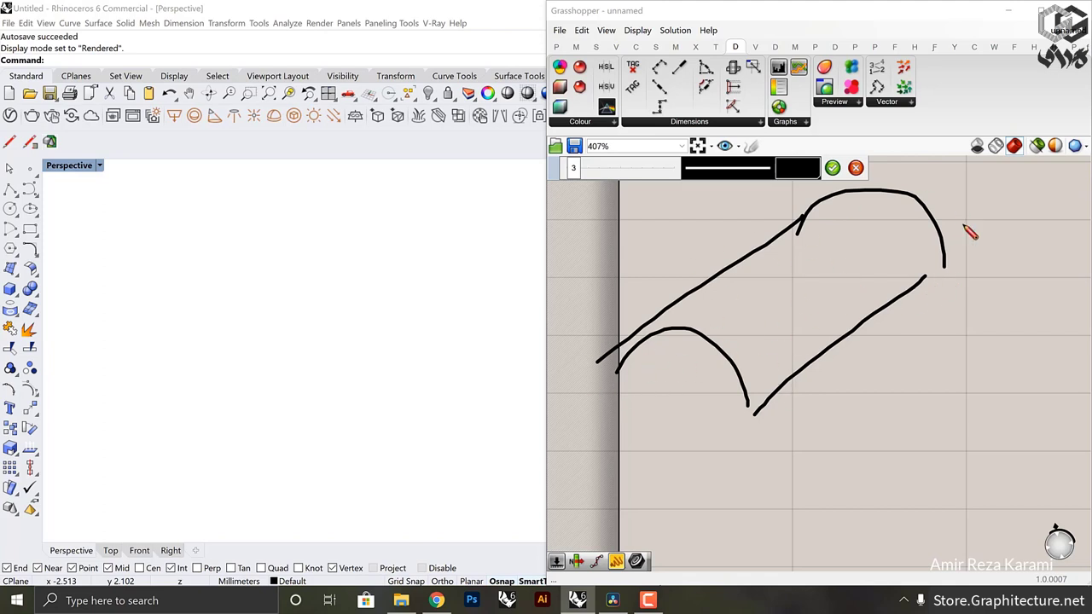
drag(940, 252, 799, 218)
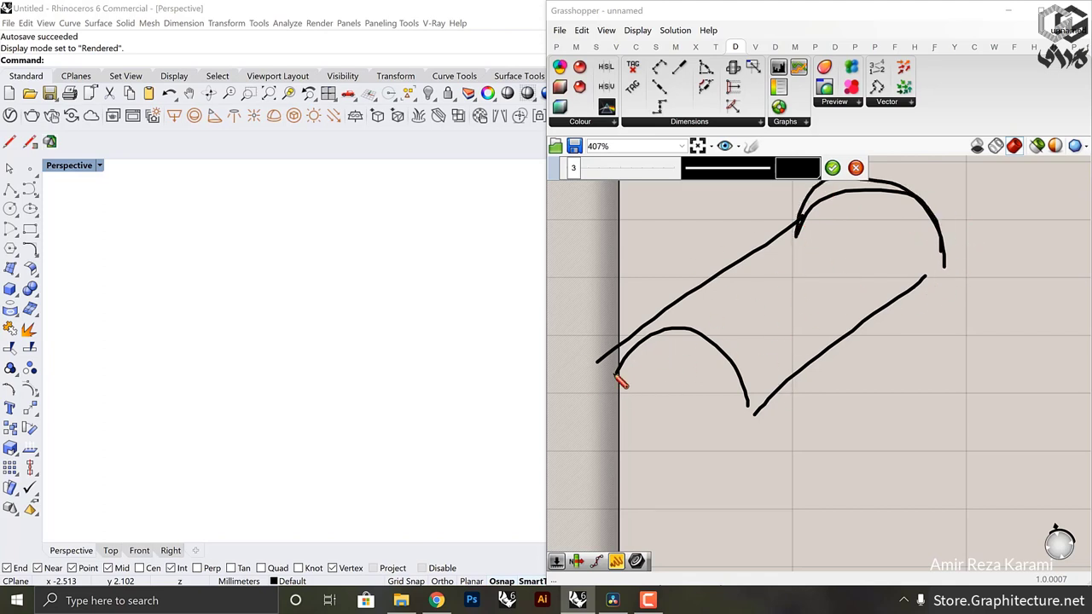
mouse_move(594, 377)
mouse_down()
mouse_move(661, 319)
mouse_move(758, 393)
mouse_move(754, 416)
mouse_move(686, 319)
mouse_move(630, 374)
mouse_up()
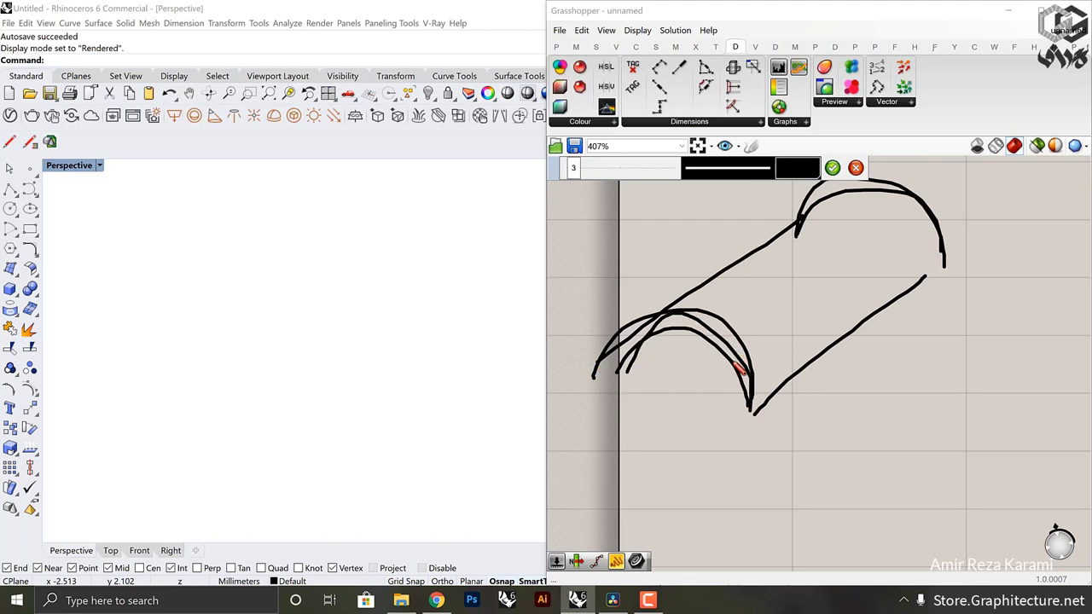
drag(746, 324, 919, 214)
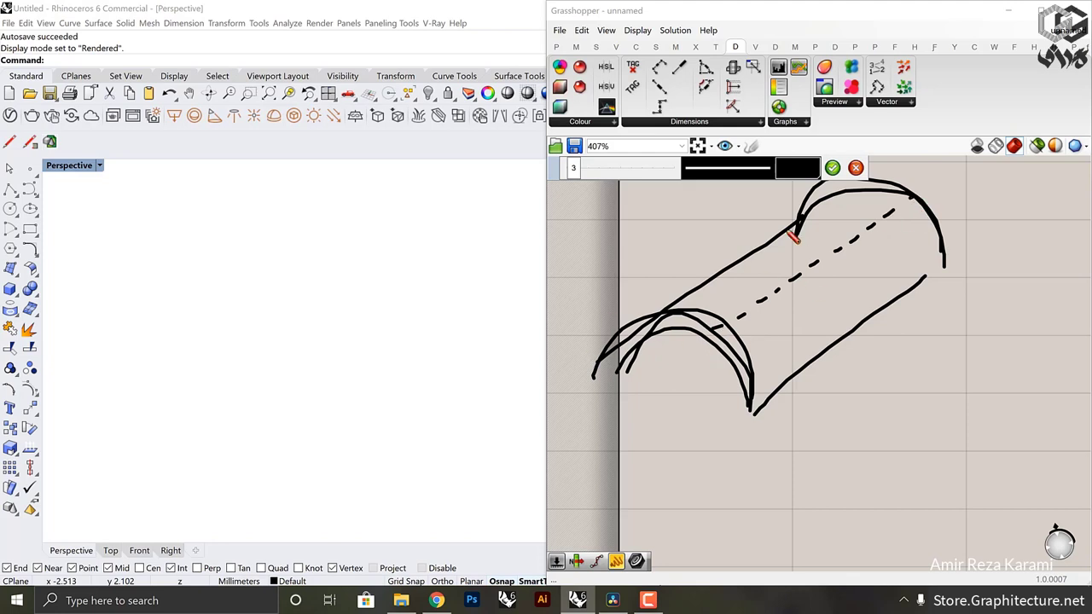
Step: Draw three intermediate arches across the vault sketch and accept the sketch
drag(678, 300, 805, 338)
mouse_move(742, 258)
mouse_down()
mouse_move(846, 290)
mouse_move(849, 304)
mouse_up()
drag(792, 224, 899, 287)
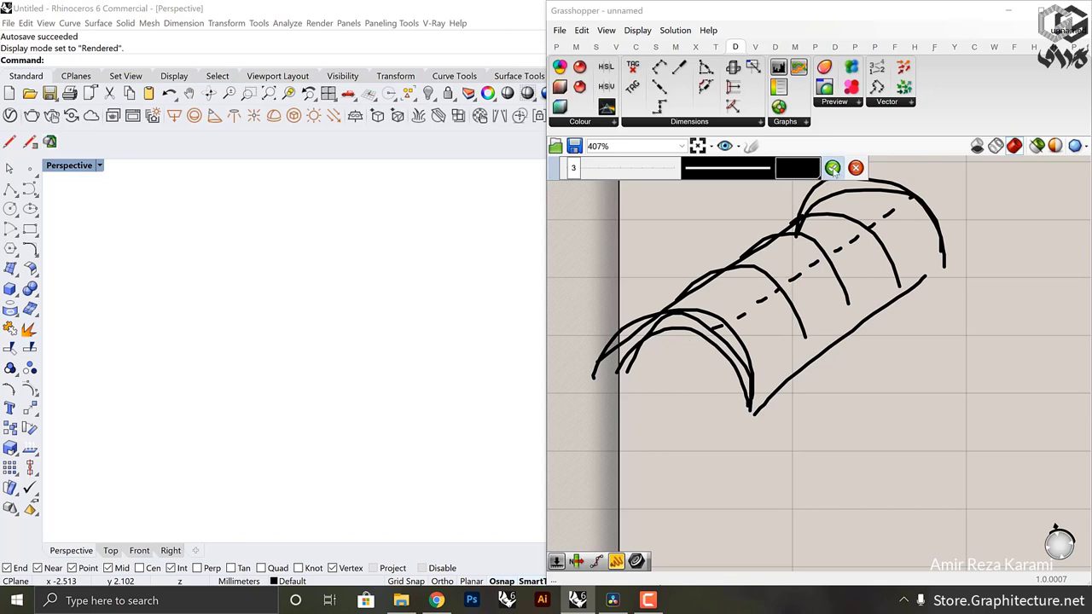
click(832, 167)
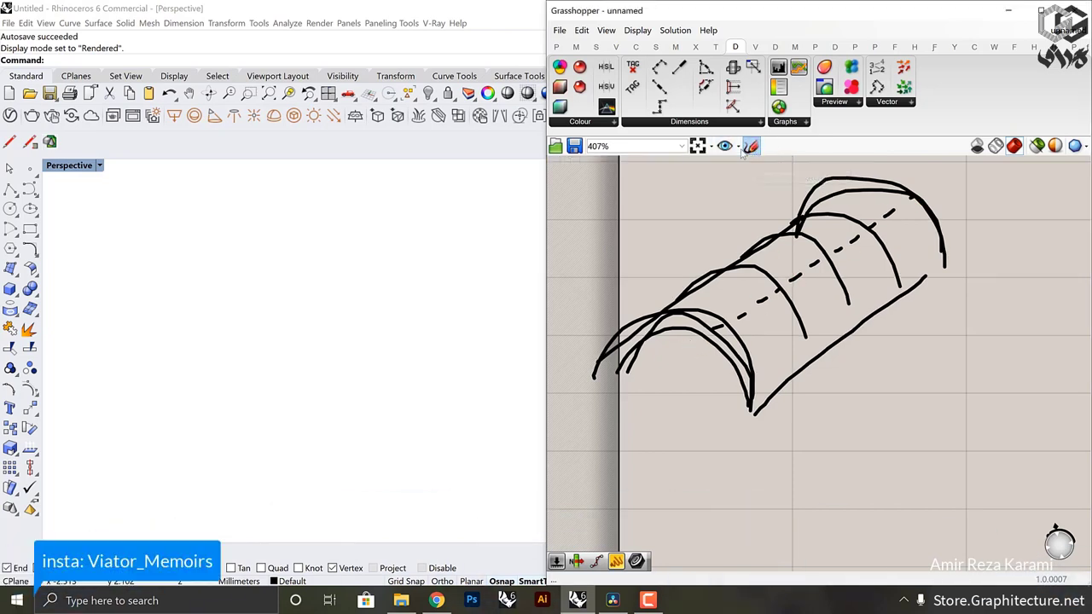
Step: Switch the sketch colour to red, mark the bay lengths along the vault's lower edge and draw a lengthwise arrow above it
click(751, 147)
click(794, 169)
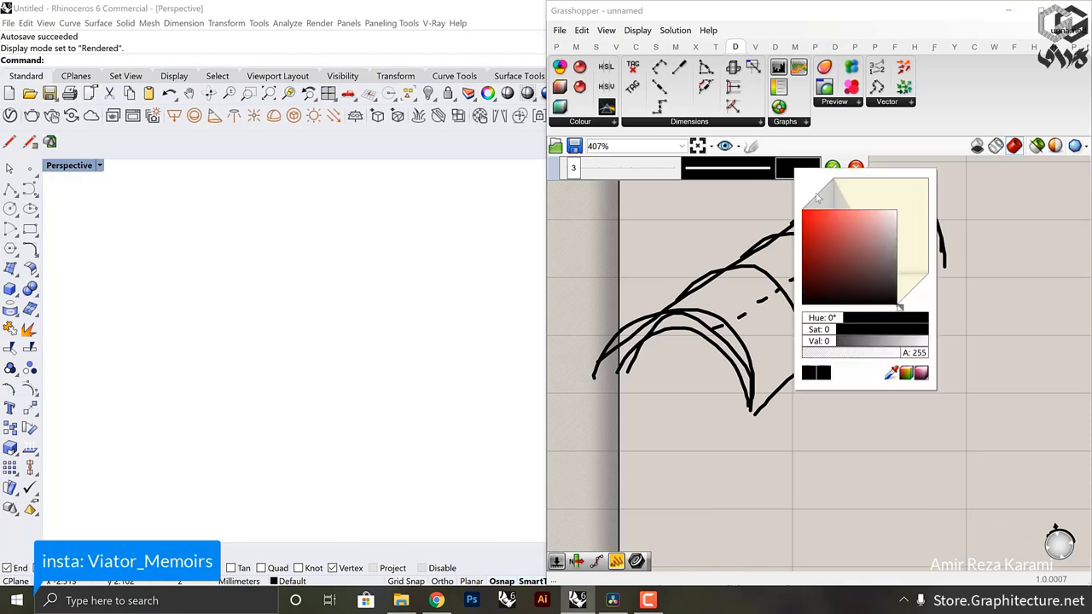
click(817, 226)
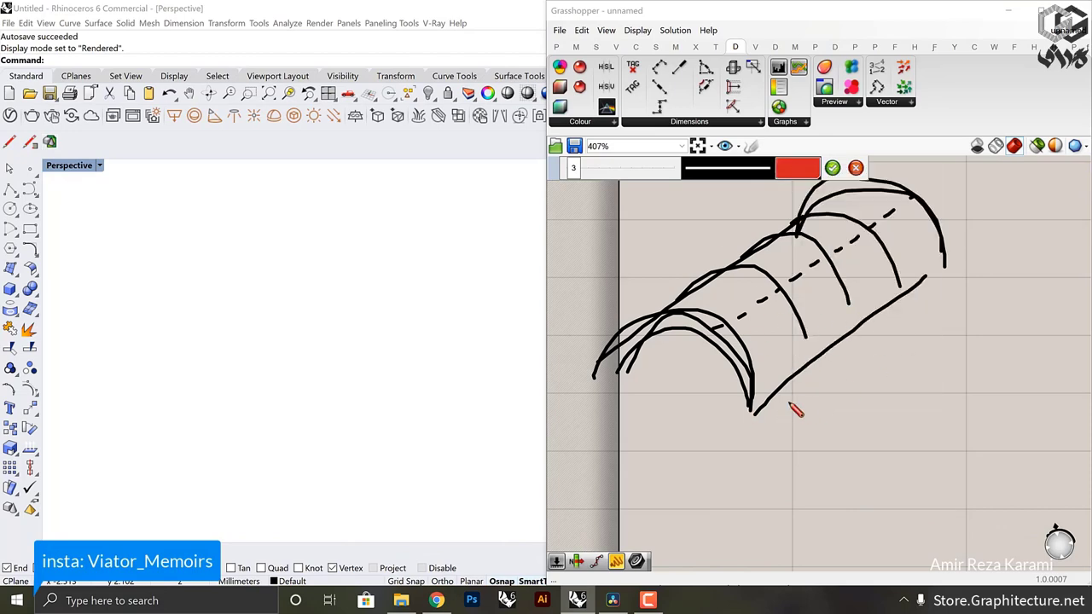
mouse_move(772, 420)
mouse_down()
mouse_move(932, 309)
mouse_move(958, 270)
mouse_up()
mouse_move(817, 425)
mouse_down()
mouse_move(832, 431)
mouse_move(856, 416)
mouse_up()
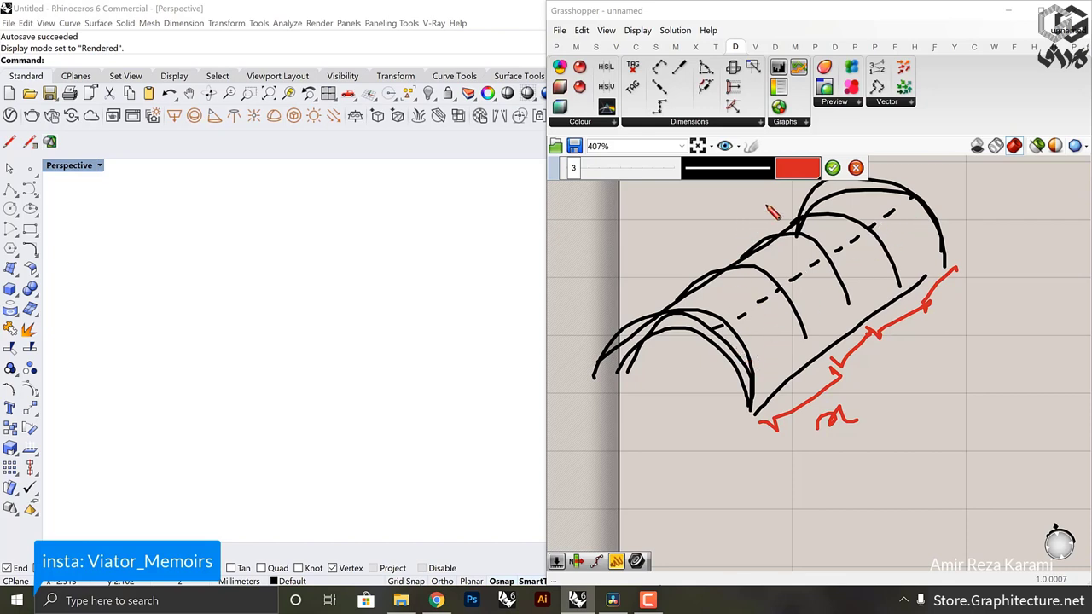
mouse_move(766, 206)
mouse_down()
mouse_move(654, 270)
mouse_move(674, 292)
mouse_up()
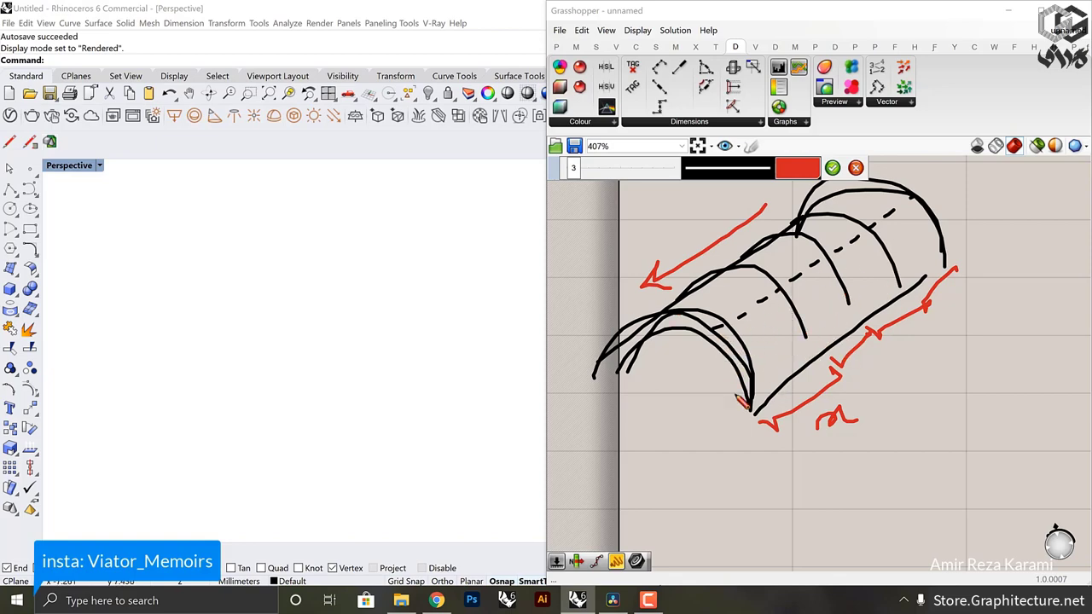
Step: Write a red 3 in each of the three bays and mark the first bay's length along the dashed line
mouse_move(756, 331)
mouse_down()
mouse_move(772, 342)
mouse_move(756, 353)
mouse_up()
mouse_move(809, 295)
mouse_down()
mouse_move(823, 307)
mouse_move(809, 317)
mouse_up()
drag(854, 270, 857, 293)
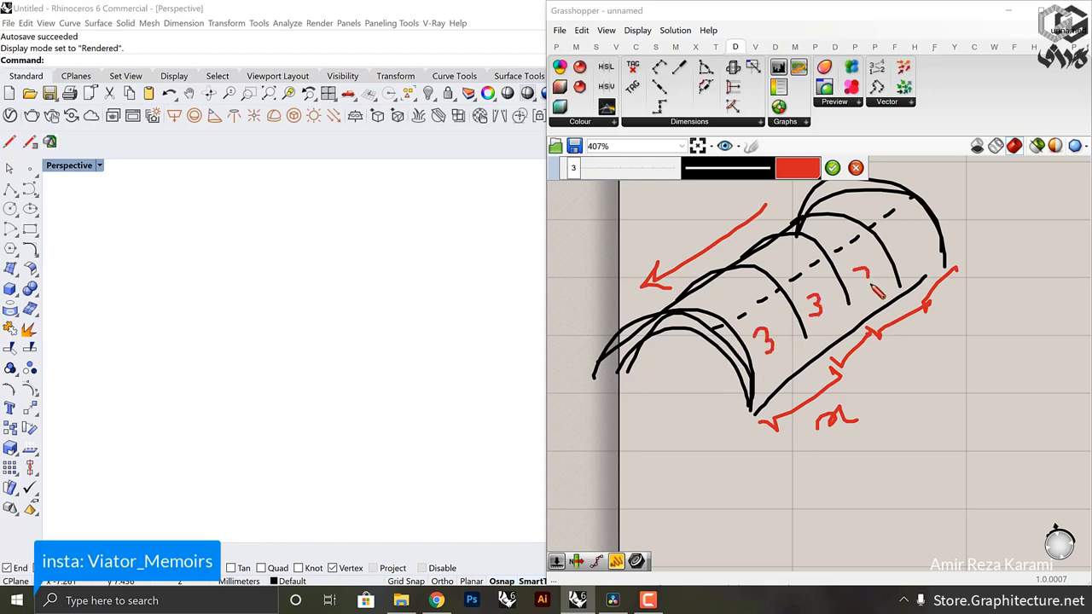
drag(714, 330, 778, 295)
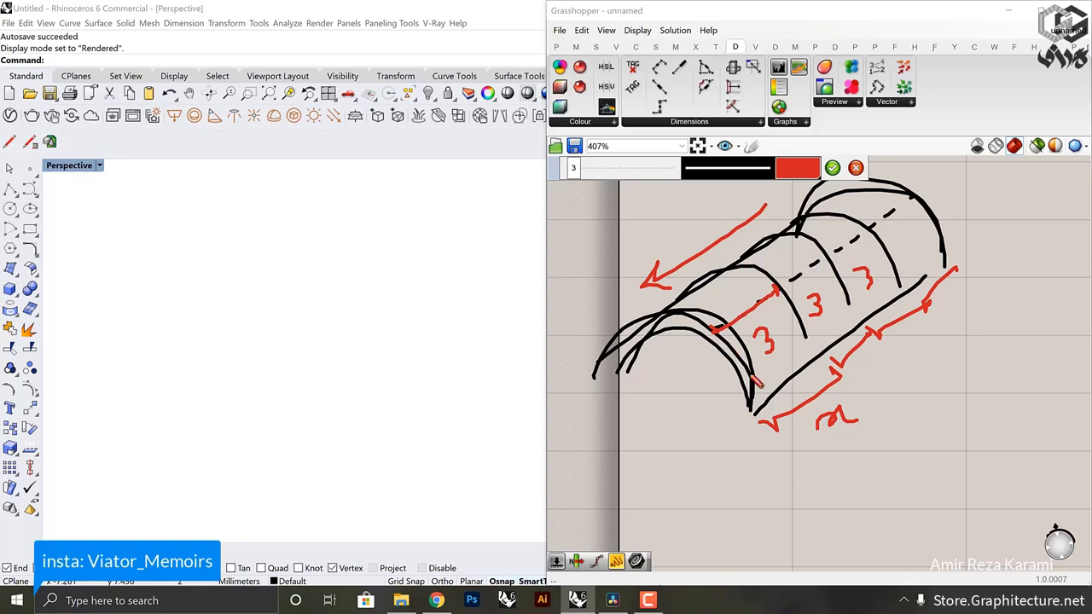
Step: Mark three points on the front arch and label its start S, its end E and its middle M
drag(751, 413, 748, 420)
drag(619, 383, 616, 378)
drag(697, 304, 700, 311)
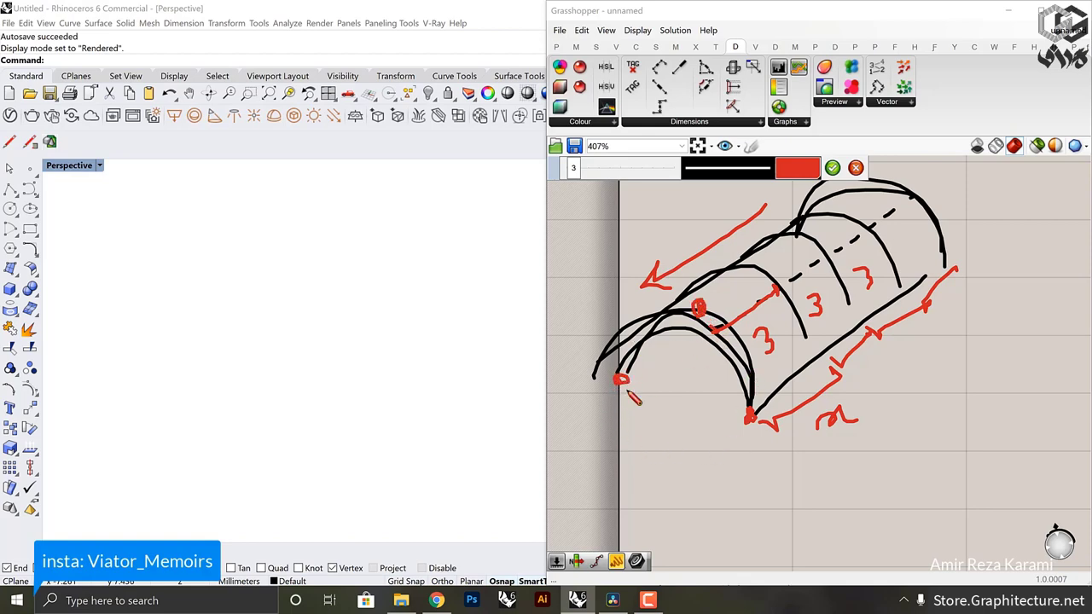
drag(629, 393, 631, 411)
mouse_move(733, 431)
mouse_down()
mouse_move(715, 439)
mouse_move(738, 453)
mouse_up()
drag(716, 441, 732, 441)
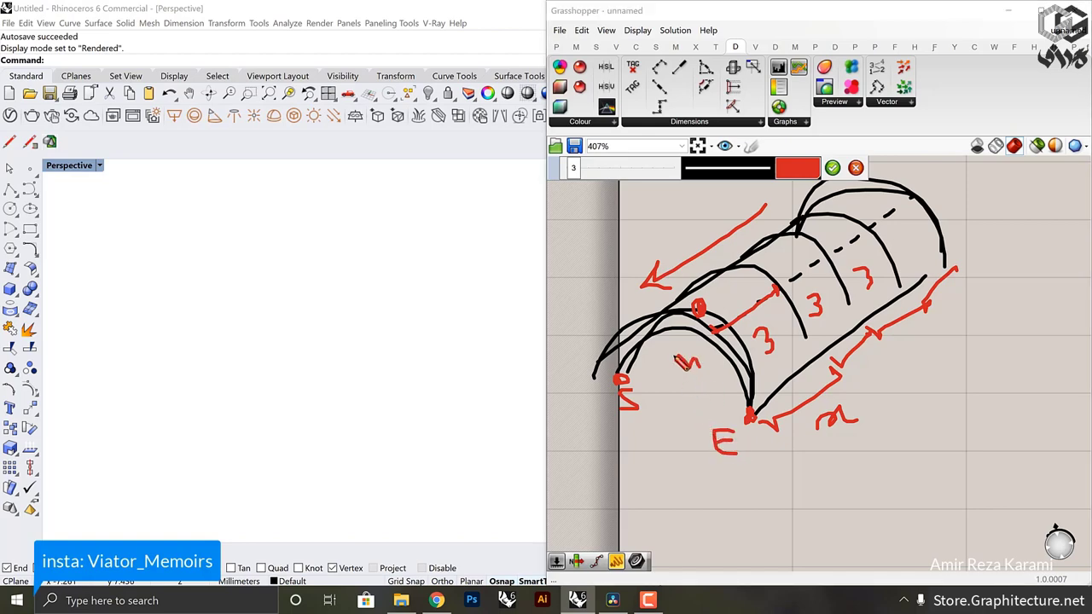
drag(687, 357, 700, 367)
drag(754, 331, 756, 347)
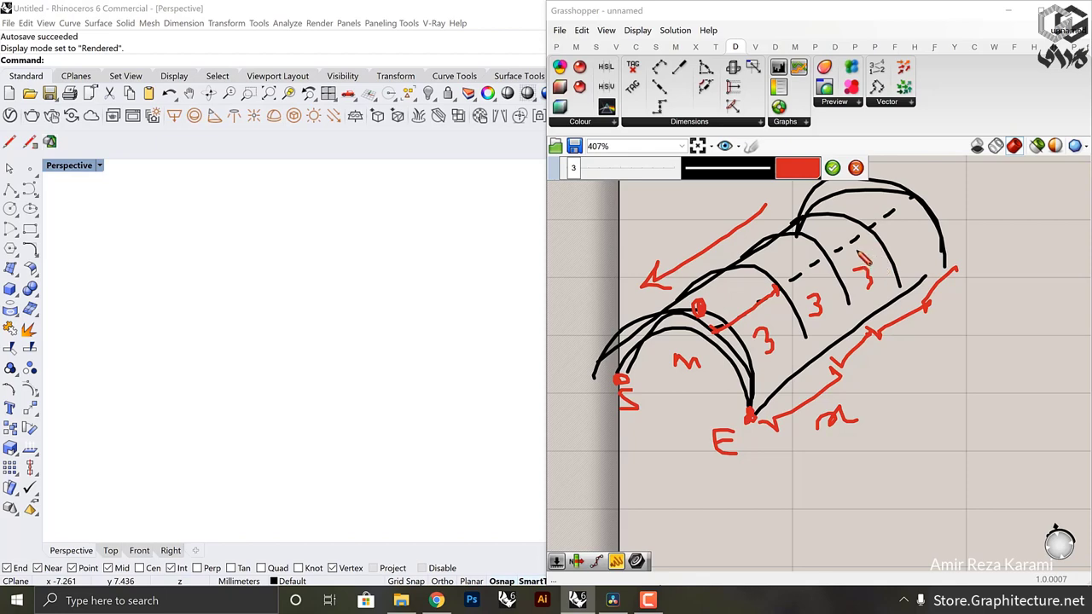
Step: Discard the red annotations and delete the black vault sketch from the canvas
click(857, 167)
scroll(882, 284, down, 3)
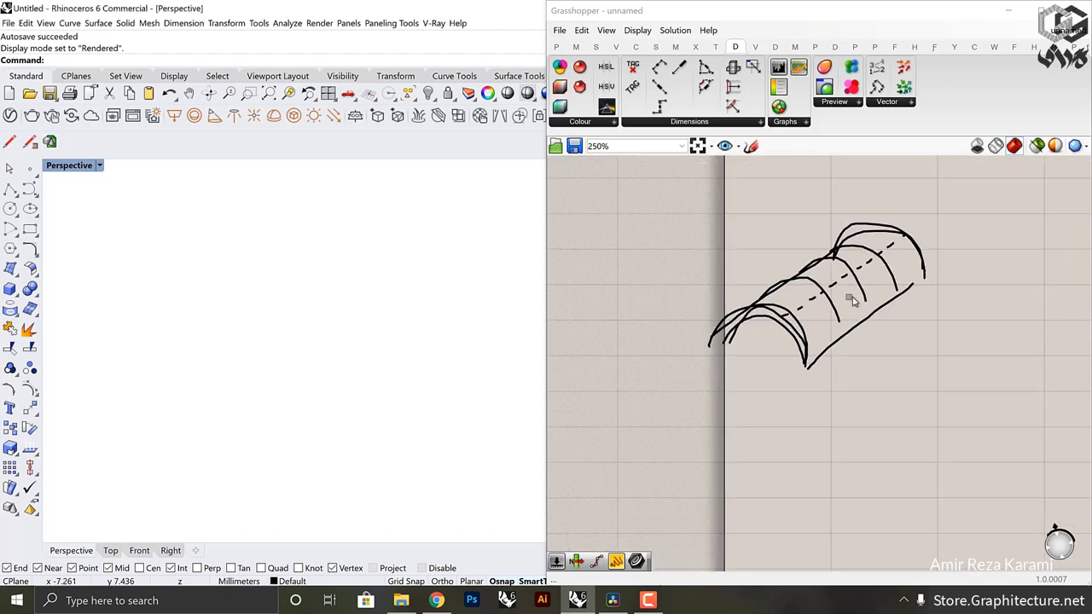
drag(920, 372, 815, 255)
key(Delete)
Step: Place an Arc 3Pt component on the empty canvas
scroll(768, 328, up, 4)
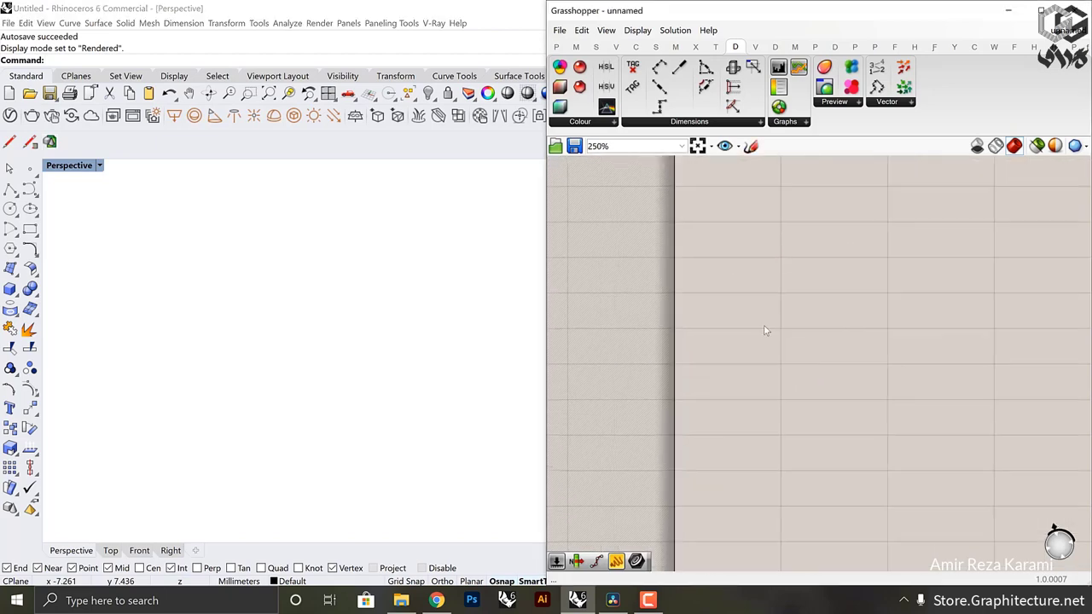
double_click(805, 280)
text(arc)
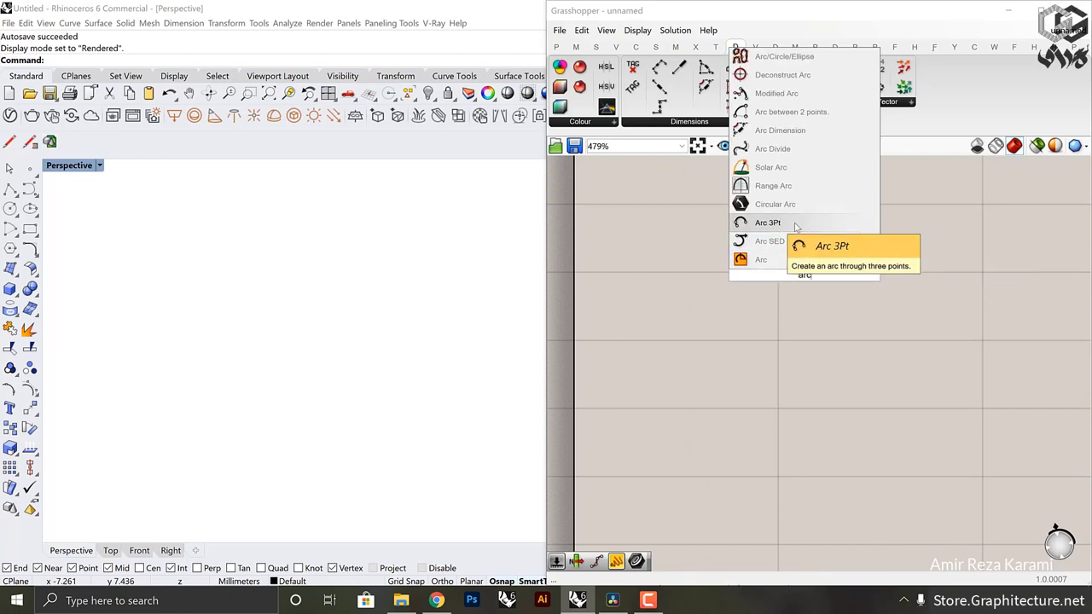
click(767, 222)
right_drag(899, 295, 1077, 349)
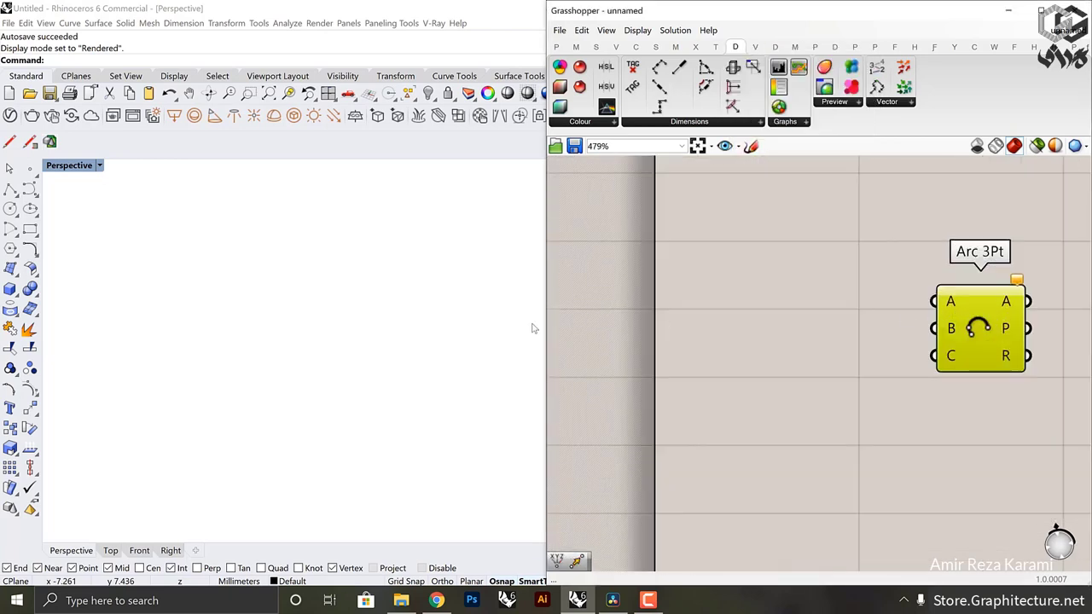
Step: Add a Construct Point component beside the arc component and connect its Pt output to the arc's A input
double_click(739, 297)
text(xyz)
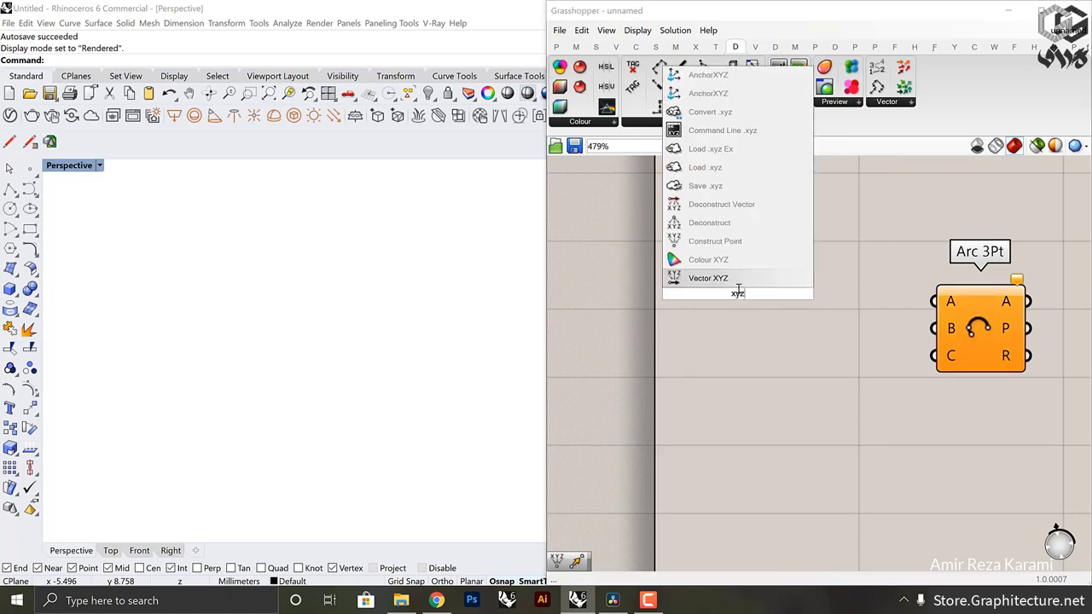
click(769, 246)
drag(787, 293, 934, 300)
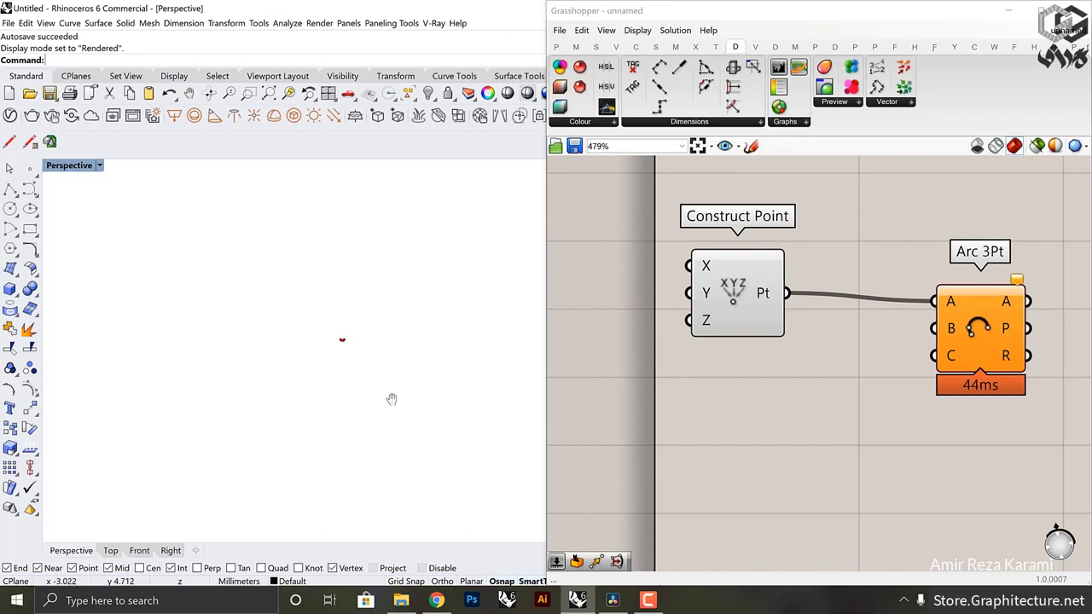
click(769, 265)
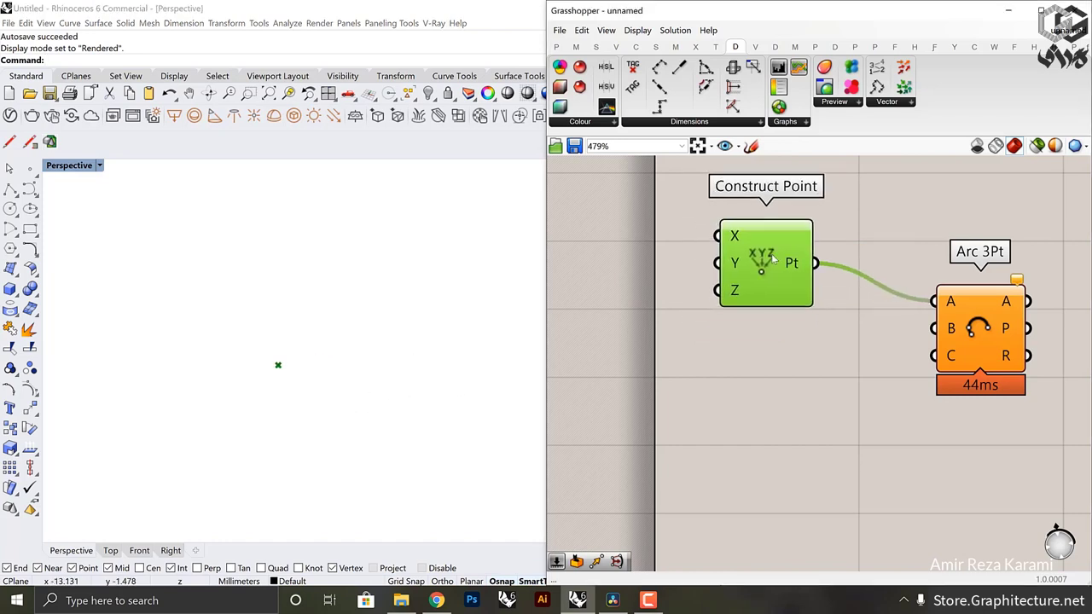
Step: Duplicate the Construct Point component, place the copy below the original and connect its Pt output to the arc's C input
scroll(773, 259, down, 3)
click(892, 277)
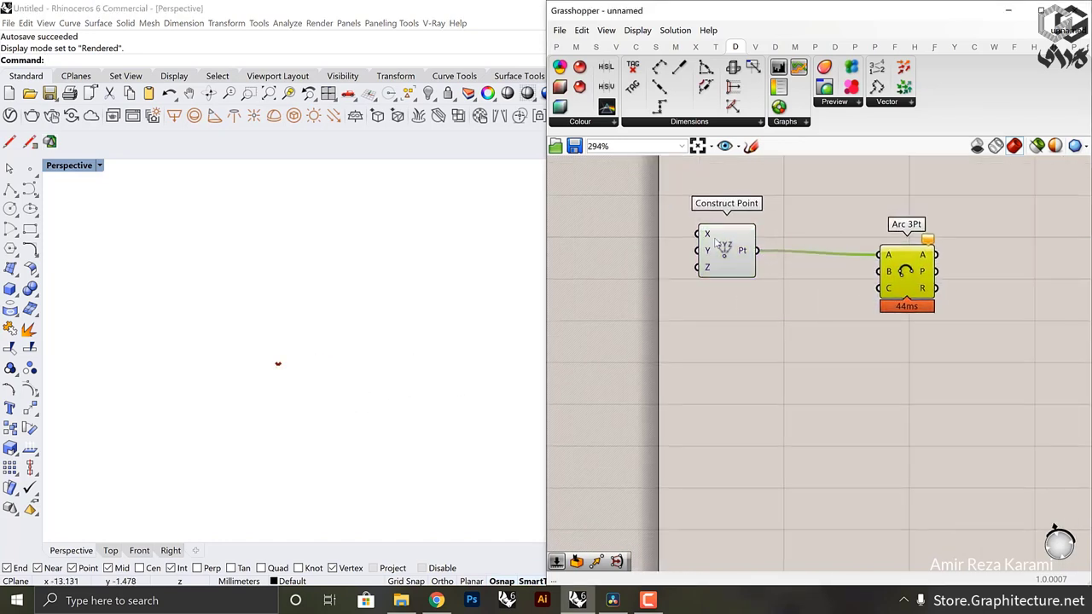
drag(715, 238, 867, 297)
key(ctrl+c)
key(ctrl+v)
drag(772, 314, 772, 342)
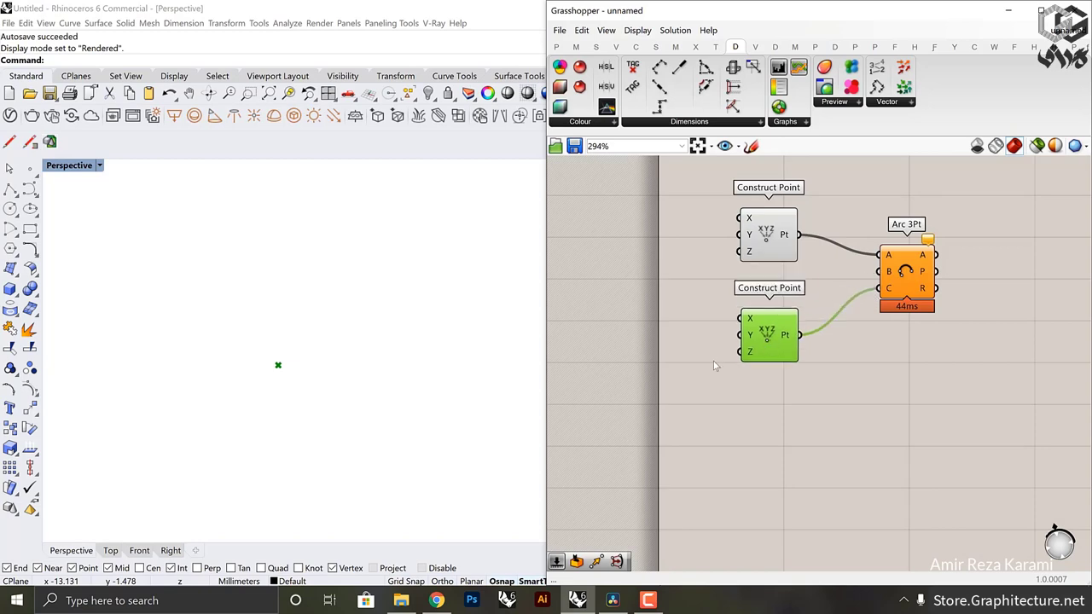
Step: Add a number slider with value 11.5 and connect it to the lower Construct Point's X input
mouse_move(345, 377)
right_down()
mouse_move(305, 366)
mouse_move(306, 321)
right_up()
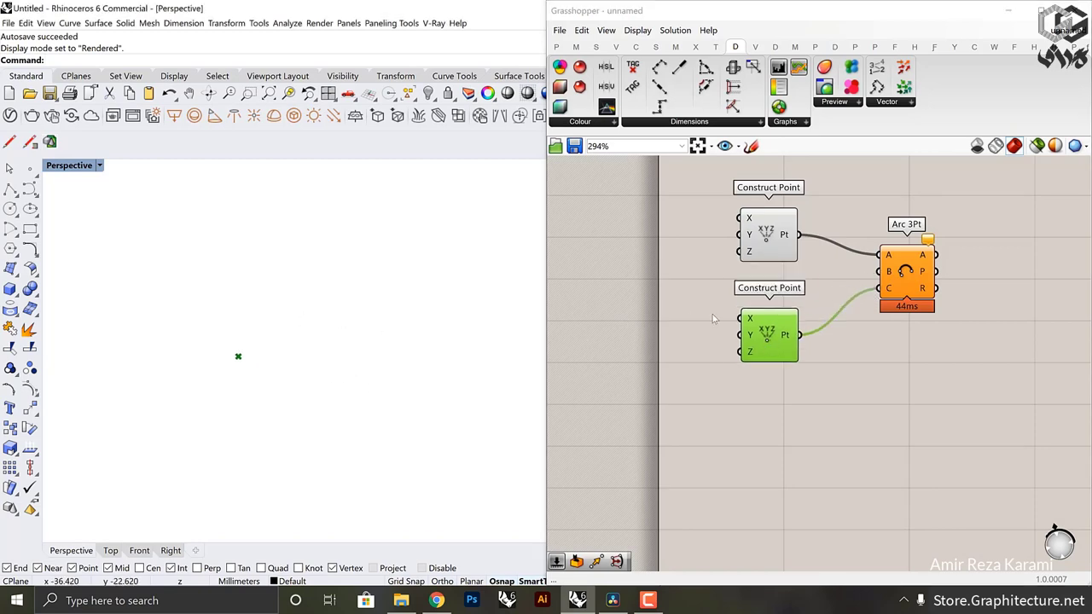
right_drag(713, 314, 791, 314)
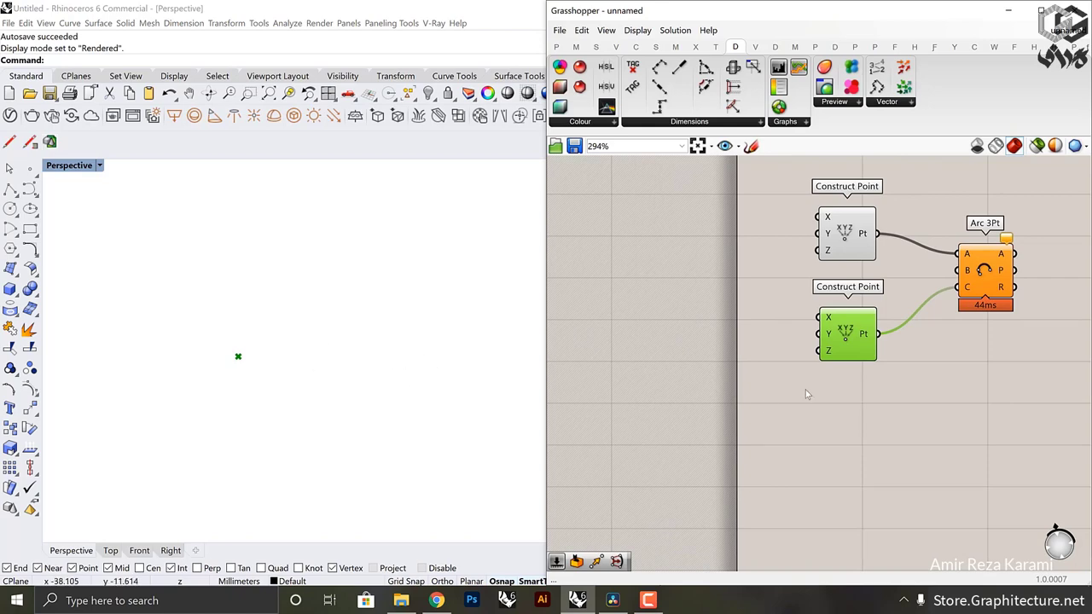
double_click(689, 342)
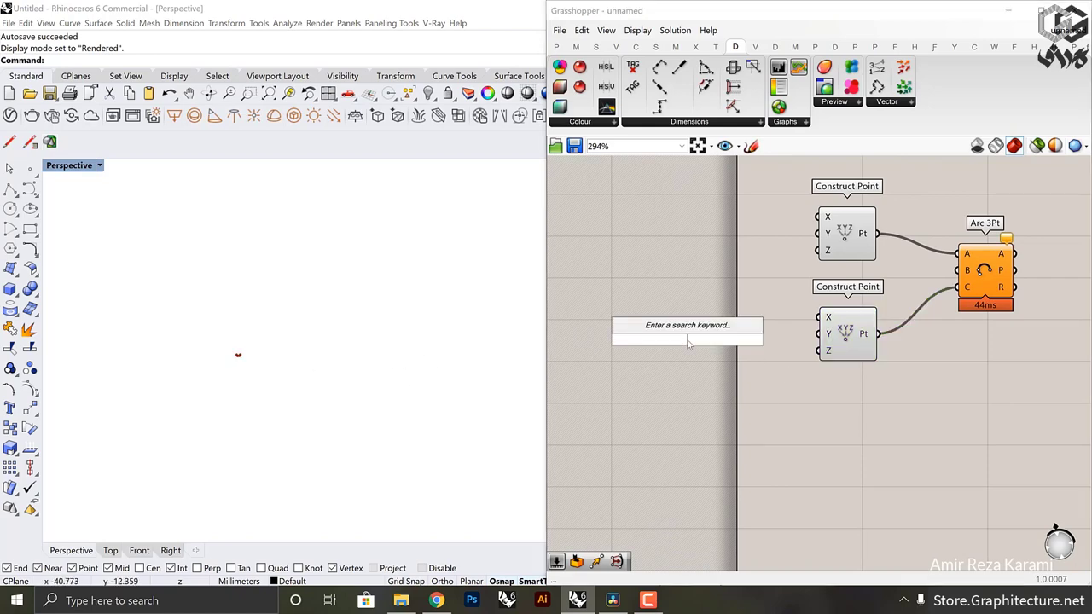
text(11.5)
key(Return)
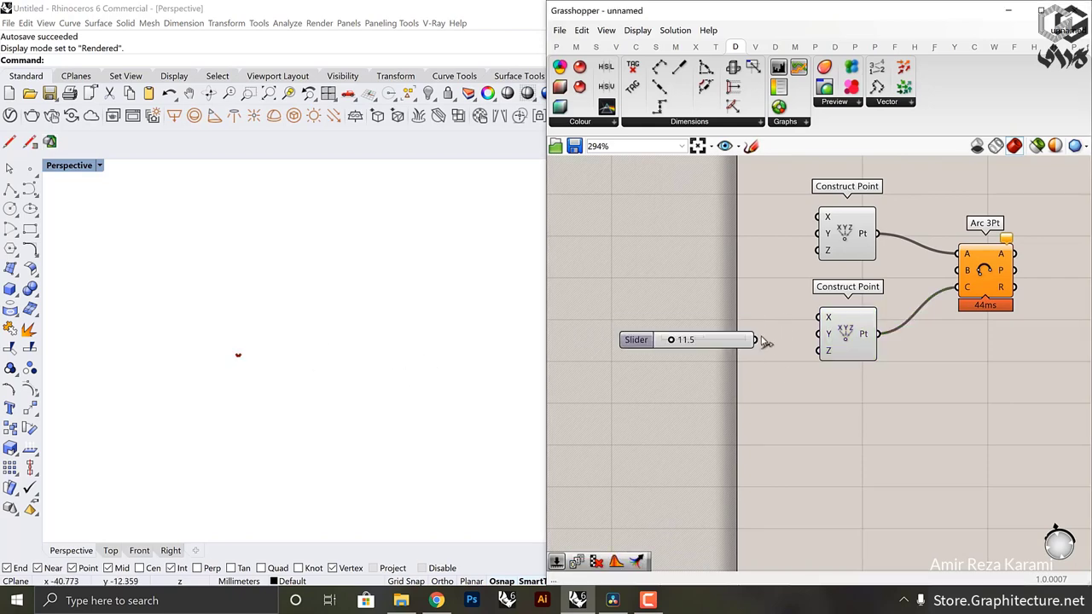
drag(758, 340, 820, 318)
Step: Switch the Perspective viewport to Shaded display mode and orbit around the two points
right_drag(406, 395, 475, 413)
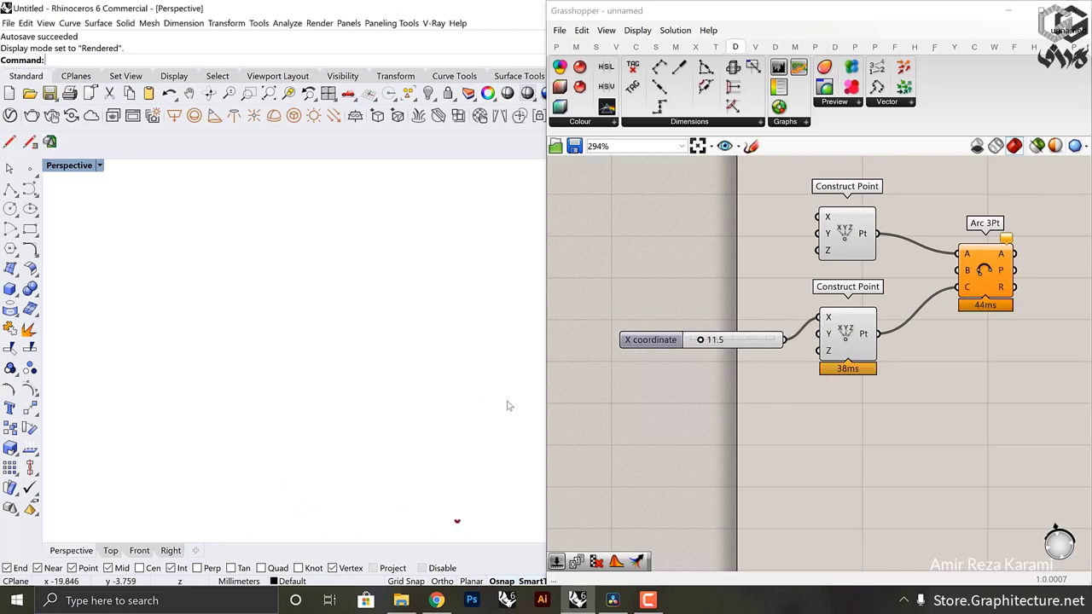
right_drag(337, 285, 367, 288)
click(99, 166)
click(70, 210)
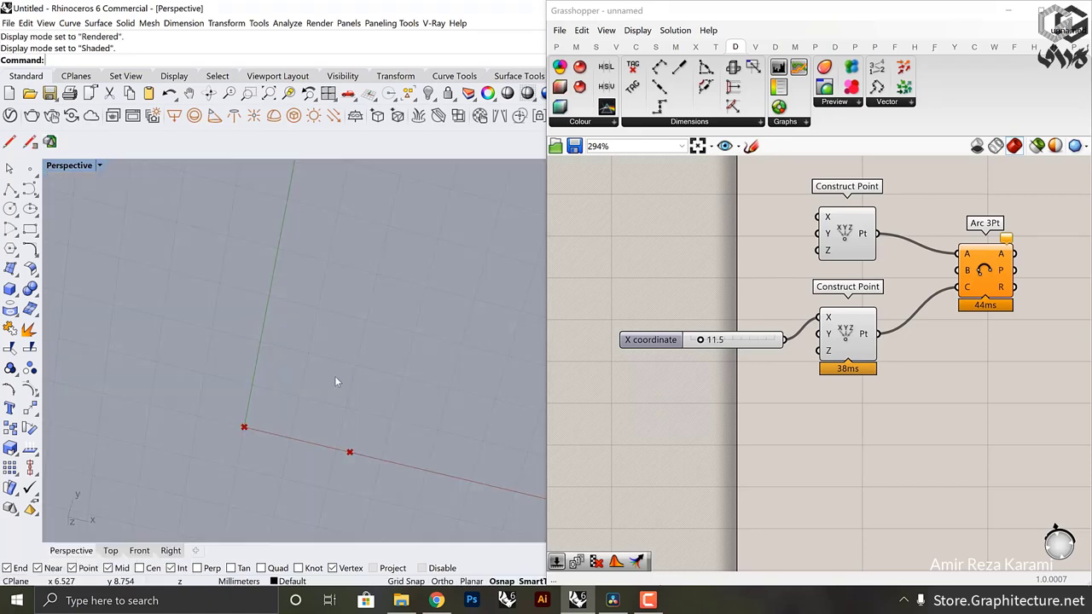
mouse_move(336, 380)
right_down()
mouse_move(317, 342)
mouse_move(361, 317)
mouse_move(444, 375)
right_up()
Step: Set the X coordinate slider to 27.1 to move the arc's end point farther out
click(690, 341)
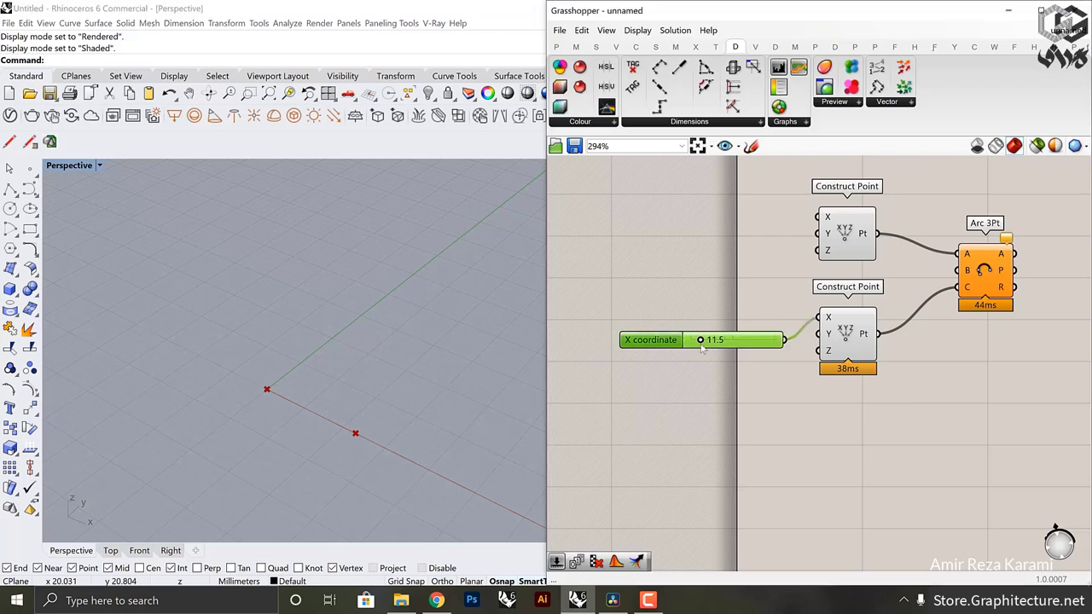
mouse_move(706, 345)
mouse_down()
mouse_move(726, 341)
mouse_move(714, 343)
mouse_up()
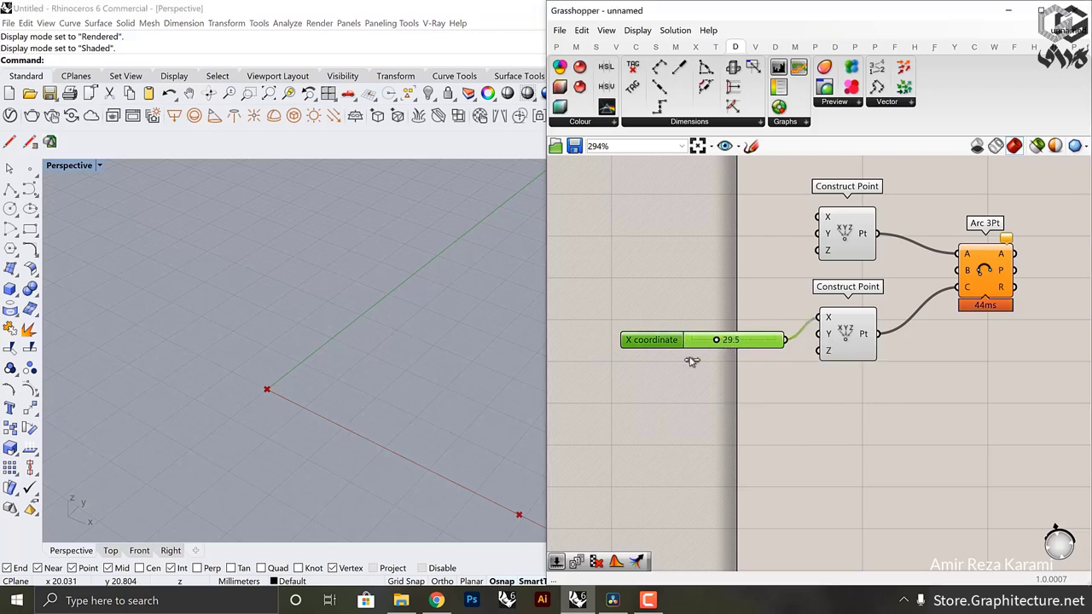
right_drag(281, 342, 315, 342)
scroll(297, 317, up, 4)
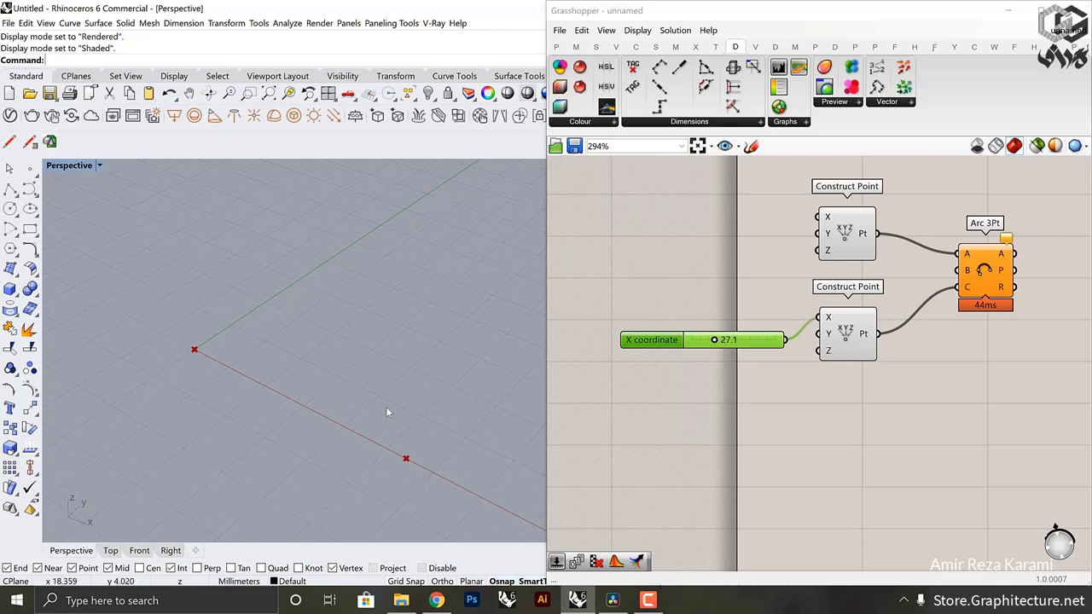
Step: Move the Arc 3Pt component aside and add an Average component fed by both Construct Points' Pt outputs
right_drag(909, 366, 858, 338)
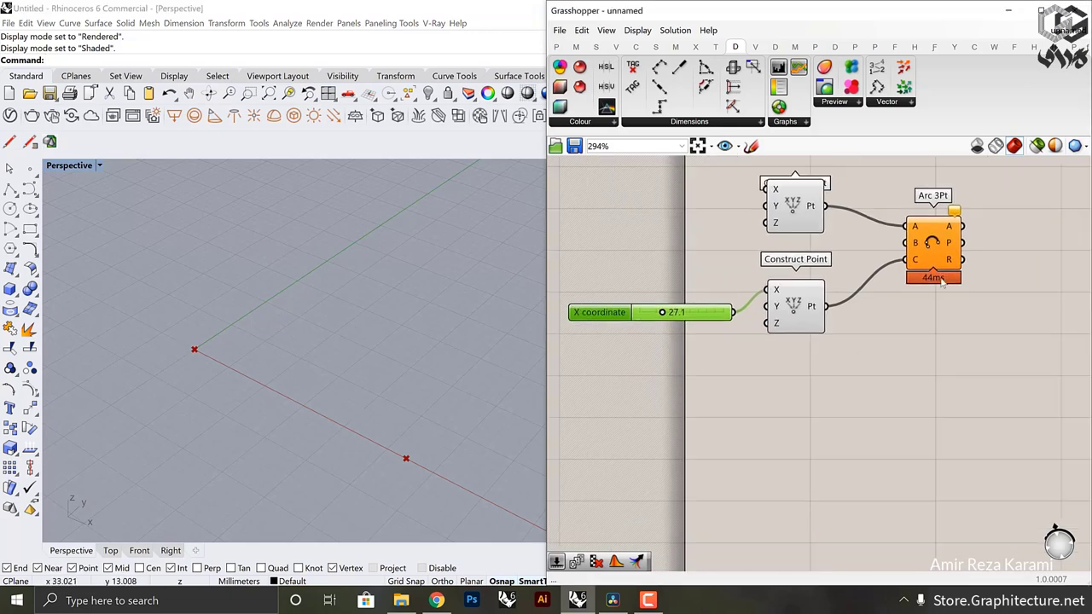
drag(958, 256, 1023, 260)
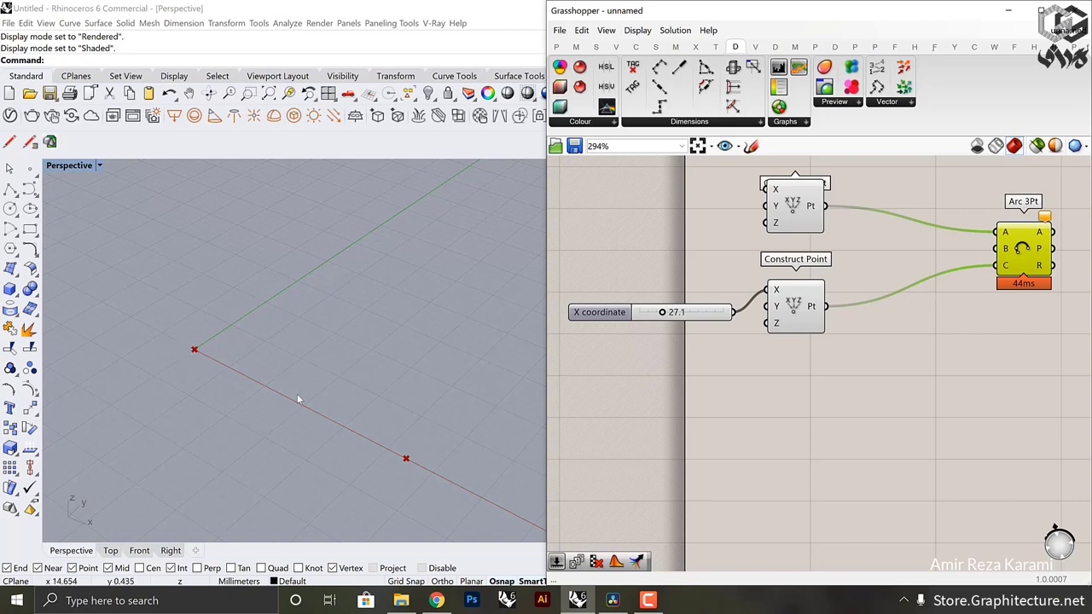
double_click(865, 266)
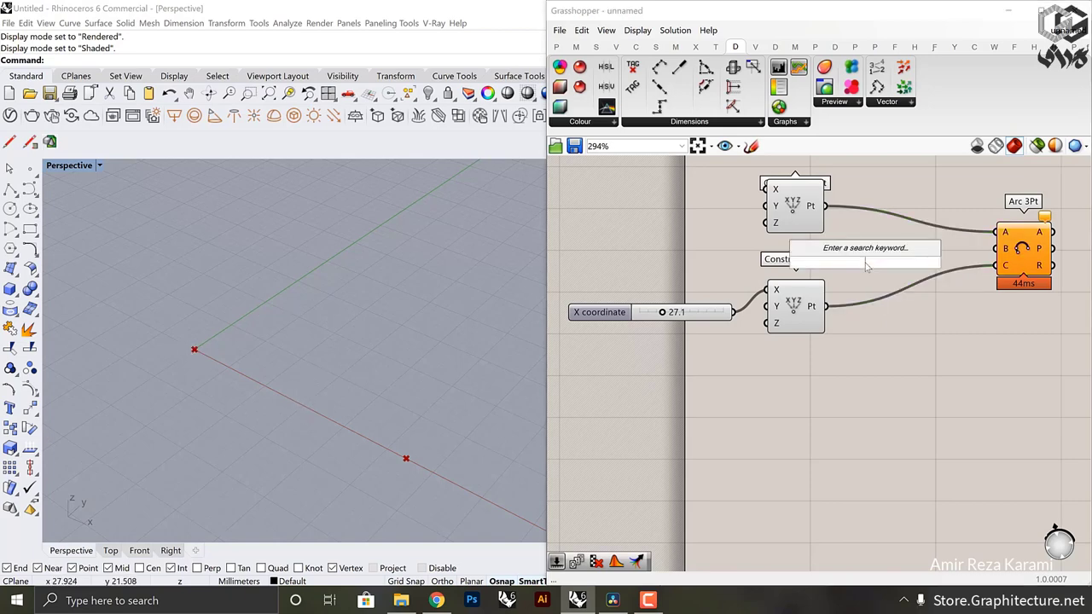
text(aver)
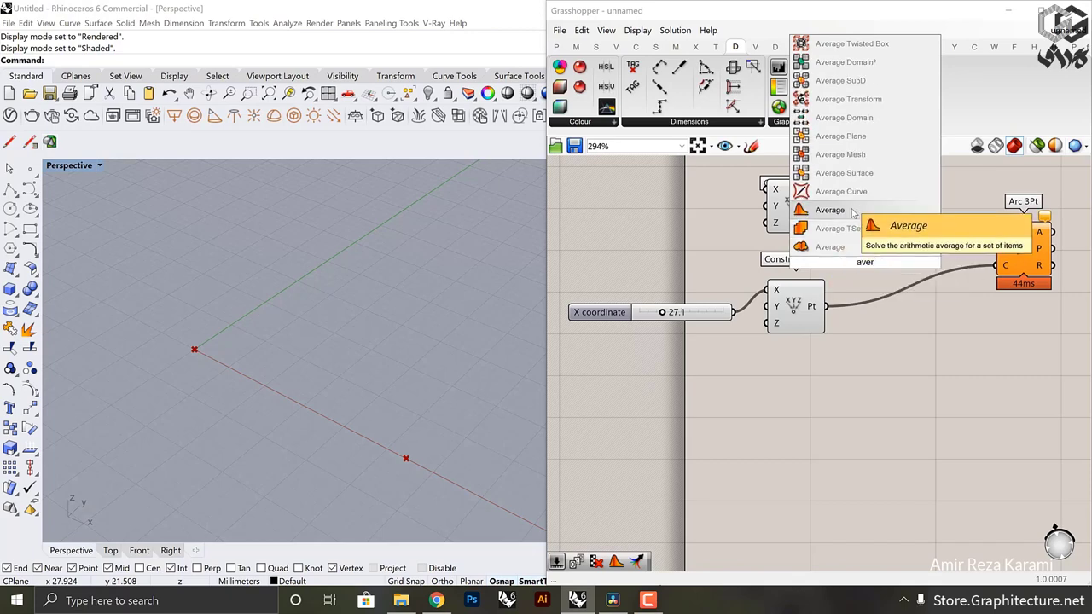
click(823, 248)
drag(826, 205, 835, 267)
key(Caps_Lock)
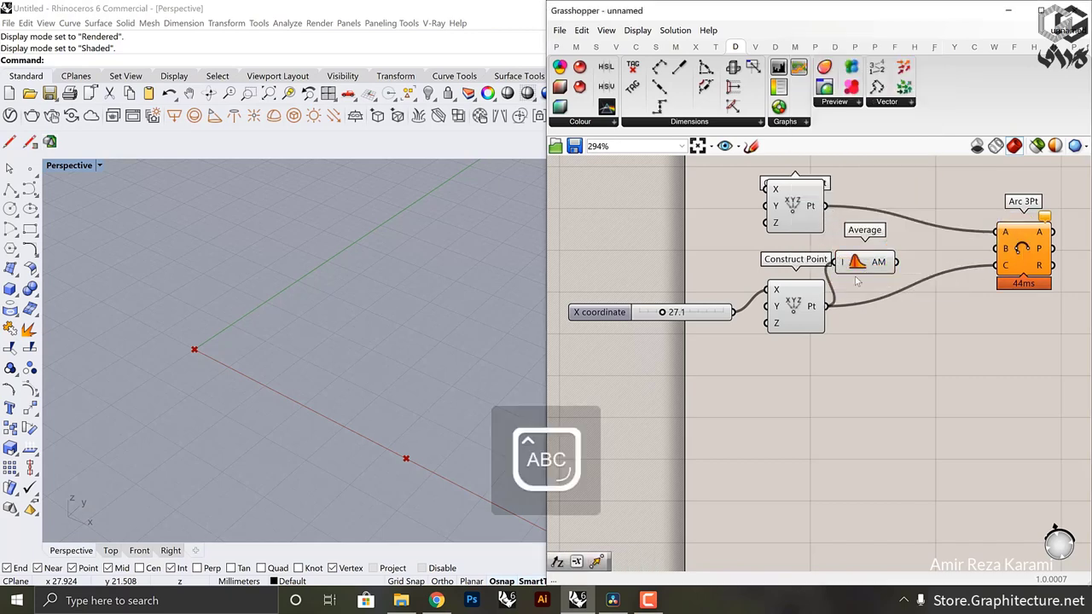
key(Caps_Lock)
drag(826, 207, 839, 262)
Step: Spread the two Construct Point components apart and place the Average component between them
drag(802, 306, 793, 328)
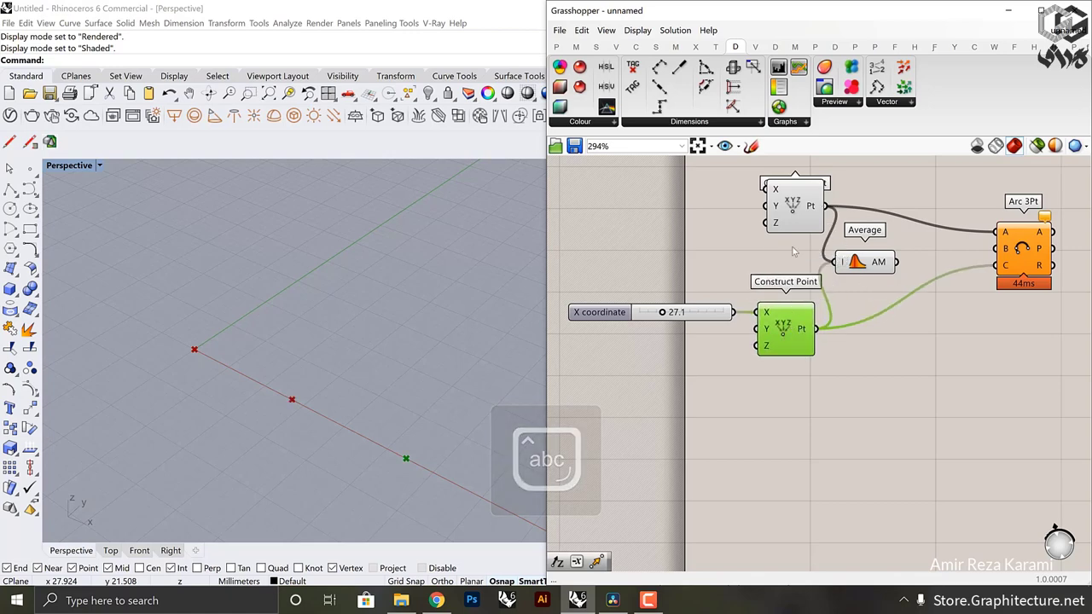
drag(794, 209, 775, 197)
drag(858, 271, 813, 266)
Step: Add a Move component and connect the Average's AM output to its G input
double_click(885, 245)
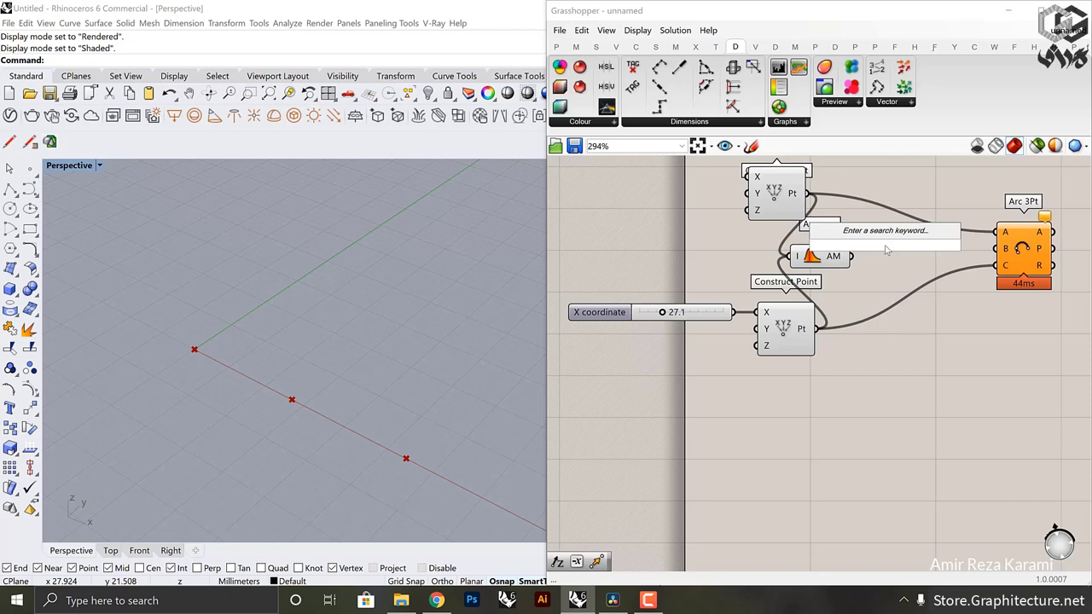
text(move)
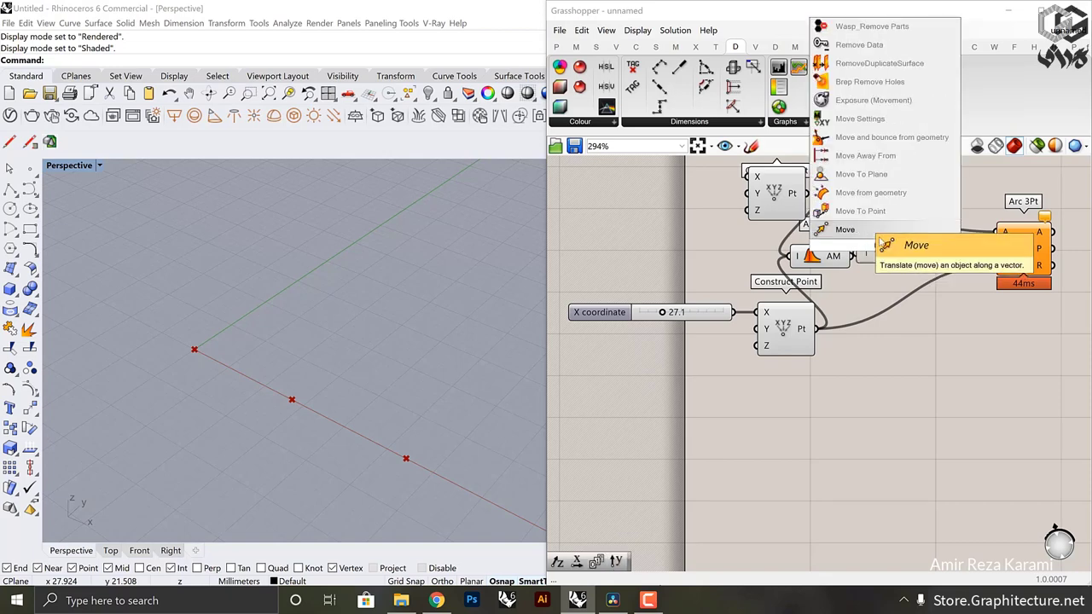
key(Return)
drag(851, 256, 944, 332)
Step: Add a Unit Z component below and connect its V output to the Move's T input
double_click(849, 365)
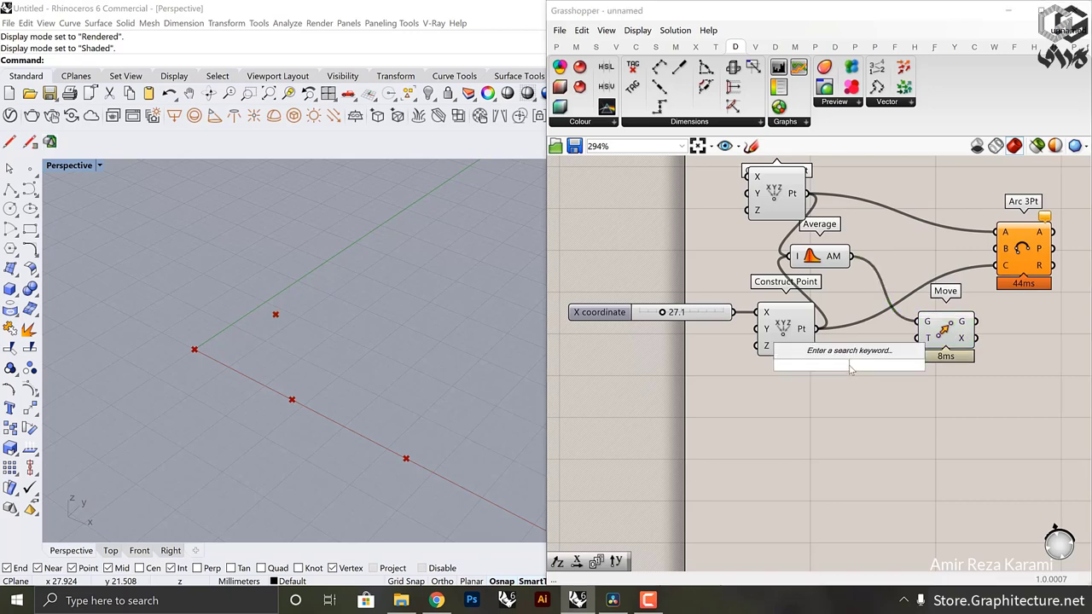
text(unit z)
key(Return)
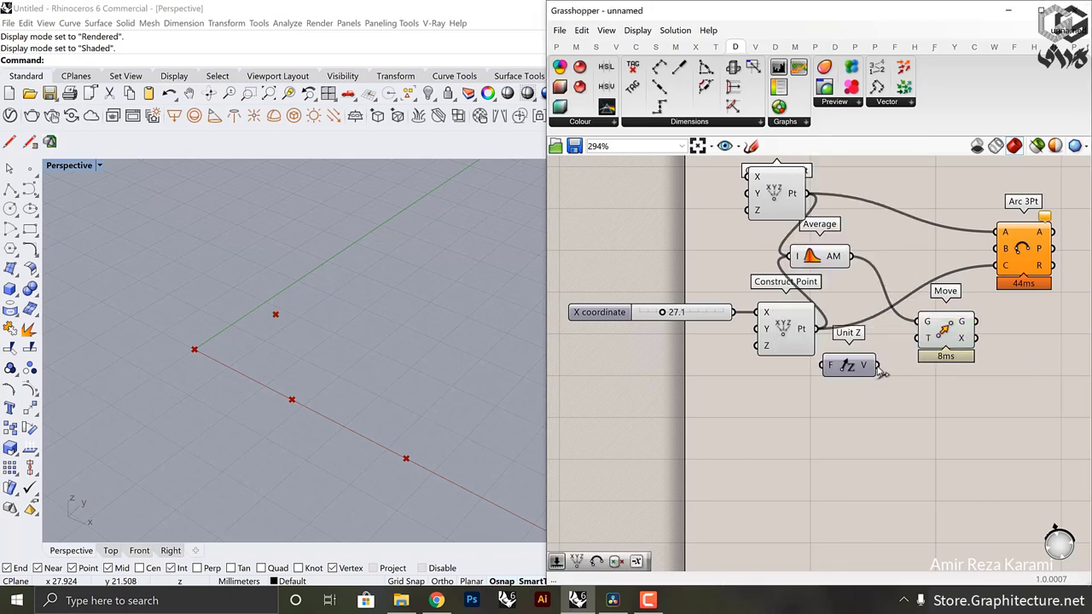
drag(848, 365, 857, 389)
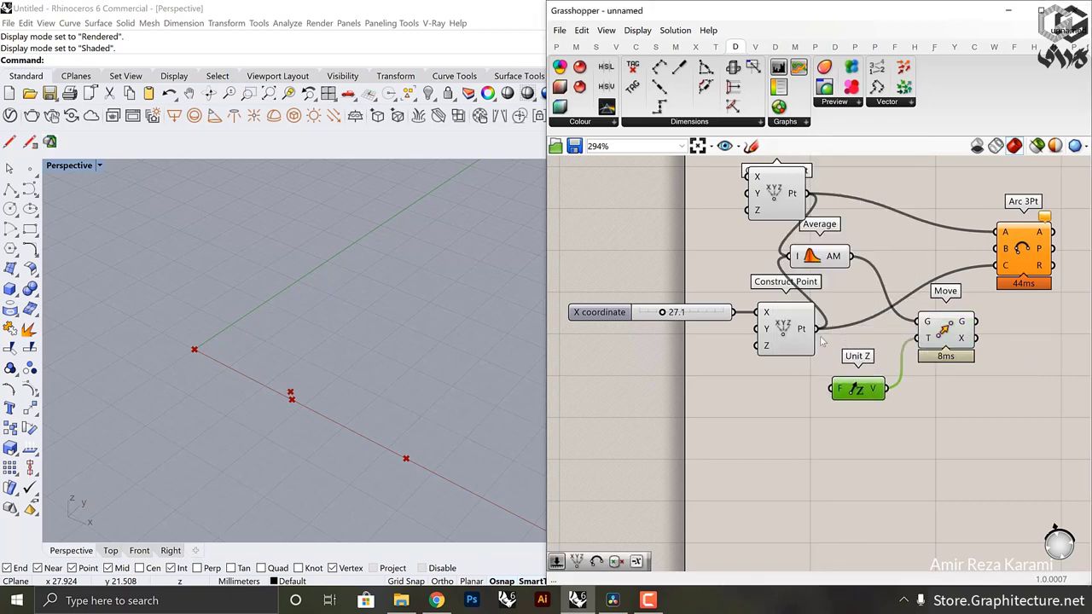
Step: Rearrange the Average, Arc 3Pt and Move components to leave clear space between them
click(841, 250)
drag(839, 247, 871, 255)
right_drag(1032, 266, 949, 266)
drag(954, 259, 1006, 261)
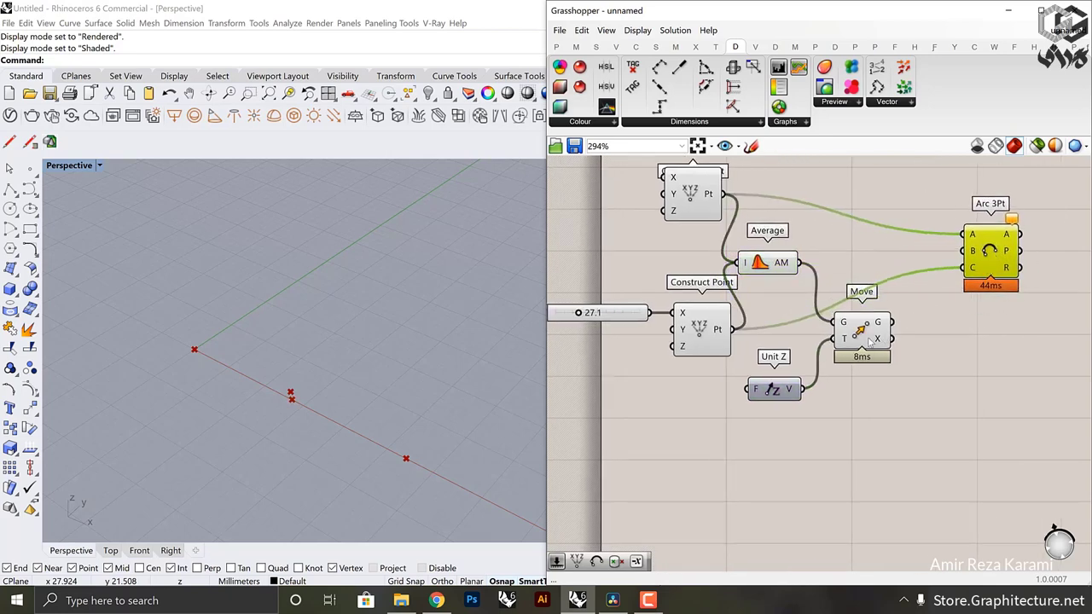
click(866, 336)
drag(866, 336, 864, 319)
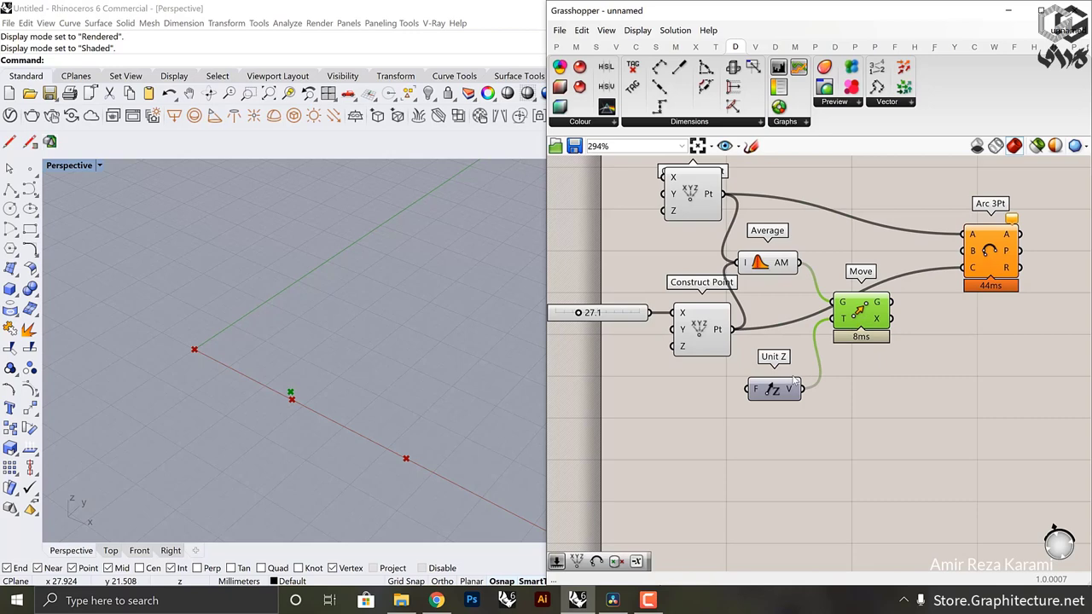
Step: Add a number slider with value 11.5, connect it to the Unit Z's F input and lower it to 9.8
right_drag(631, 400, 676, 392)
double_click(647, 394)
text(11.5)
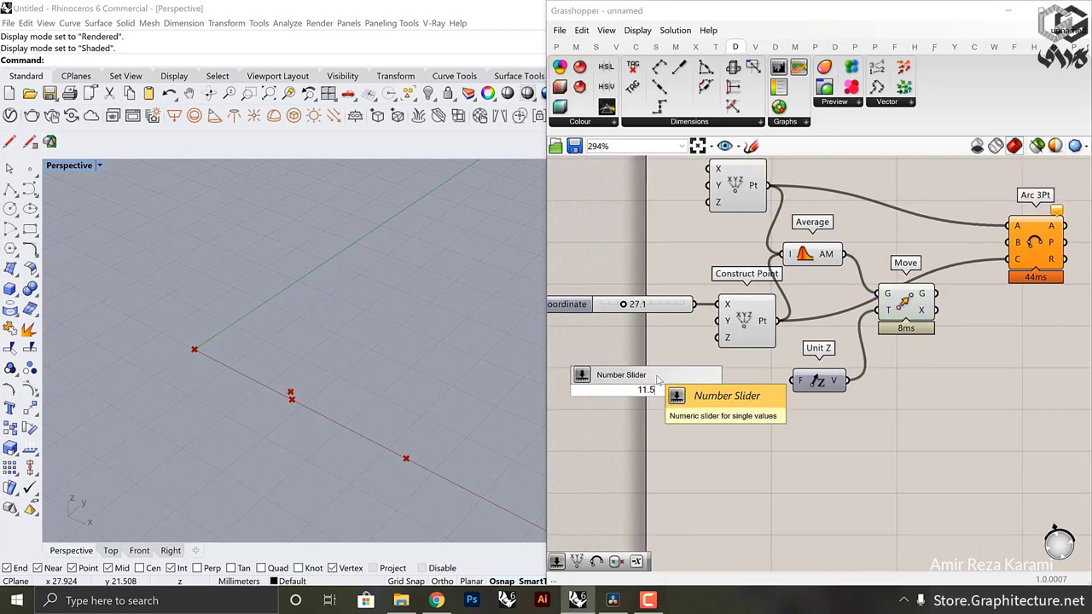
key(Return)
drag(715, 390, 795, 381)
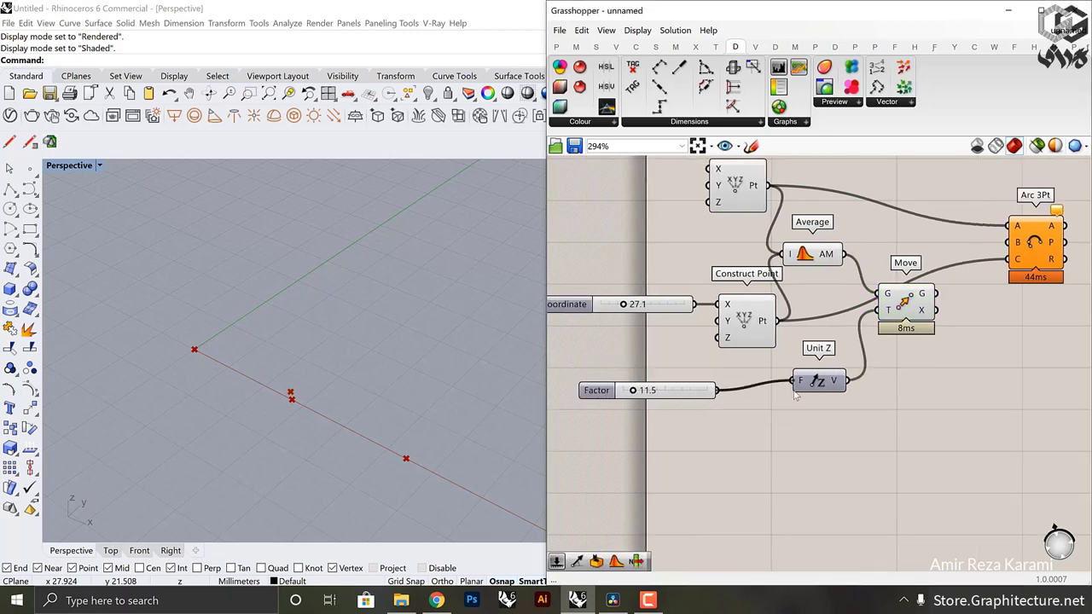
right_drag(356, 409, 229, 396)
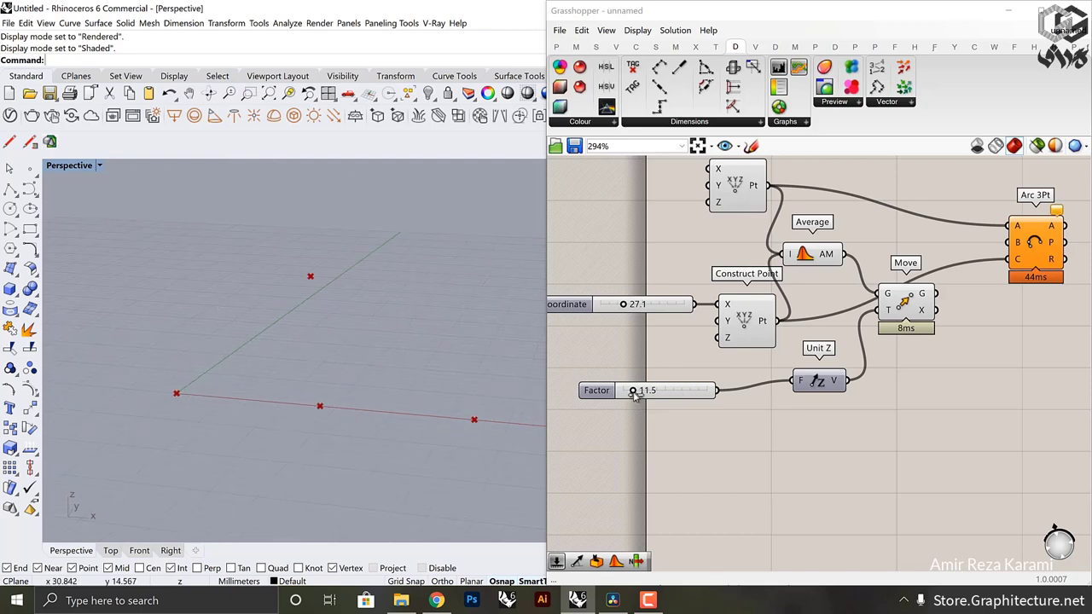
drag(636, 395, 637, 395)
Step: Connect the Move's G output to the arc's B input and set the Factor slider to 11.8
right_drag(877, 358, 826, 364)
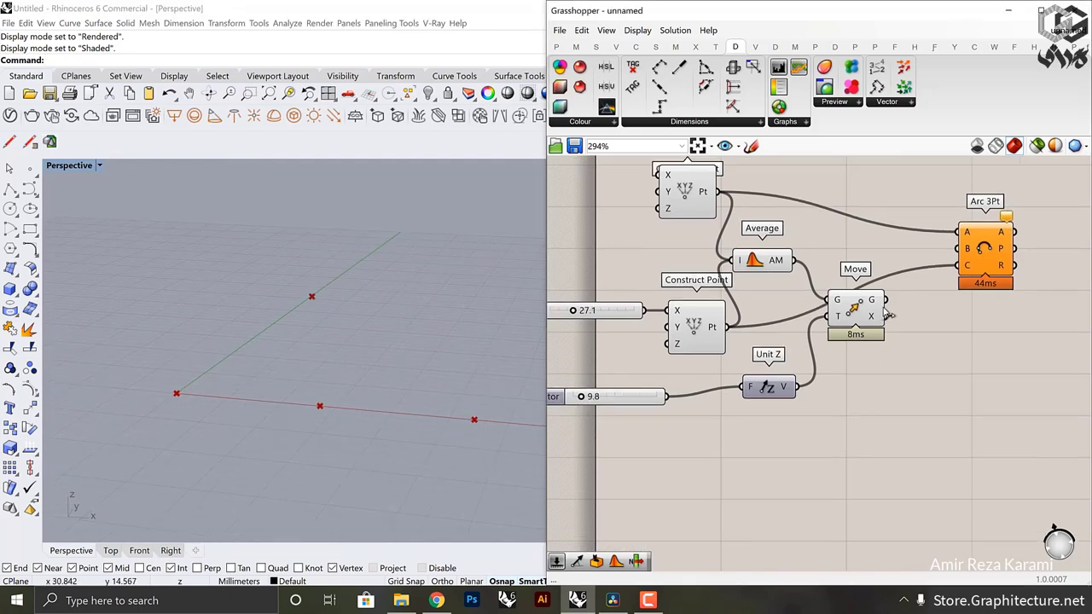
drag(885, 300, 959, 248)
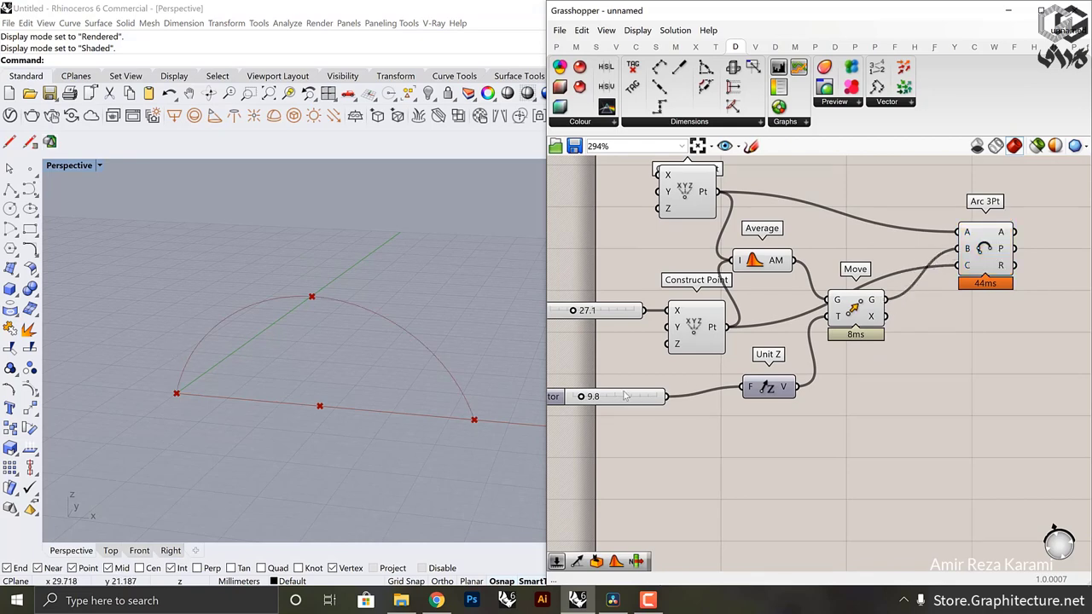
drag(586, 398, 600, 407)
Step: Group all components that feed the Arc 3Pt and name the group "arc point"
right_drag(803, 357, 854, 401)
scroll(908, 422, down, 2)
drag(881, 434, 679, 276)
scroll(811, 308, up, 2)
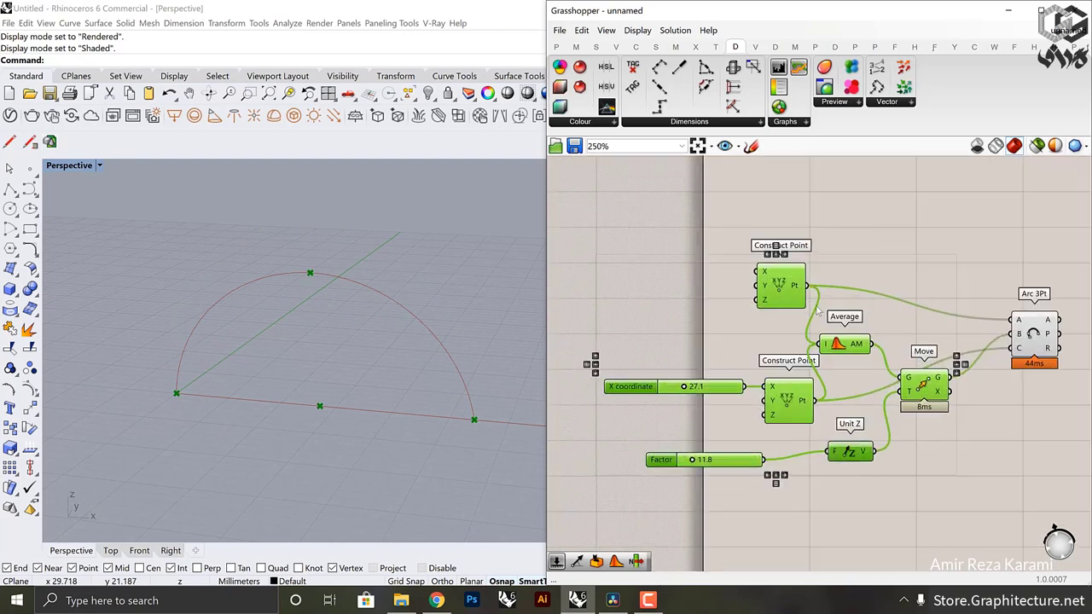
key(ctrl+g)
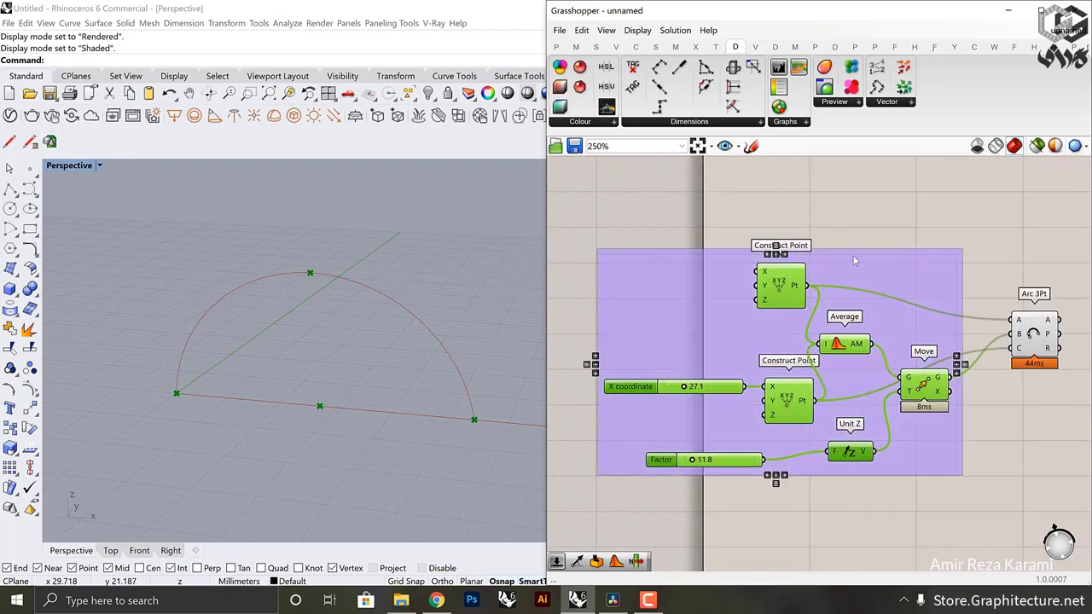
right_click(908, 261)
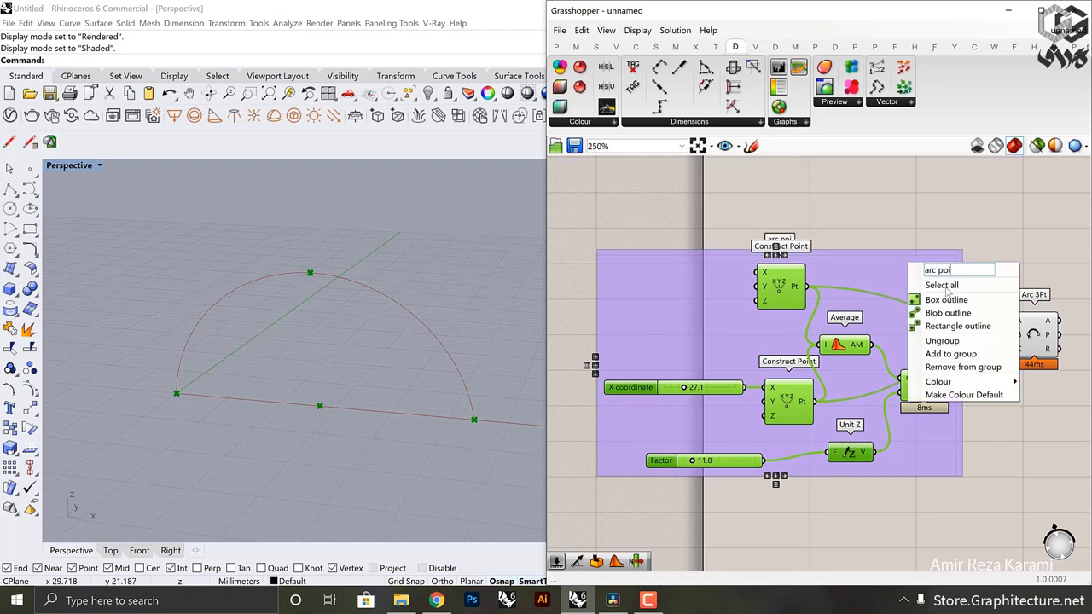
click(851, 269)
scroll(849, 220, up, 1)
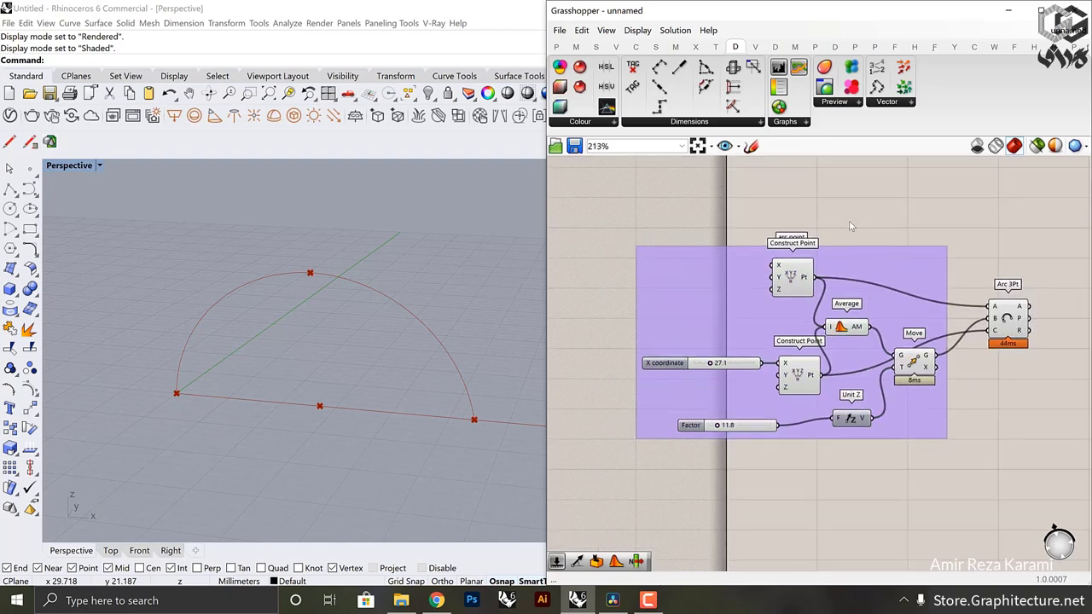
Step: Reposition the first Construct Point inside the group, above the X coordinate slider and clear of the group label
click(749, 262)
drag(749, 262, 845, 259)
scroll(735, 232, down, 1)
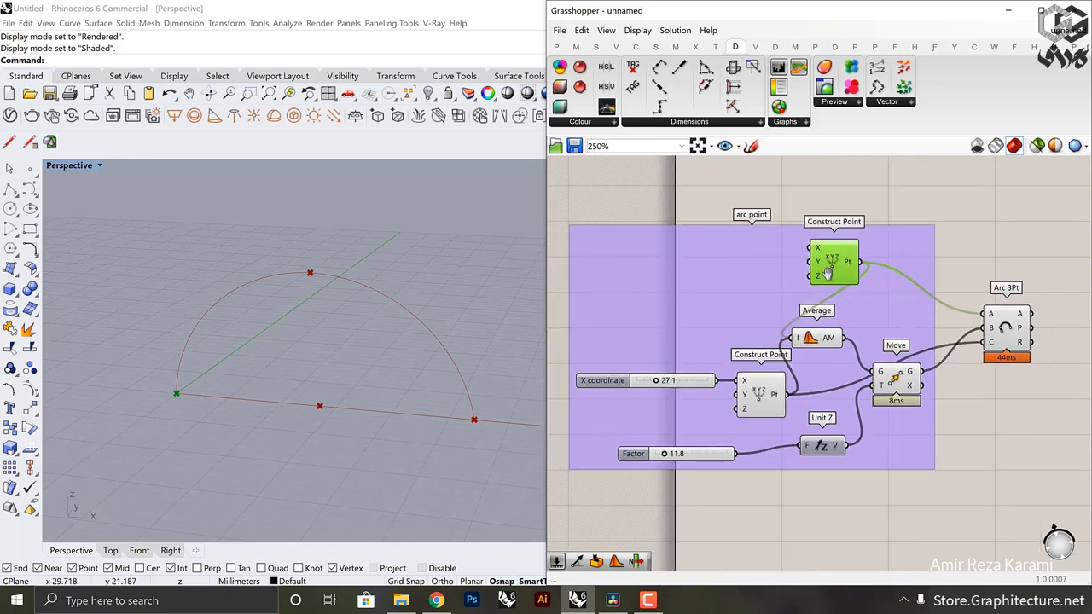
right_drag(824, 268, 863, 287)
drag(870, 276, 692, 272)
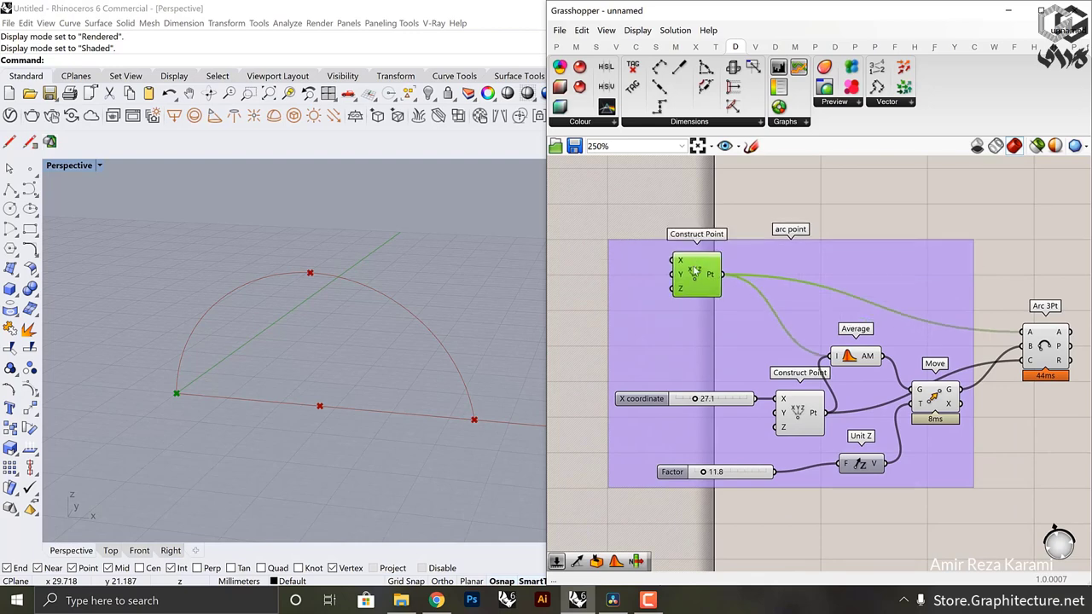
click(915, 224)
Step: Select the Arc 3Pt component and examine its highlighted arc in the Perspective viewport
right_drag(916, 224, 720, 196)
click(841, 315)
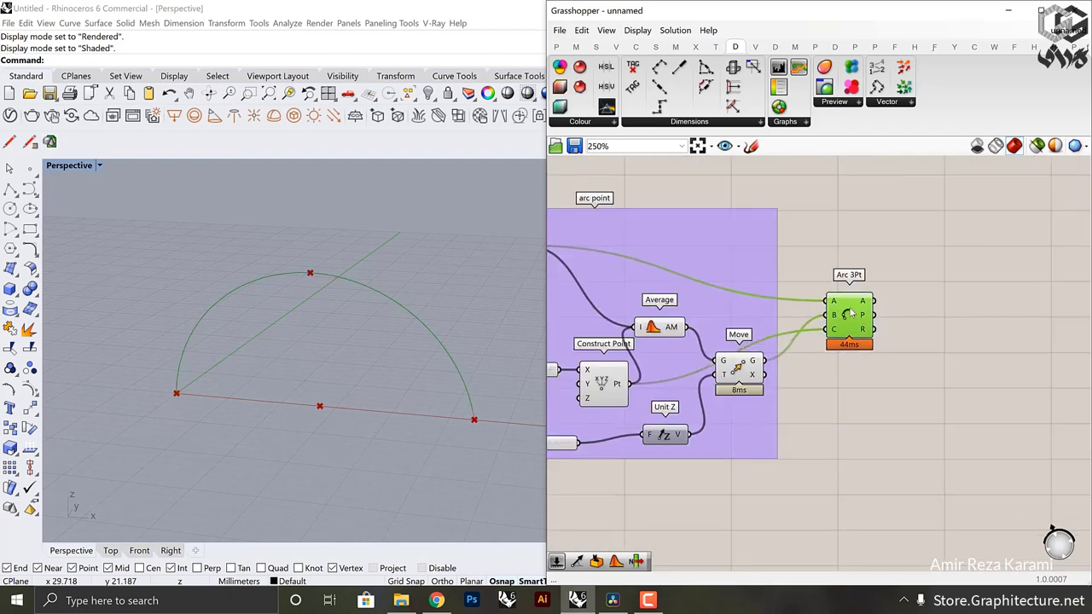
right_drag(760, 317, 643, 317)
right_drag(353, 317, 347, 411)
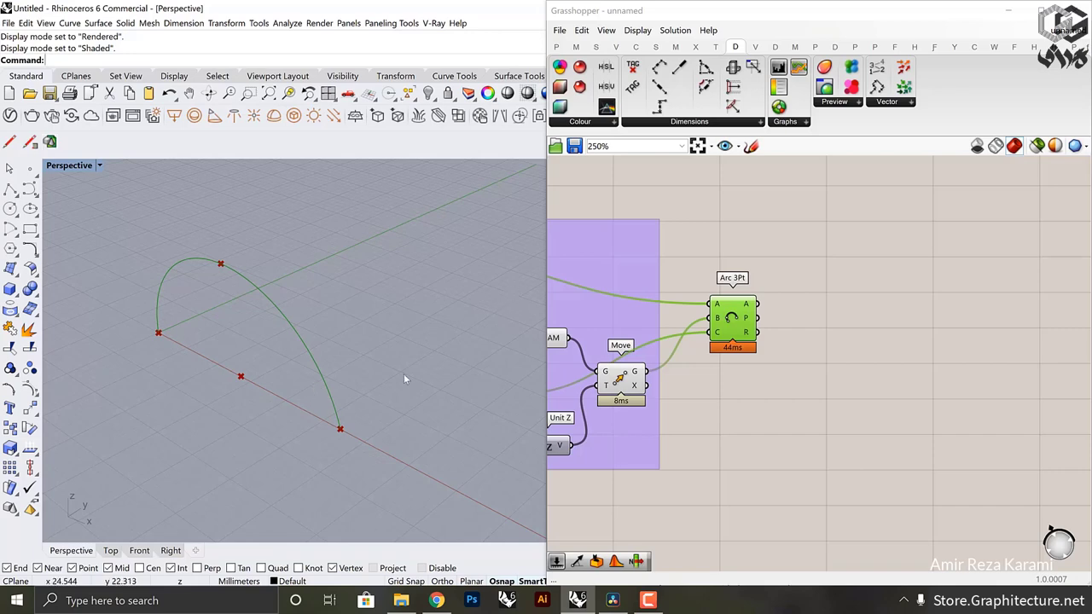
Step: Add a Move component beside the Arc 3Pt and connect the arc's A output to its G input
double_click(847, 337)
text(move)
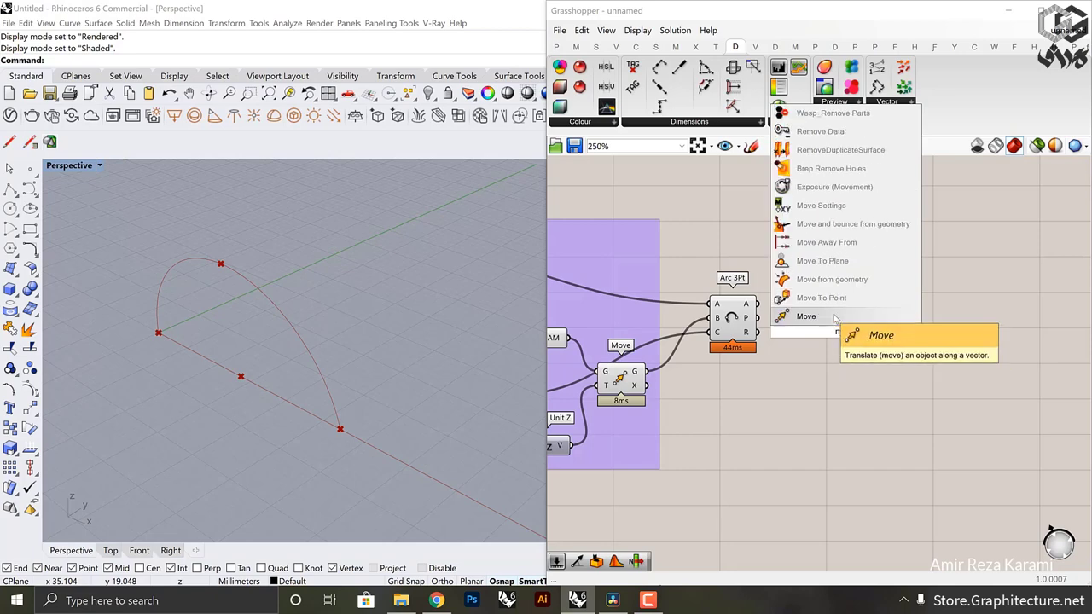
click(836, 318)
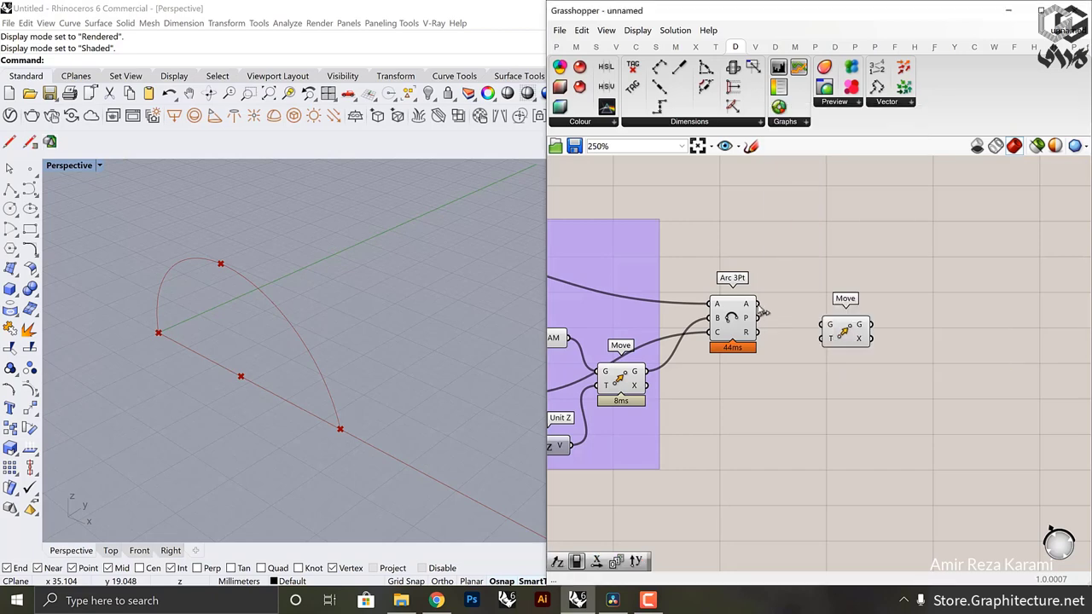
drag(825, 324, 979, 311)
Step: Add a Unit Y vector, connect it to the new Move's T input, and space the two components apart
double_click(897, 348)
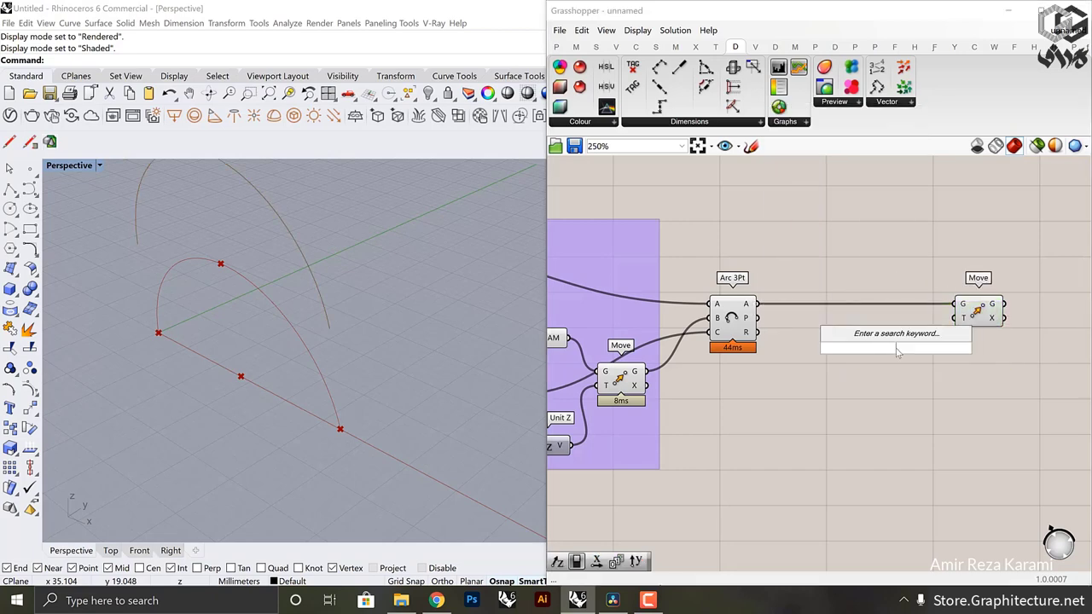
text(y)
click(865, 336)
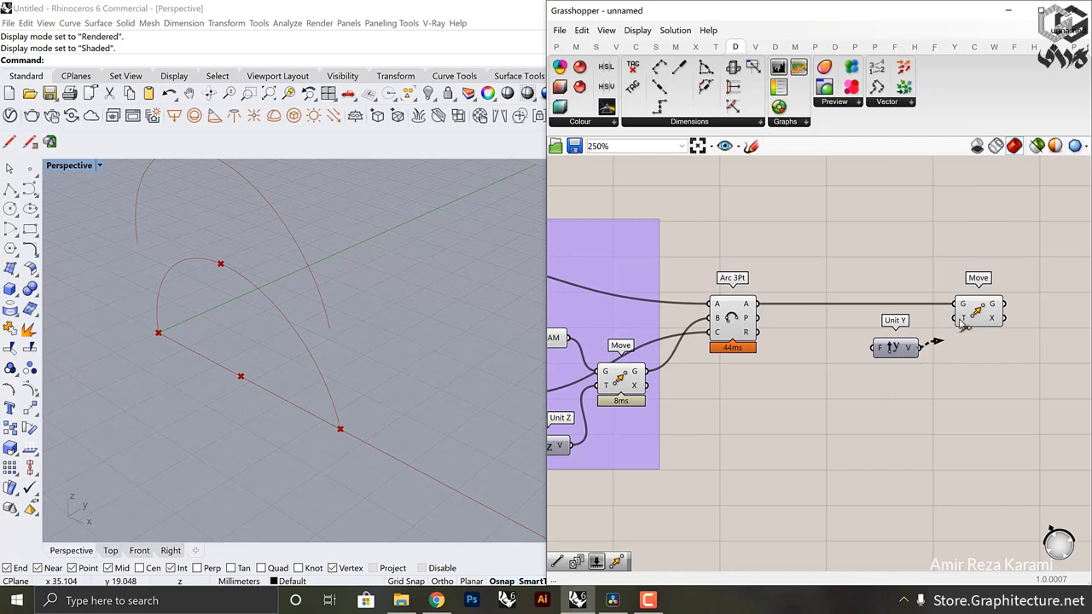
drag(963, 322, 956, 317)
drag(978, 311, 1024, 310)
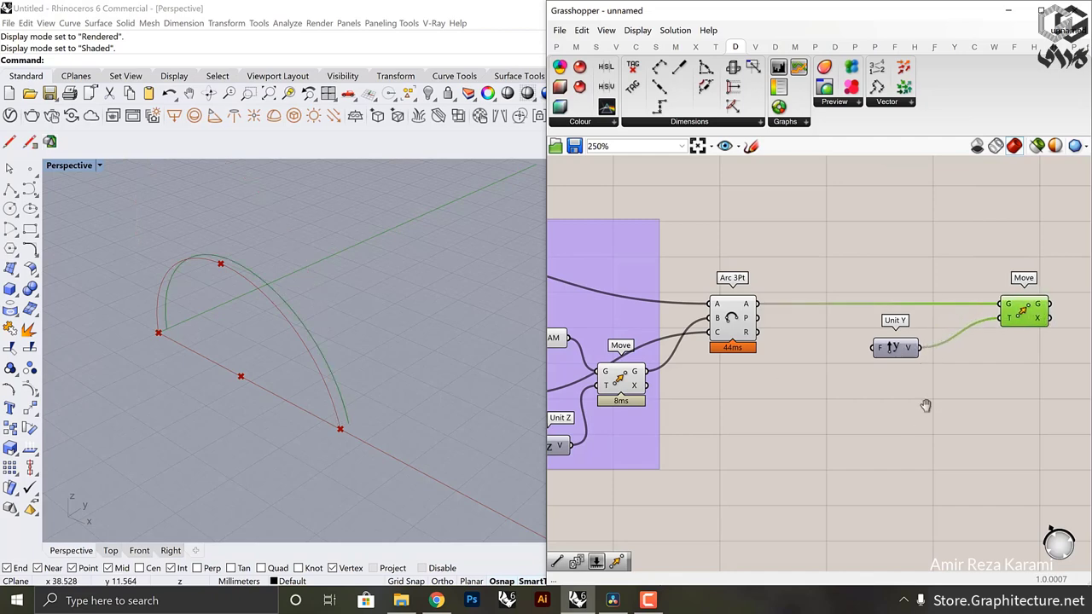
right_drag(926, 406, 859, 404)
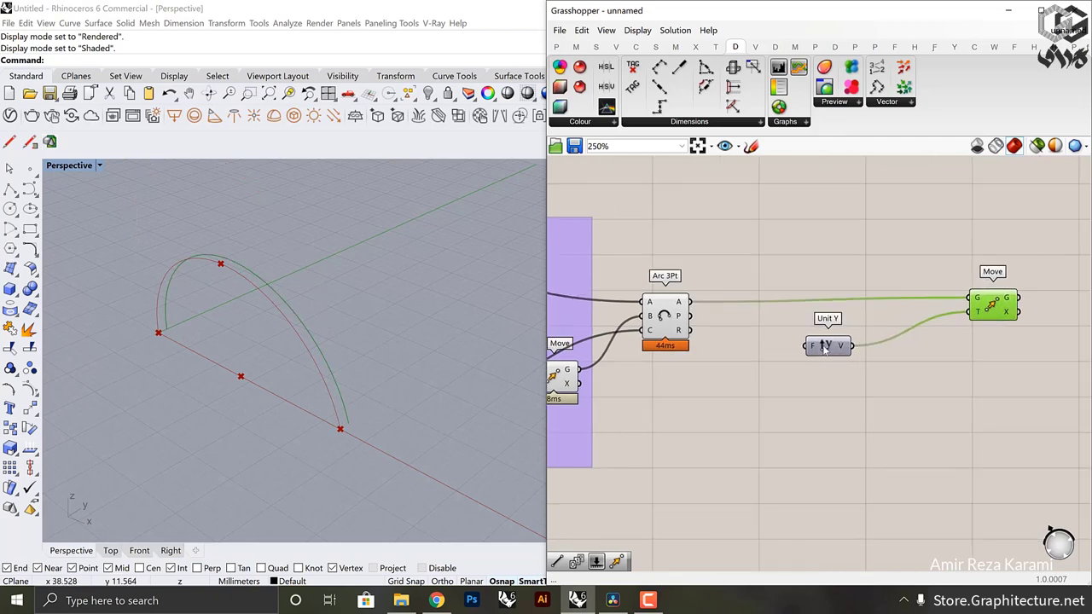
drag(825, 348, 894, 355)
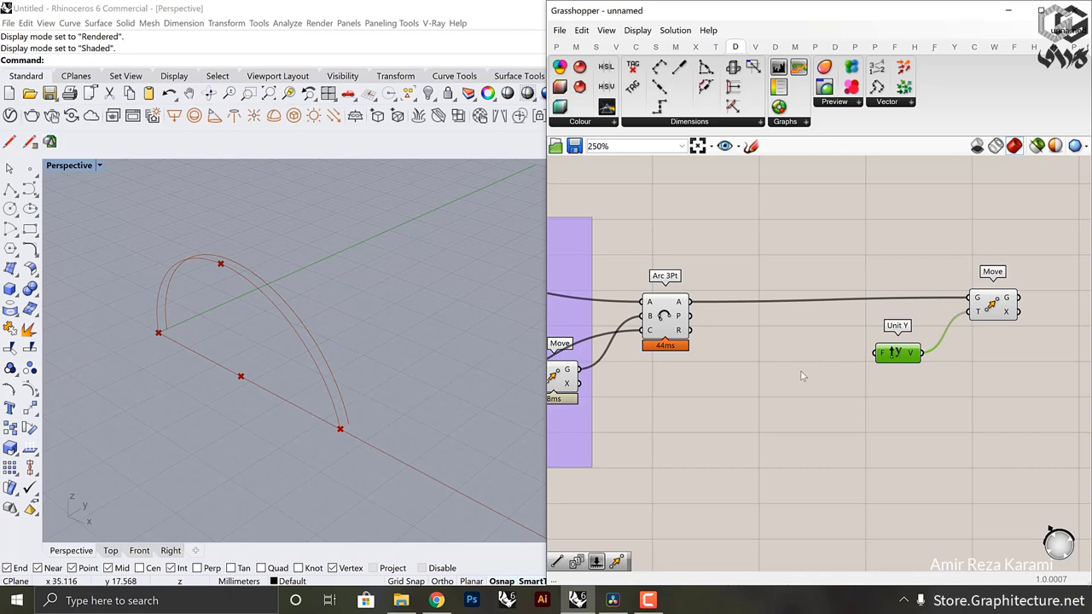
Step: Add a Series component, connect its S output to Unit Y's F input, and place it below and before Unit Y
double_click(802, 377)
text(sheer)
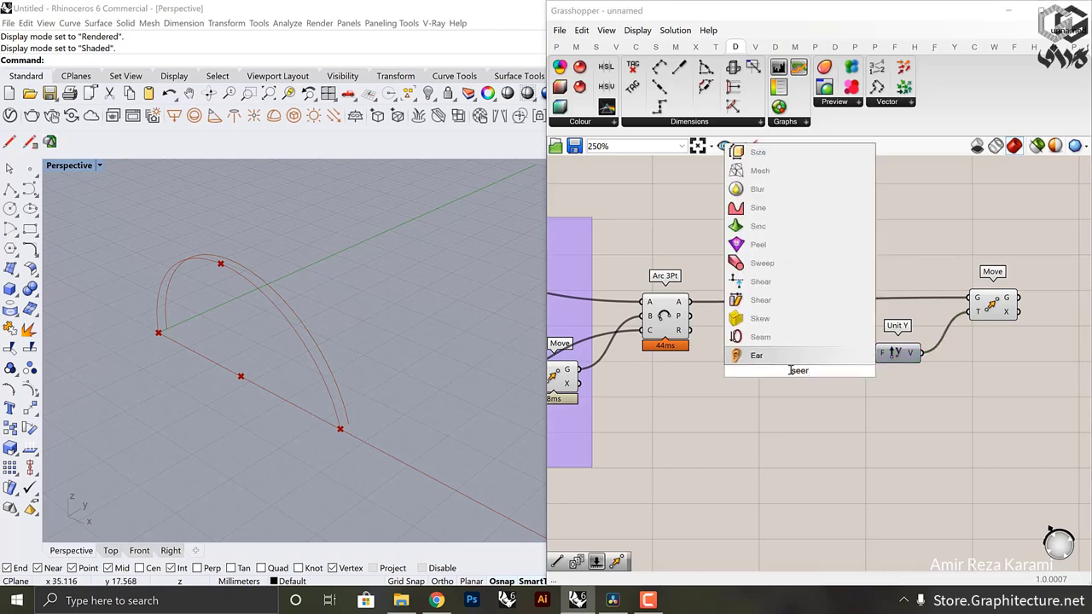
key(BackSpace)
key(BackSpace)
text(ries)
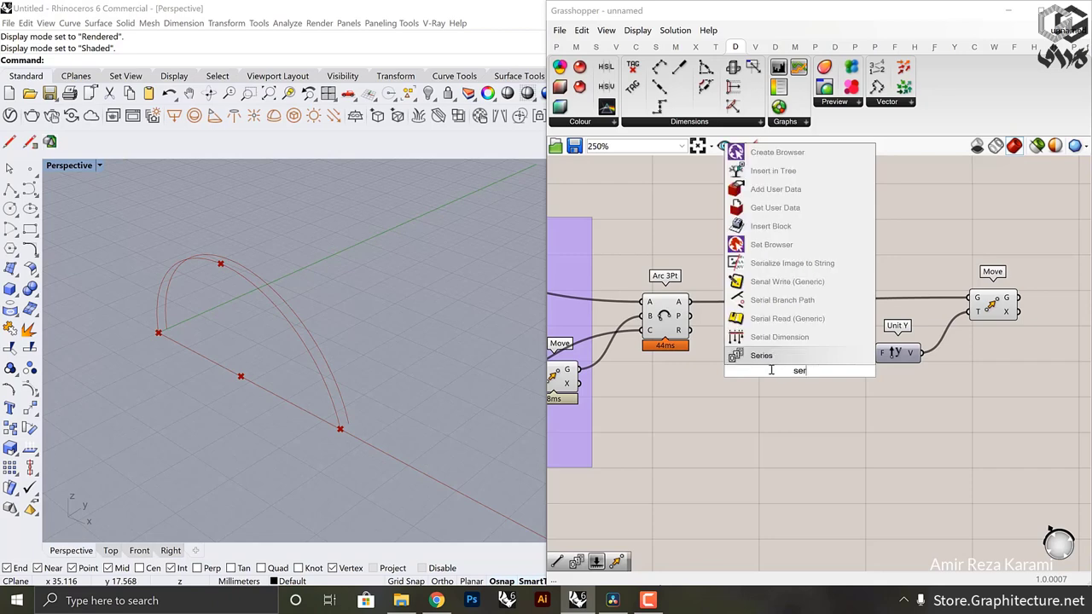
key(Return)
drag(822, 371, 851, 398)
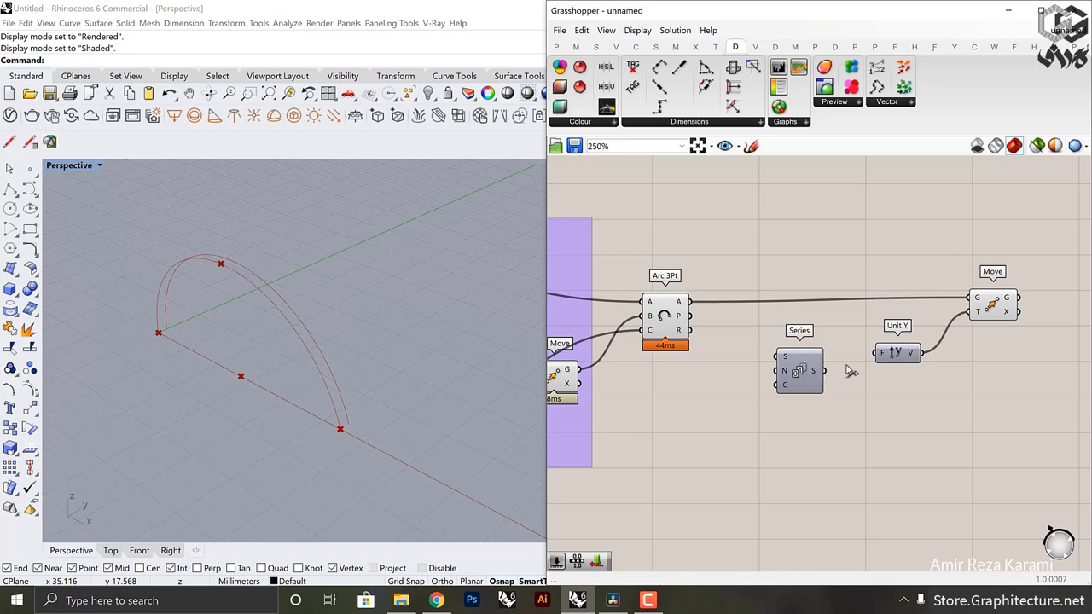
drag(823, 370, 876, 353)
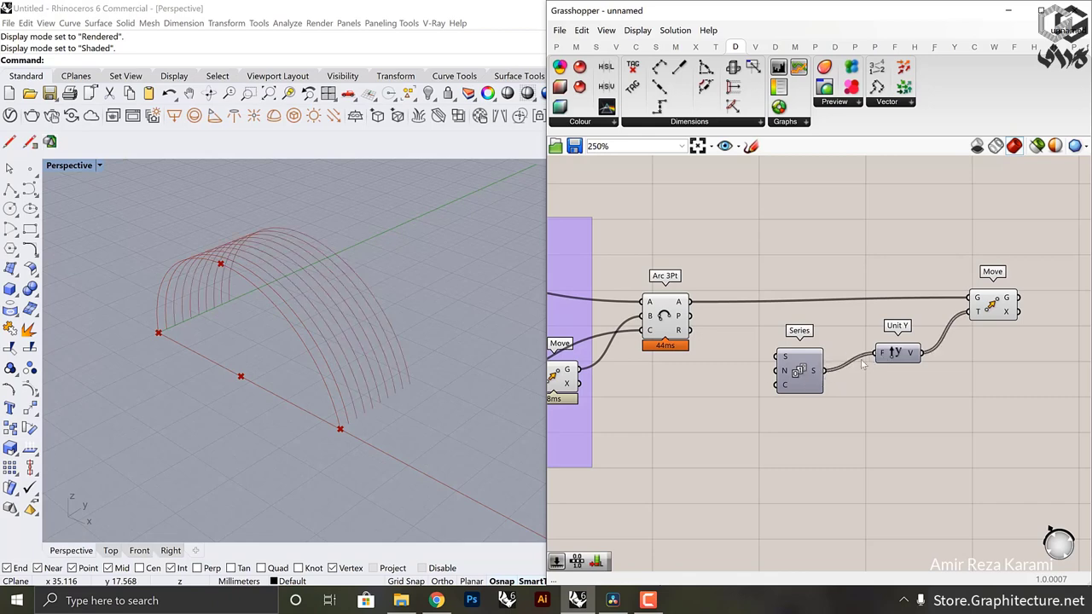
drag(815, 384, 833, 393)
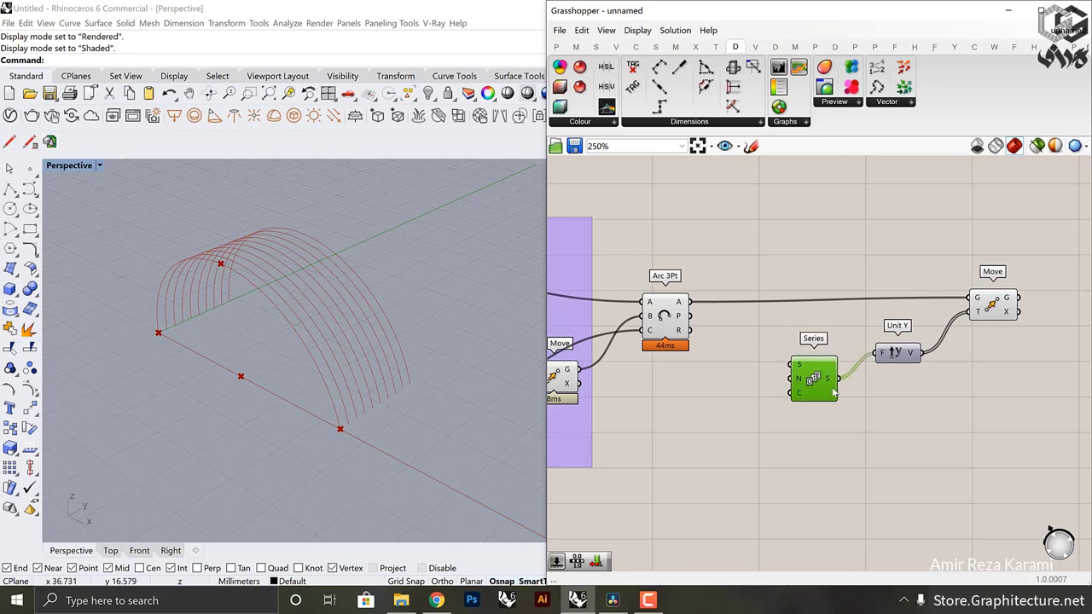
right_drag(854, 399, 799, 339)
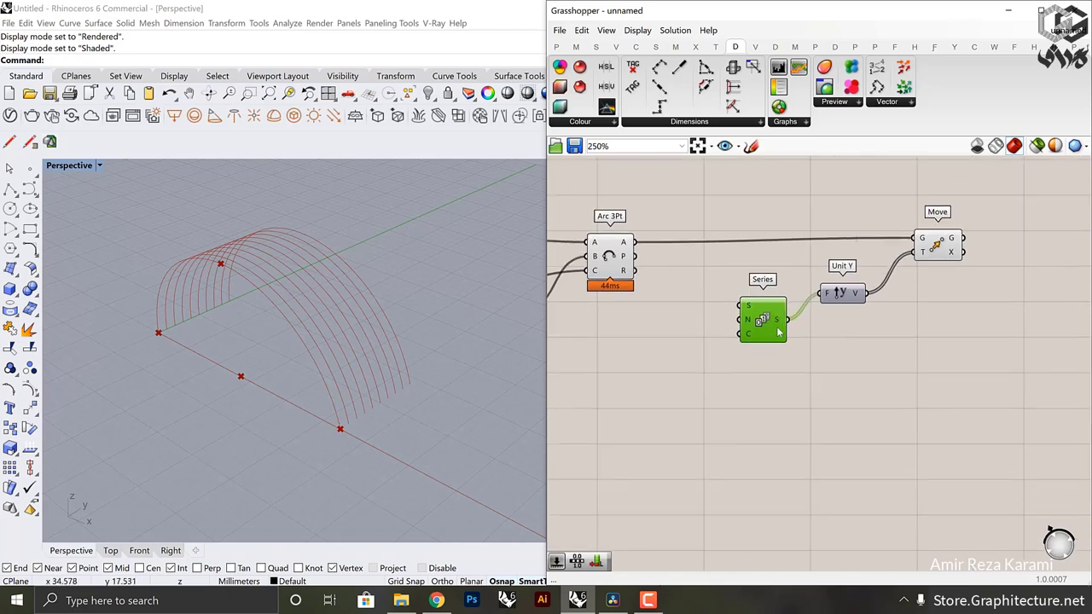
drag(776, 328, 784, 365)
Step: Create a 1.5 number slider, connect it to the Series N input, and set the step to 2.7
scroll(759, 357, up, 3)
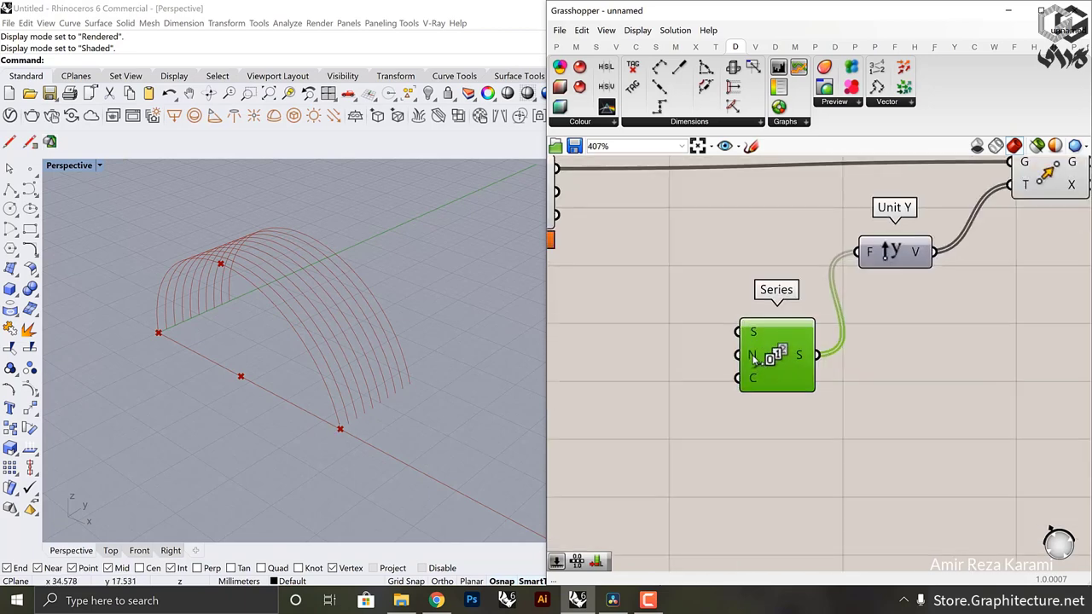
double_click(644, 352)
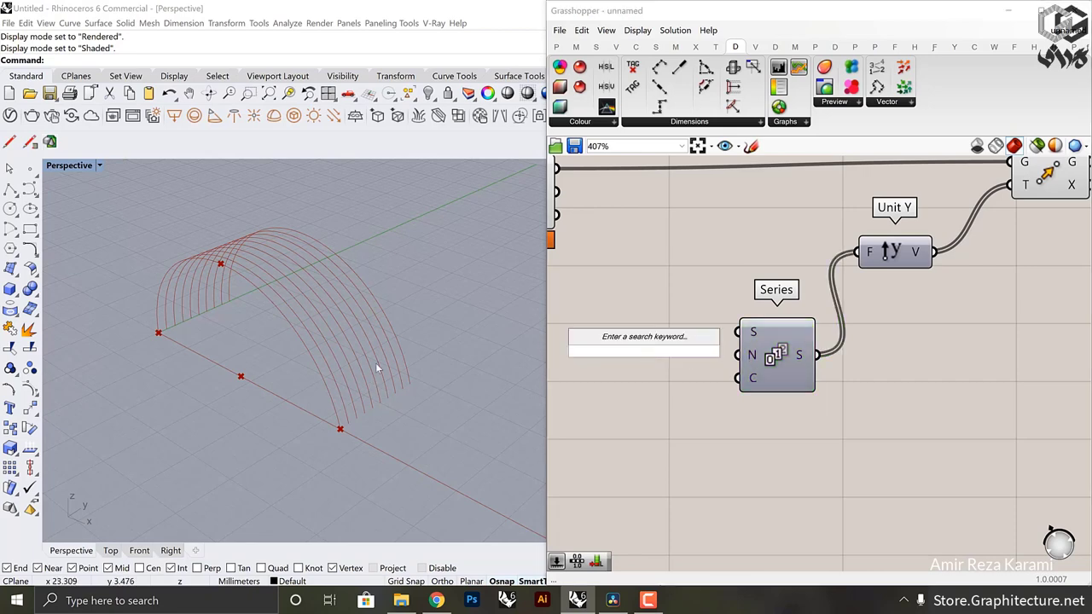
right_drag(651, 386, 796, 363)
scroll(790, 360, down, 1)
double_click(715, 329)
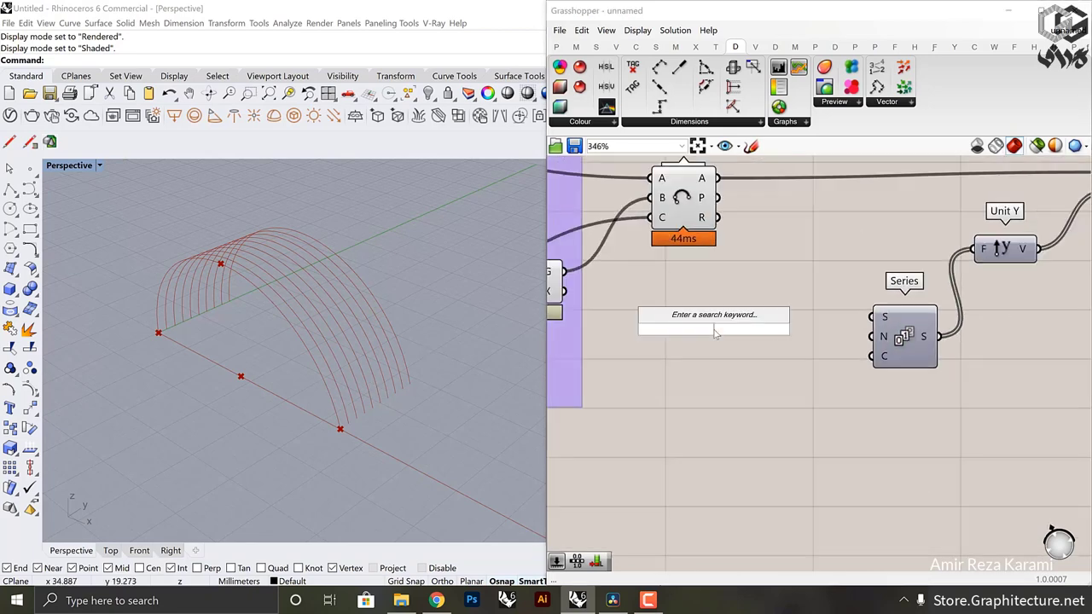
text(1.5)
key(Return)
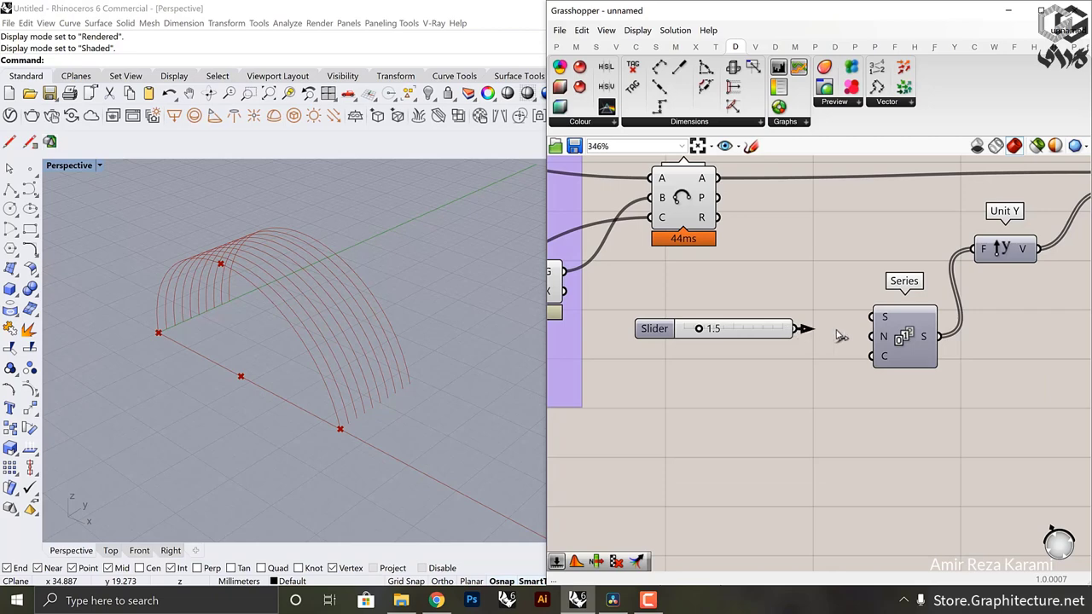
drag(841, 335, 870, 336)
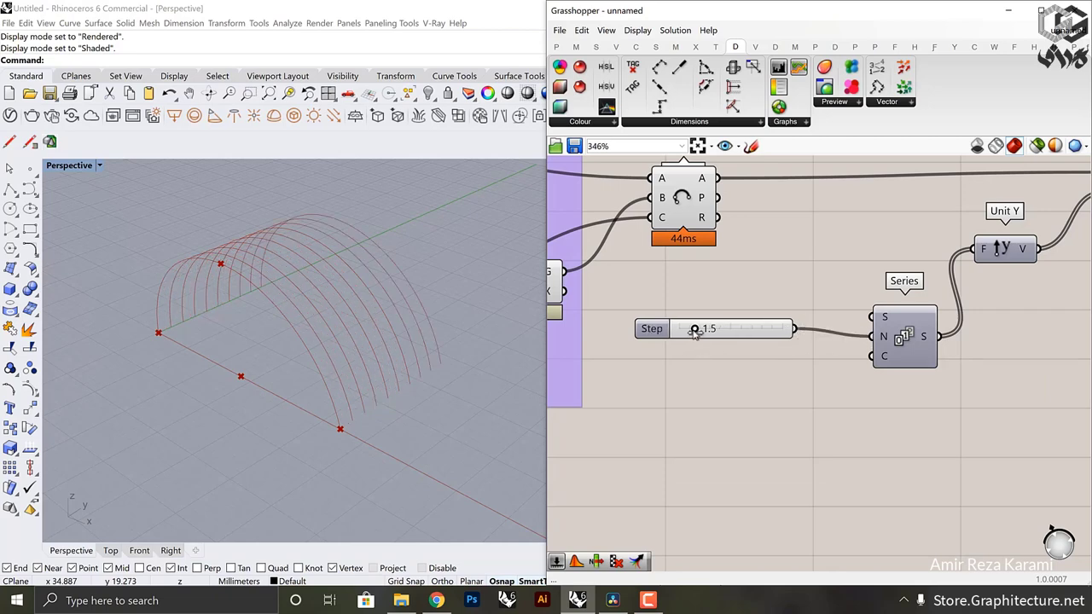
mouse_move(696, 332)
mouse_down()
mouse_move(756, 337)
mouse_move(709, 345)
mouse_up()
Step: Feed the Series C input from a new integer slider, set the count to 13, and align the Step and Count sliders
right_drag(767, 350, 739, 336)
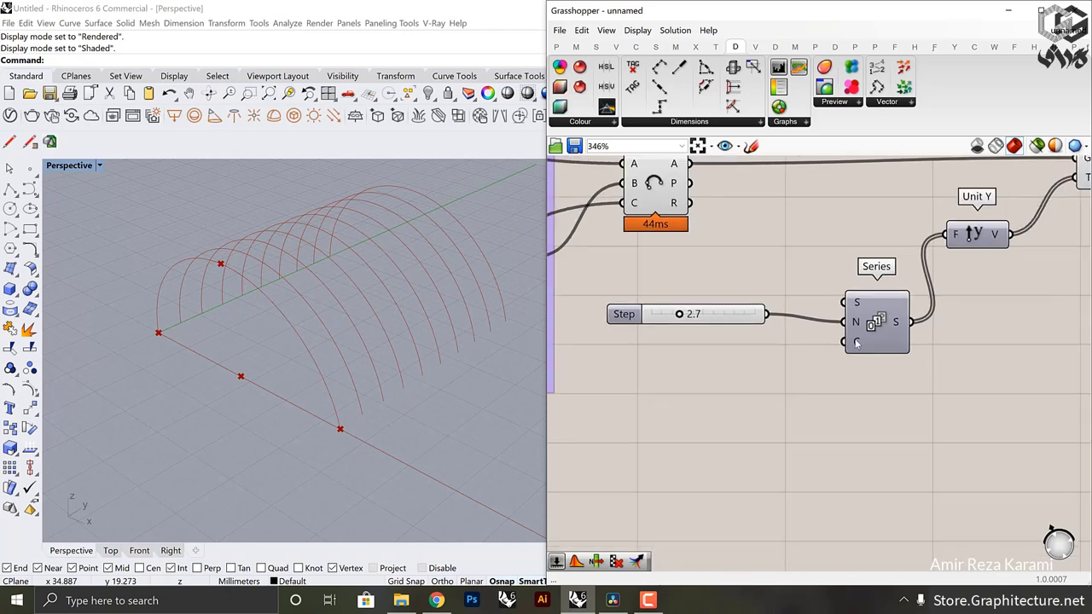
double_click(741, 354)
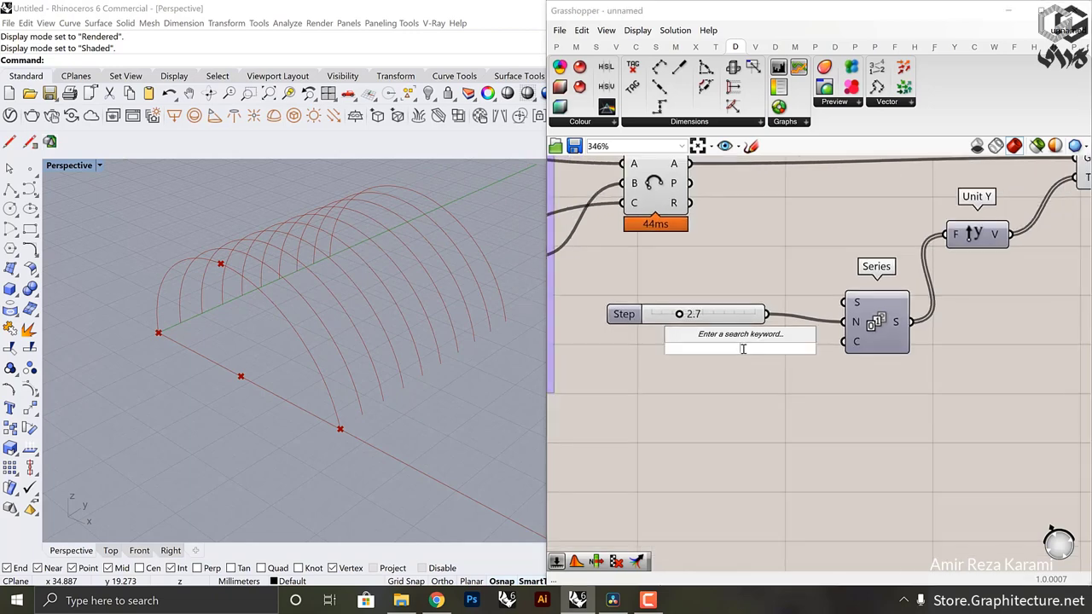
text(11)
key(Return)
drag(824, 348, 843, 343)
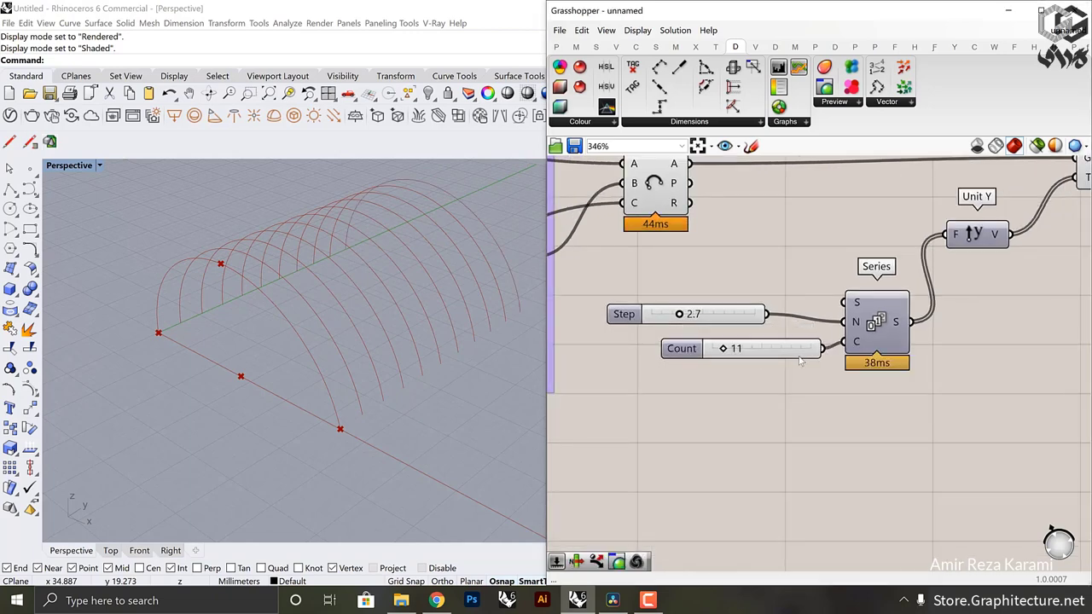
drag(724, 352, 727, 353)
right_drag(393, 363, 341, 416)
right_drag(378, 370, 477, 360)
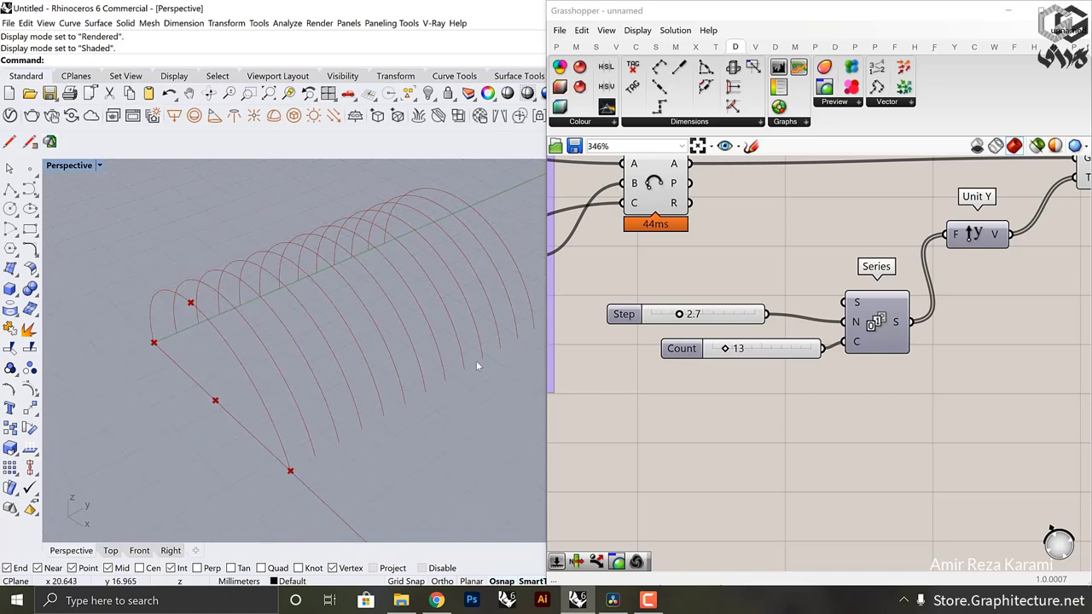
click(772, 354)
click(742, 319)
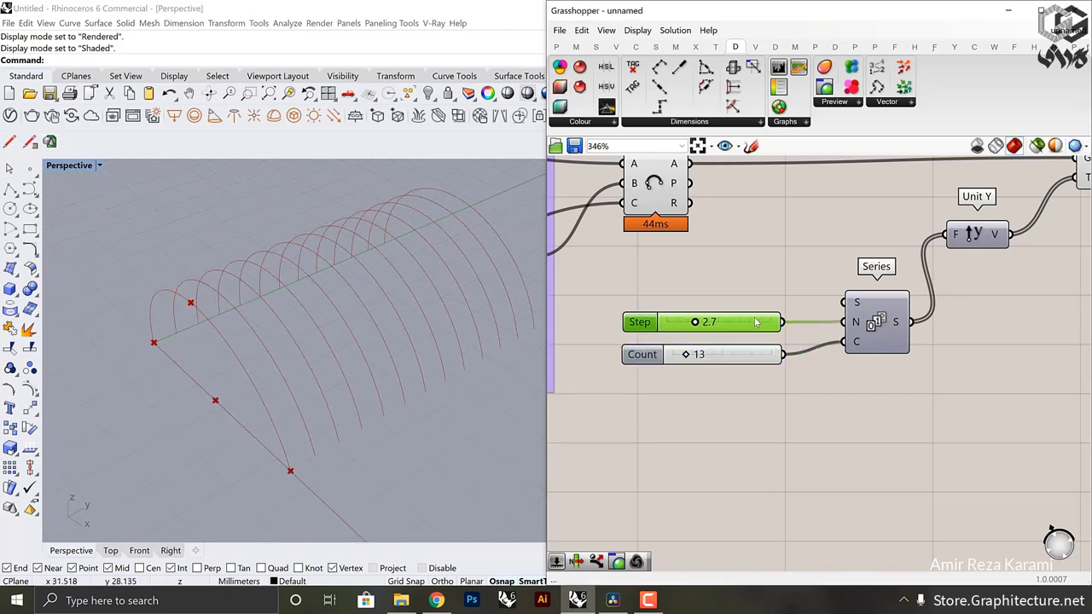
Step: Stack the X coordinate and Factor sliders together and remove both from the "arc point" group
scroll(758, 333, down, 3)
scroll(725, 331, down, 4)
right_drag(604, 324, 753, 310)
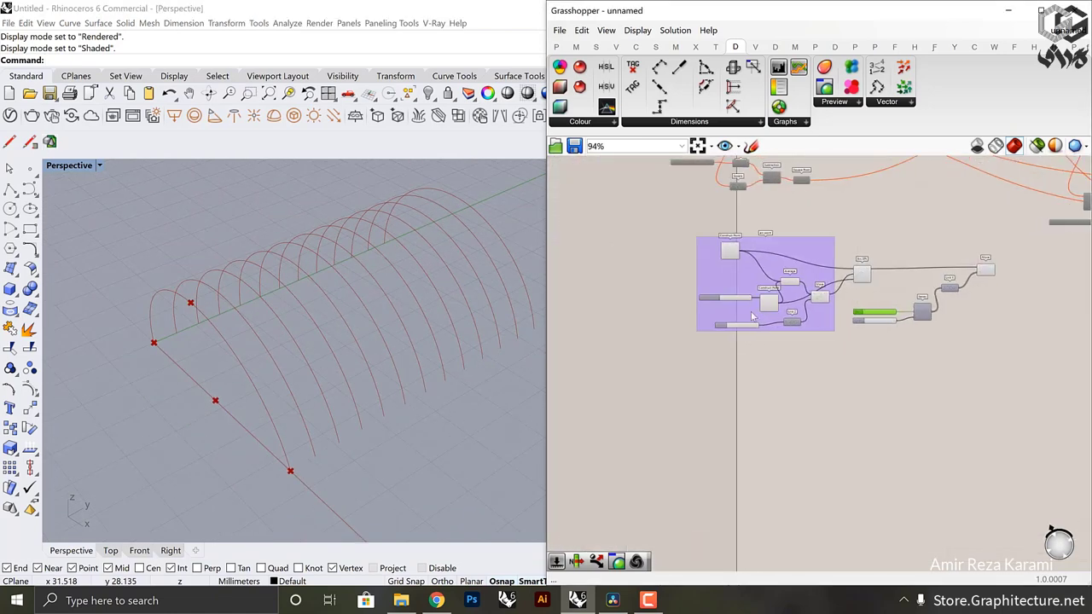
scroll(747, 307, up, 5)
drag(730, 285, 657, 343)
drag(678, 376, 652, 324)
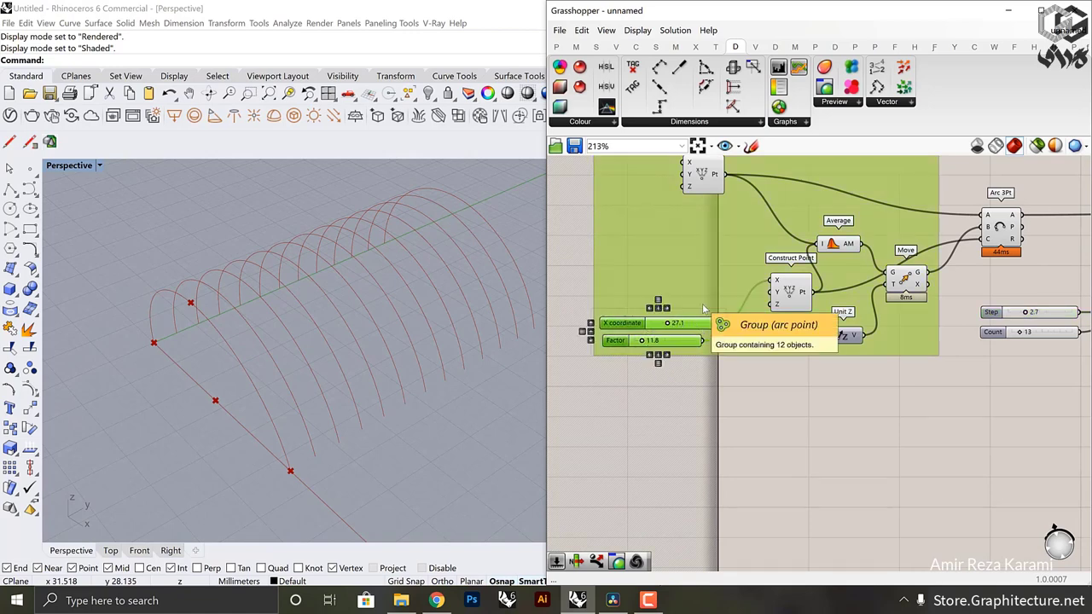
right_click(710, 291)
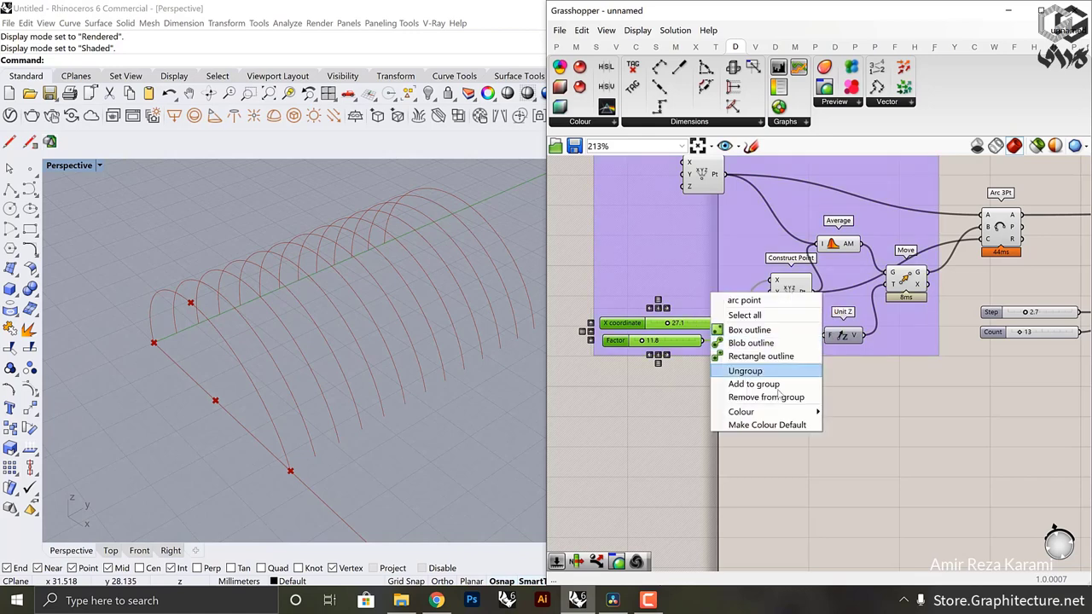
click(748, 394)
Step: Place the X coordinate and Factor sliders below the "arc point" group with their output ends aligned
drag(697, 327, 675, 458)
right_drag(761, 374, 794, 291)
drag(722, 373, 735, 360)
click(812, 364)
click(719, 377)
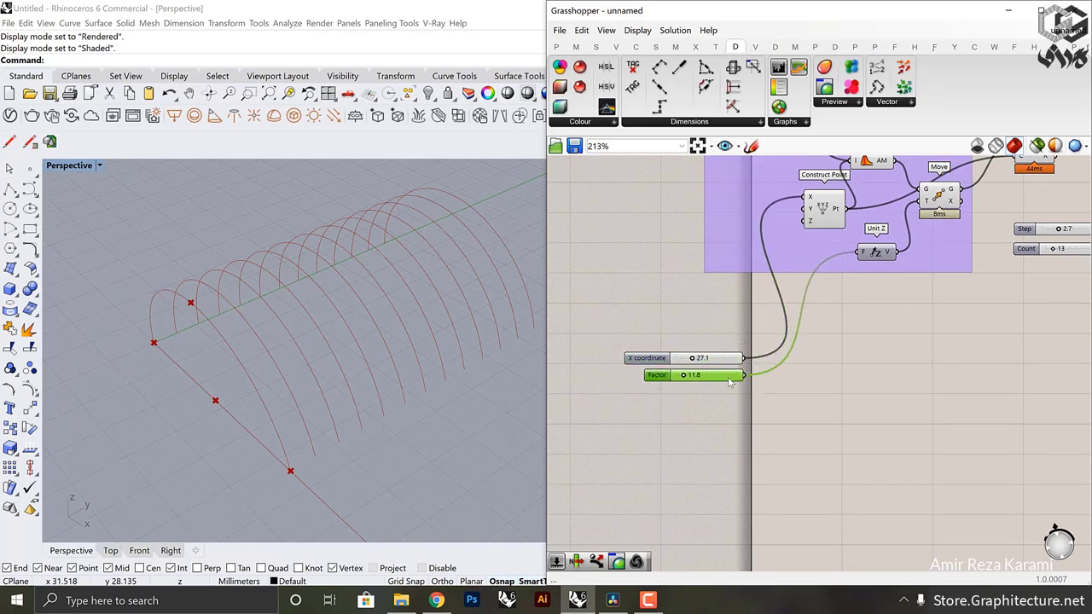
Step: Move the Step and Count sliders together to a spot well below the Series component
scroll(842, 369, down, 3)
scroll(868, 302, up, 3)
mouse_move(902, 301)
mouse_down()
mouse_move(879, 244)
mouse_move(906, 262)
mouse_move(887, 289)
mouse_up()
scroll(977, 300, up, 2)
shift+click(872, 284)
click(840, 333)
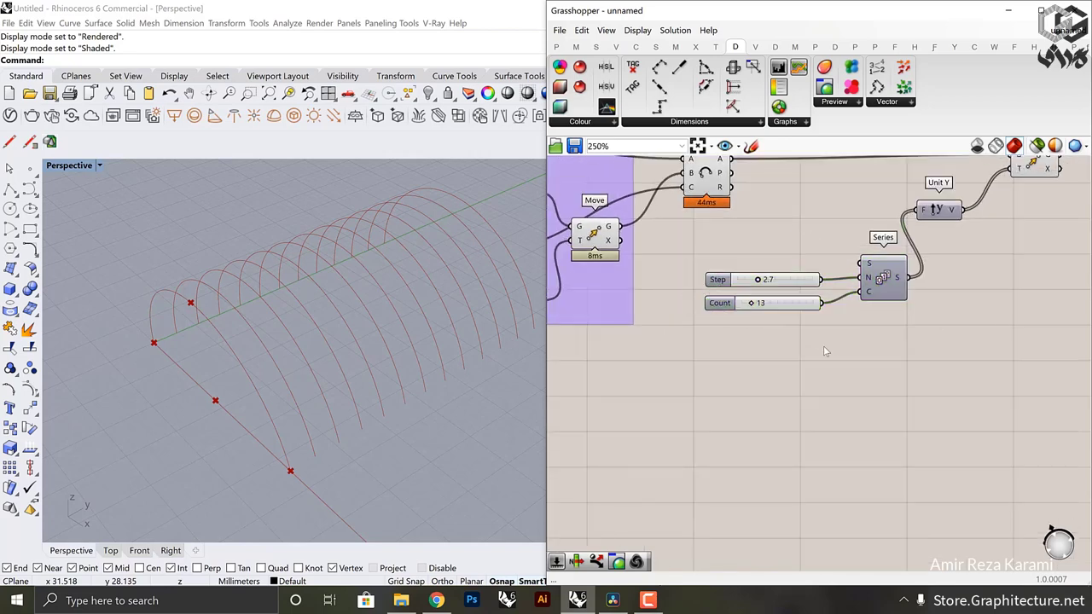
drag(824, 346, 763, 372)
click(869, 351)
Step: Arrange Series, Unit Y and the second Move compactly in a row beside the Arc 3Pt
right_drag(918, 294, 804, 407)
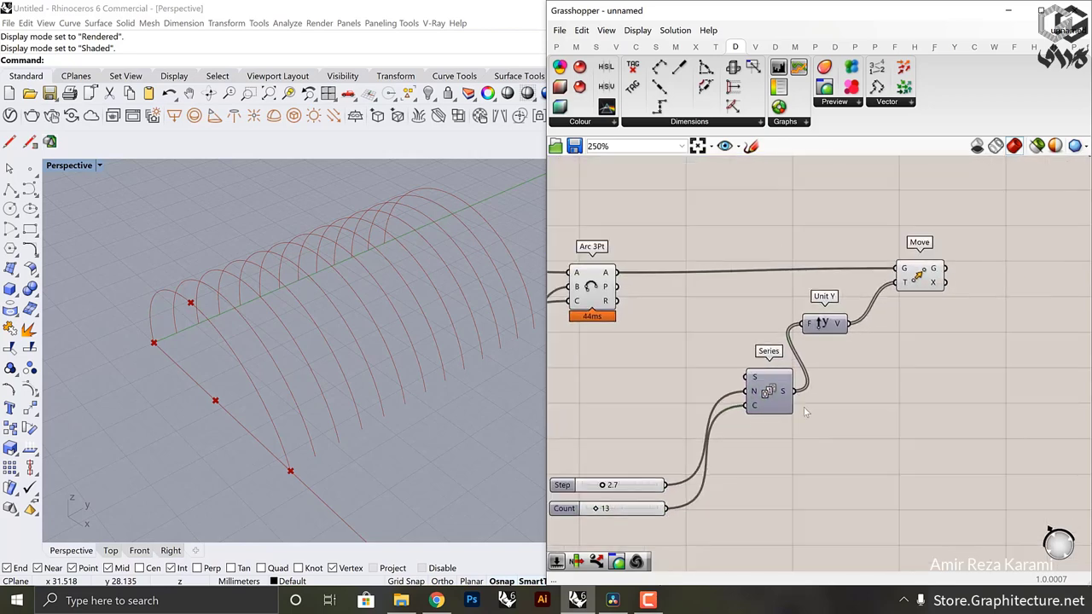
drag(772, 394, 740, 336)
drag(836, 328, 826, 338)
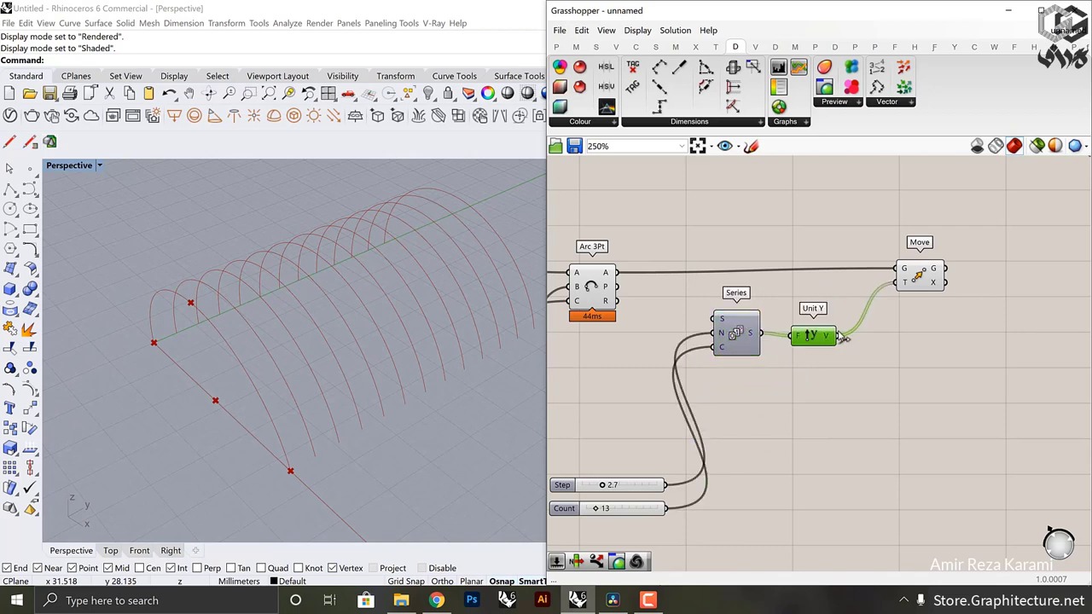
drag(921, 288, 875, 303)
Step: Group the Arc 3Pt, Series, Unit Y and second Move components and name the group "arc multiple"
right_drag(861, 344, 953, 350)
drag(997, 367, 654, 262)
key(ctrl+g)
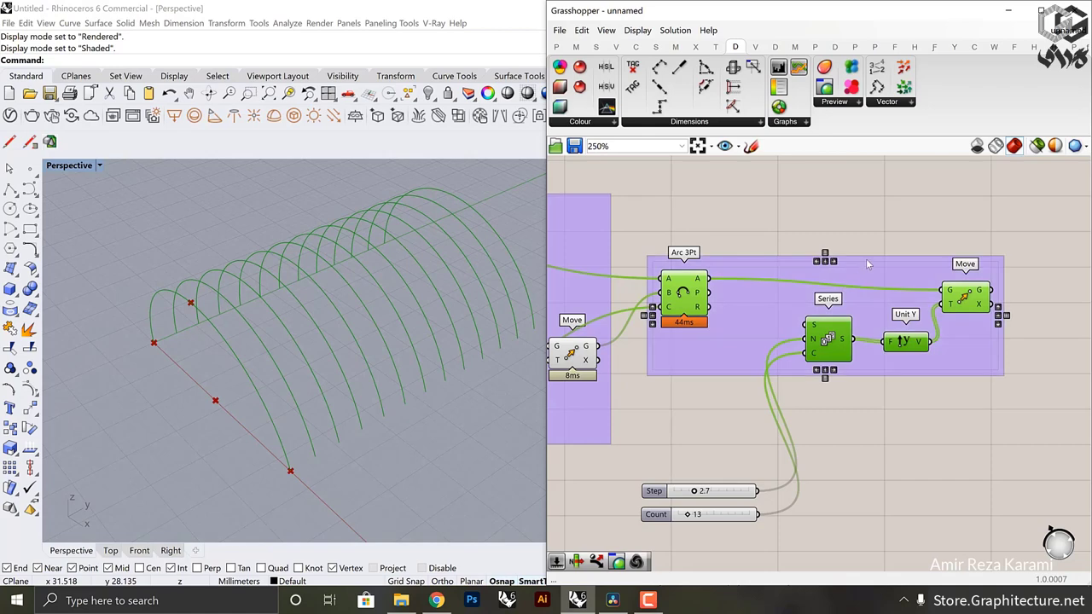
right_click(866, 259)
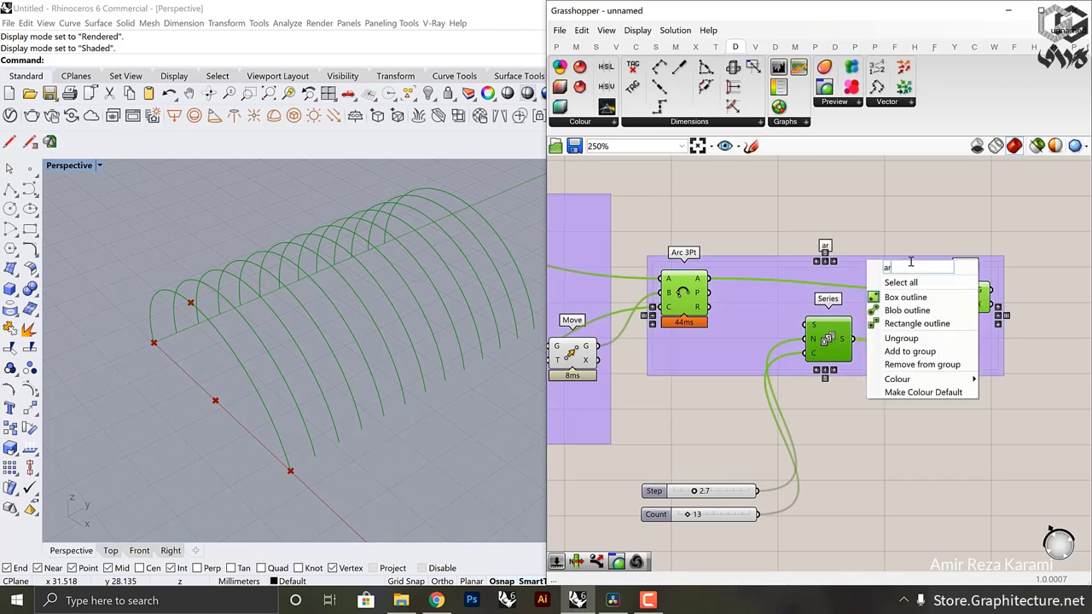
text(arc multiple)
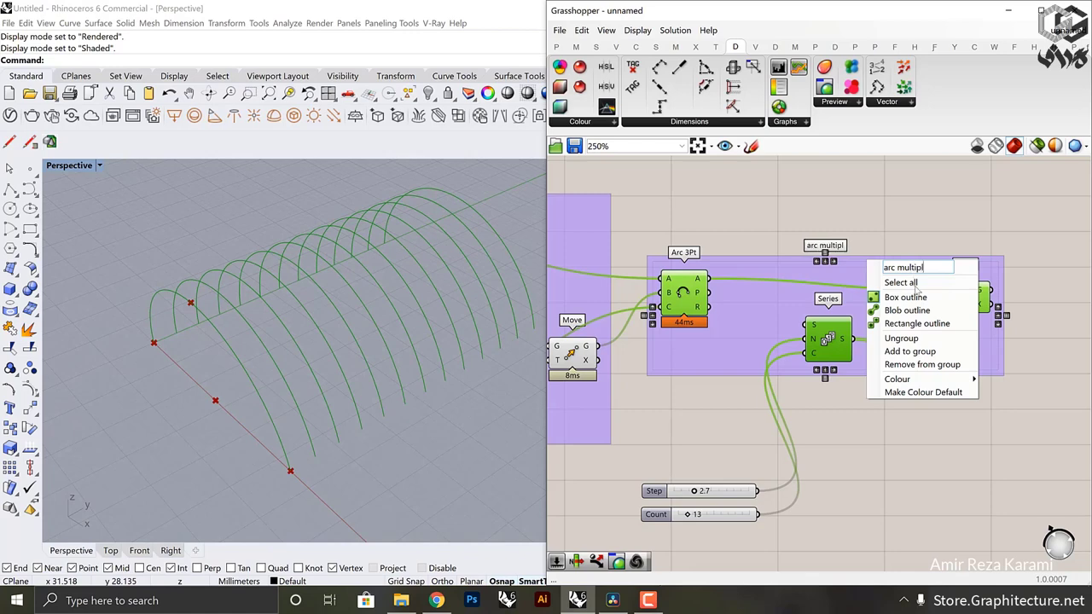
click(941, 220)
Step: Examine the row of arcs in the Perspective viewport and the two named groups on the canvas
scroll(940, 220, down, 3)
right_drag(941, 220, 805, 239)
scroll(860, 282, up, 2)
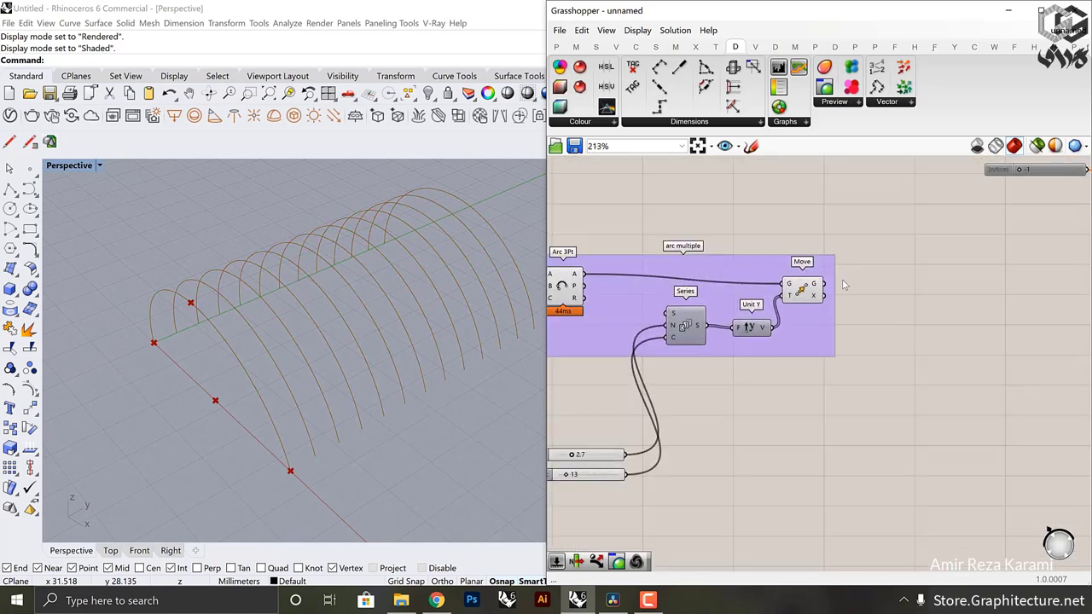
right_drag(776, 340, 860, 333)
right_drag(329, 376, 420, 384)
scroll(770, 409, down, 7)
right_drag(711, 481, 718, 385)
scroll(718, 385, up, 3)
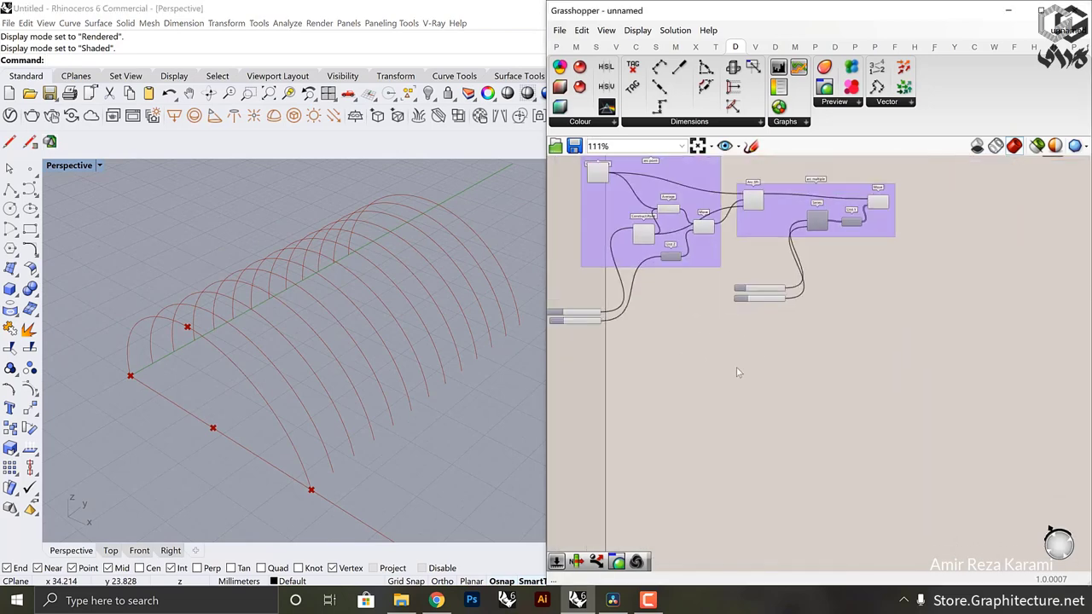
scroll(739, 373, down, 2)
drag(844, 389, 579, 218)
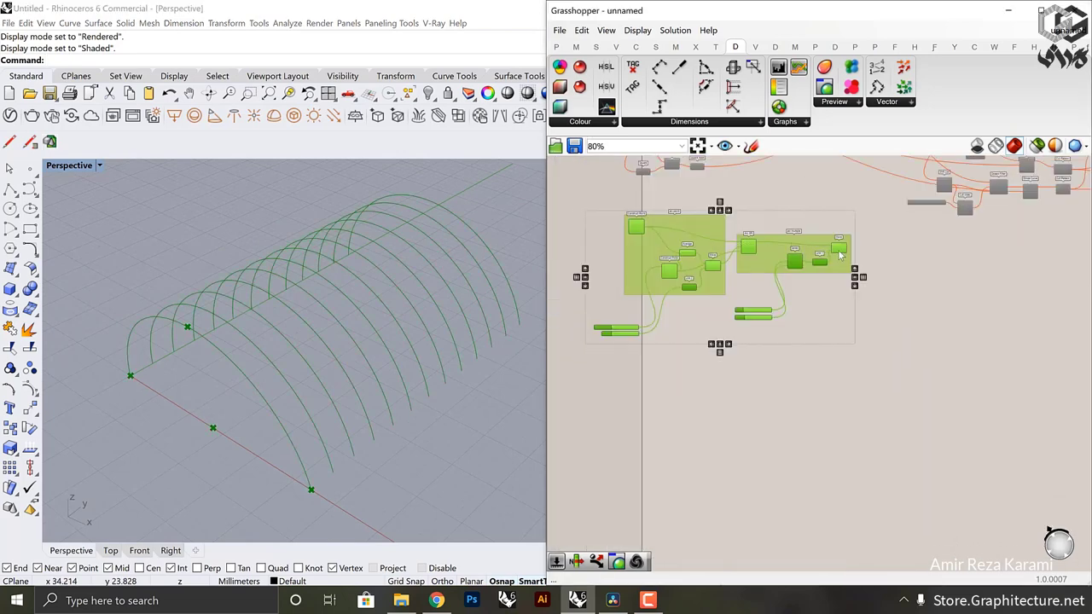
right_drag(834, 334, 839, 358)
scroll(881, 328, up, 5)
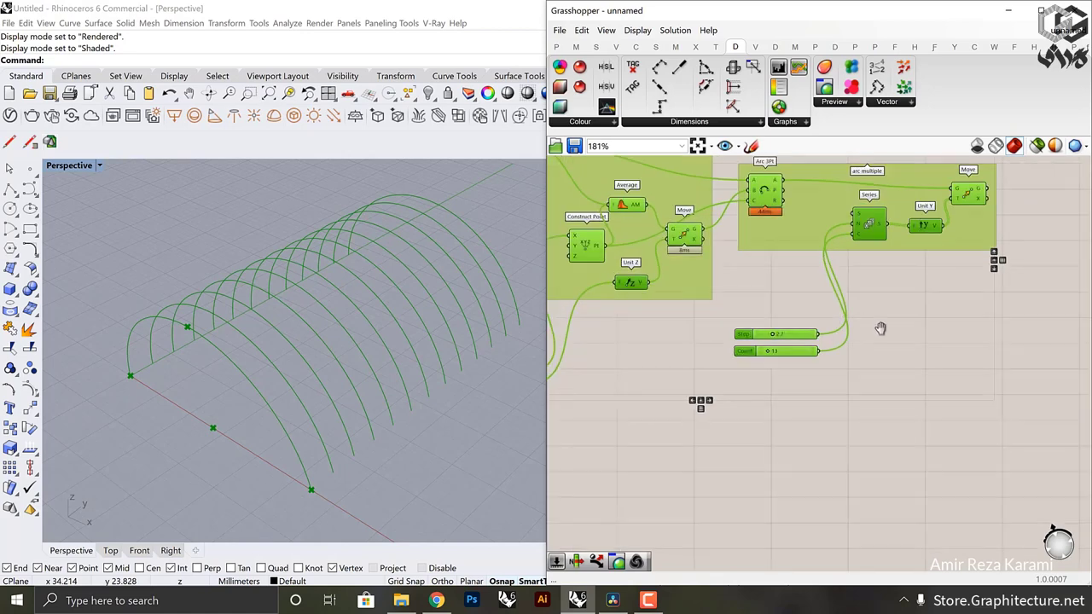
right_drag(881, 329, 909, 344)
click(912, 340)
Step: Sketch four nested arches freehand in black on the canvas around and below the Step and Count sliders
right_drag(833, 391, 765, 294)
scroll(765, 294, up, 1)
click(752, 150)
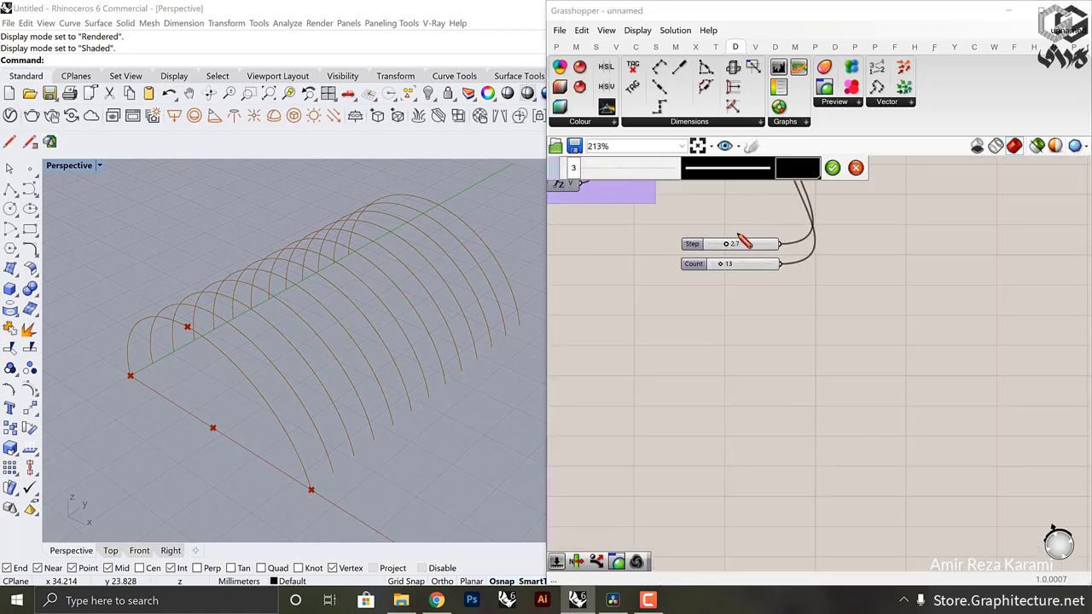
mouse_move(616, 437)
mouse_down()
mouse_move(670, 365)
mouse_move(778, 418)
mouse_move(776, 457)
mouse_up()
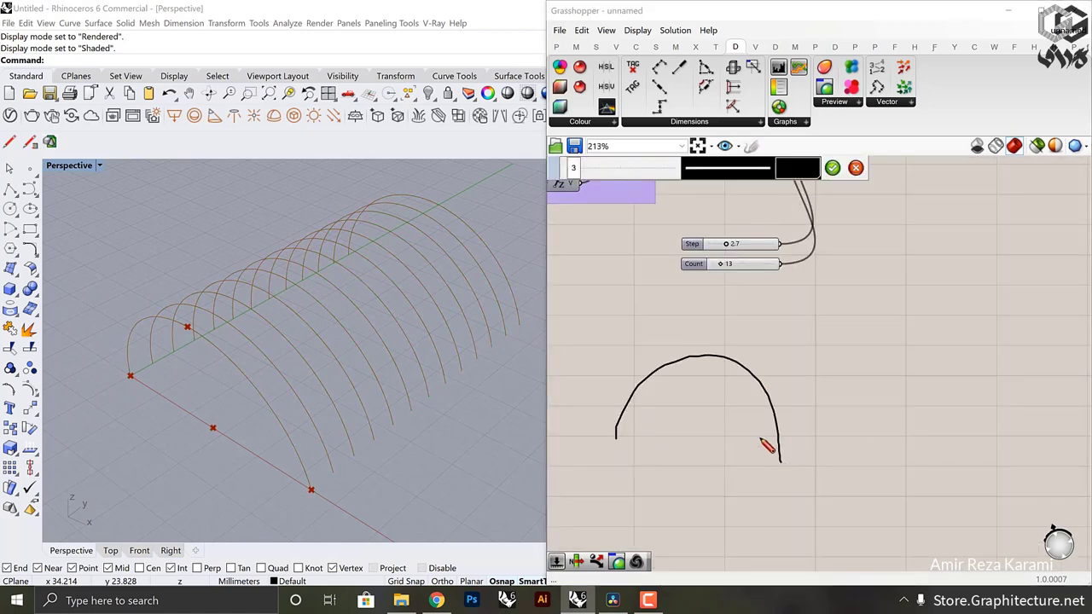
mouse_move(615, 375)
mouse_down()
mouse_move(722, 313)
mouse_move(829, 415)
mouse_move(819, 437)
mouse_up()
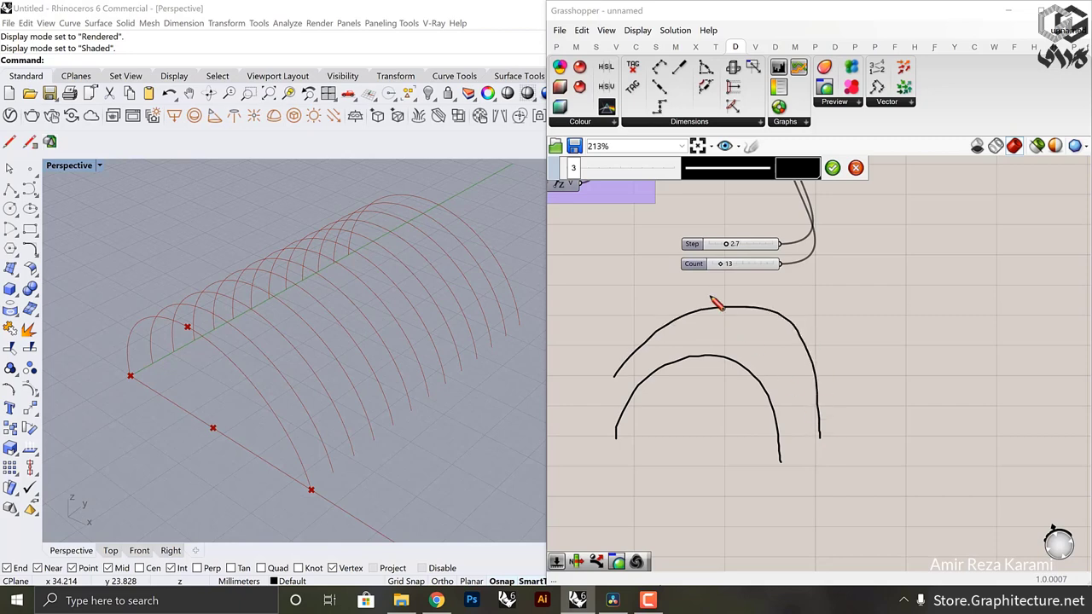
mouse_move(634, 316)
mouse_down()
mouse_move(830, 278)
mouse_move(879, 403)
mouse_up()
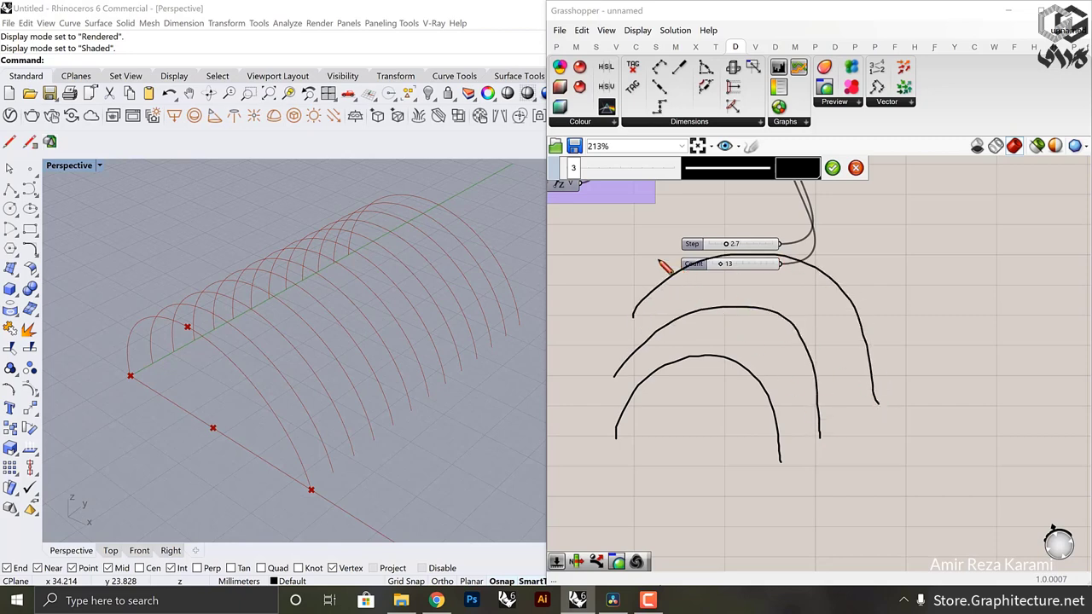
mouse_move(634, 264)
mouse_down()
mouse_move(722, 227)
mouse_move(919, 276)
mouse_move(946, 368)
mouse_up()
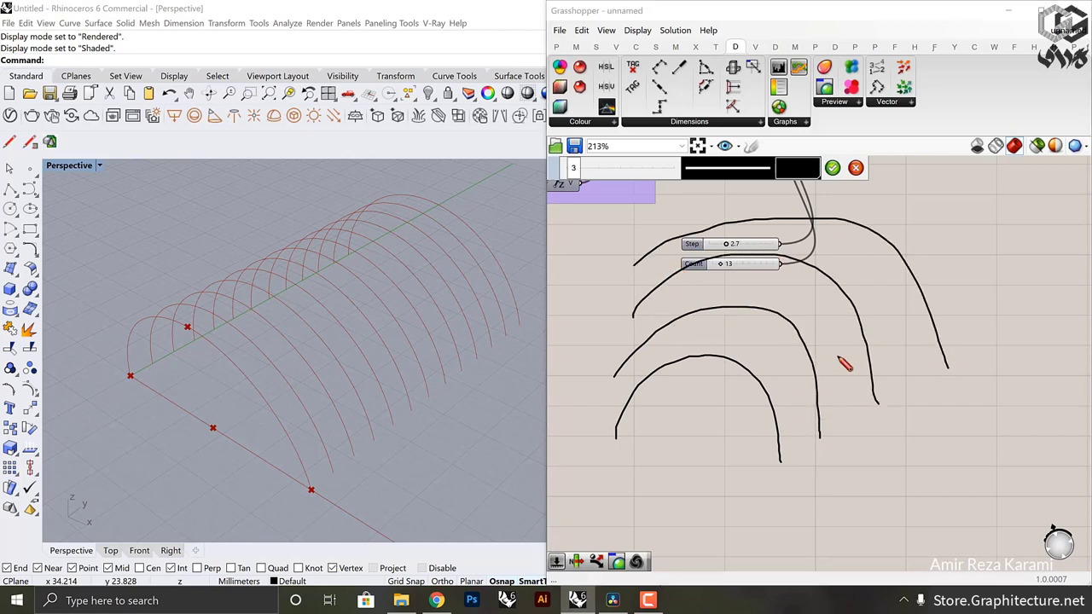
Step: Mark division points with small freehand ticks and squares along the three inner arches of the sketch
drag(783, 452, 780, 461)
drag(779, 404, 777, 415)
drag(741, 358, 744, 369)
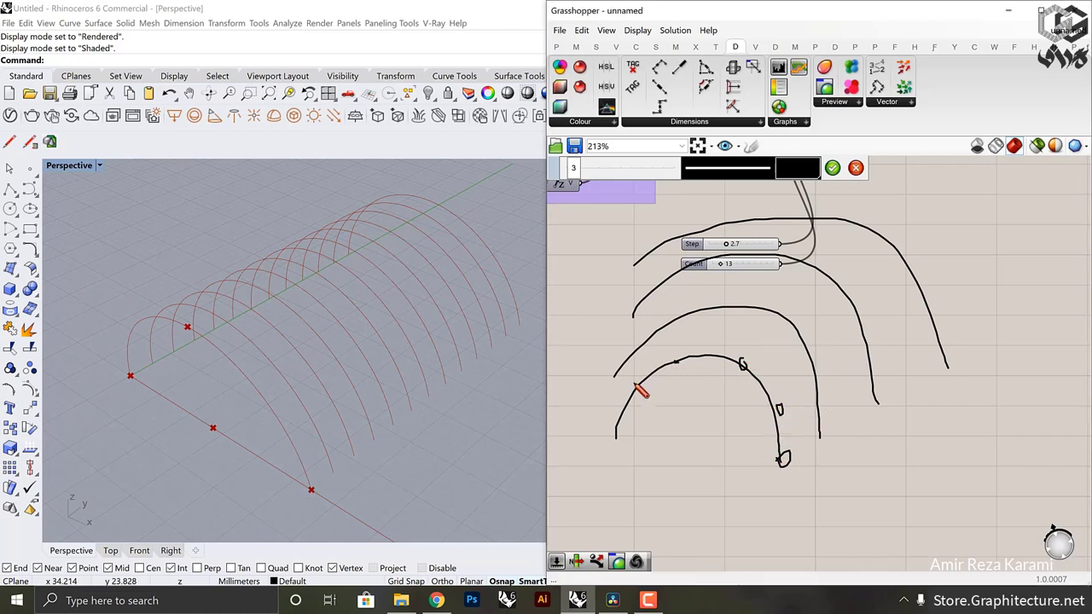
drag(612, 428, 610, 436)
mouse_move(637, 379)
mouse_down()
mouse_move(635, 389)
mouse_move(673, 367)
mouse_up()
drag(821, 437, 816, 393)
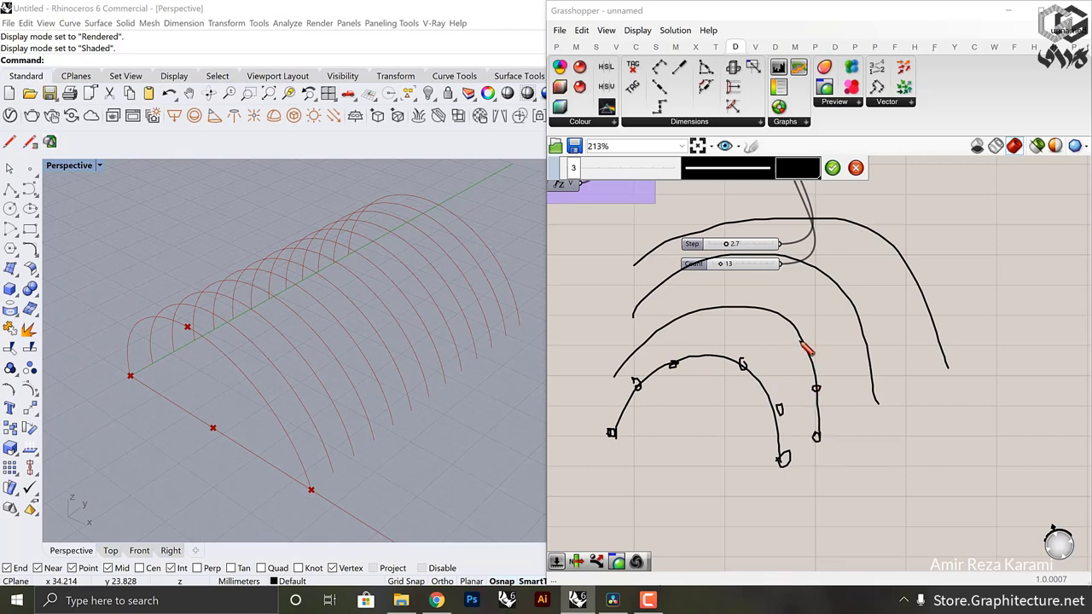
drag(764, 305, 767, 312)
drag(699, 305, 659, 333)
drag(616, 362, 622, 372)
mouse_move(876, 401)
mouse_down()
mouse_move(888, 419)
mouse_move(873, 410)
mouse_up()
drag(868, 366, 871, 376)
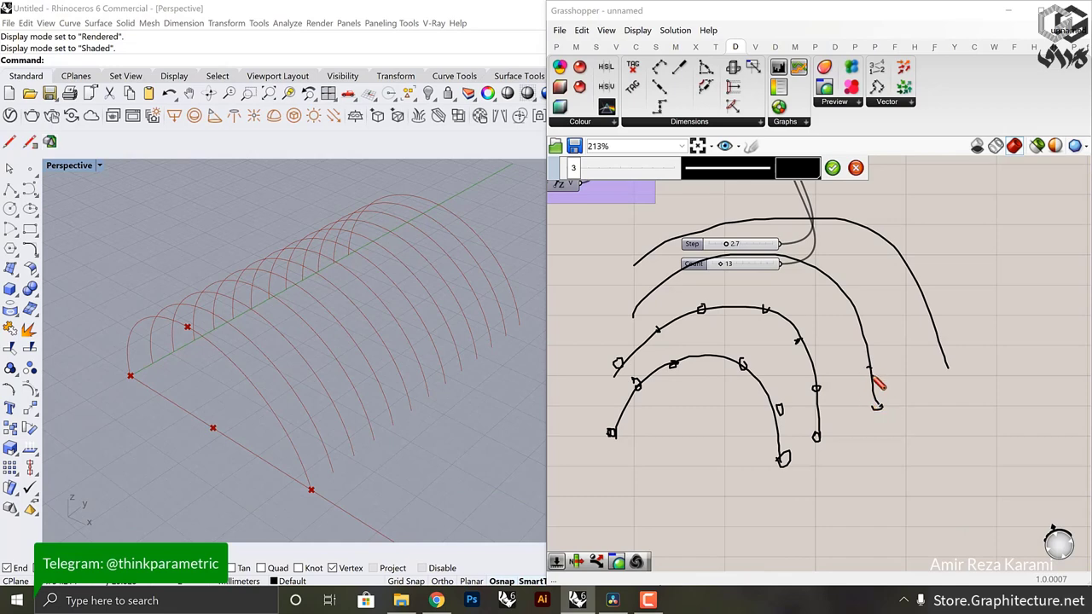
drag(857, 319, 860, 328)
drag(821, 273, 819, 279)
drag(732, 266, 674, 275)
drag(625, 305, 634, 314)
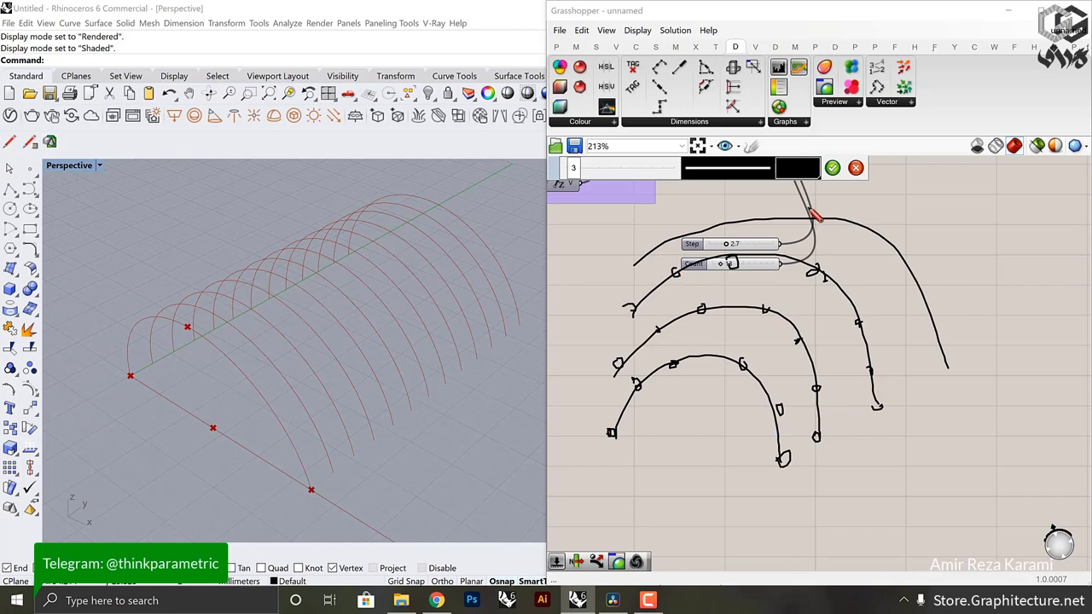
Step: Set the sketch colour to red and mark the alternating starting points near the lower ends of the four arches
click(793, 175)
click(822, 221)
click(664, 235)
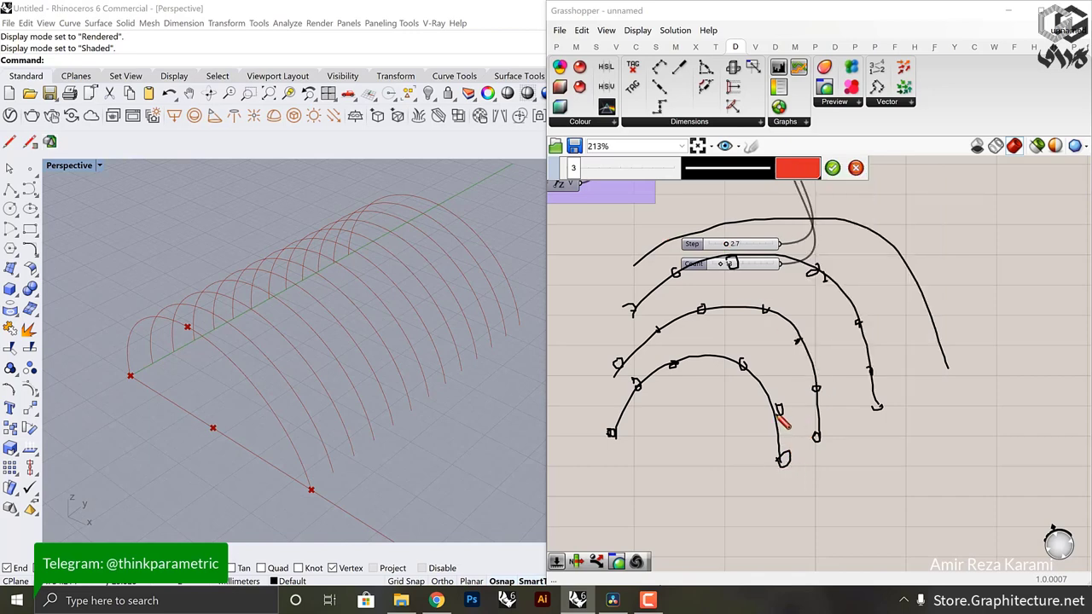
mouse_move(795, 458)
mouse_down()
mouse_move(781, 457)
mouse_move(792, 453)
mouse_up()
drag(879, 401, 875, 404)
drag(940, 336, 936, 332)
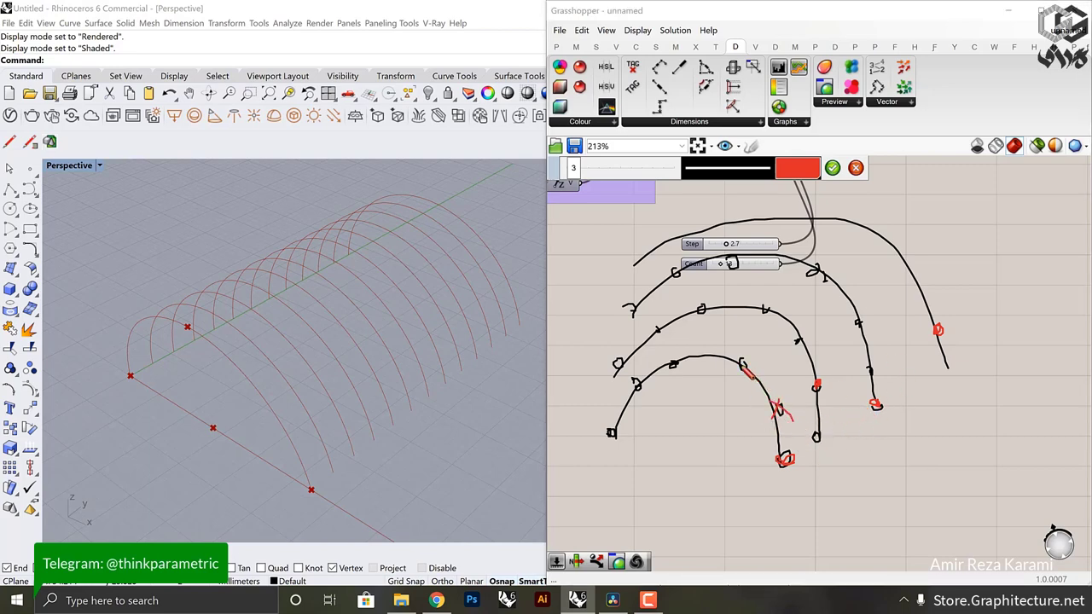
Step: Mark the kept points and cross out the alternate ones in red on the two inner arches, and accept the sketch
drag(749, 368, 747, 367)
drag(674, 376, 673, 376)
mouse_move(669, 357)
mouse_down()
mouse_move(698, 375)
mouse_move(637, 382)
mouse_move(643, 389)
mouse_up()
drag(814, 427, 821, 438)
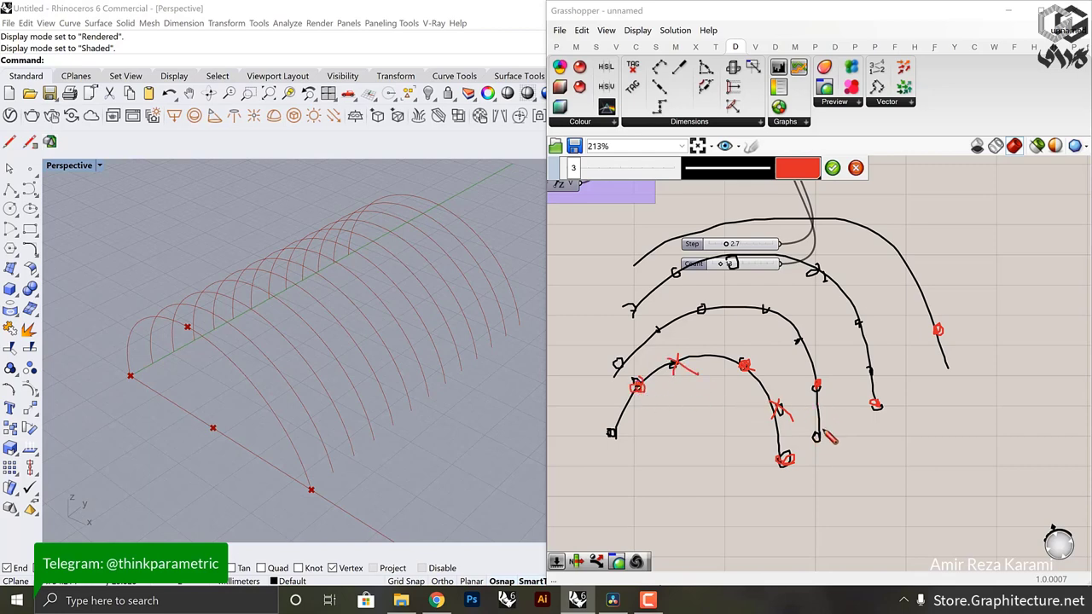
mouse_move(795, 351)
mouse_down()
mouse_move(802, 335)
mouse_move(795, 345)
mouse_move(814, 347)
mouse_up()
click(833, 169)
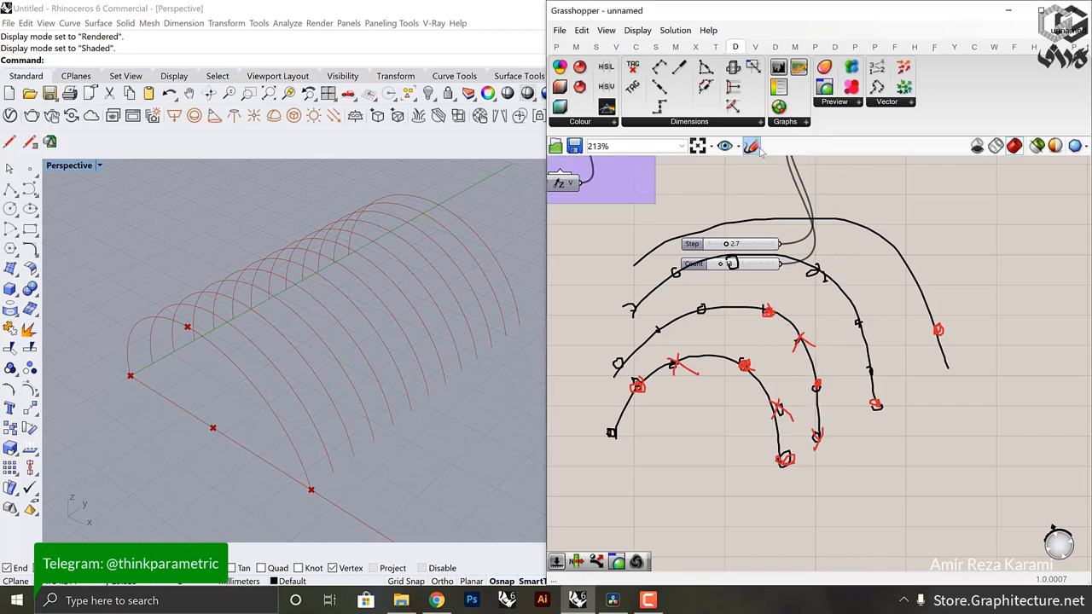
Step: Start another sketch in green and join the alternating points of the three inner arches into a diamond pattern with mostly dashed lines
click(751, 147)
click(800, 170)
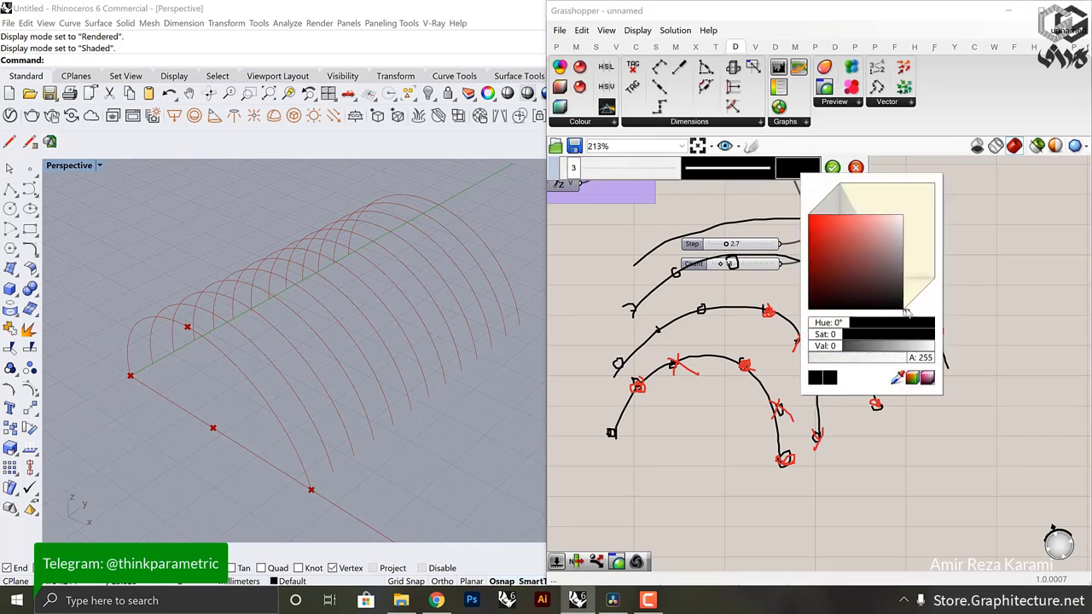
drag(908, 313, 918, 301)
click(841, 232)
click(618, 241)
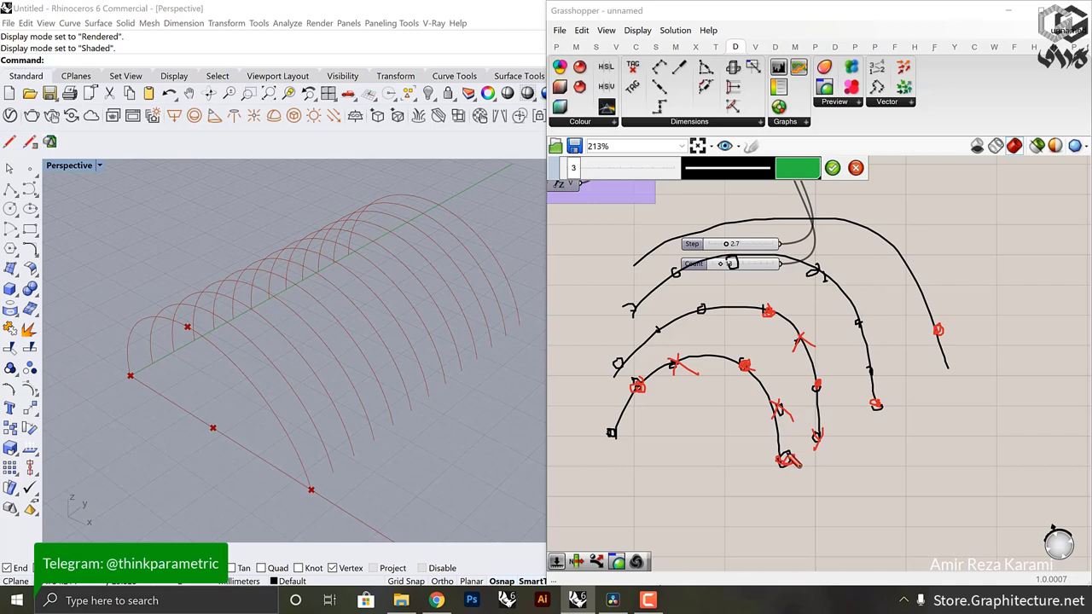
mouse_move(787, 461)
mouse_down()
mouse_move(818, 389)
mouse_move(754, 367)
mouse_move(769, 318)
mouse_up()
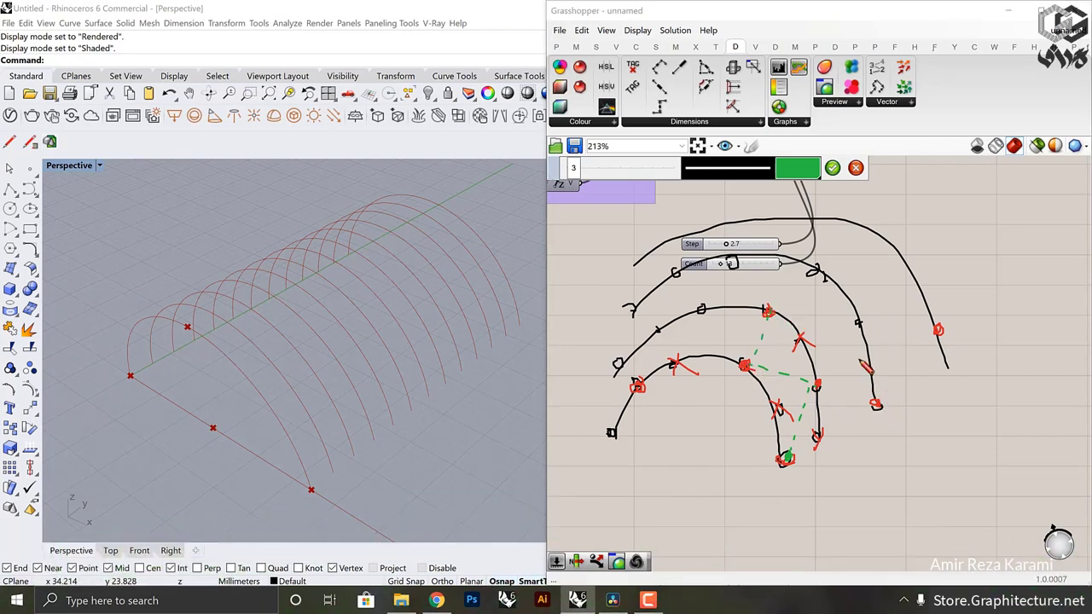
drag(873, 360, 872, 380)
mouse_move(770, 312)
mouse_down()
mouse_move(859, 322)
mouse_move(841, 367)
mouse_move(875, 406)
mouse_up()
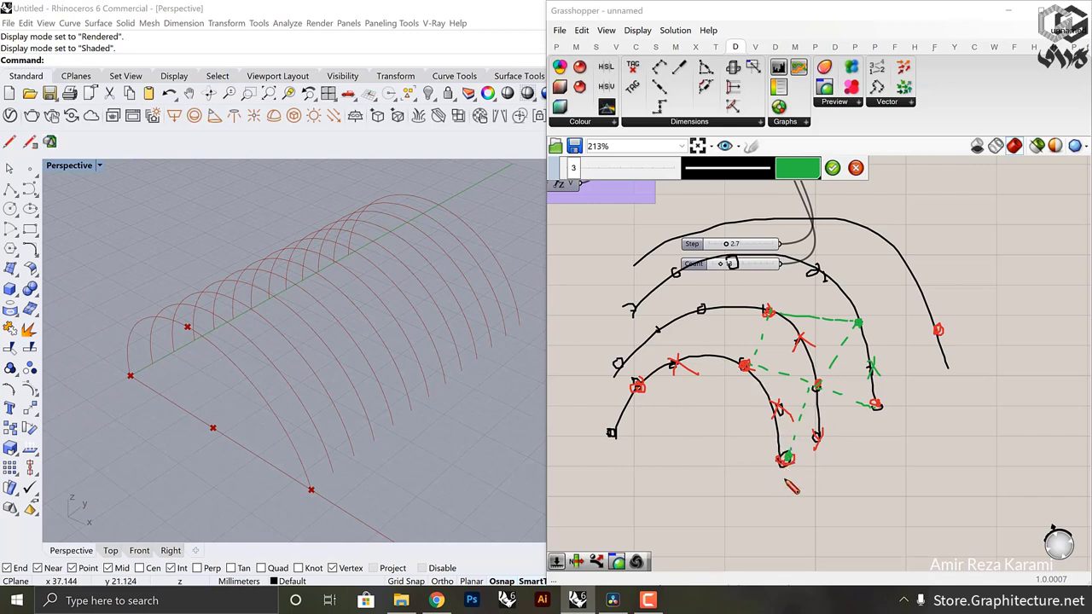
Step: Number the four sketched arches 0, 1, 2 and 3 in green and accept the sketch
drag(786, 480, 829, 480)
drag(864, 421, 894, 436)
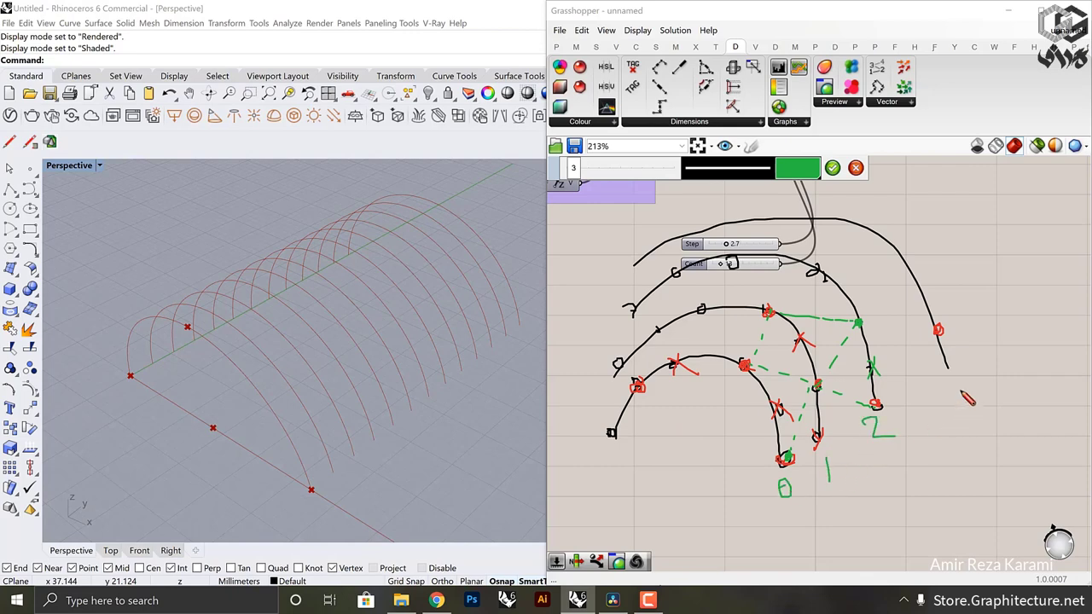
drag(960, 383, 958, 407)
click(834, 168)
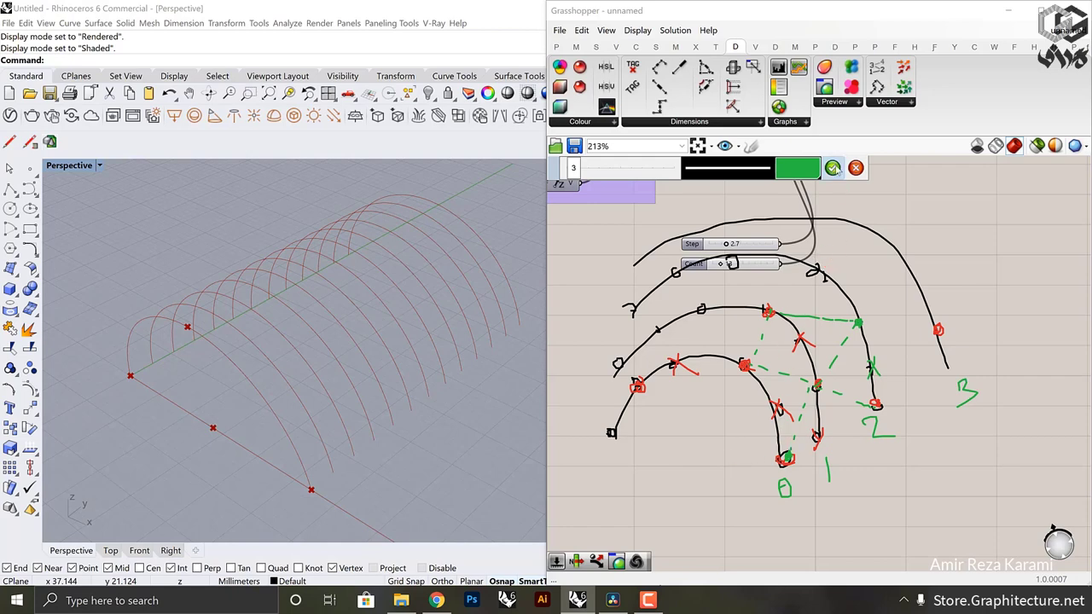
Step: Move the whole arch sketch clear of the Step and Count sliders, below the "arc multiple" group
scroll(847, 297, down, 4)
right_drag(846, 297, 807, 404)
mouse_move(815, 413)
mouse_down()
mouse_move(871, 450)
mouse_move(826, 432)
mouse_up()
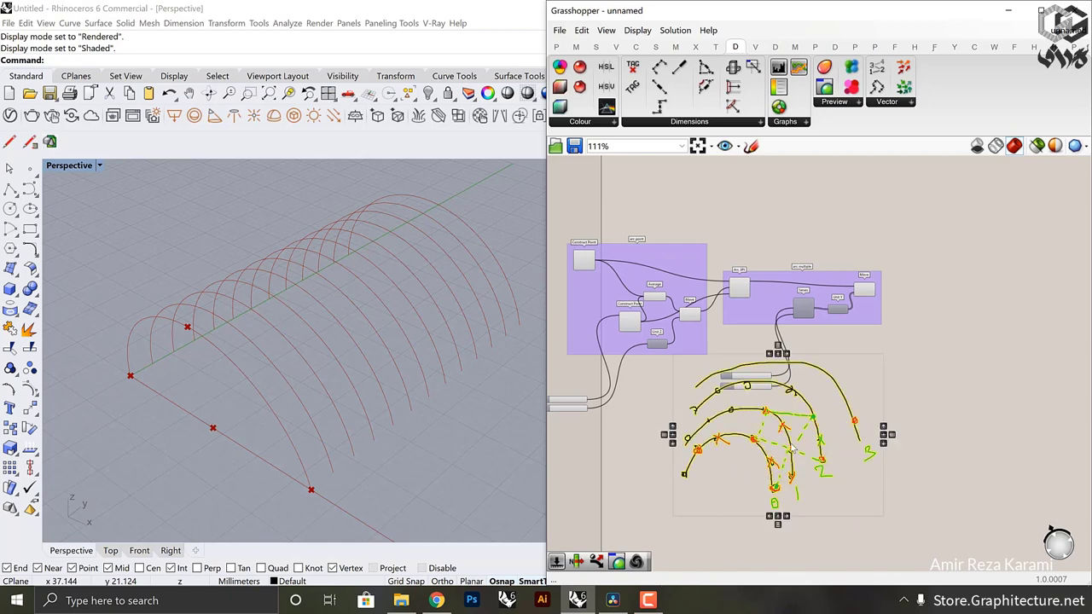
mouse_move(792, 449)
mouse_down()
mouse_move(845, 480)
mouse_move(887, 429)
mouse_up()
click(979, 339)
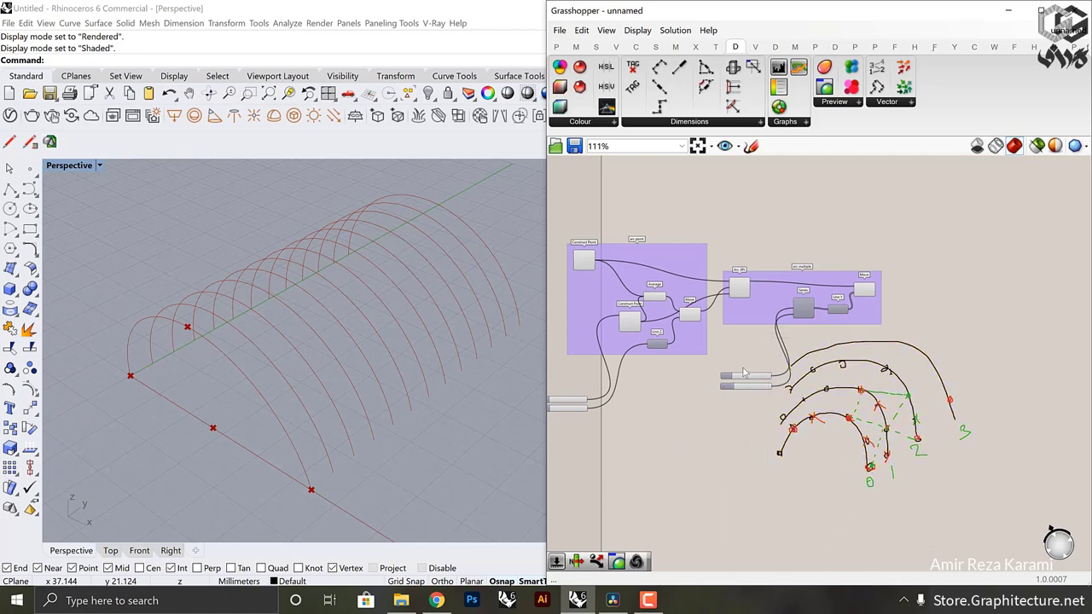
Step: Turn off the preview of all components in the "arc point" group
right_drag(694, 361, 750, 382)
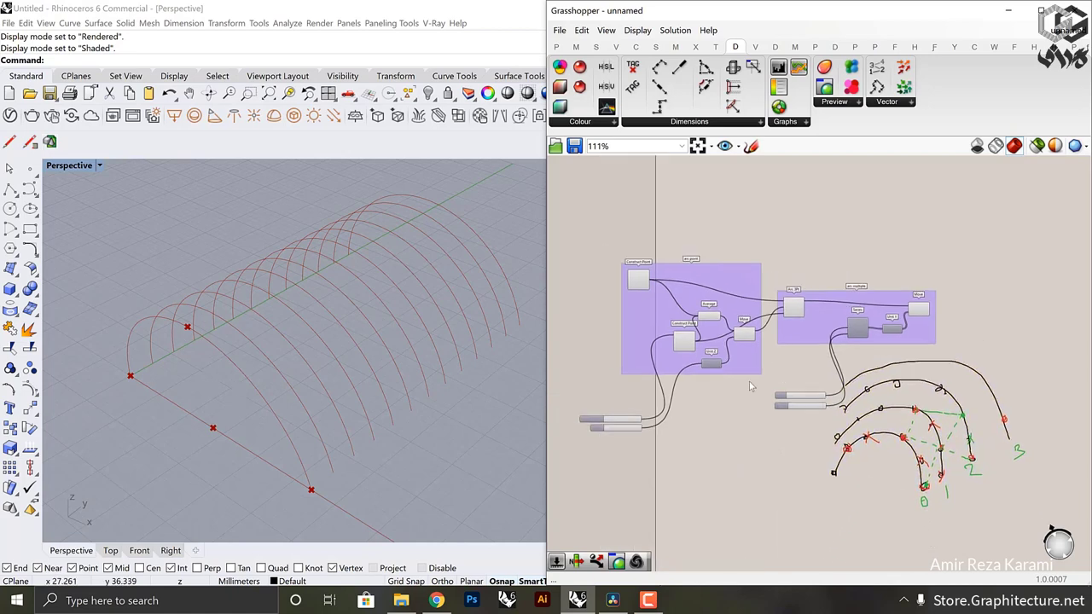
drag(751, 423, 642, 253)
middle_click(711, 220)
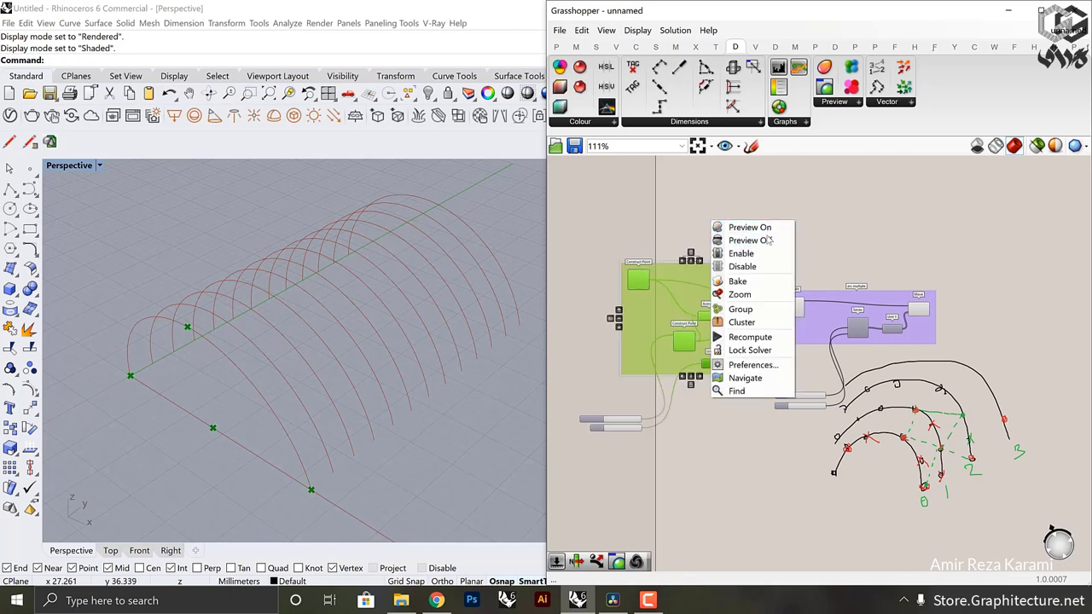
click(750, 246)
Step: Add a Dispatch component beside the second Move and feed the moved arcs into its list input
right_drag(363, 334, 148, 350)
scroll(1071, 286, up, 5)
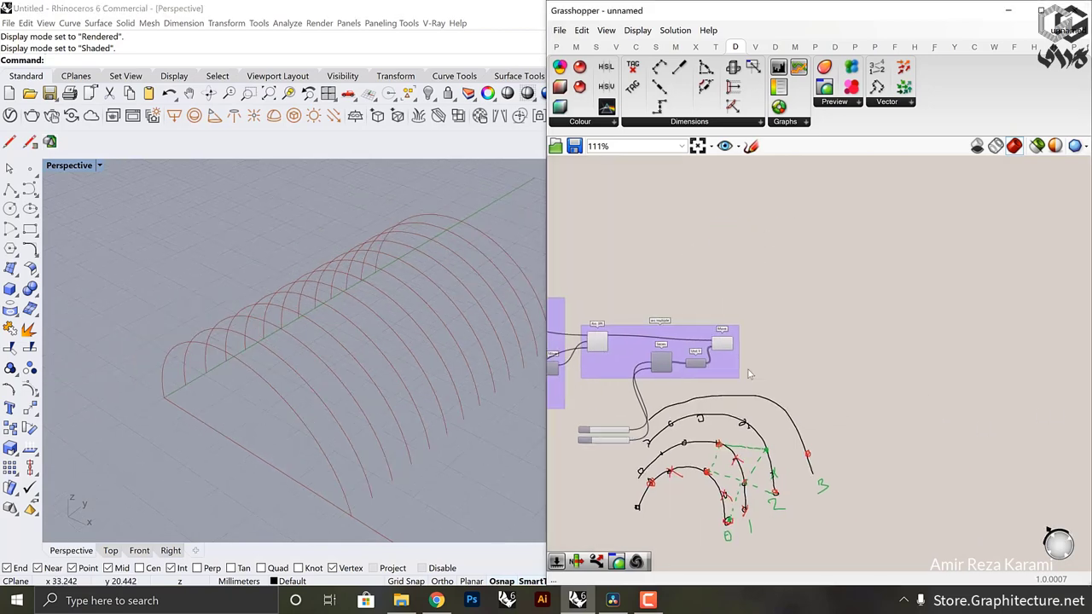
click(736, 339)
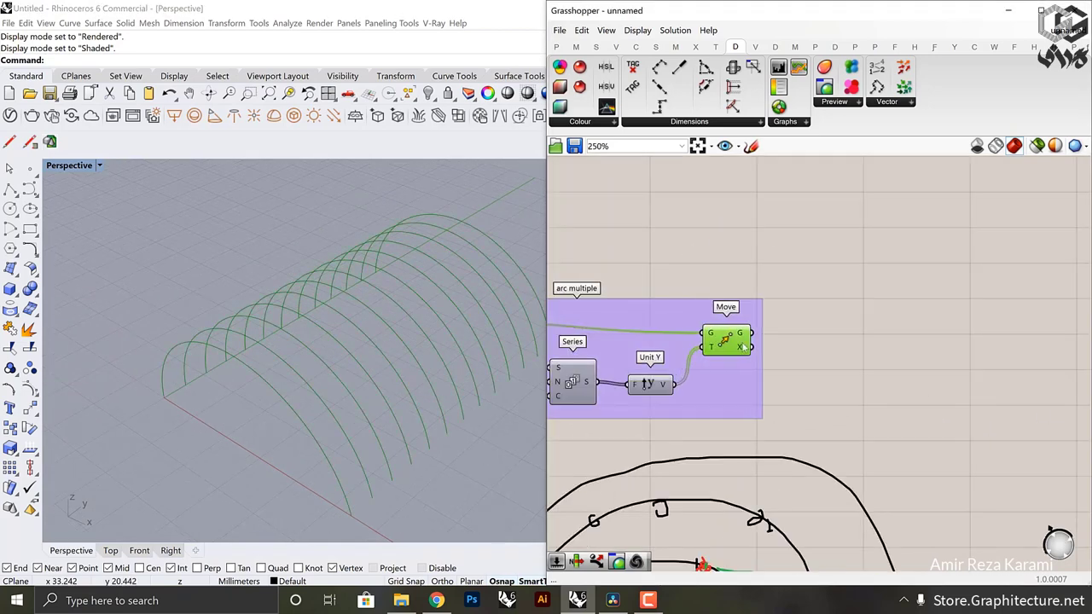
double_click(841, 346)
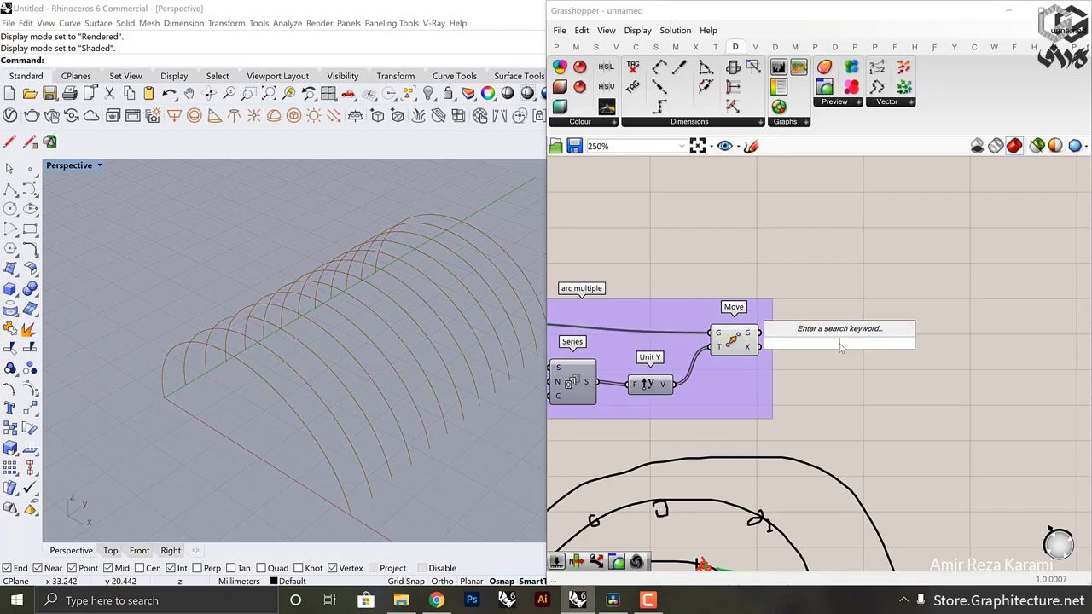
text(dispatch)
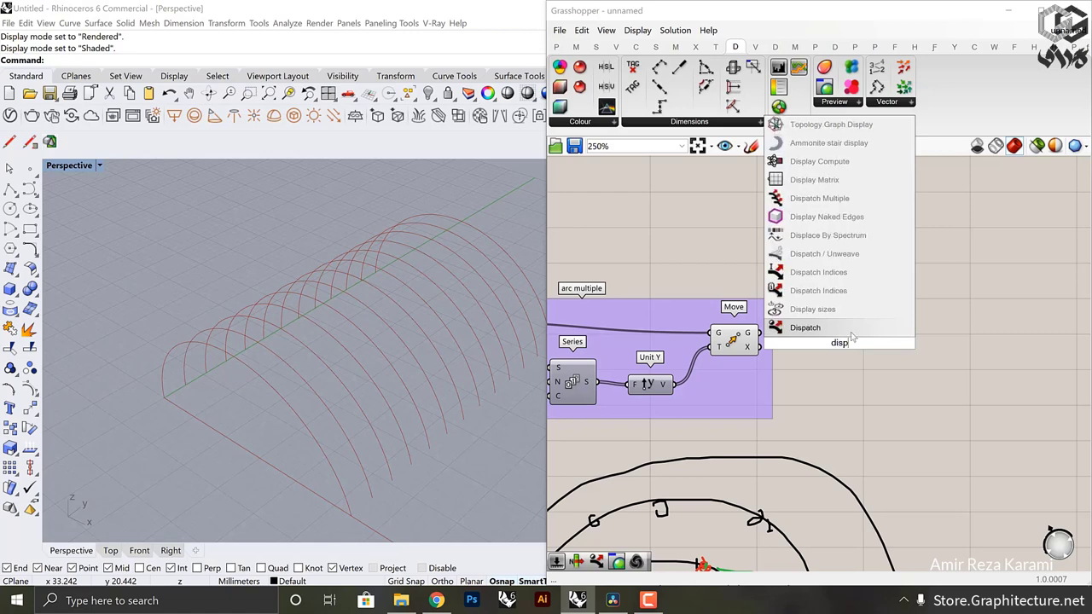
key(Return)
drag(762, 331, 903, 340)
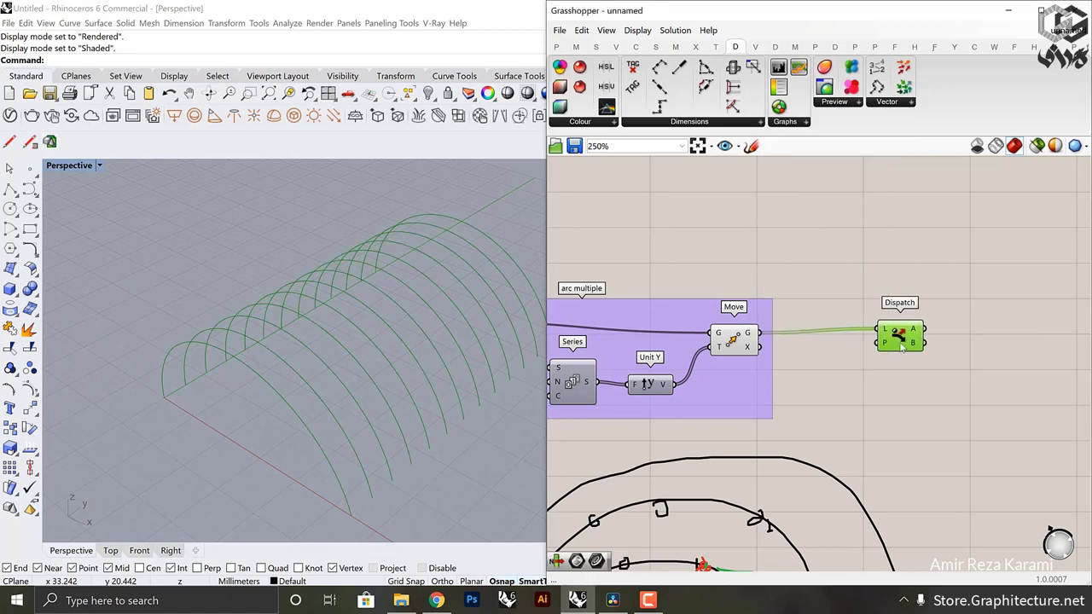
right_drag(903, 339, 783, 343)
drag(784, 342, 730, 348)
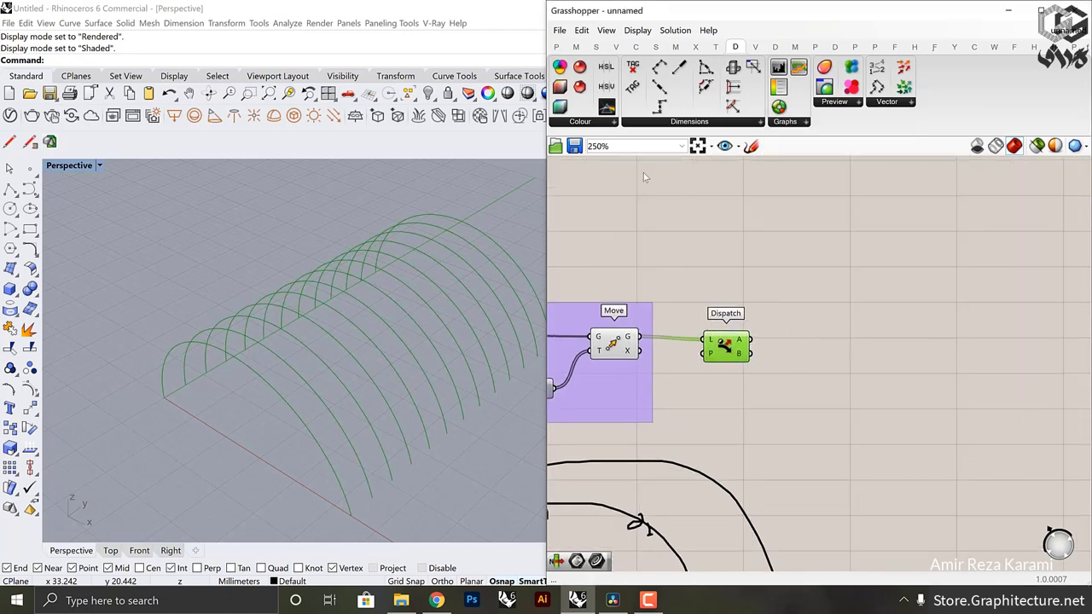
Step: Add a Curve parameter beyond the Dispatch component and connect Dispatch output A to it
click(557, 47)
drag(587, 87, 821, 271)
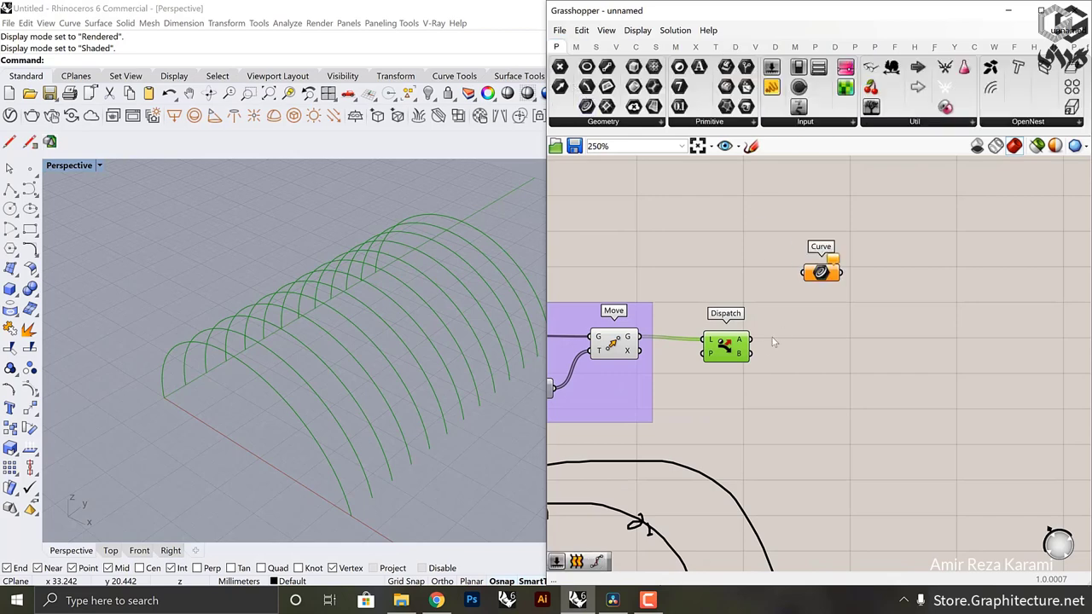
drag(751, 340, 833, 283)
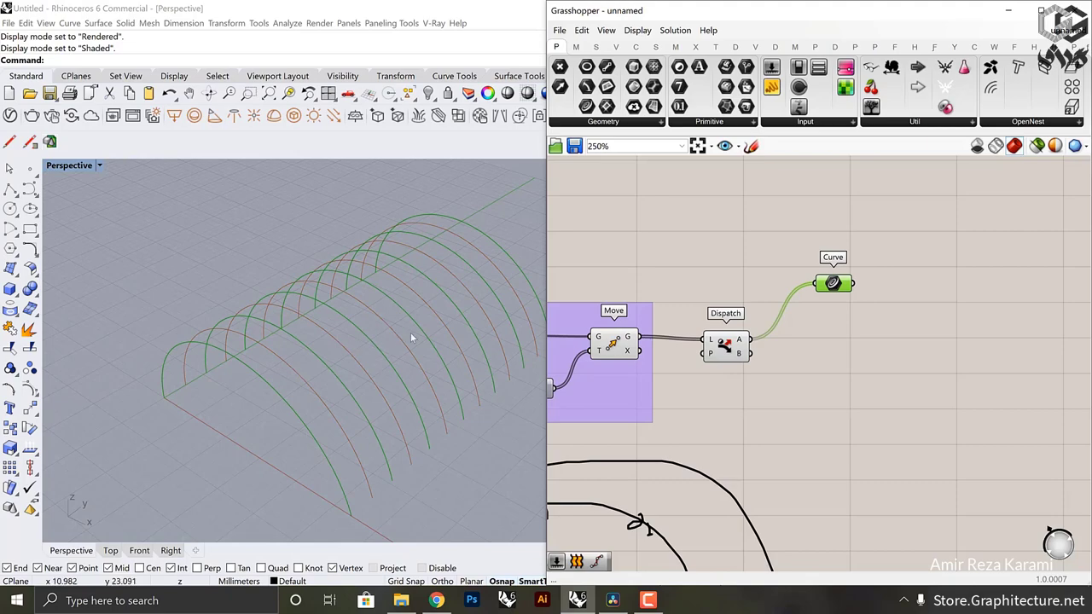
Step: Set the Perspective viewport's display mode to Copy of Rendered
click(100, 165)
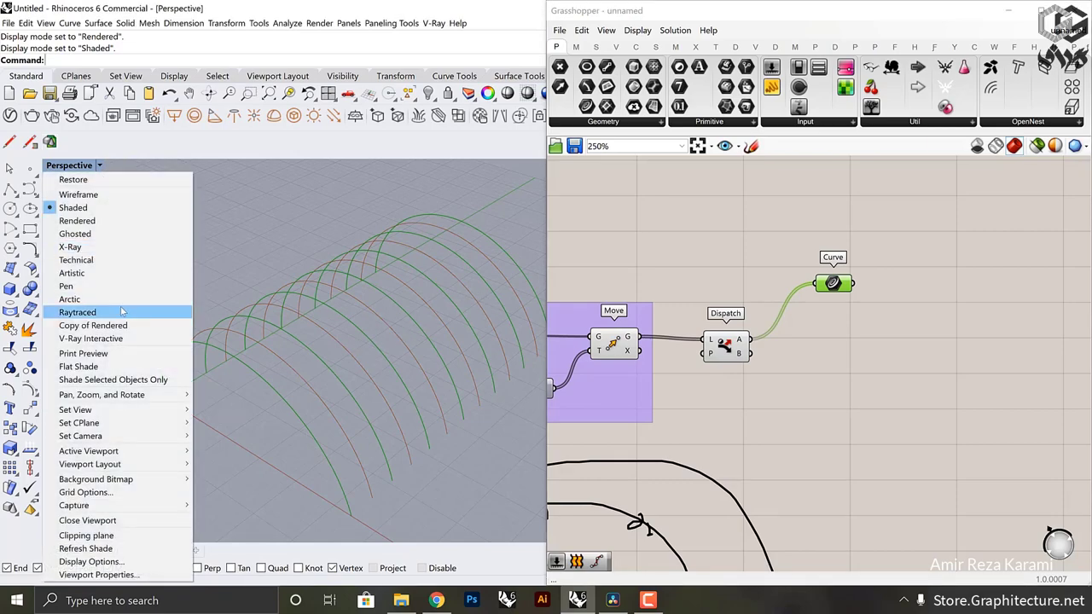
click(128, 325)
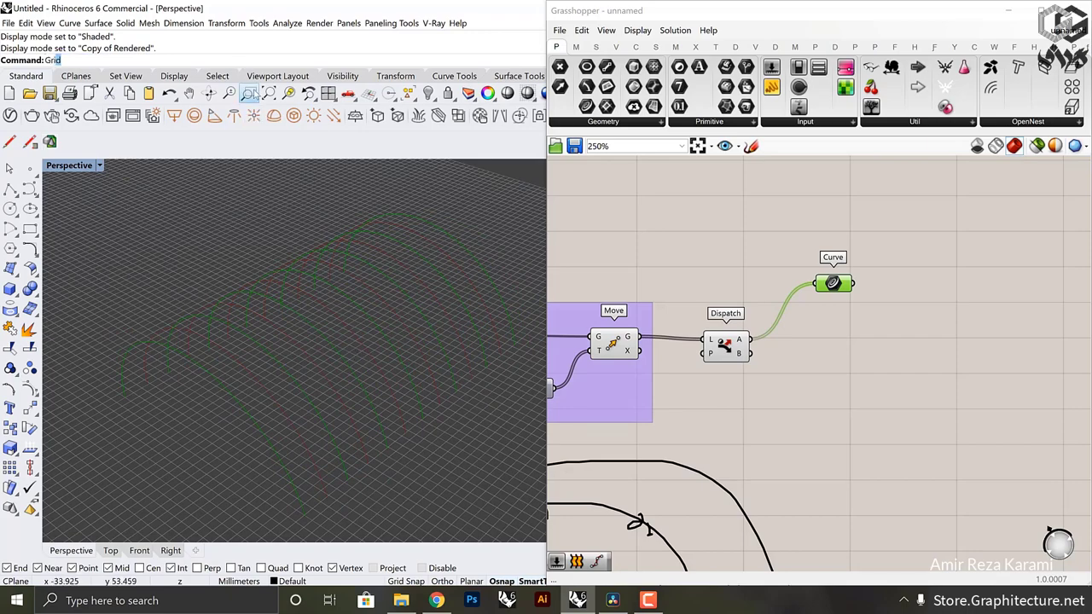
Step: Turn off the grid display in the Perspective viewport with the Grid command's ShowGrid option
key(Return)
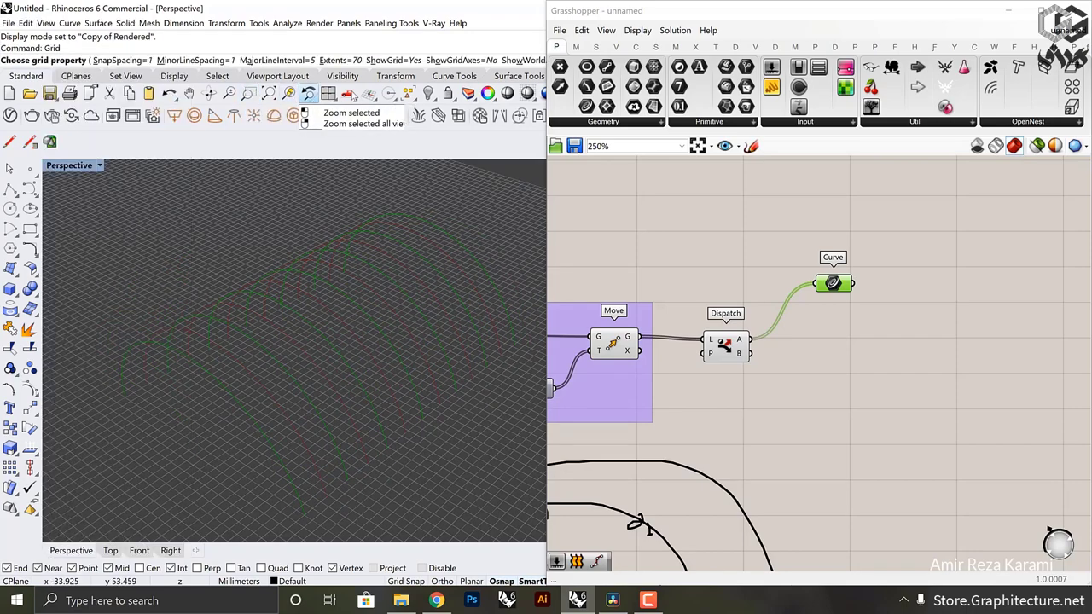
click(397, 63)
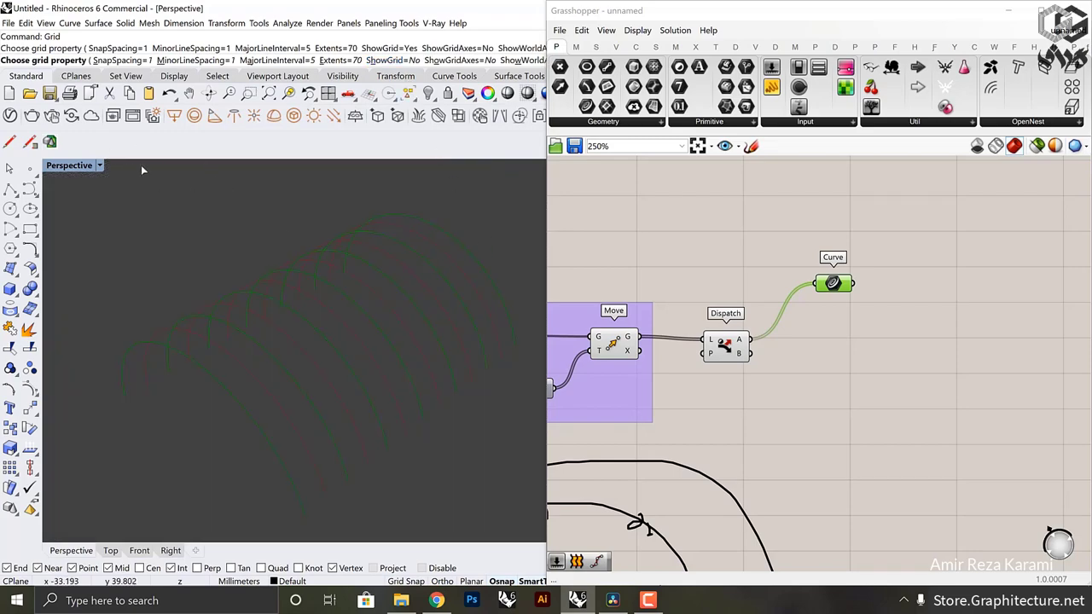
key(Return)
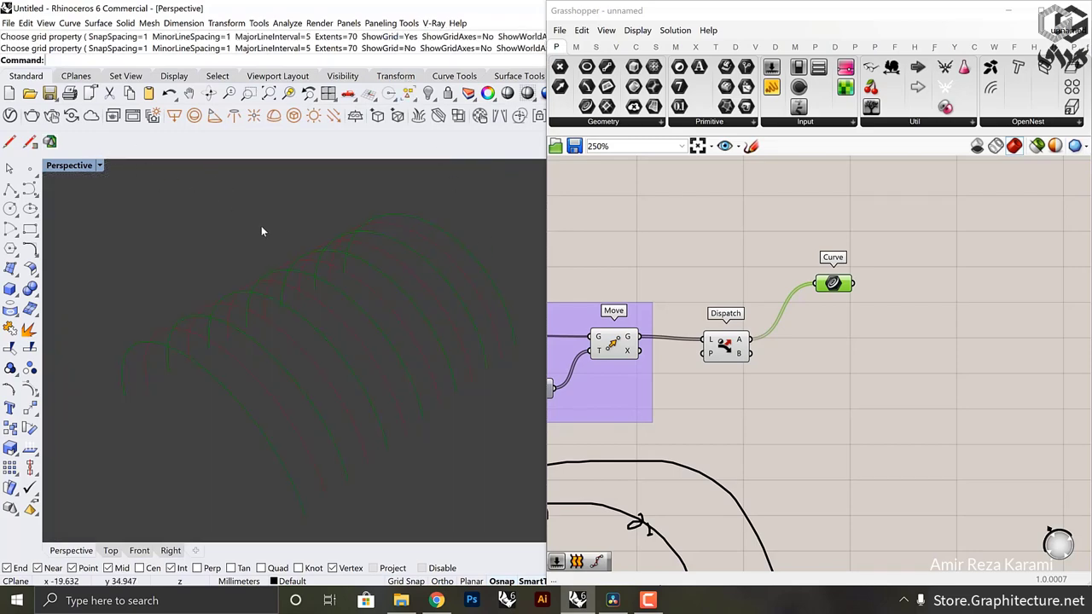
Step: Duplicate the Curve parameter below the original, connect Dispatch output B to the copy, and space the two parameters apart
click(780, 391)
click(834, 287)
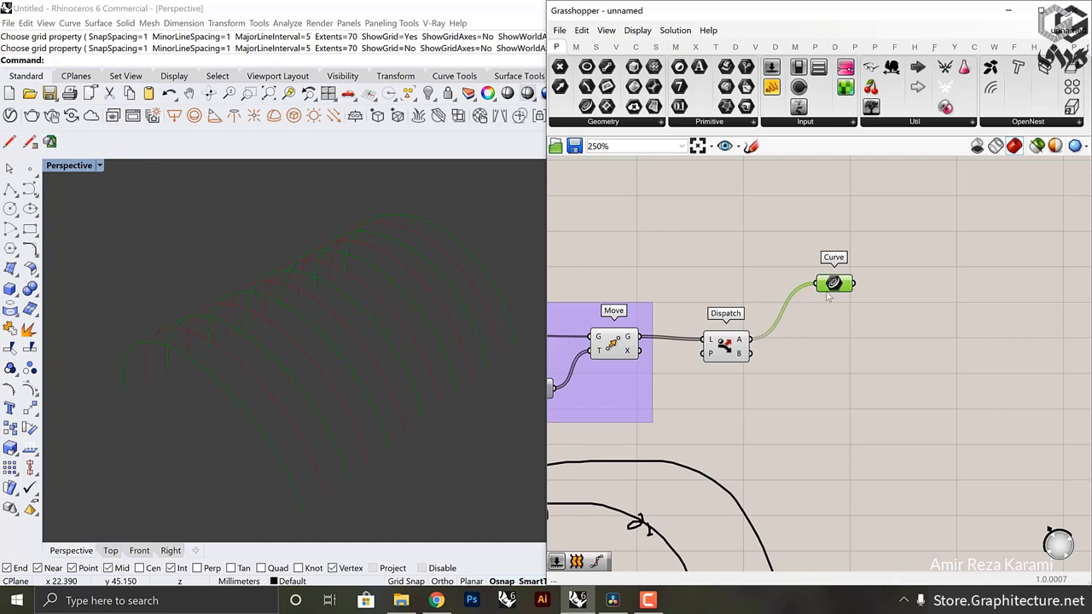
alt+drag(835, 285, 840, 350)
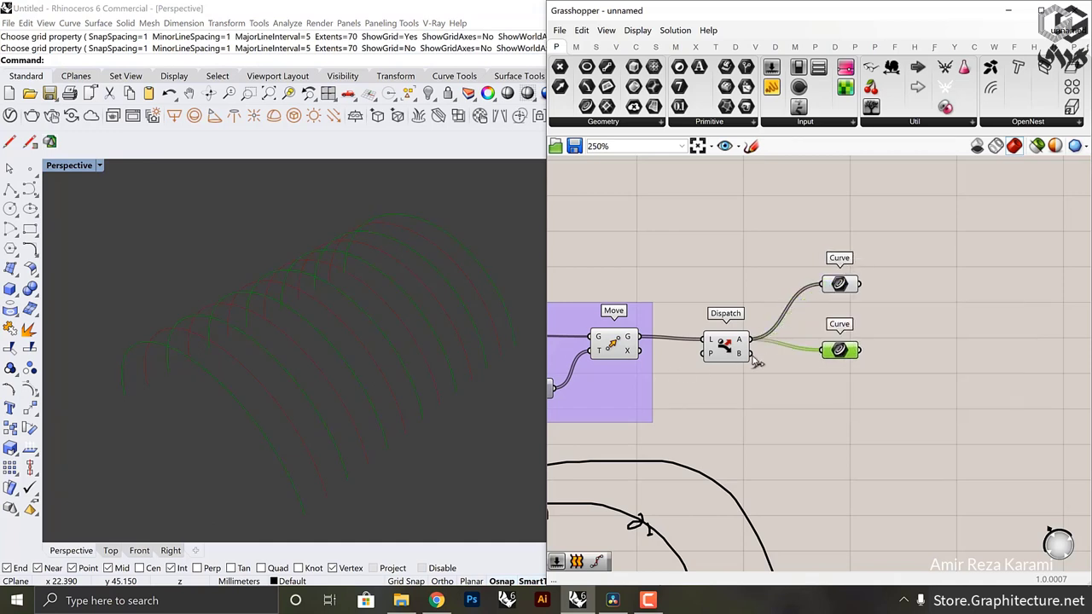
drag(751, 353, 821, 350)
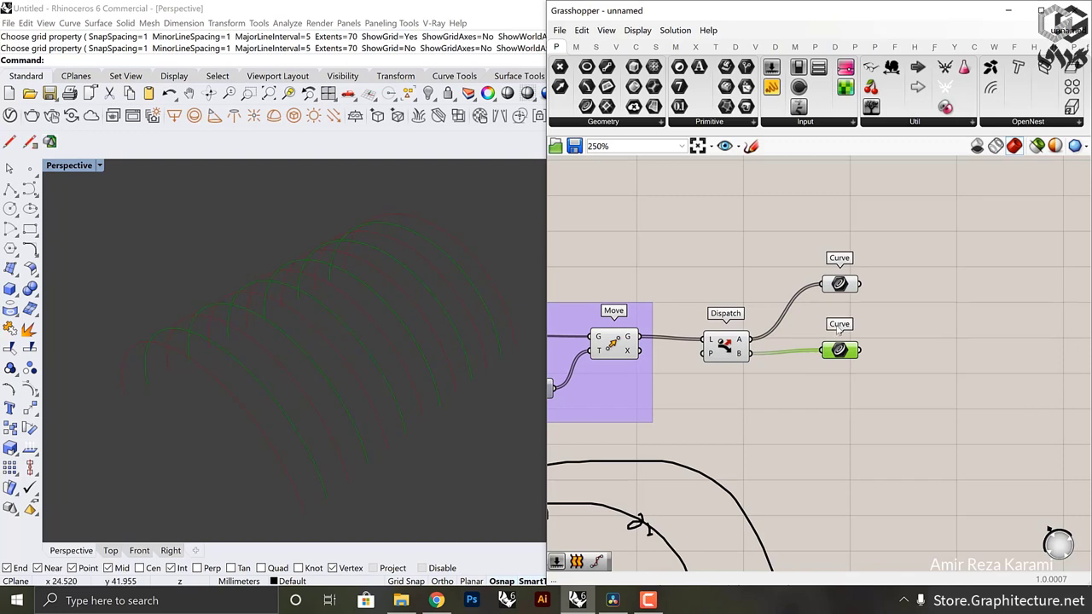
drag(872, 384, 858, 303)
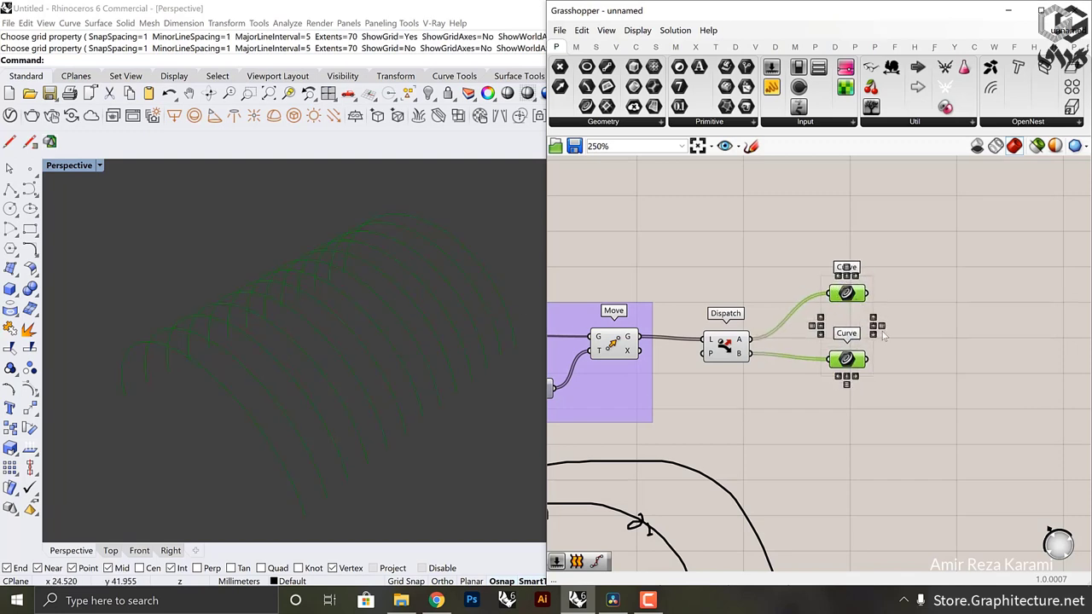
click(847, 362)
drag(847, 362, 849, 379)
drag(849, 292, 854, 282)
drag(843, 385, 849, 403)
Step: Add a Divide Curve component for each of the two Curve parameters and connect each curve to its own component
right_drag(865, 358, 987, 171)
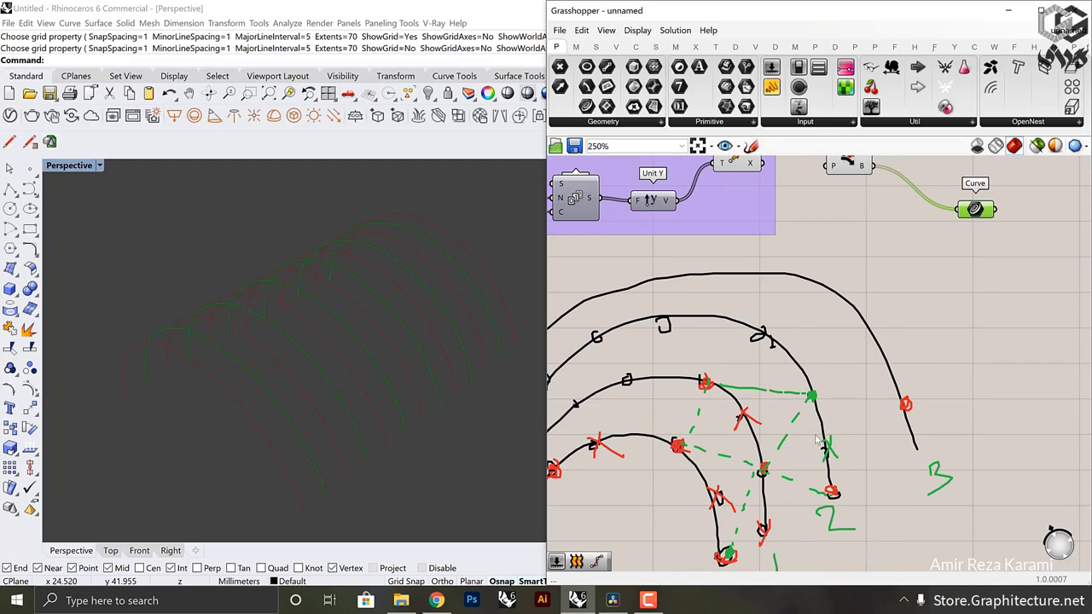
right_drag(937, 301, 790, 480)
double_click(936, 326)
text(divide)
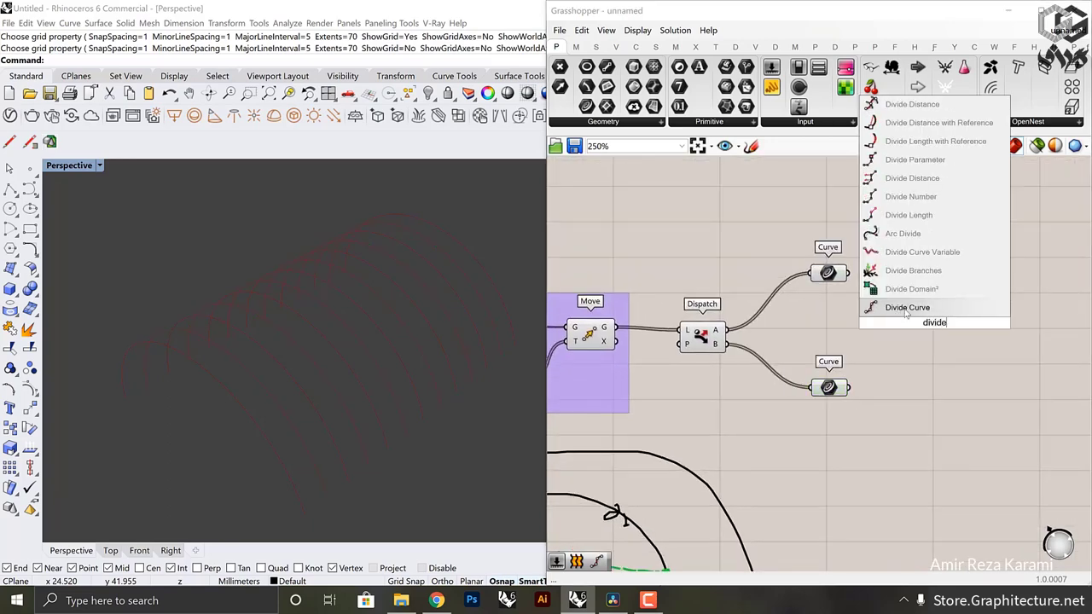
click(906, 307)
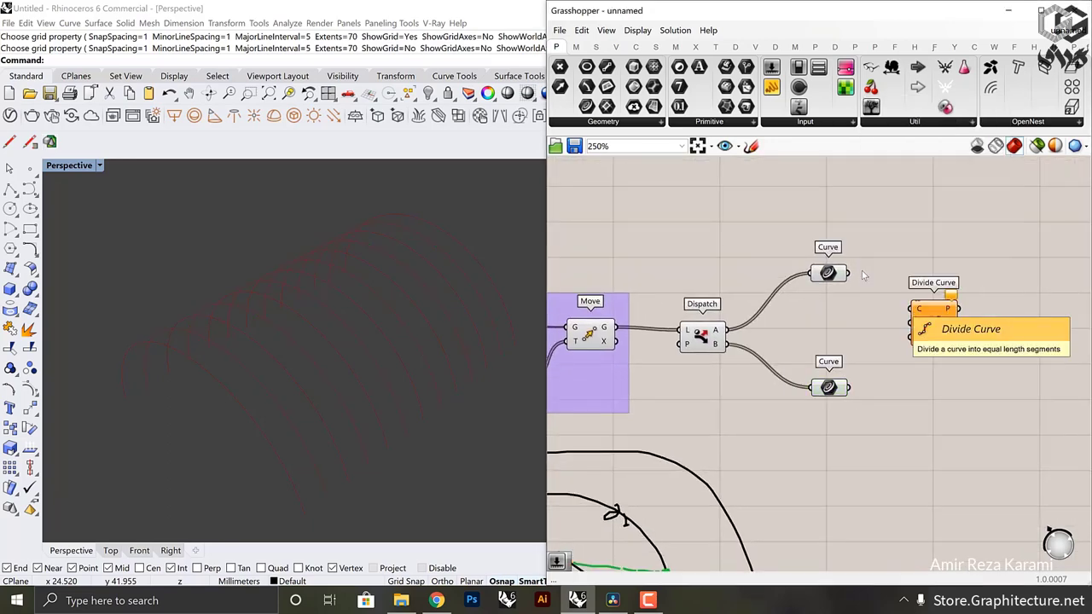
drag(852, 273, 912, 309)
drag(976, 283, 1000, 408)
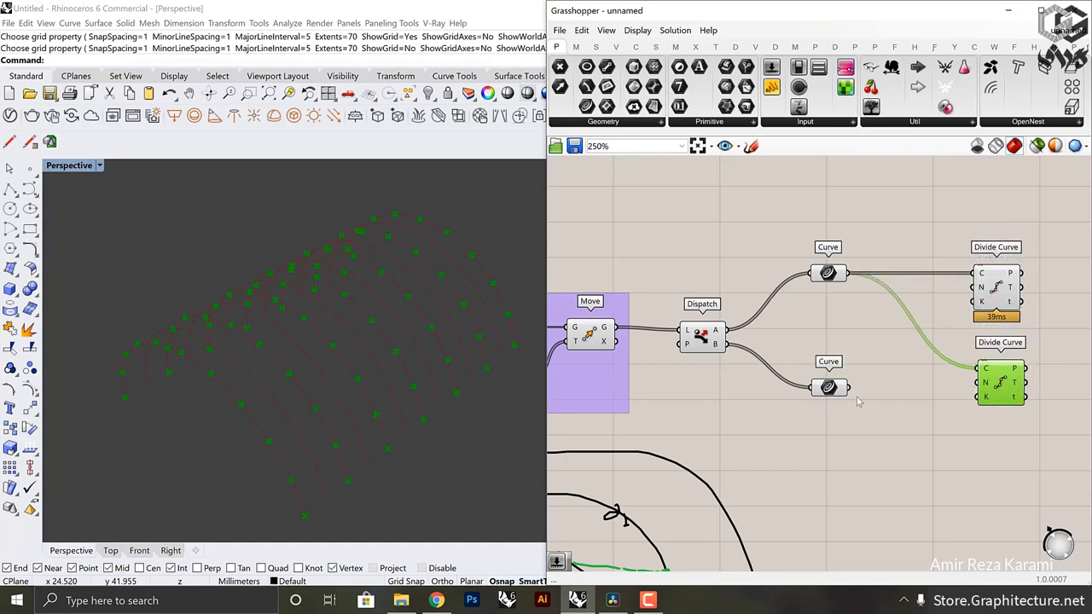
drag(850, 388, 981, 373)
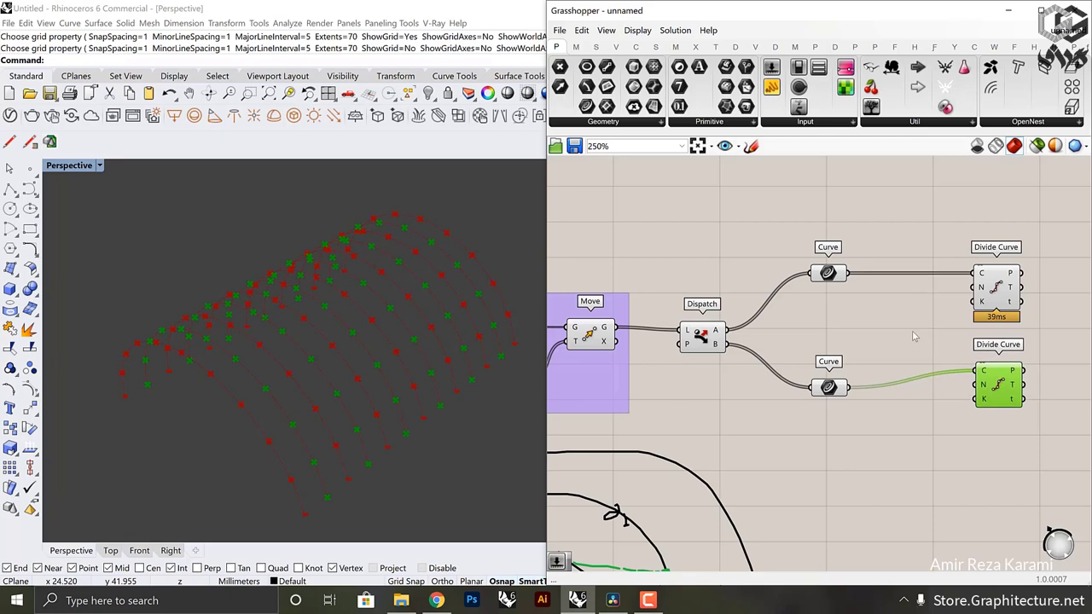
Step: Add a number slider set to 11, connect it to the N input of both Divide Curve components and place it between the Curve parameters
click(870, 331)
double_click(870, 331)
text(11)
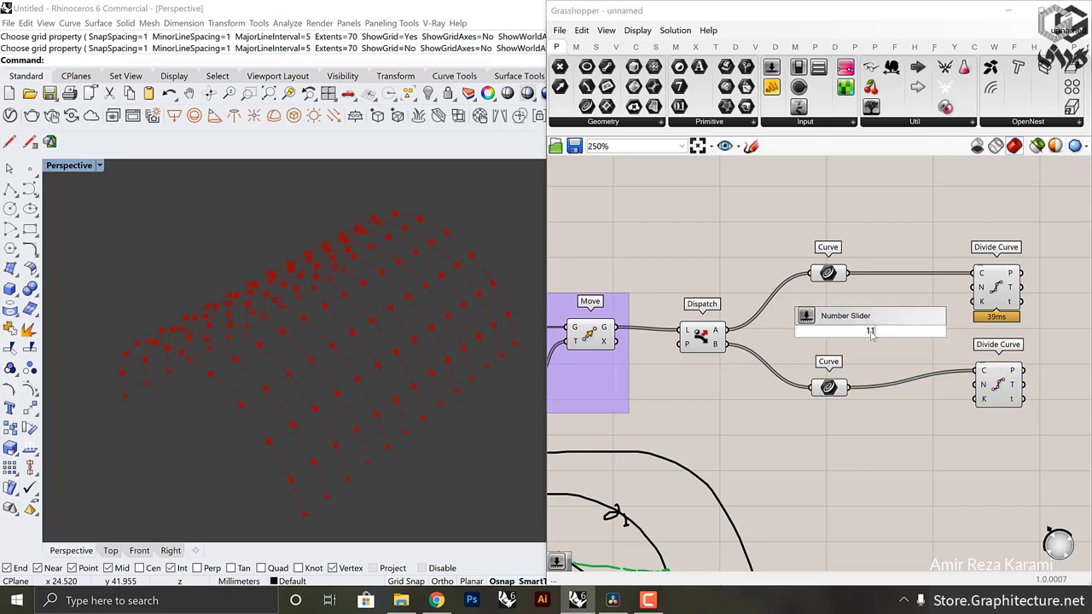
key(Return)
drag(934, 334, 973, 287)
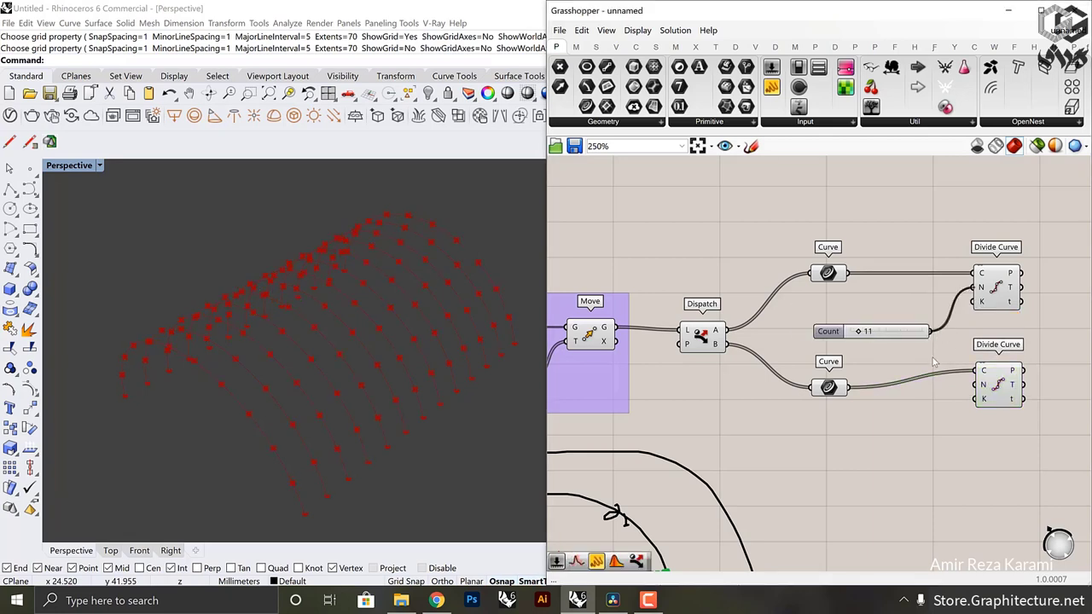
drag(958, 363, 1008, 376)
click(910, 317)
right_drag(888, 317, 863, 320)
drag(863, 335, 887, 335)
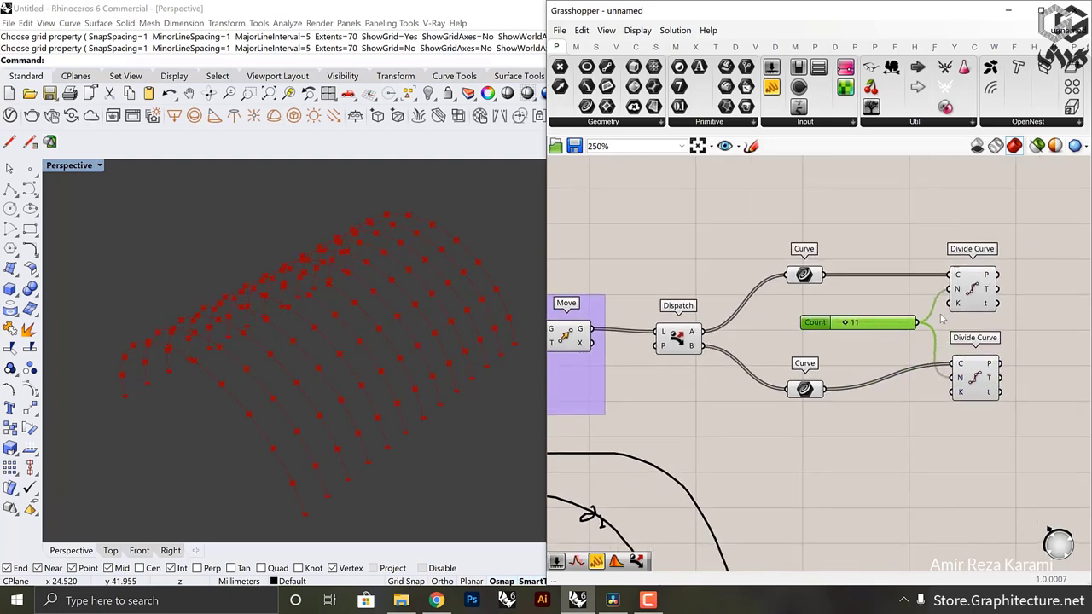
right_drag(906, 333, 956, 315)
drag(927, 312, 924, 322)
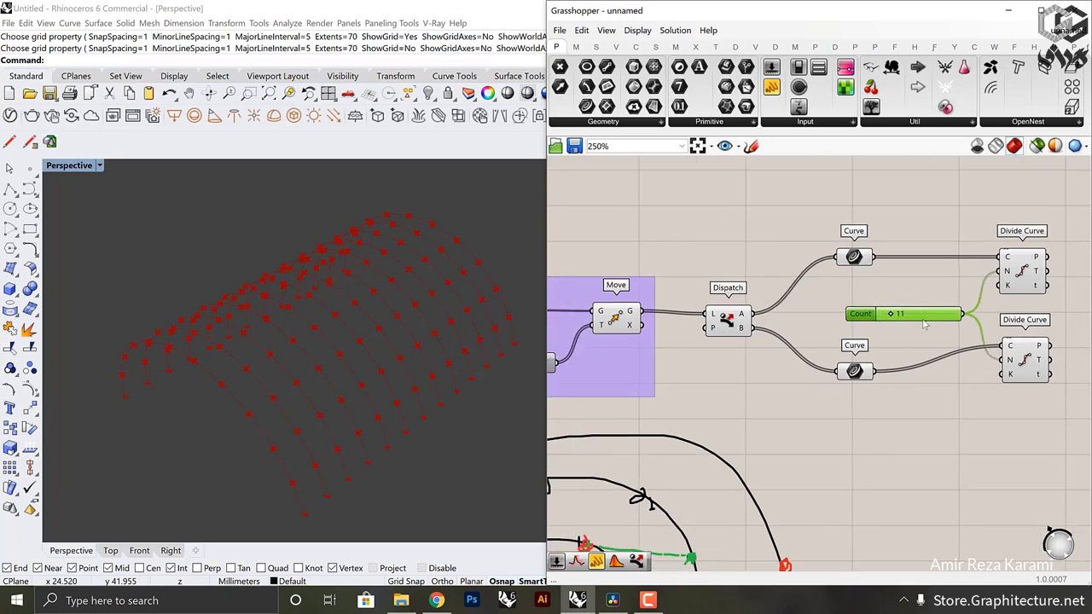
Step: Preview the division points of each Divide Curve and set the Perspective viewport's display mode to Rendered
right_drag(933, 340, 811, 357)
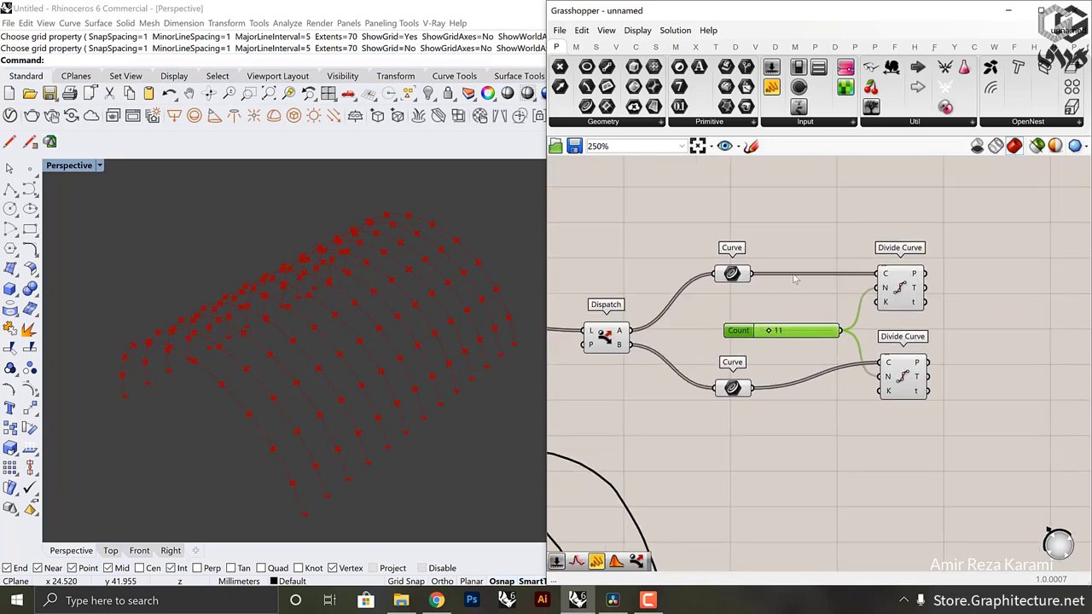
click(904, 300)
click(906, 382)
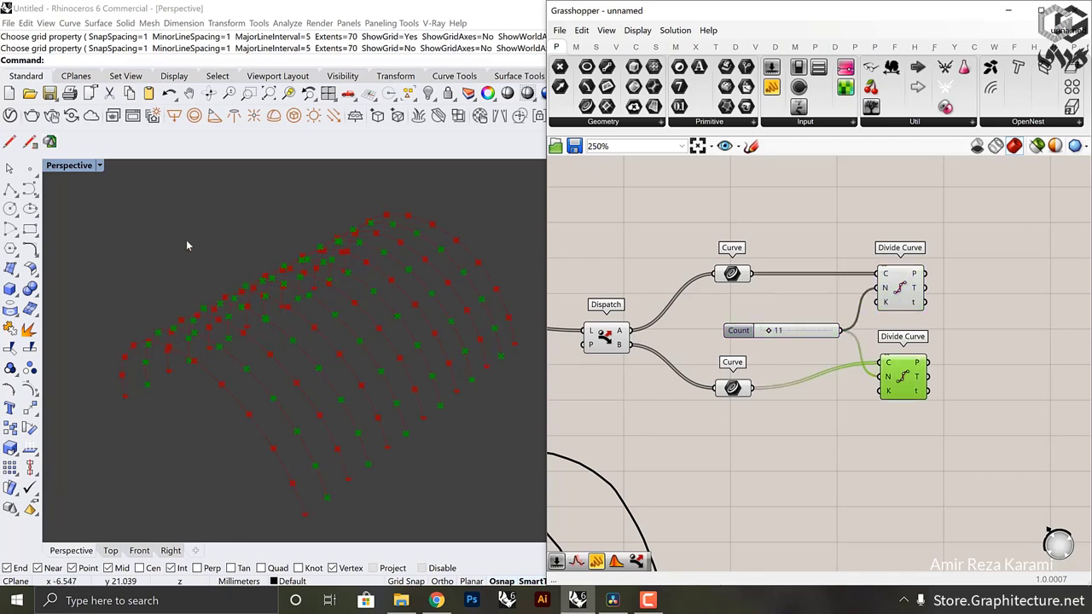
click(99, 166)
click(133, 224)
mouse_move(419, 365)
right_down()
mouse_move(409, 378)
mouse_move(424, 363)
right_up()
Step: Examine the upper Divide Curve's points on the arcs and compare them with the sketched diamond pattern on the canvas
click(890, 244)
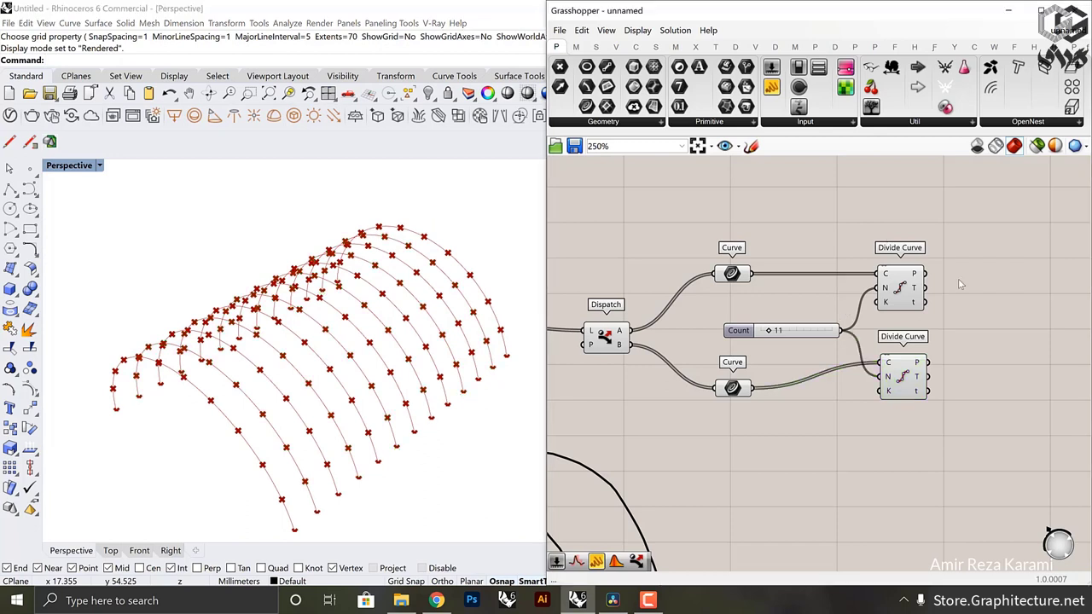
click(903, 289)
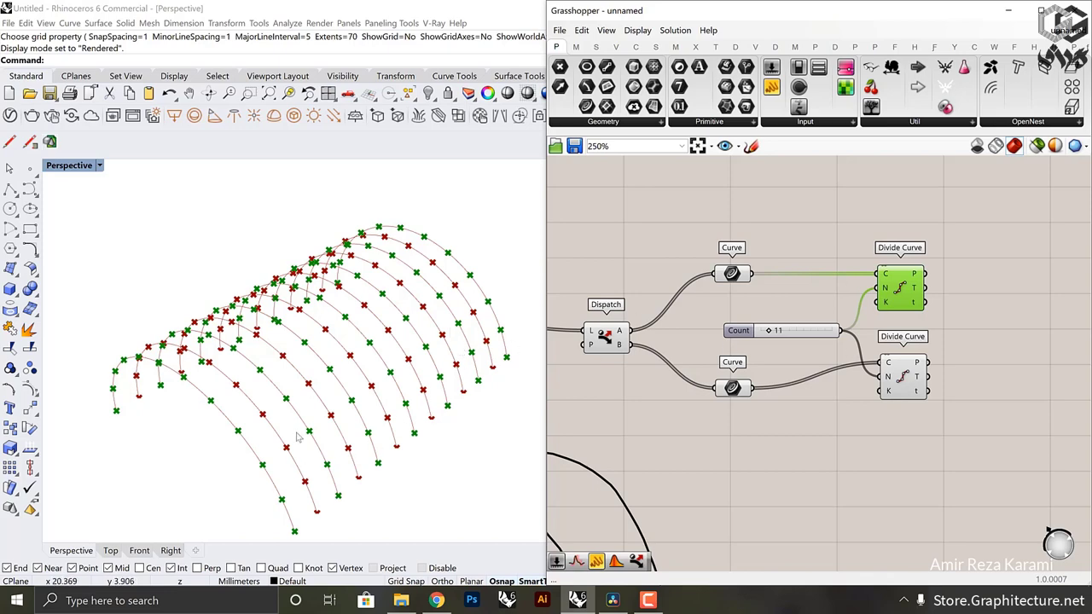
scroll(429, 385, up, 5)
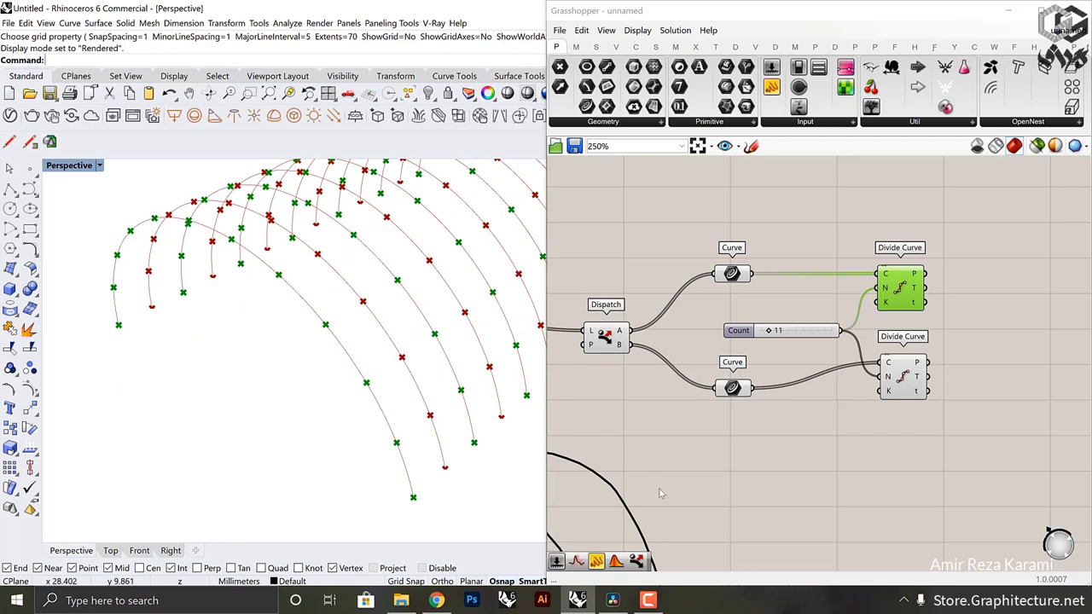
right_drag(737, 402, 889, 261)
right_drag(793, 433, 917, 282)
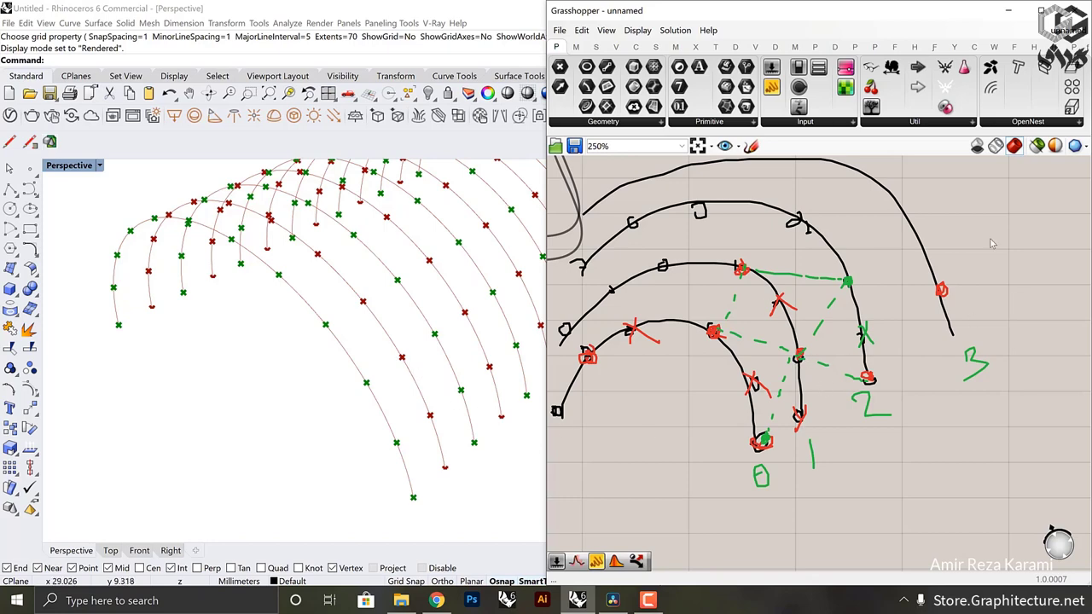
right_drag(954, 316, 845, 452)
scroll(857, 456, down, 3)
right_drag(978, 269, 758, 370)
scroll(757, 370, up, 5)
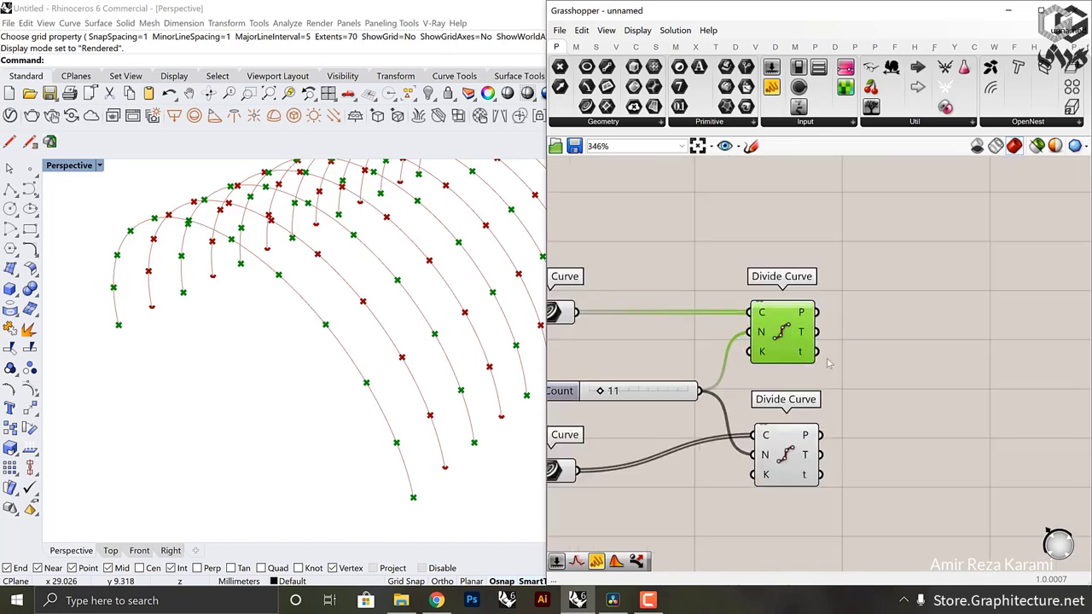
right_drag(827, 364, 880, 350)
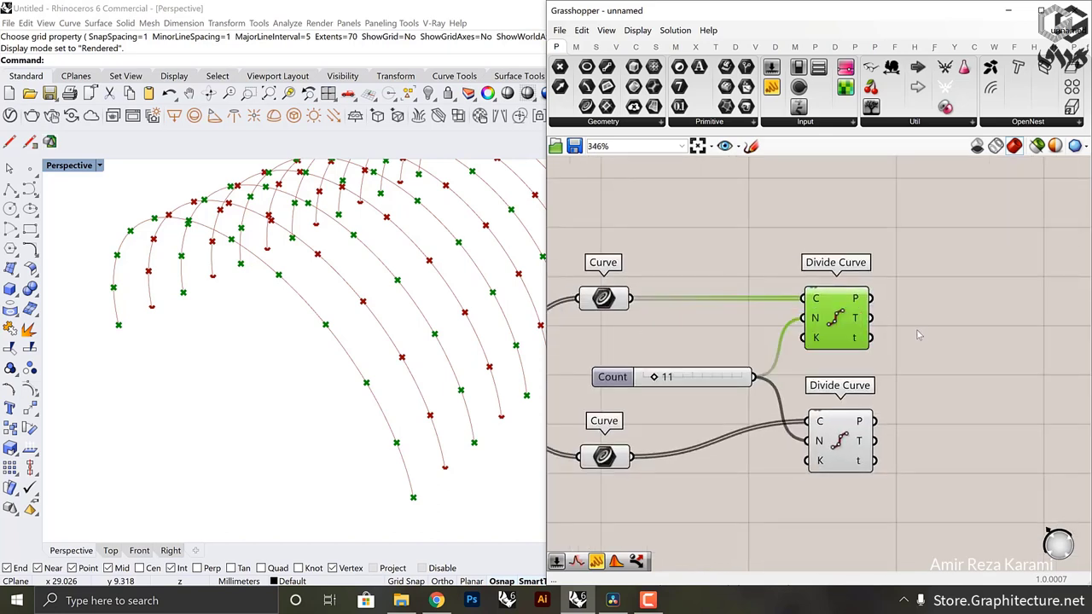
Step: Add a Cull Pattern component beyond the upper Divide Curve and feed that component's division points into its list input
right_drag(944, 316, 870, 319)
double_click(869, 324)
text(cull)
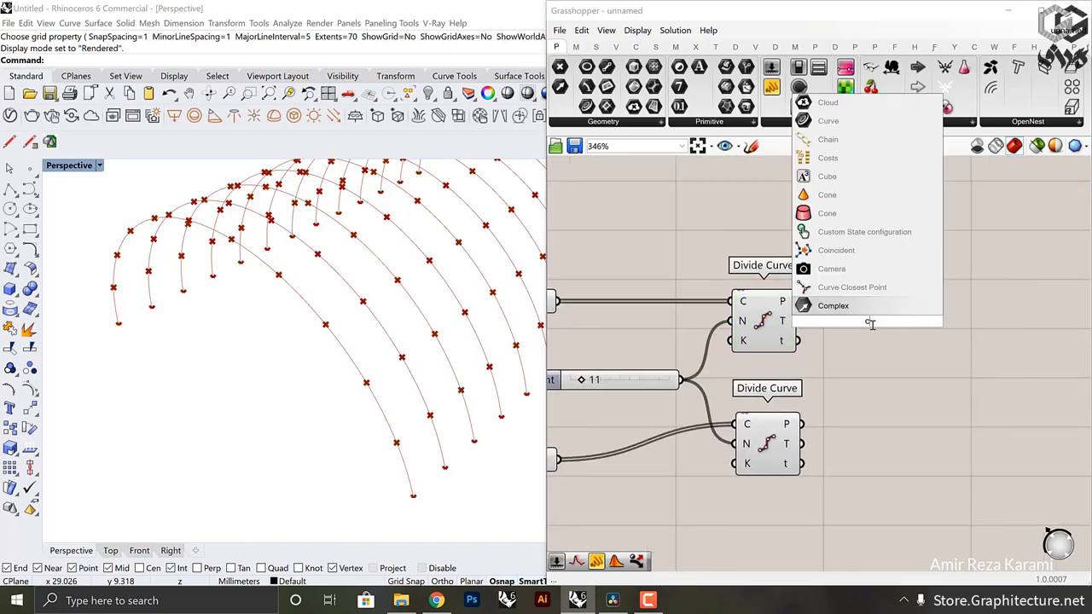
key(Return)
drag(882, 324, 956, 297)
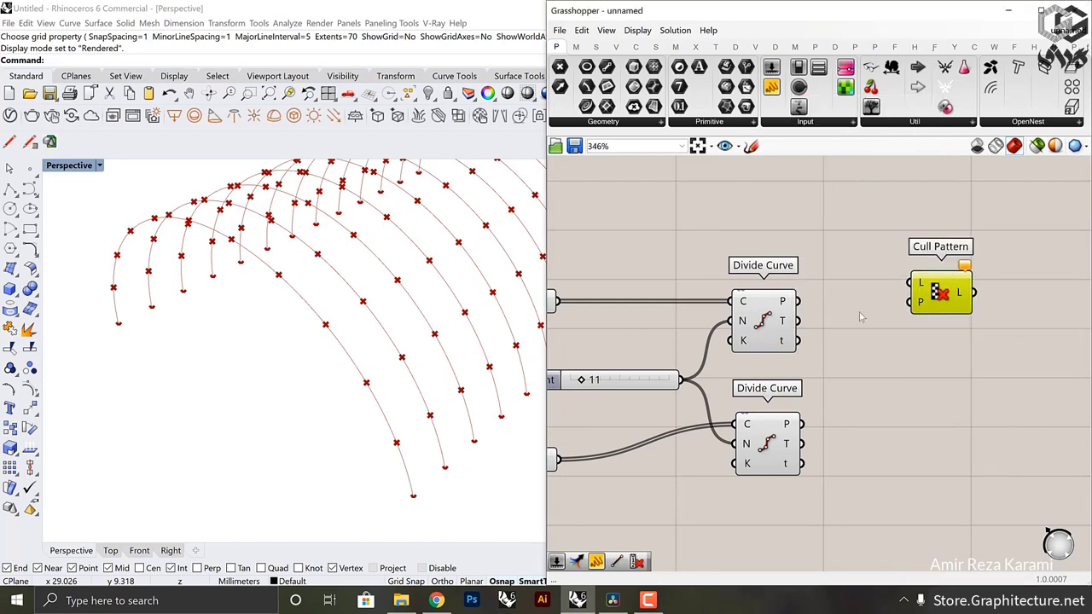
click(767, 319)
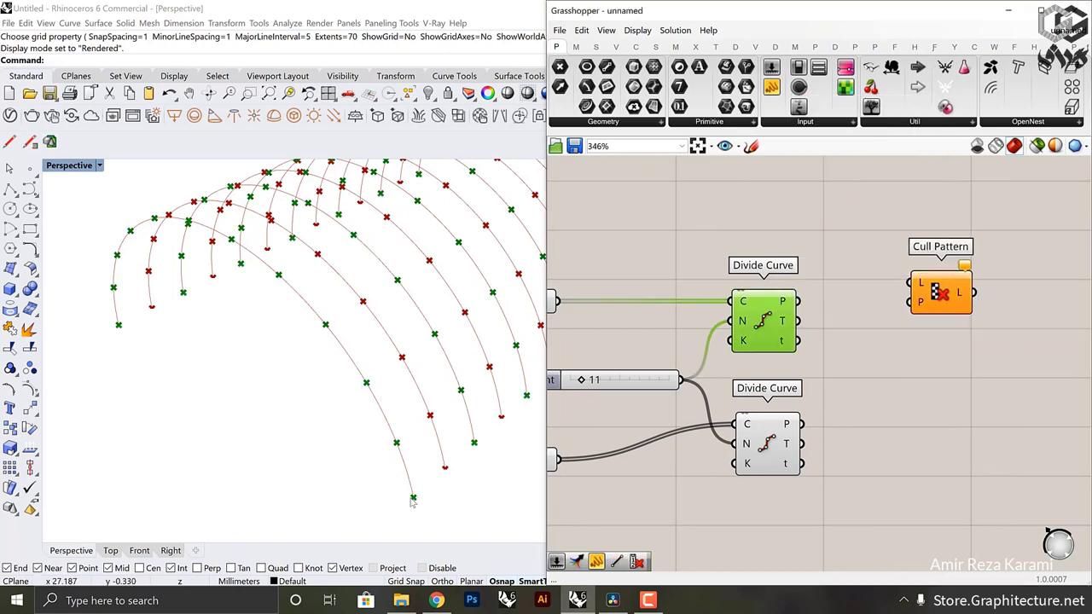
right_drag(785, 321, 715, 340)
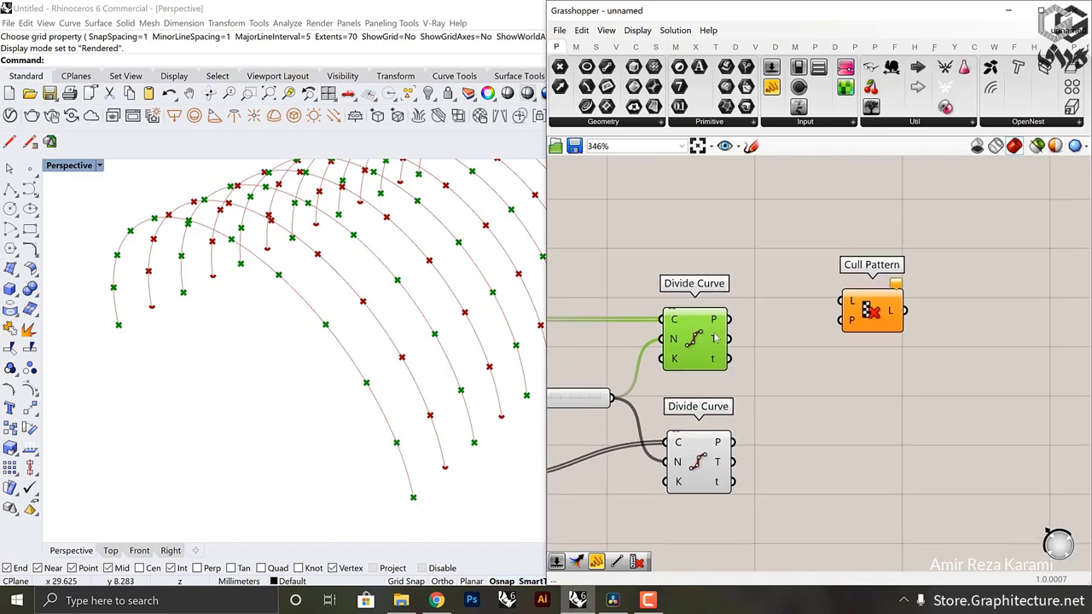
drag(733, 320, 980, 306)
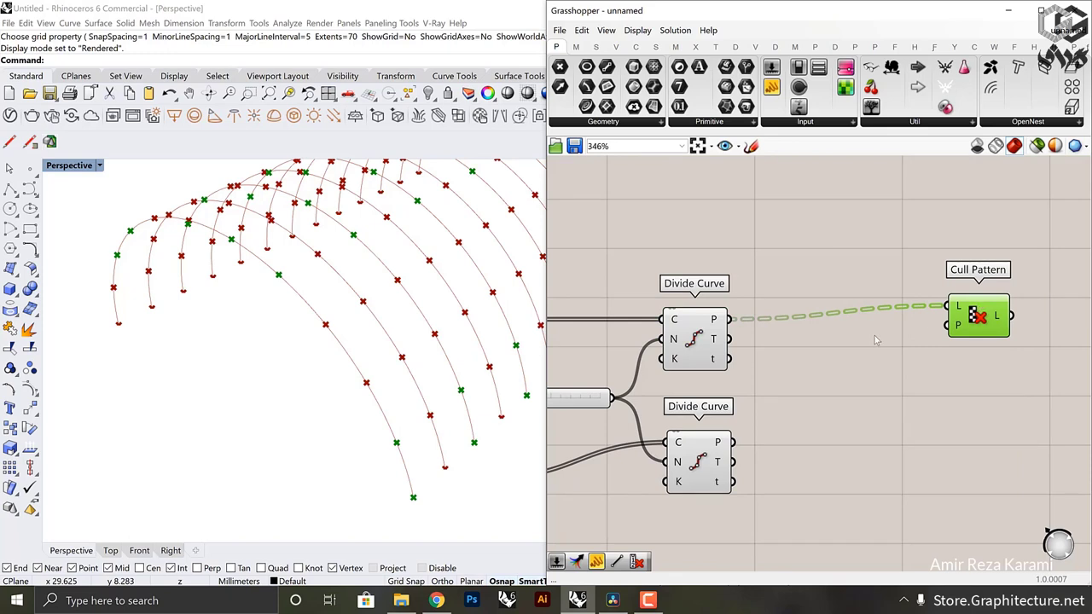
Step: Set the Cull Pattern's P input to the multiple Boolean values true, false
right_click(956, 331)
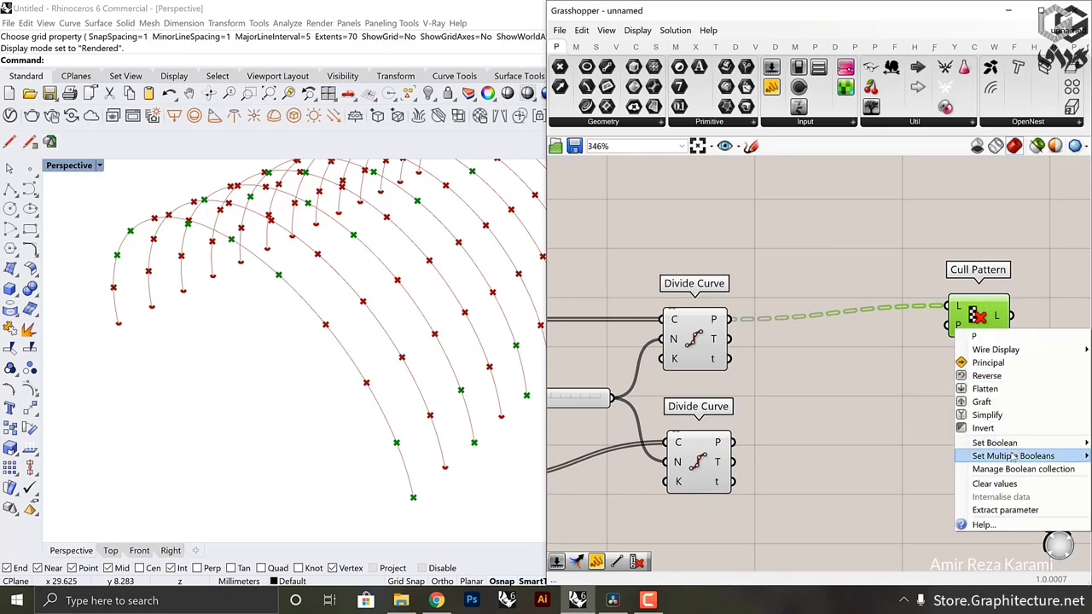
mouse_move(1014, 458)
drag(861, 423, 776, 349)
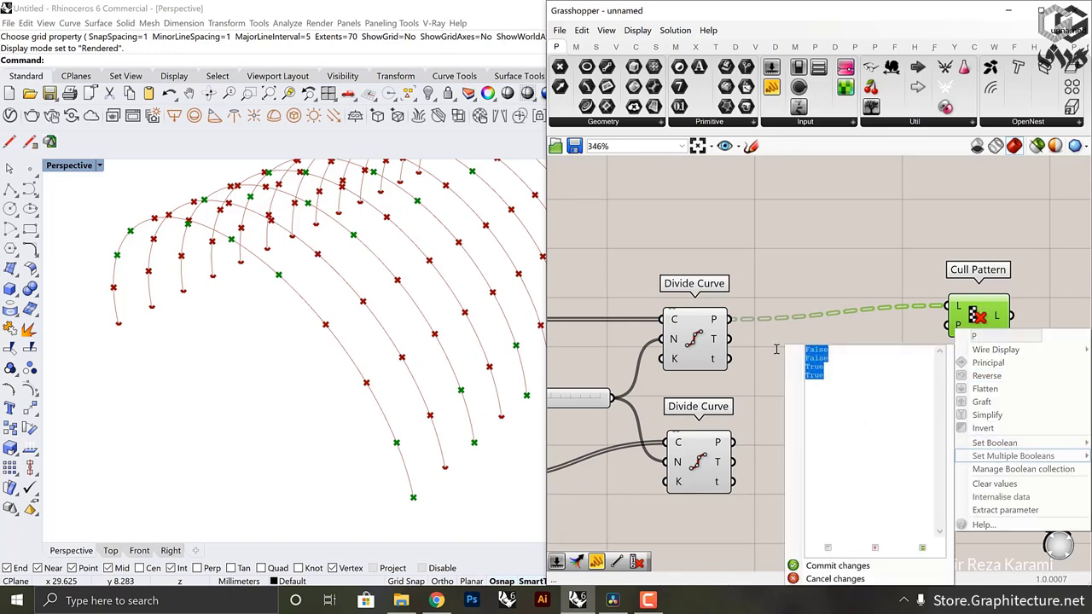
text(true)
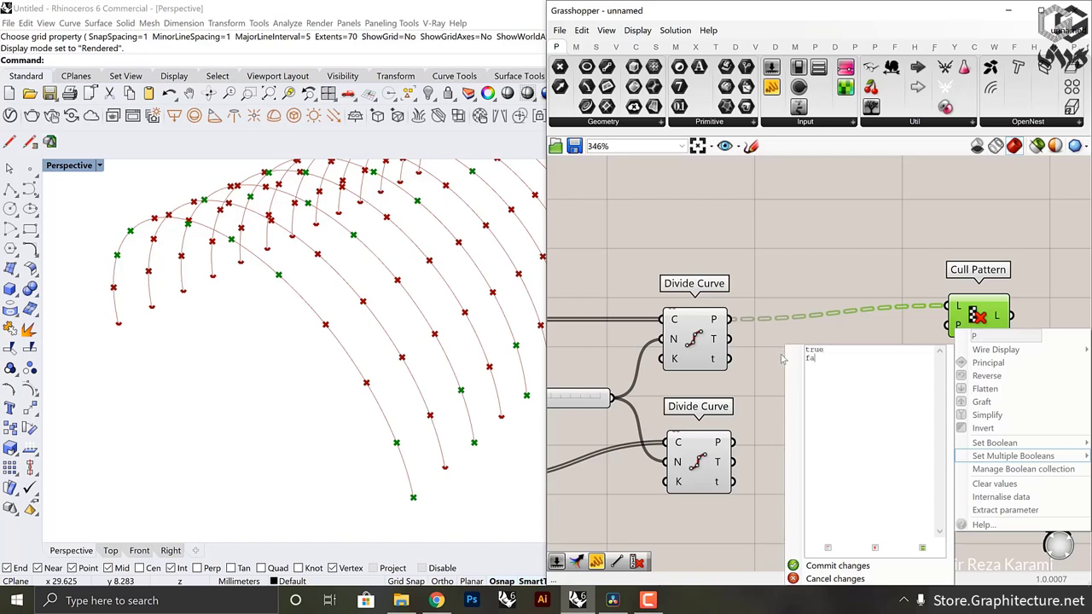
click(888, 566)
Step: Inspect the culled division points near the ends of the arcs in the Perspective viewport
right_drag(921, 438, 862, 400)
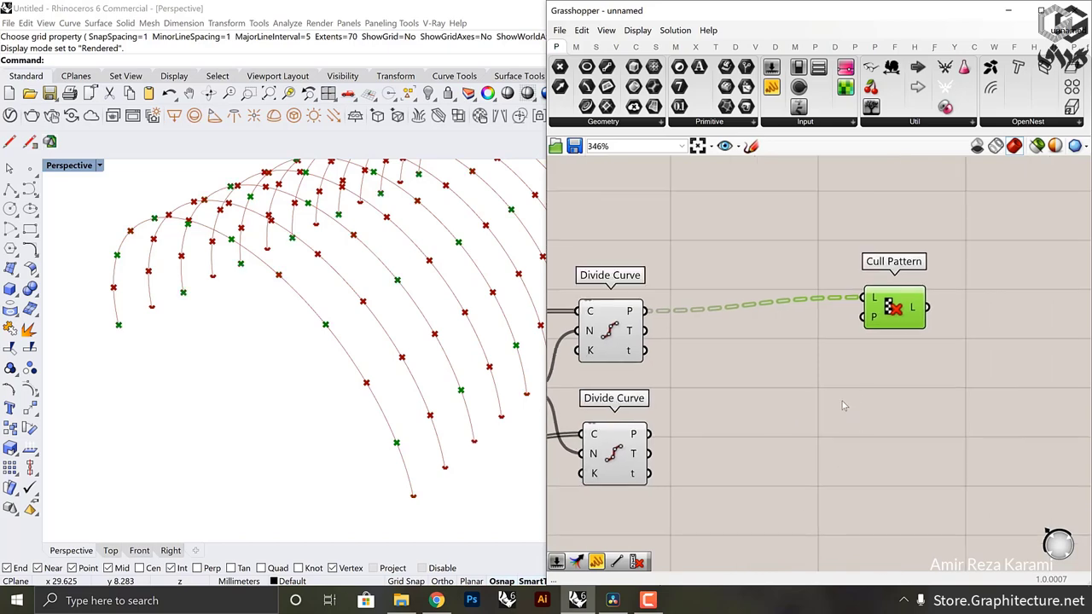
right_drag(313, 355, 291, 414)
scroll(379, 338, down, 3)
scroll(357, 431, down, 4)
scroll(277, 400, up, 4)
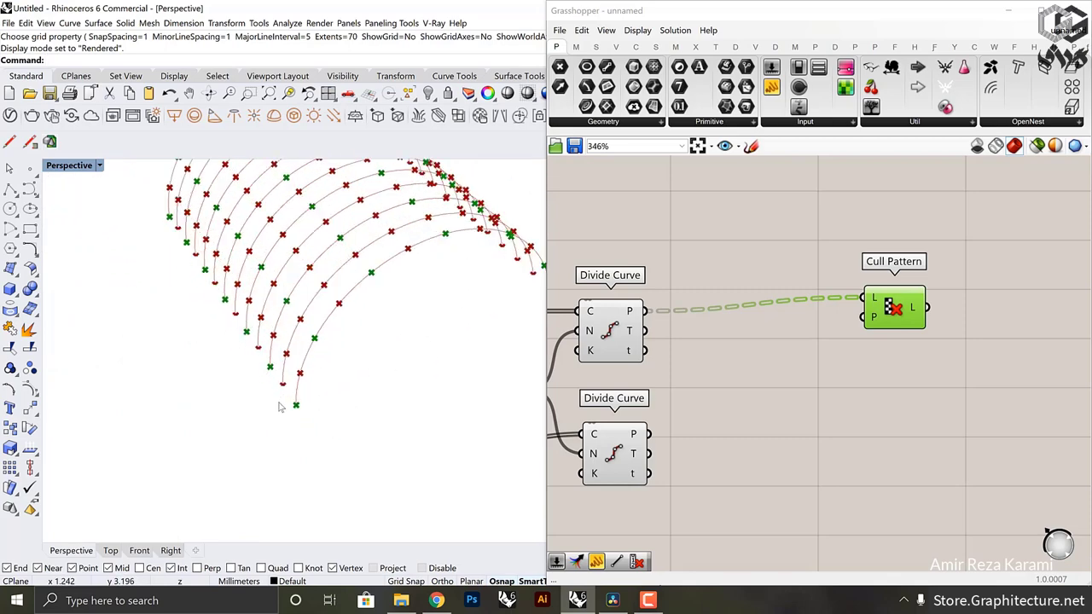
scroll(306, 415, up, 2)
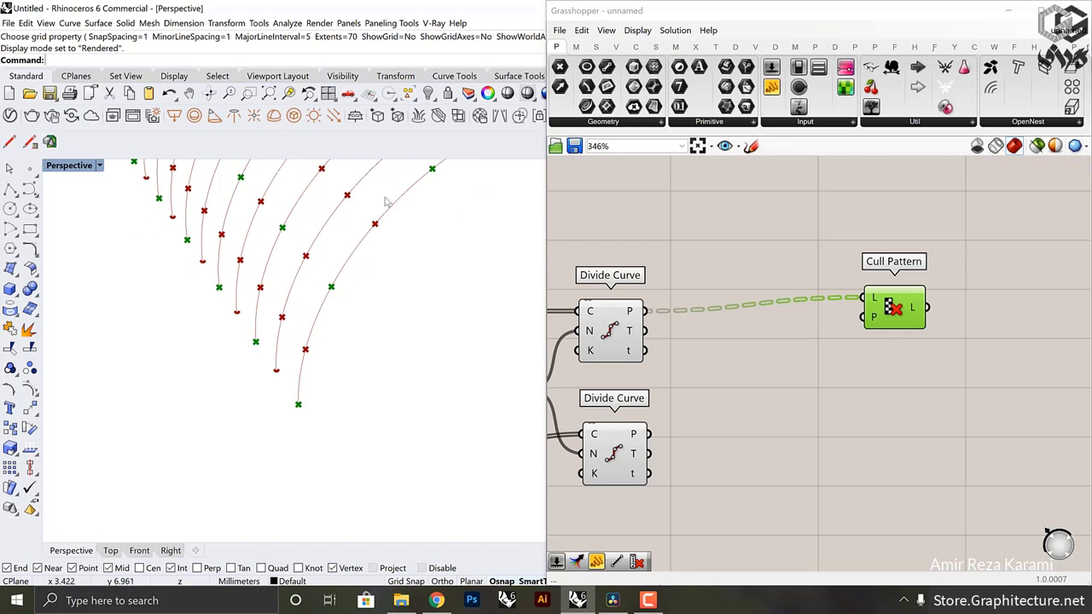
Step: Switch the Perspective viewport's display mode to Copy of Rendered
shift+right_drag(301, 363, 258, 437)
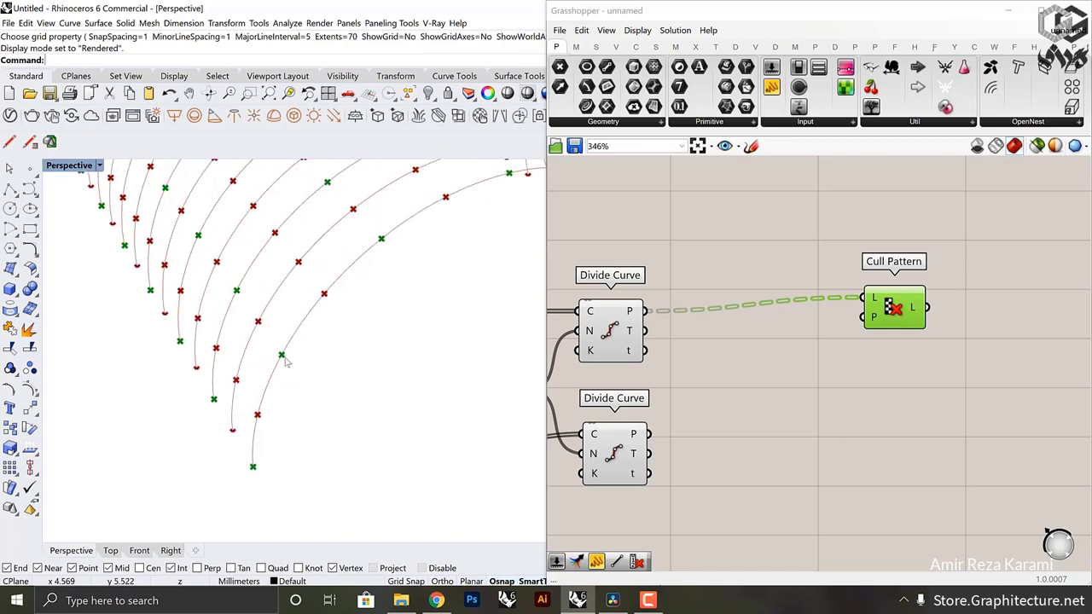
mouse_move(339, 340)
right_down()
mouse_move(434, 338)
mouse_move(344, 351)
right_up()
click(99, 165)
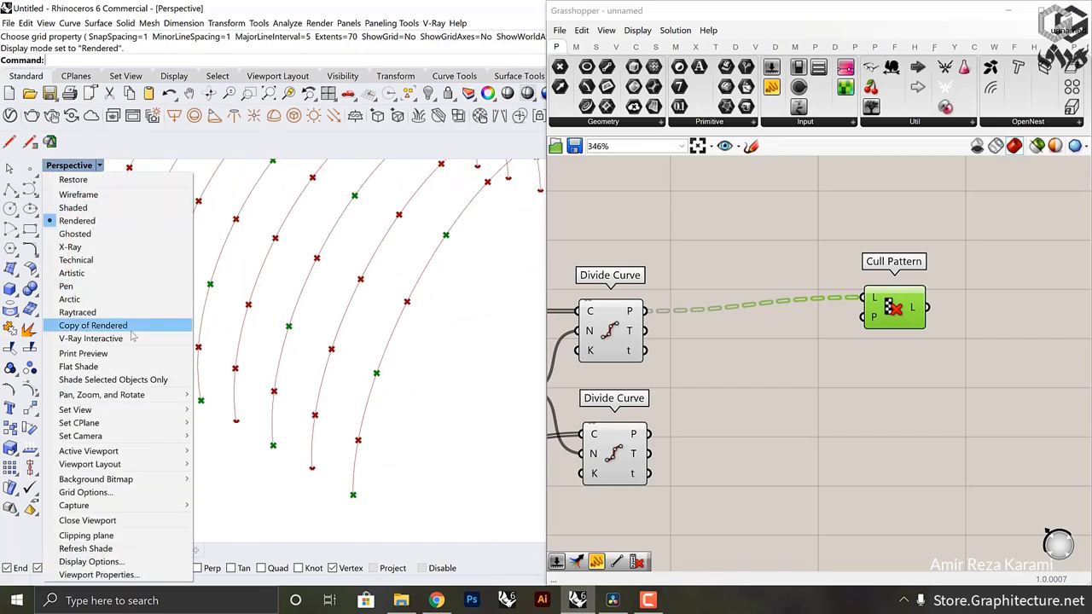
click(145, 325)
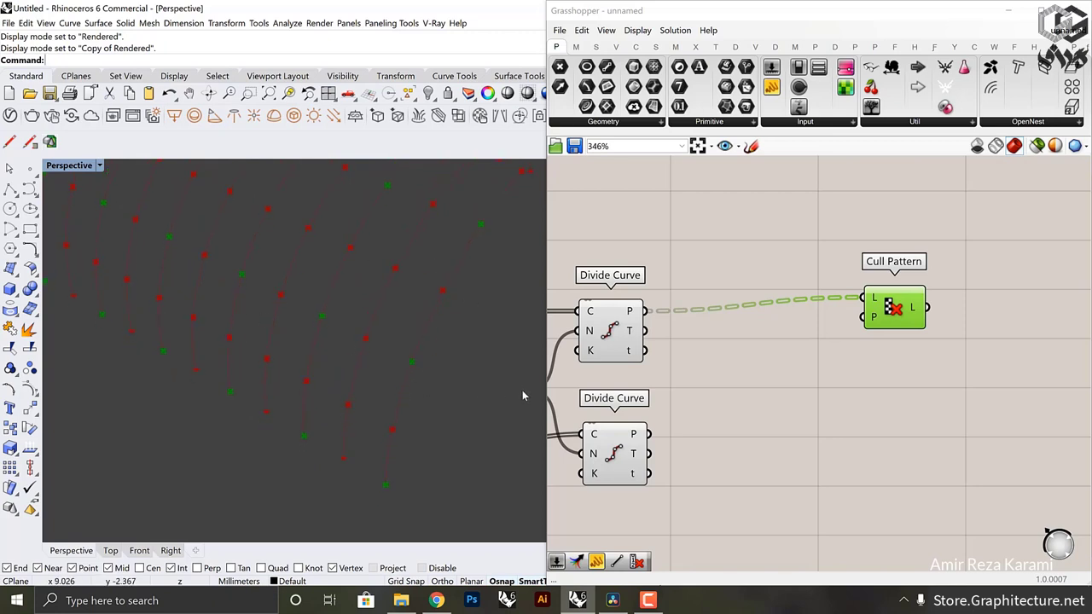
Step: Duplicate the Cull Pattern component below the original and feed the lower Divide Curve's points into the copy's list input
right_drag(888, 348, 850, 345)
drag(862, 311, 846, 317)
click(842, 351)
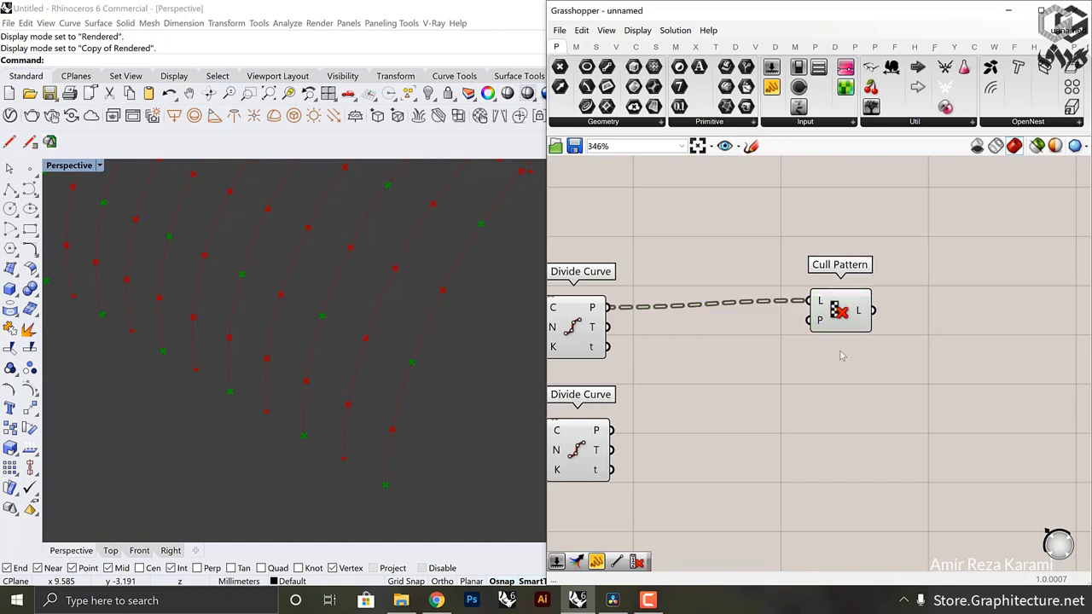
right_drag(817, 356, 865, 316)
drag(872, 283, 876, 408)
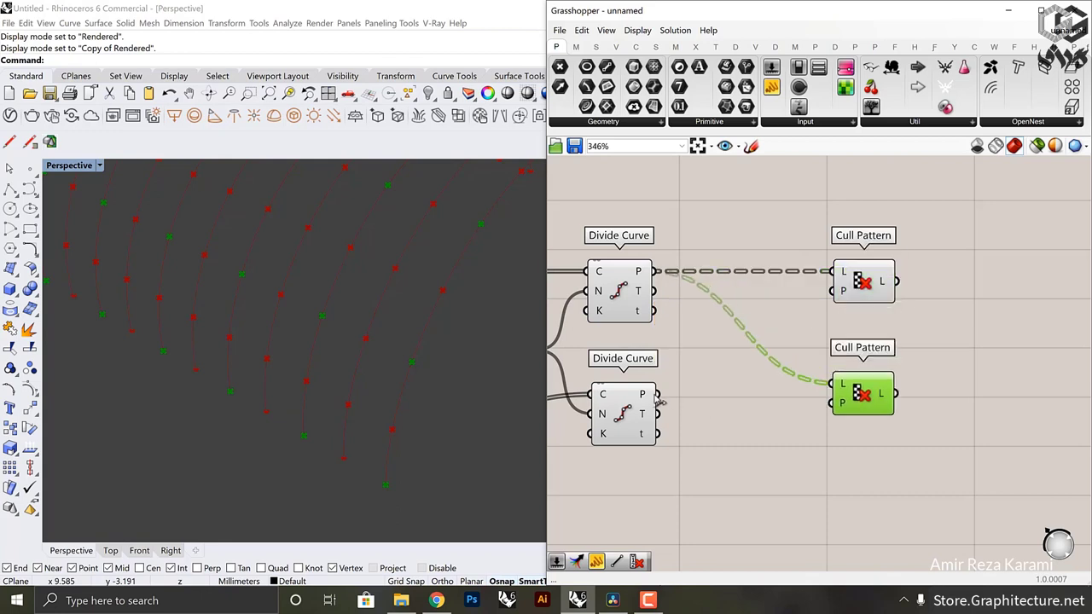
drag(657, 395, 837, 385)
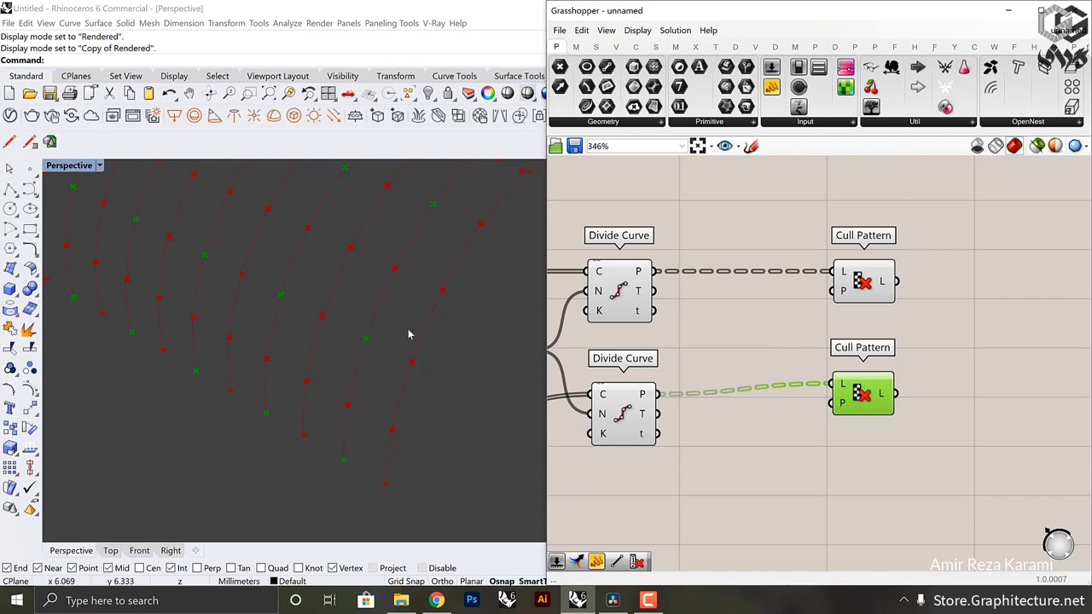
Step: Invert the P input of the lower Cull Pattern and line up the two Cull Pattern components
right_click(843, 413)
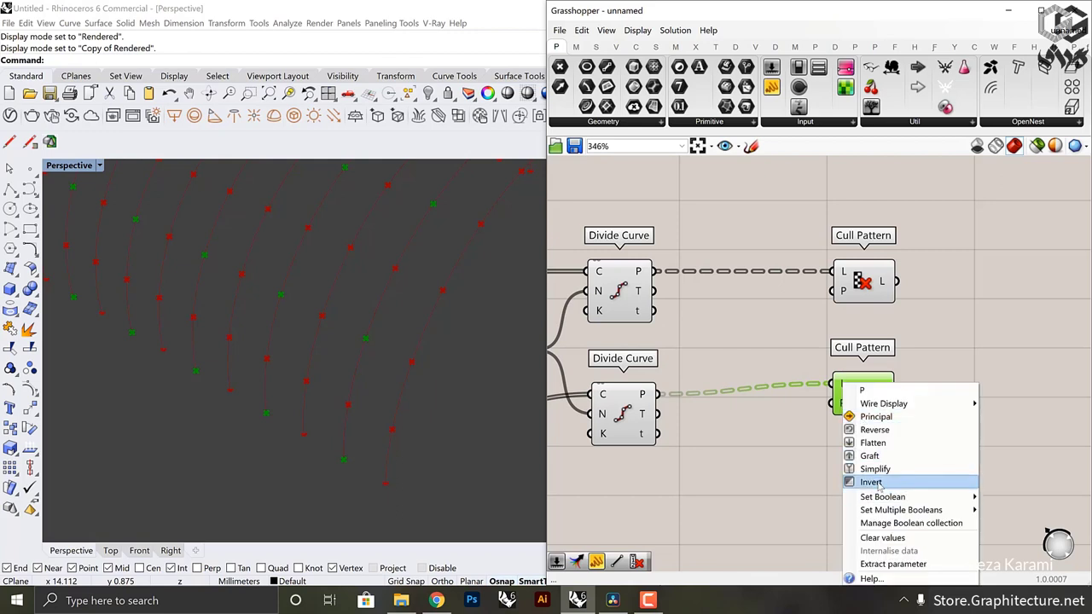
click(879, 481)
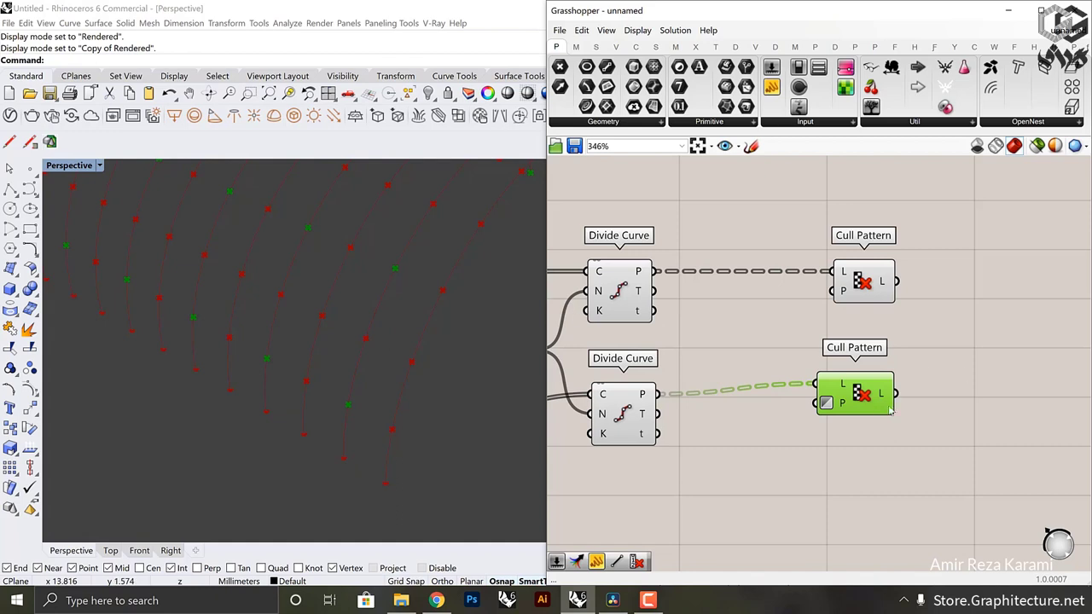
drag(853, 401, 869, 417)
click(893, 282)
drag(898, 279, 913, 279)
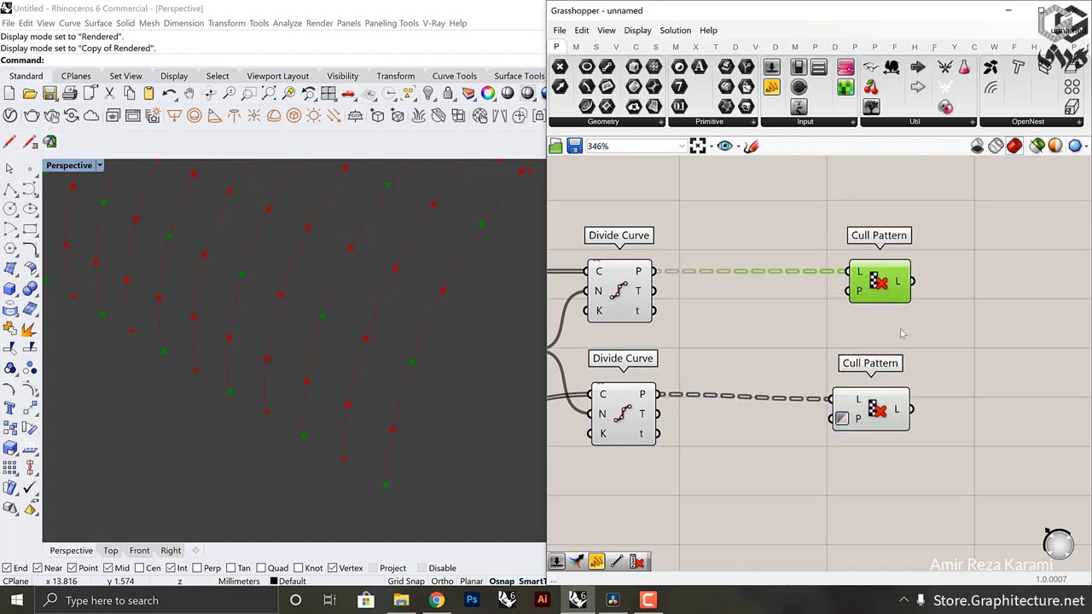
click(875, 415)
drag(876, 415, 888, 409)
click(806, 335)
Step: Turn off the preview of both Divide Curve components
scroll(667, 355, down, 2)
right_drag(666, 360, 825, 381)
scroll(822, 413, up, 1)
drag(830, 461, 779, 271)
right_click(802, 230)
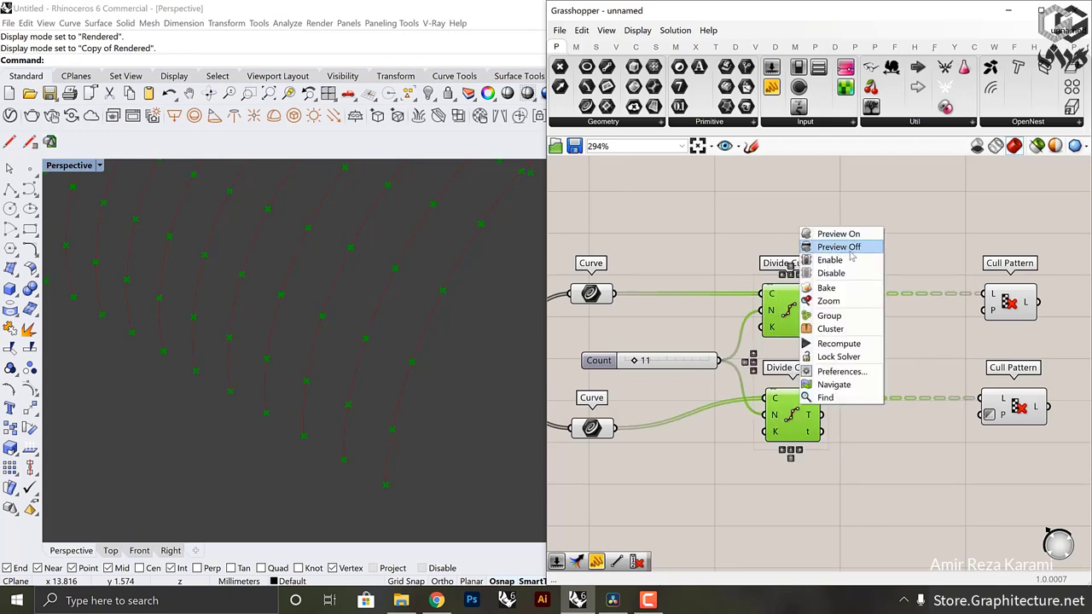
click(846, 247)
click(654, 337)
Step: Move the two Cull Pattern components farther from the Divide Curve components and spread them apart vertically
right_drag(400, 356, 355, 460)
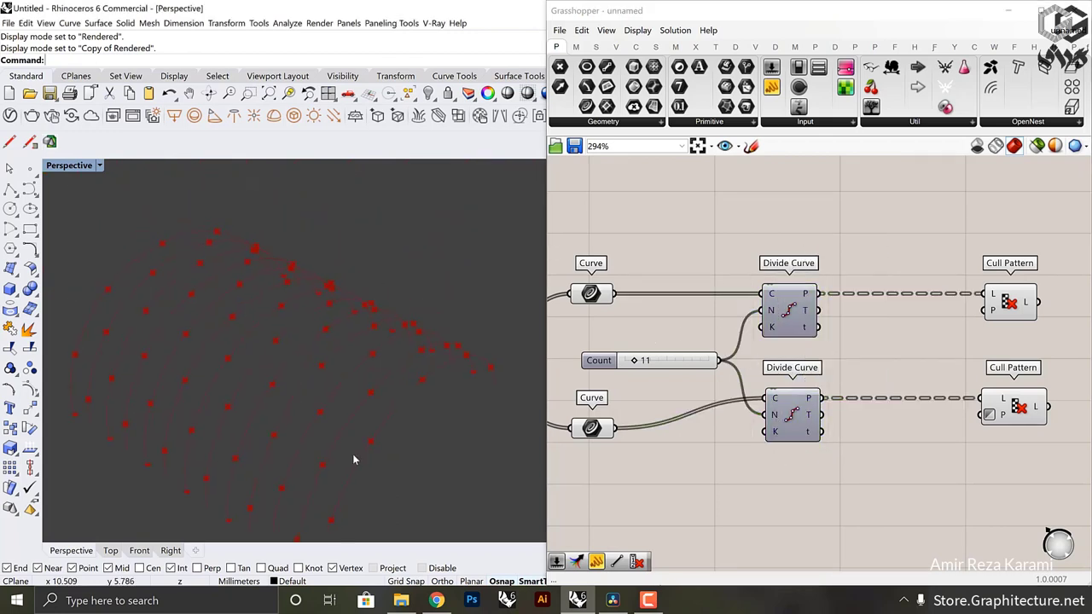
scroll(386, 393, up, 3)
shift+right_drag(387, 393, 415, 349)
right_drag(904, 350, 759, 333)
drag(869, 294, 890, 273)
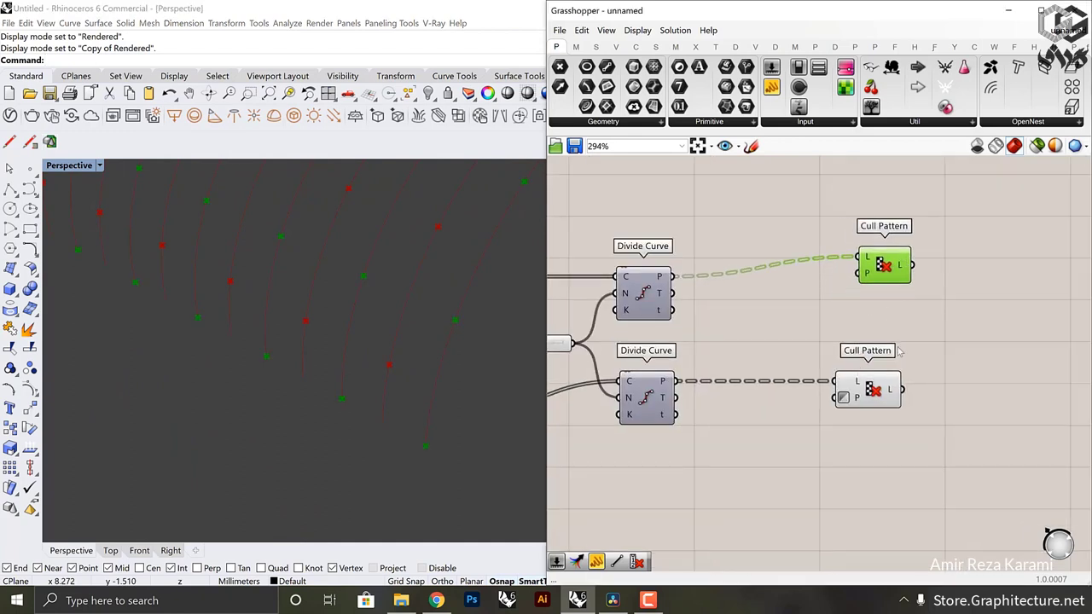
drag(882, 382, 904, 382)
right_drag(918, 346, 830, 422)
click(830, 410)
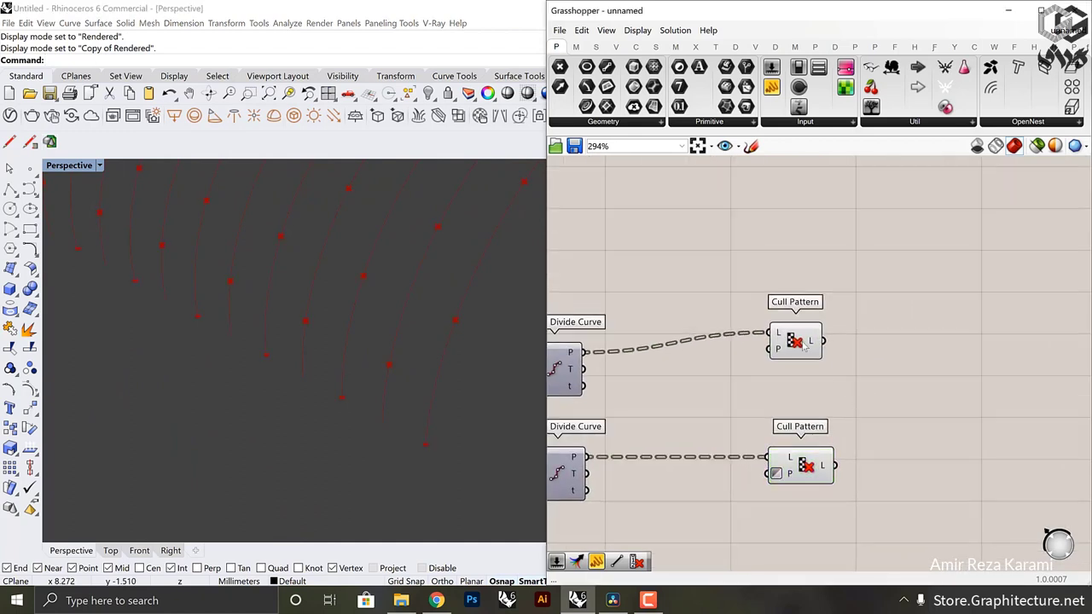
drag(803, 346, 814, 349)
Step: Add a Line component and connect the upper Cull Pattern to its A input and the lower one to B
double_click(893, 409)
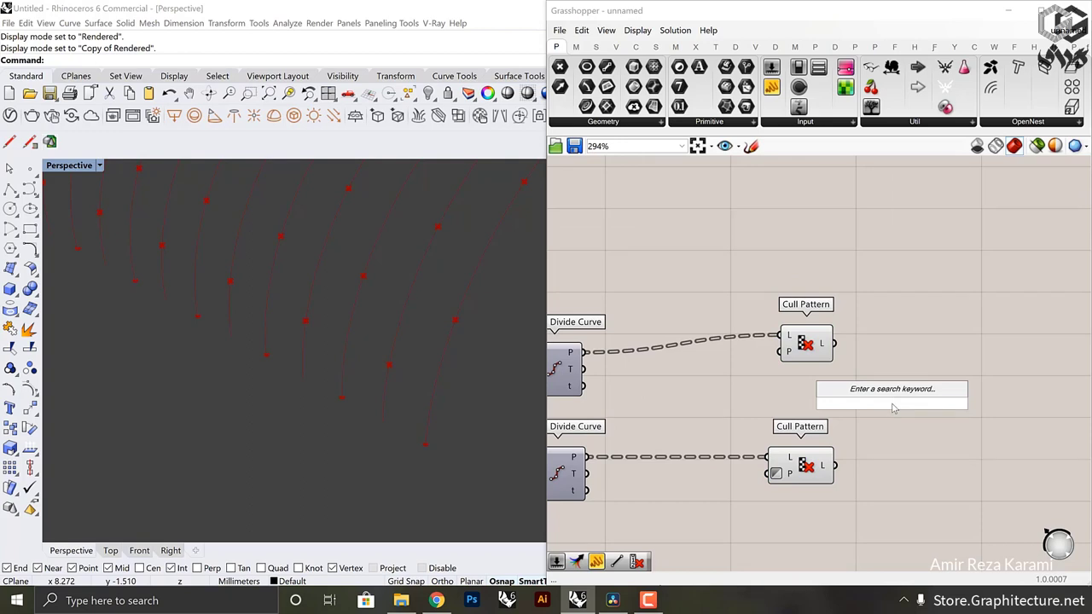
text(line)
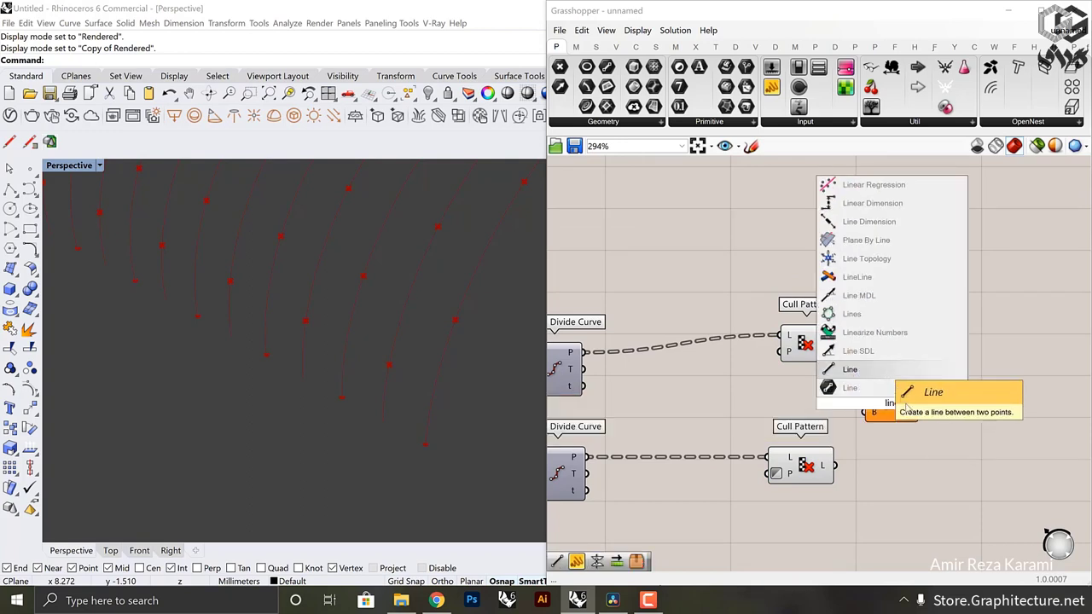
click(879, 369)
drag(882, 392, 1024, 357)
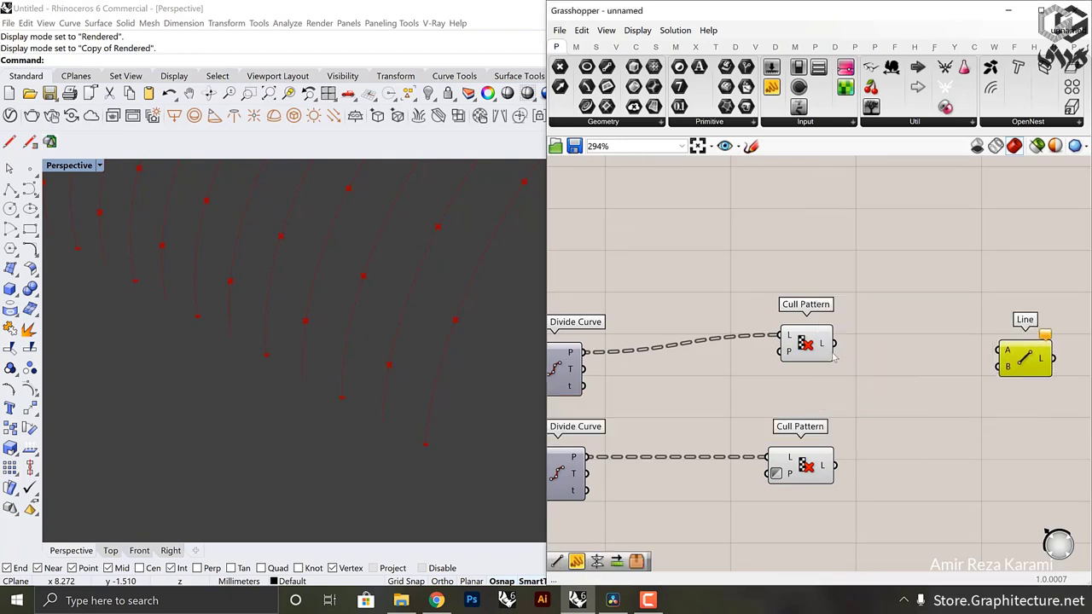
click(807, 350)
drag(840, 350, 1003, 353)
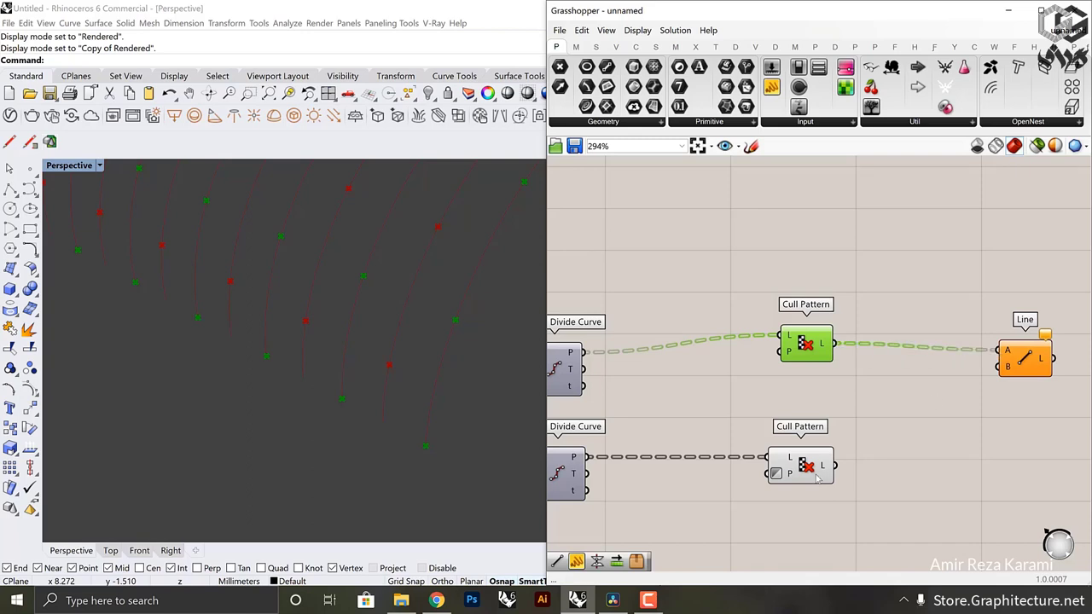
drag(835, 466, 1018, 373)
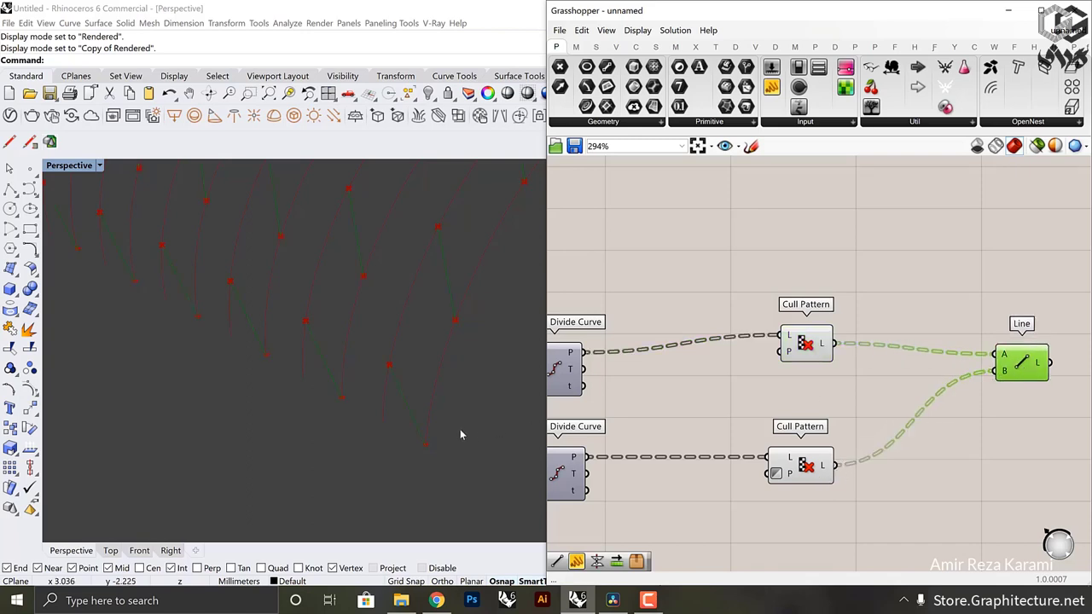
Step: Compare the lines drawn between the culled points with the sketched diamond pattern on the canvas
shift+right_drag(466, 363, 452, 371)
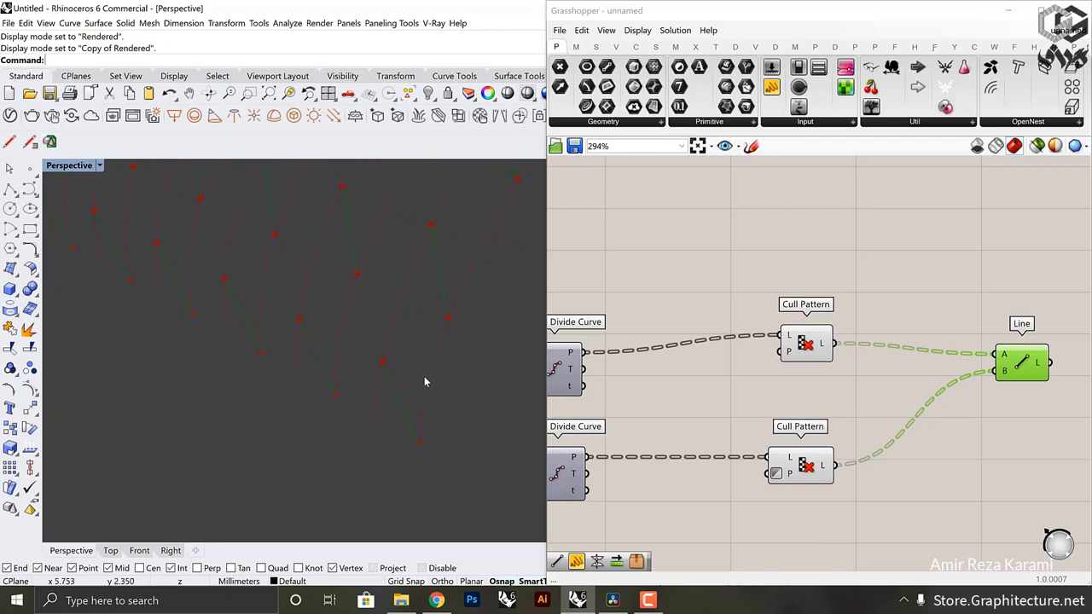
scroll(424, 376, up, 3)
scroll(678, 446, down, 3)
right_drag(851, 297, 964, 183)
mouse_move(757, 475)
right_down()
mouse_move(936, 344)
mouse_move(986, 349)
right_up()
right_drag(643, 465, 749, 454)
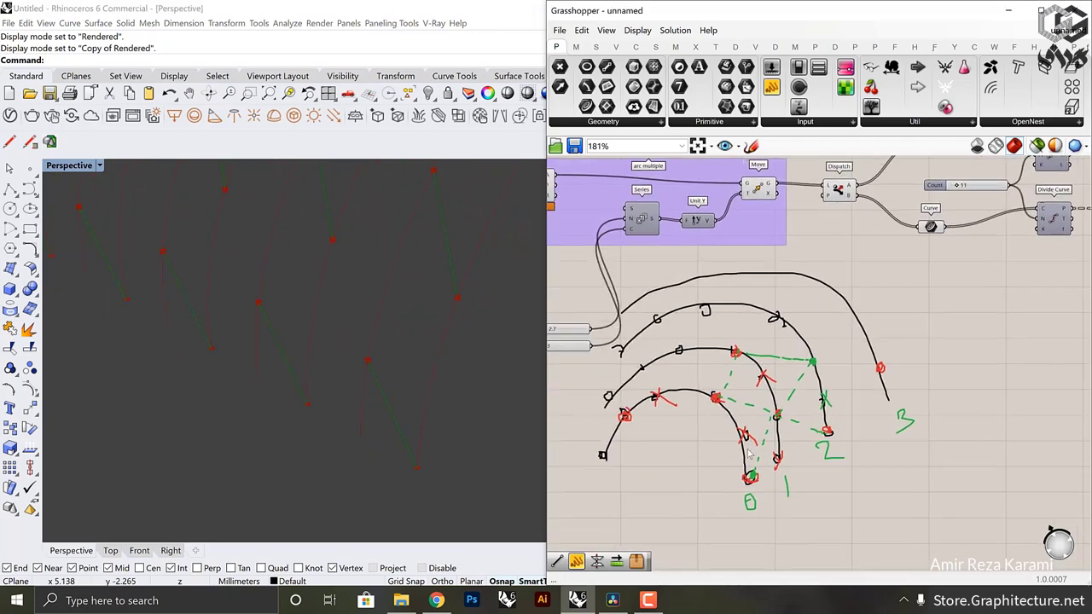
scroll(750, 454, up, 2)
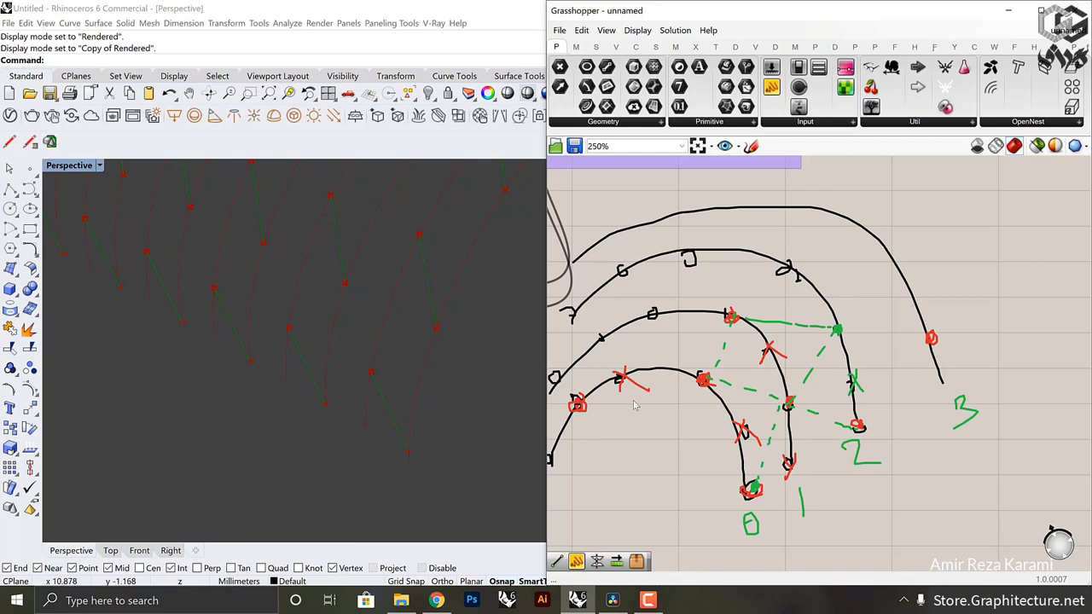
scroll(755, 432, down, 3)
right_drag(1084, 300, 766, 421)
scroll(851, 347, up, 4)
right_drag(923, 314, 820, 331)
scroll(820, 332, up, 1)
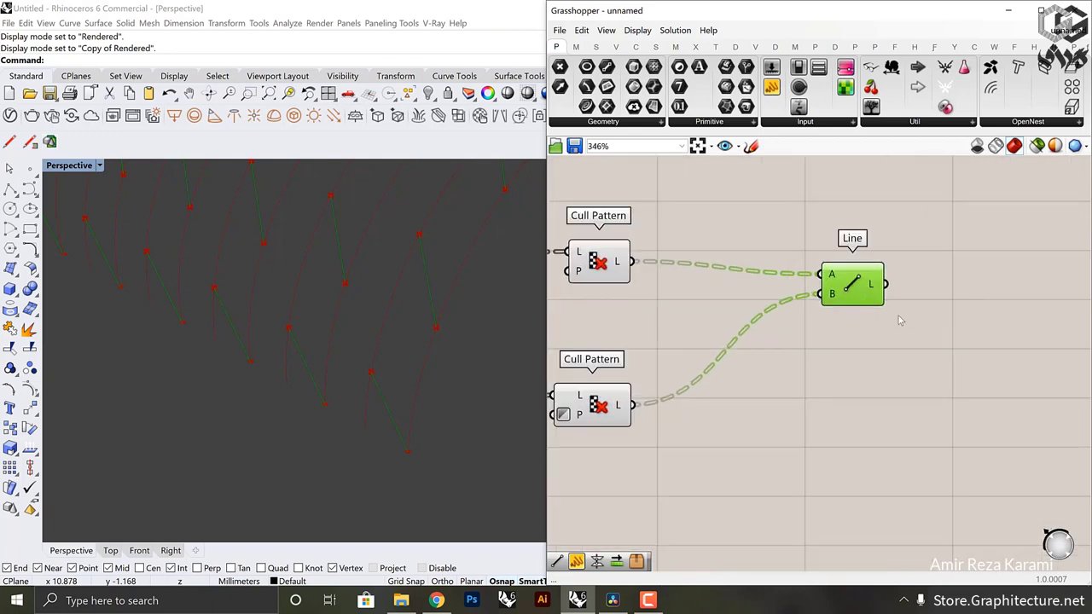
Step: Move the Line component farther from the Cull Pattern components to make room between them
drag(865, 296, 955, 332)
right_drag(877, 382, 986, 434)
click(956, 423)
click(717, 313)
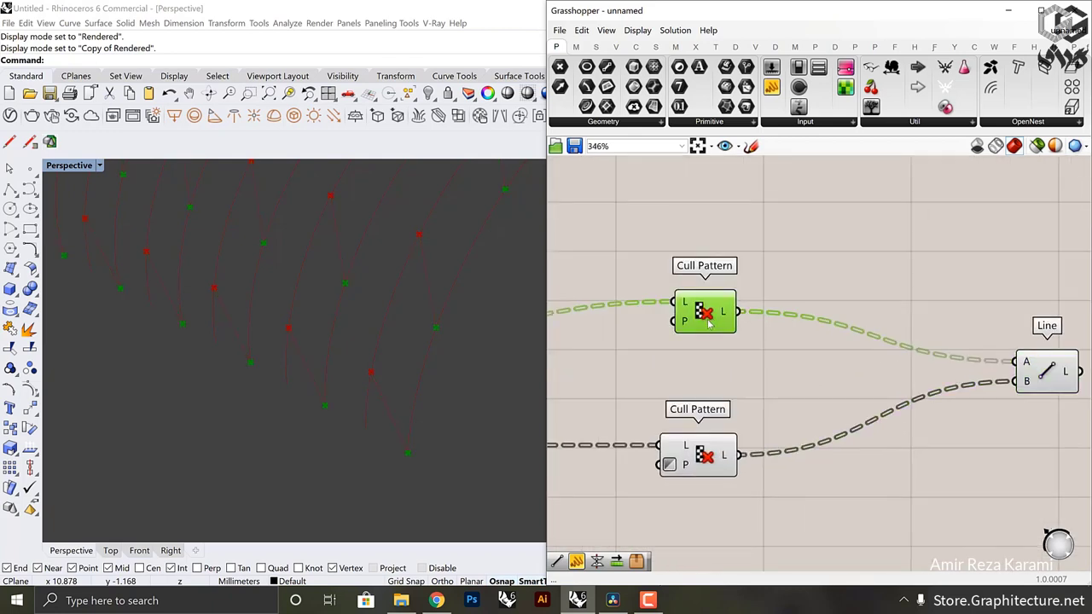
scroll(910, 397, down, 3)
drag(938, 373, 1019, 423)
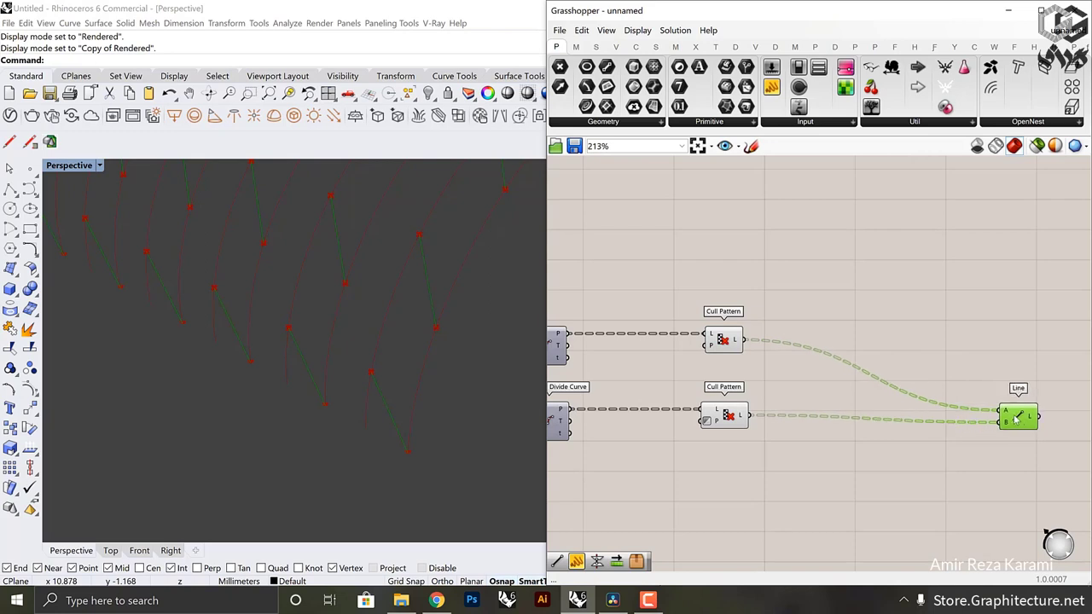
right_drag(830, 391, 879, 399)
scroll(705, 348, up, 3)
Step: Find the Point List component among the display components and place it above the upper Cull Pattern
click(796, 359)
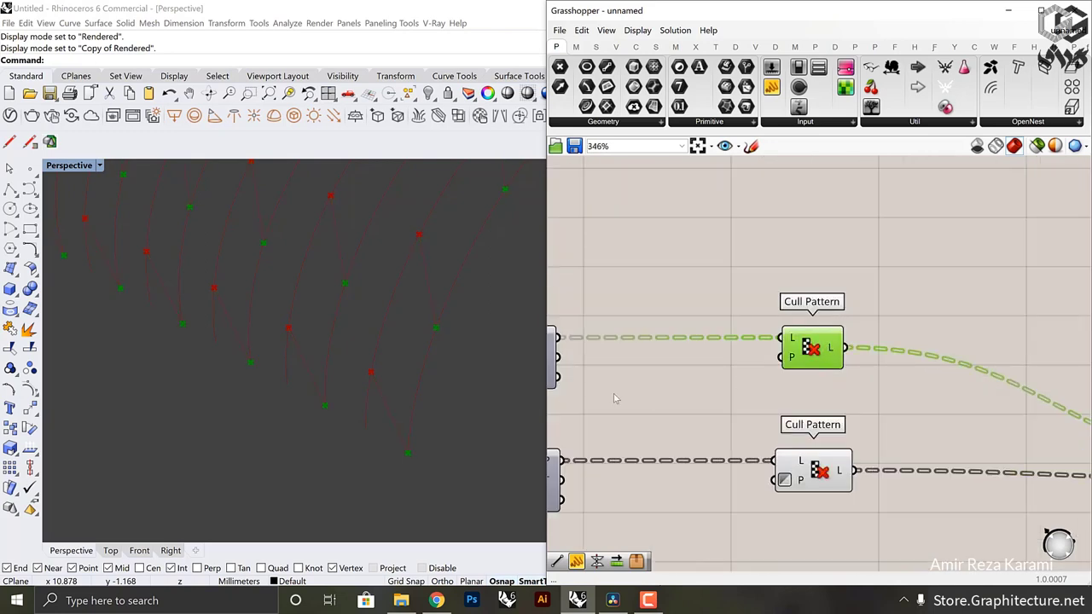
click(735, 47)
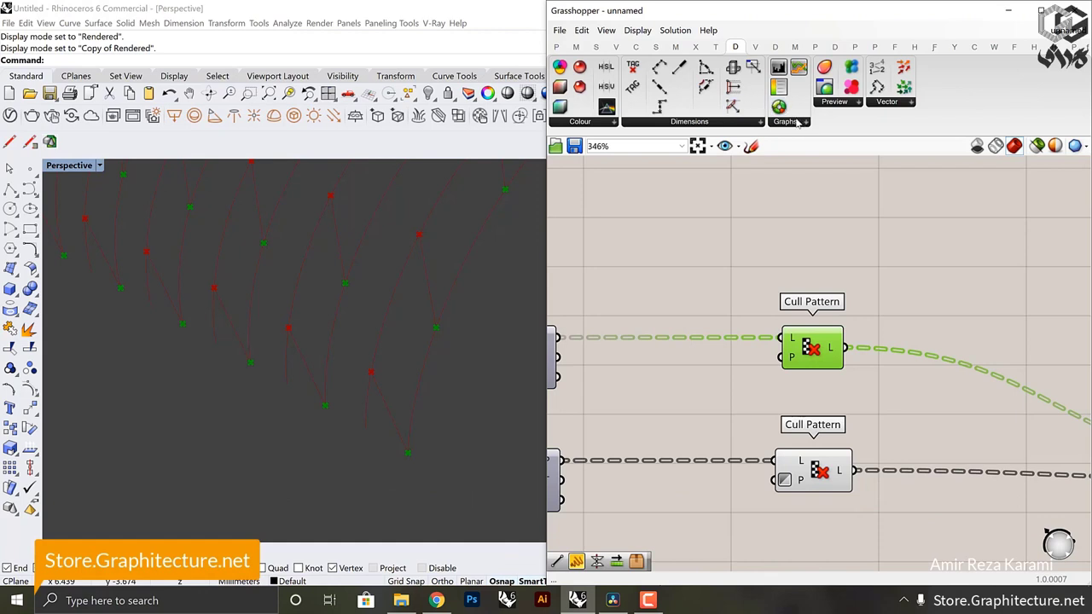
click(797, 122)
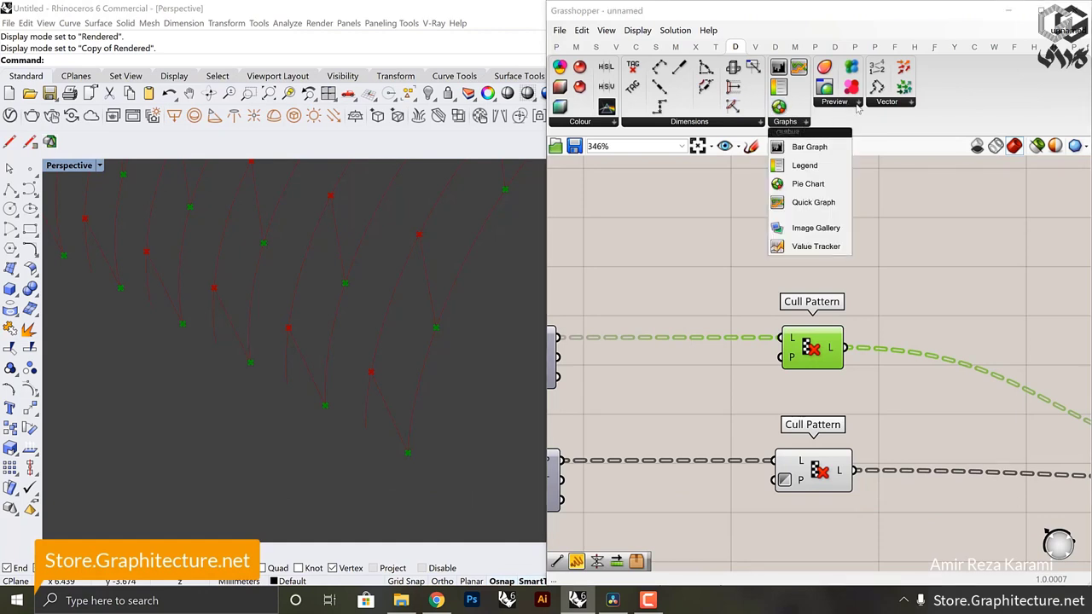
click(857, 104)
click(910, 104)
click(911, 126)
click(973, 279)
Step: Feed the upper Cull Pattern's points into Point List and set its Size input to 2 with a slider
drag(845, 349, 939, 267)
double_click(839, 258)
text(2)
key(Return)
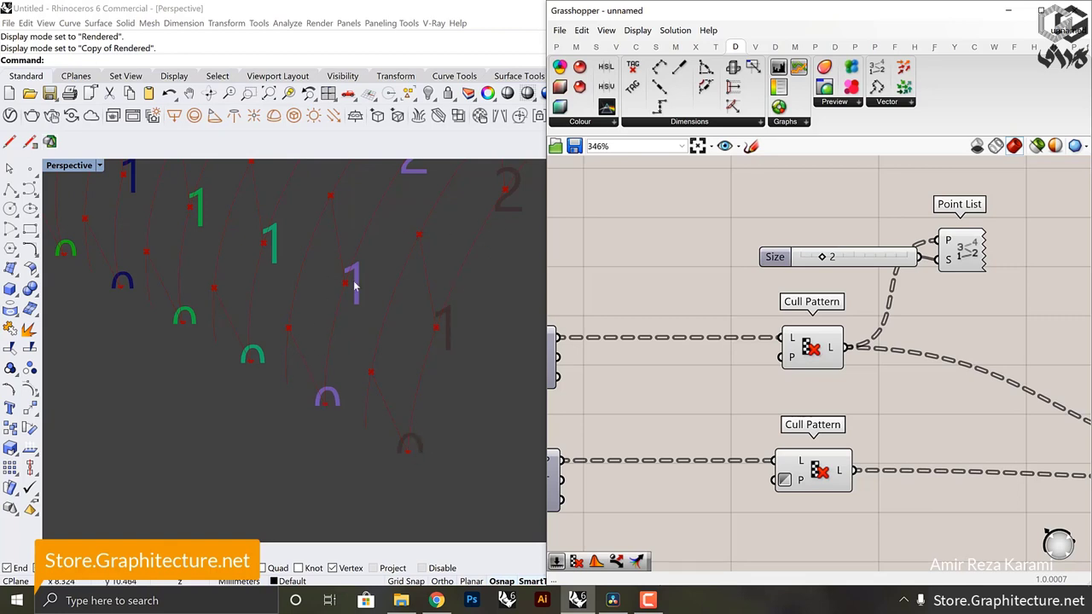
Step: Move the Point List and its Size slider upward to free space above the upper Cull Pattern
right_drag(952, 329, 892, 361)
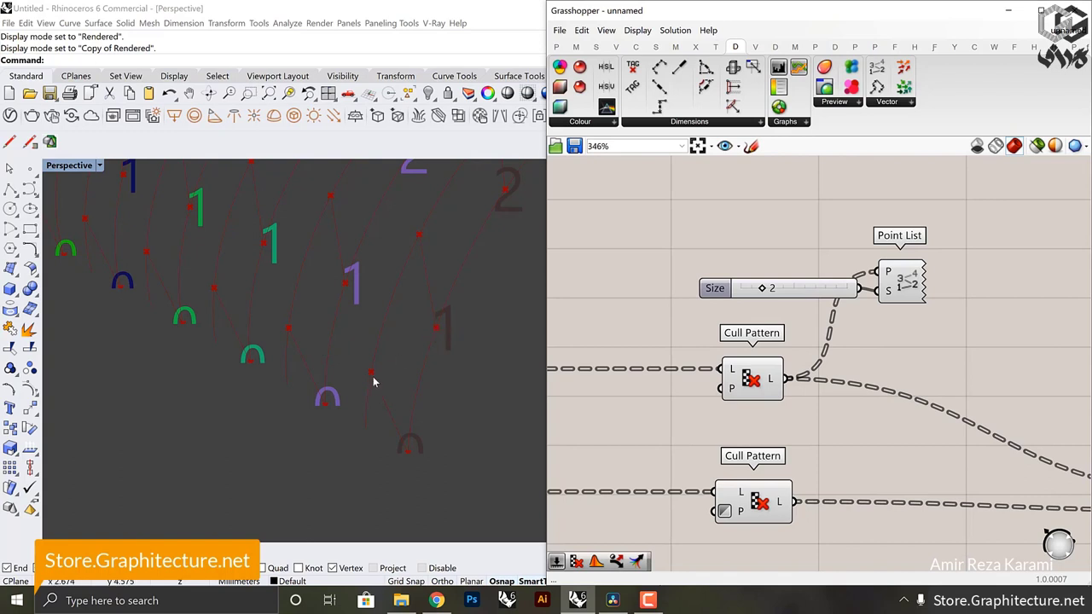
right_drag(822, 397, 751, 413)
drag(877, 324, 752, 271)
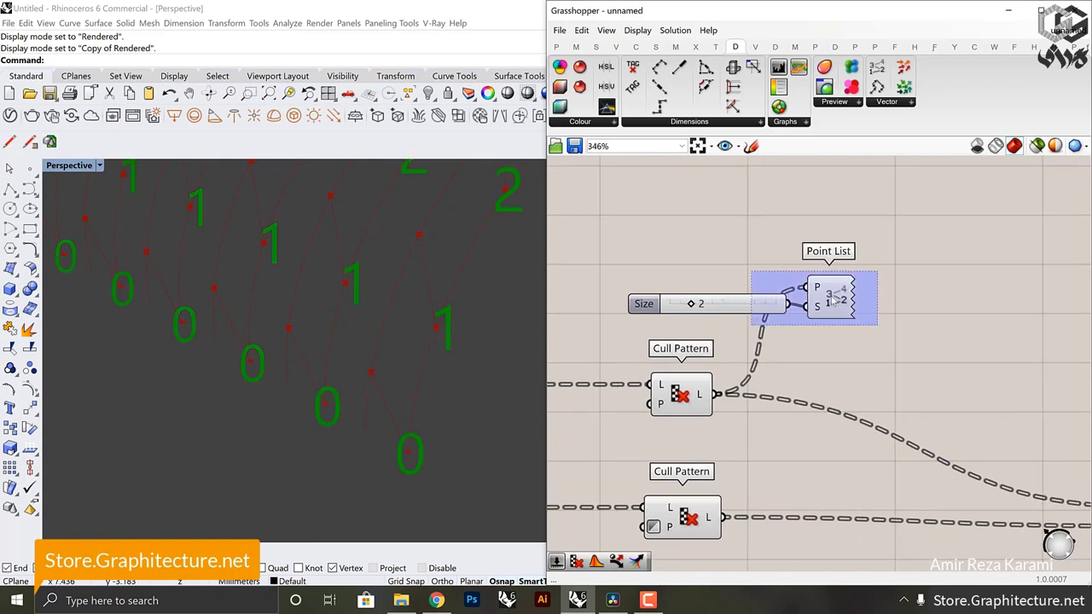
drag(833, 299, 838, 237)
Step: Add a Shift List component and feed the upper Cull Pattern's output into its list input
double_click(900, 319)
text(sh)
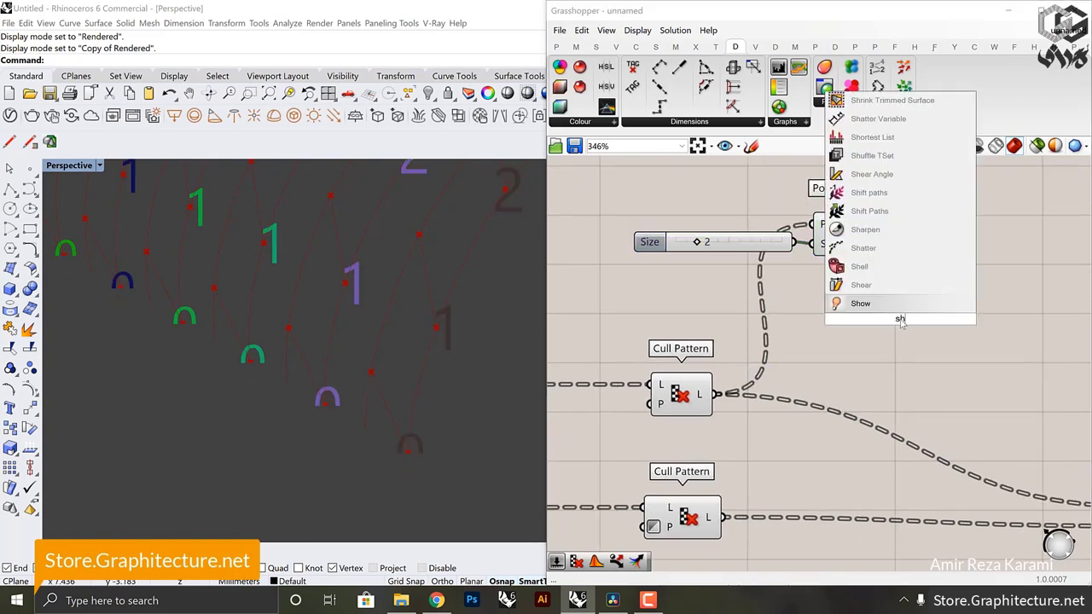
text(ift)
click(886, 286)
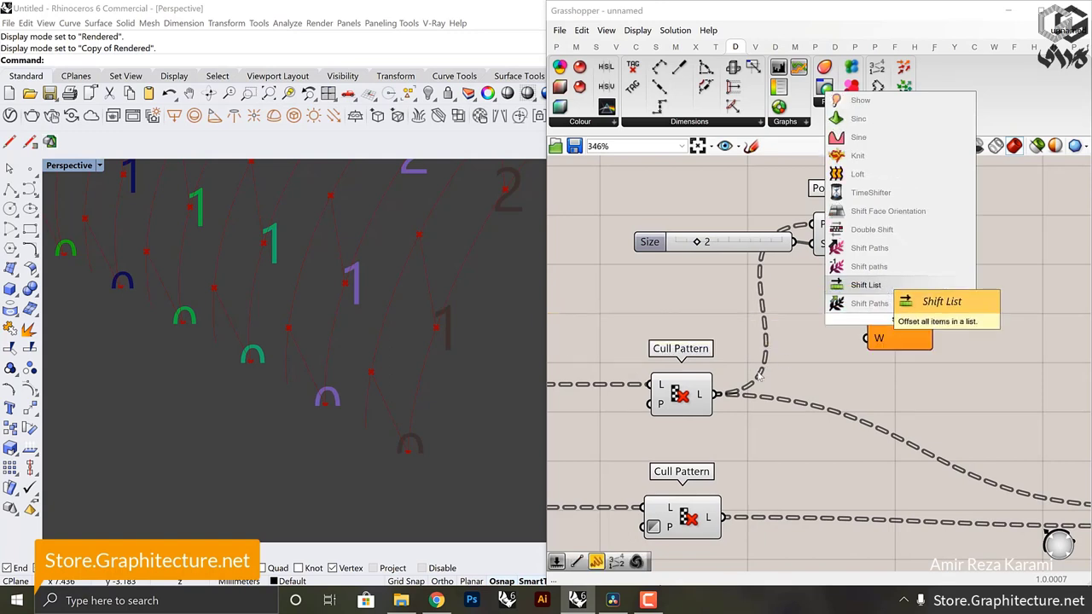
key(Return)
drag(718, 394, 847, 337)
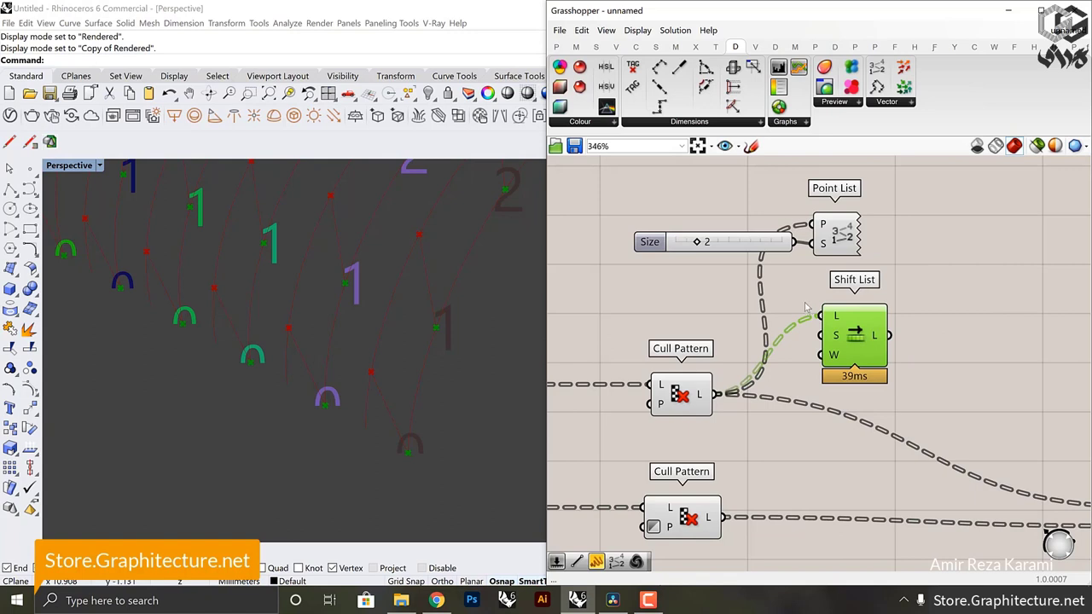
Step: Replace the Point List's points input with the Shift List output and inspect the point numbering along the arcs
drag(892, 336, 813, 224)
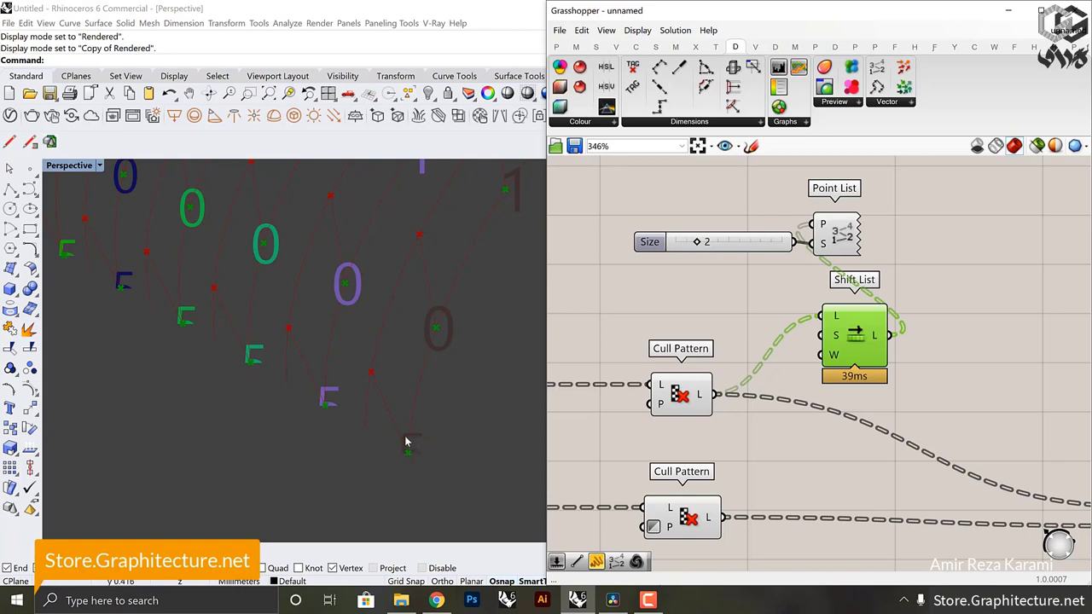
right_drag(368, 413, 274, 413)
scroll(274, 413, down, 5)
right_drag(418, 303, 405, 302)
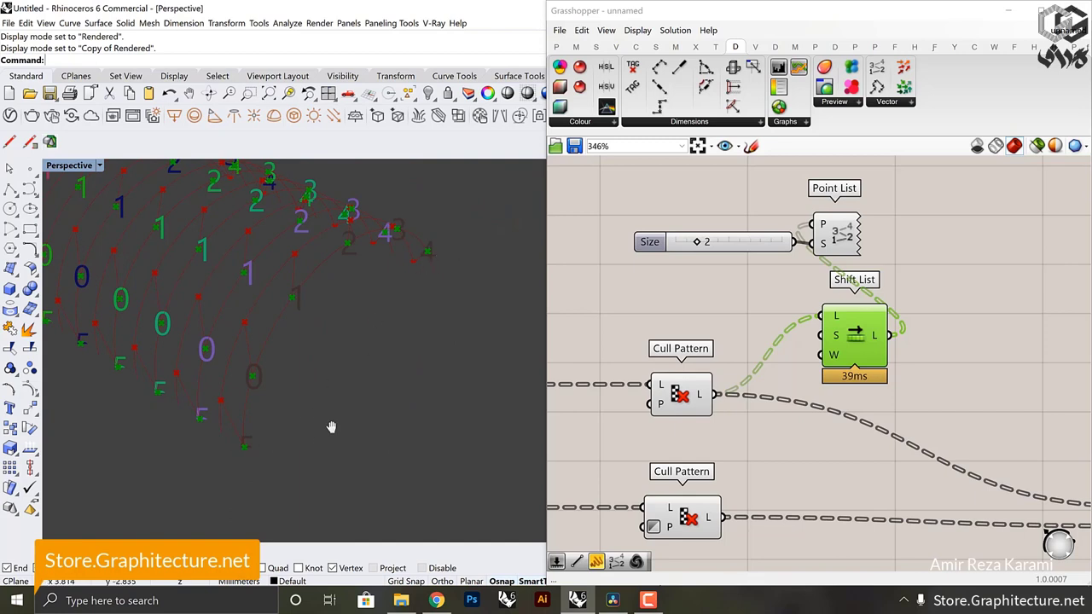
Step: Inspect the numbering at the arc ends, then invert the Shift List's Wrap input to turn wrapping off
shift+right_drag(331, 428, 434, 359)
scroll(343, 354, up, 6)
scroll(367, 385, up, 2)
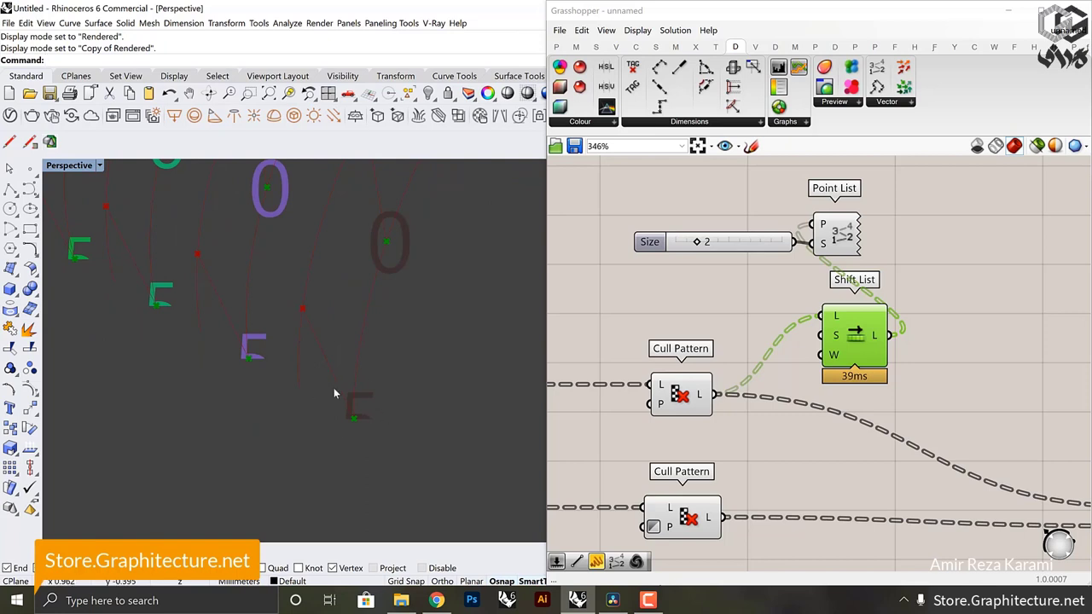
scroll(346, 419, down, 2)
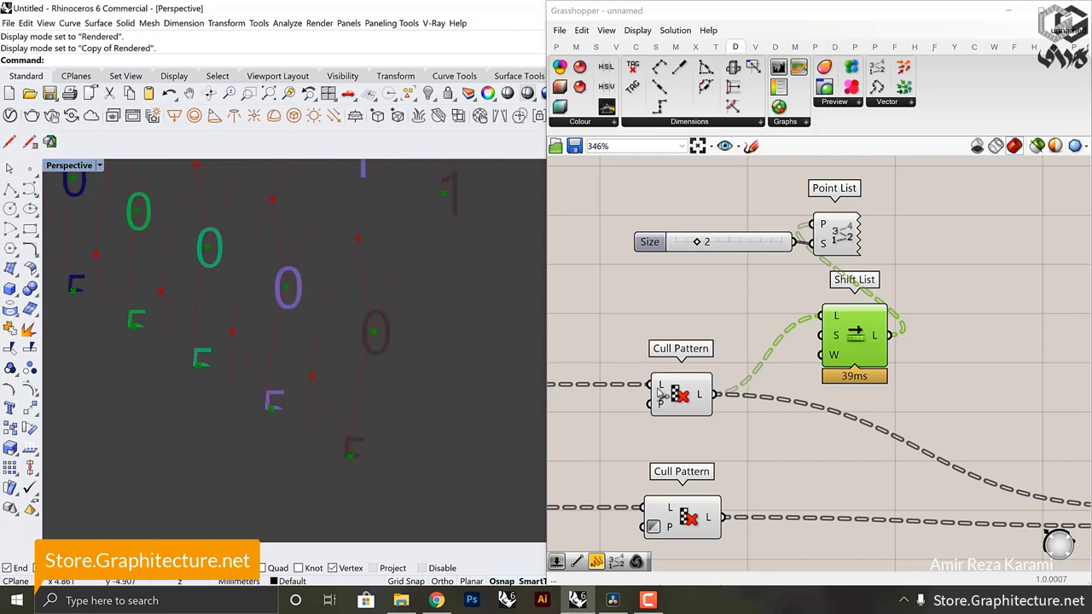
right_click(855, 358)
click(919, 454)
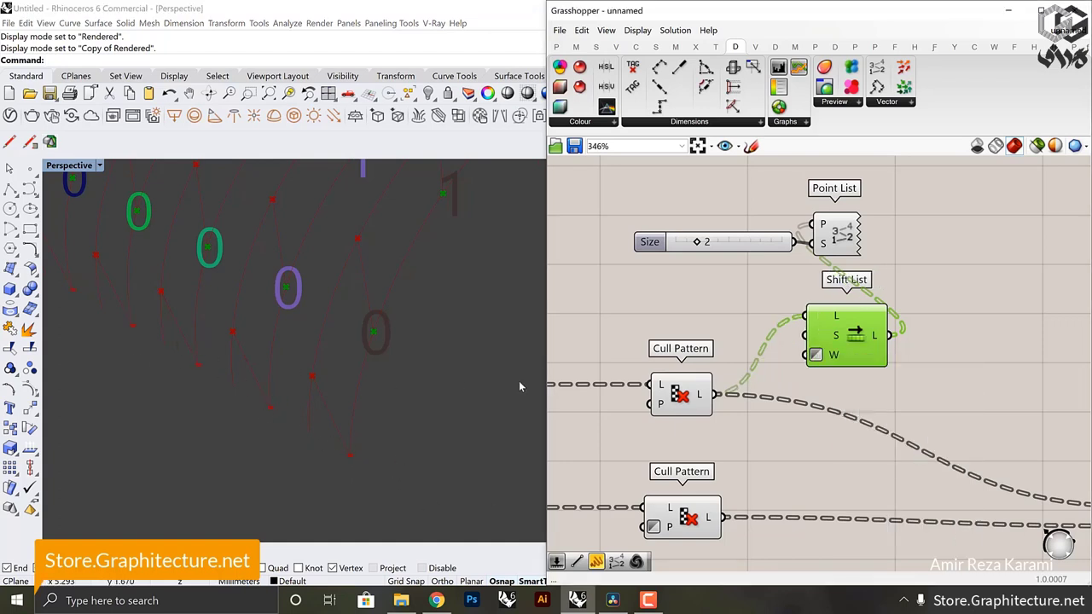
Step: Rearrange the Point List and Shift List so the Shift List sits between the upper Cull Pattern and the Line component
right_drag(876, 370, 846, 412)
drag(849, 361, 799, 329)
drag(816, 282, 875, 300)
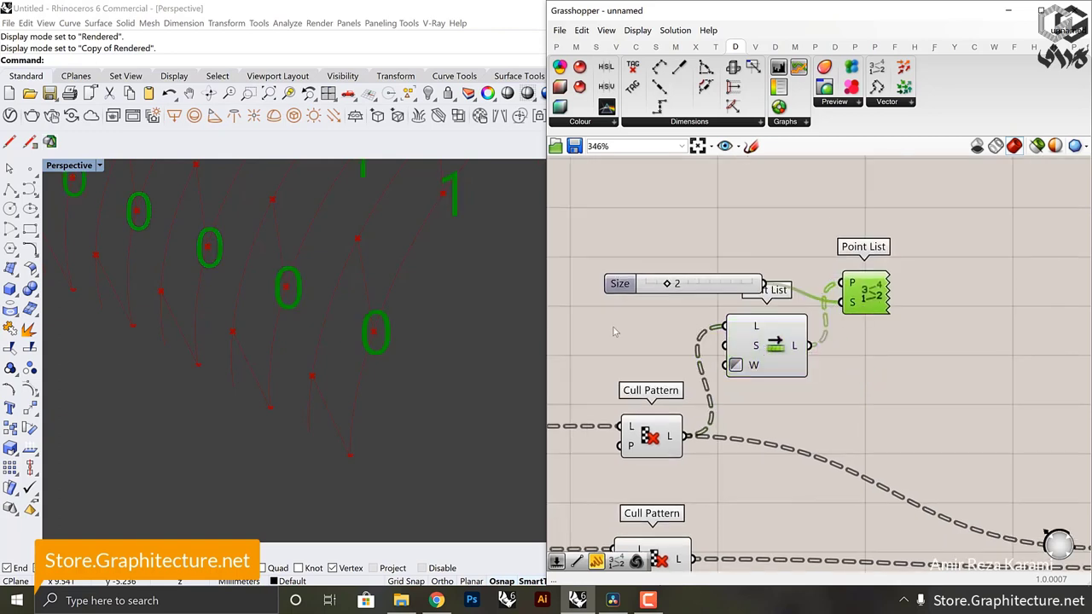
right_drag(812, 408, 800, 317)
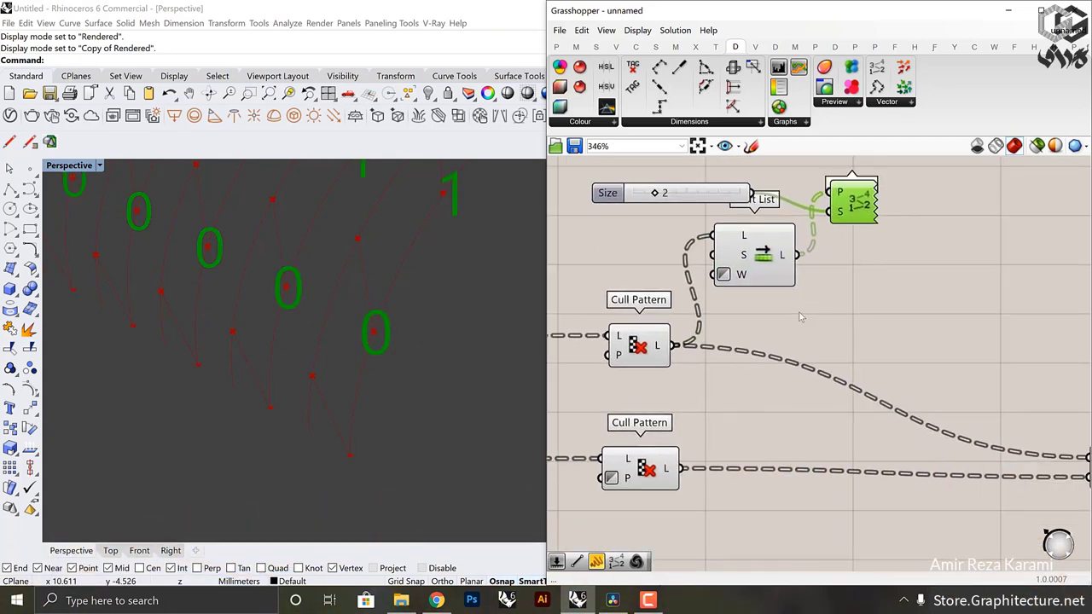
scroll(800, 317, down, 2)
drag(762, 260, 811, 312)
right_drag(856, 332, 800, 304)
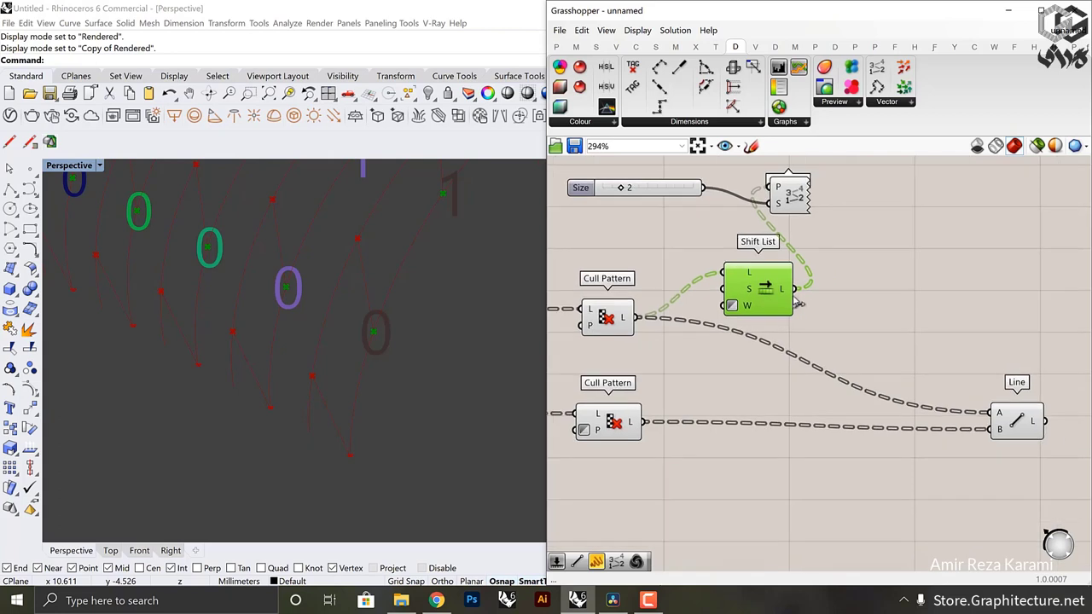
Step: Try the Shift List output as the Line's A input in place of the upper Cull Pattern and inspect the lines
drag(799, 303, 993, 413)
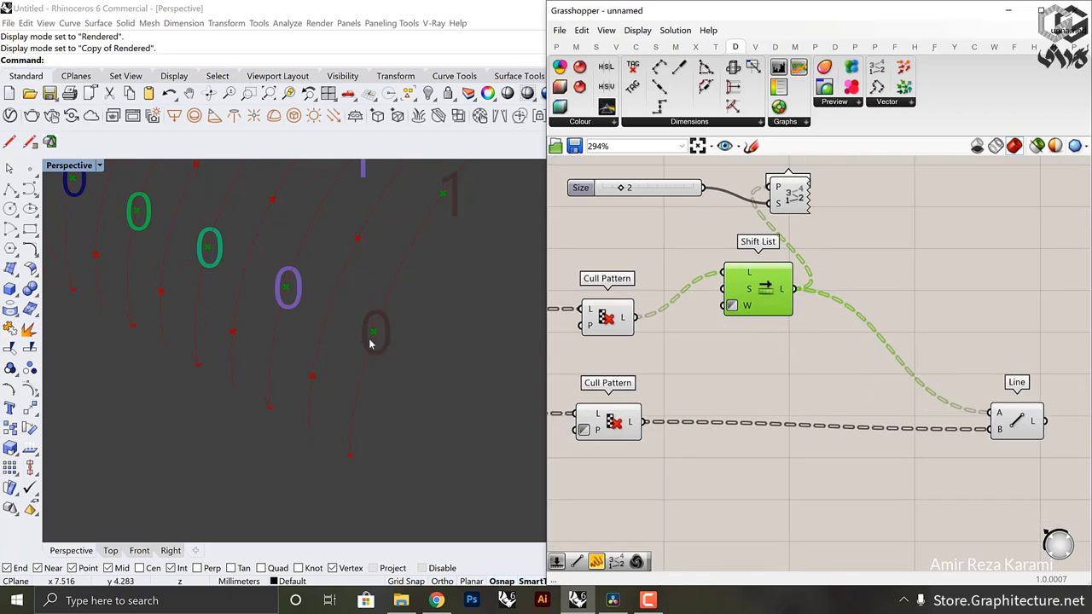
scroll(437, 311, down, 5)
shift+right_drag(437, 311, 390, 330)
scroll(329, 362, up, 5)
scroll(539, 341, up, 3)
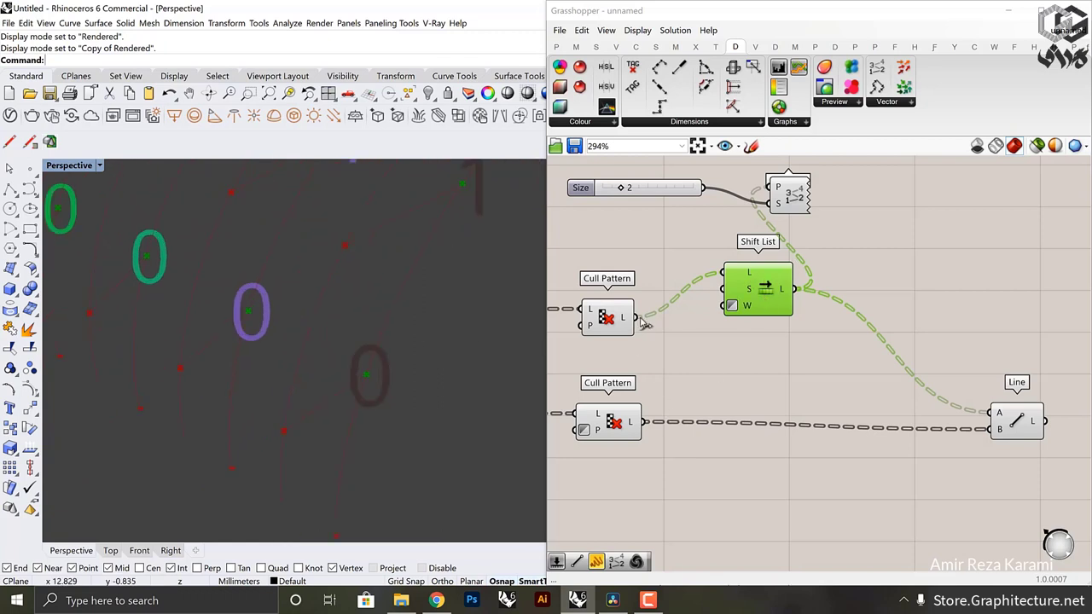
Step: Restore the upper Cull Pattern as the Line's A input and add a second Line from the Shift List to the lower Cull Pattern
drag(646, 324, 997, 332)
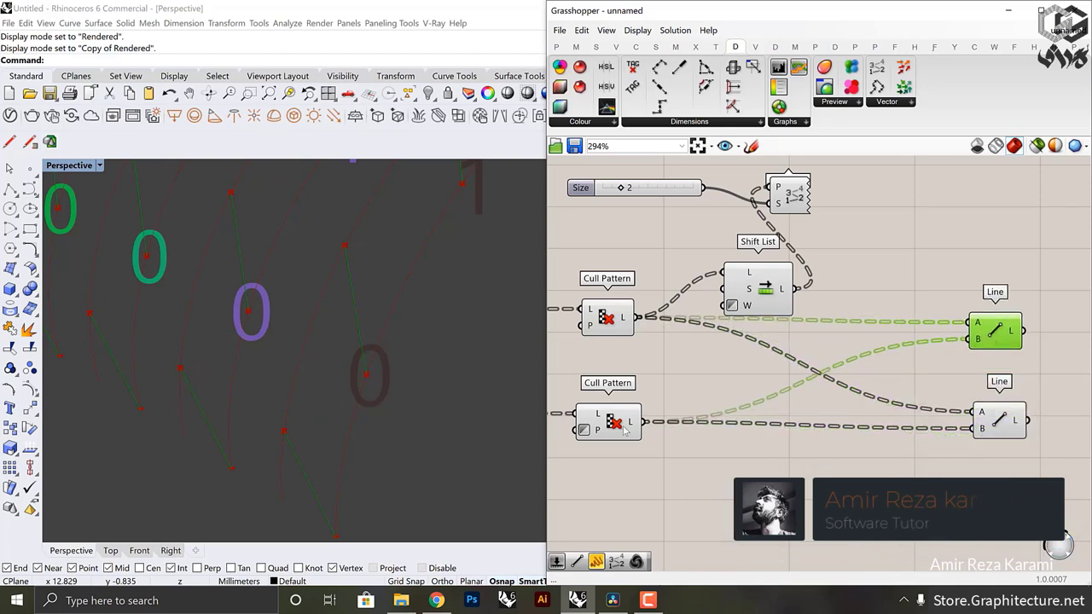
drag(625, 431, 622, 442)
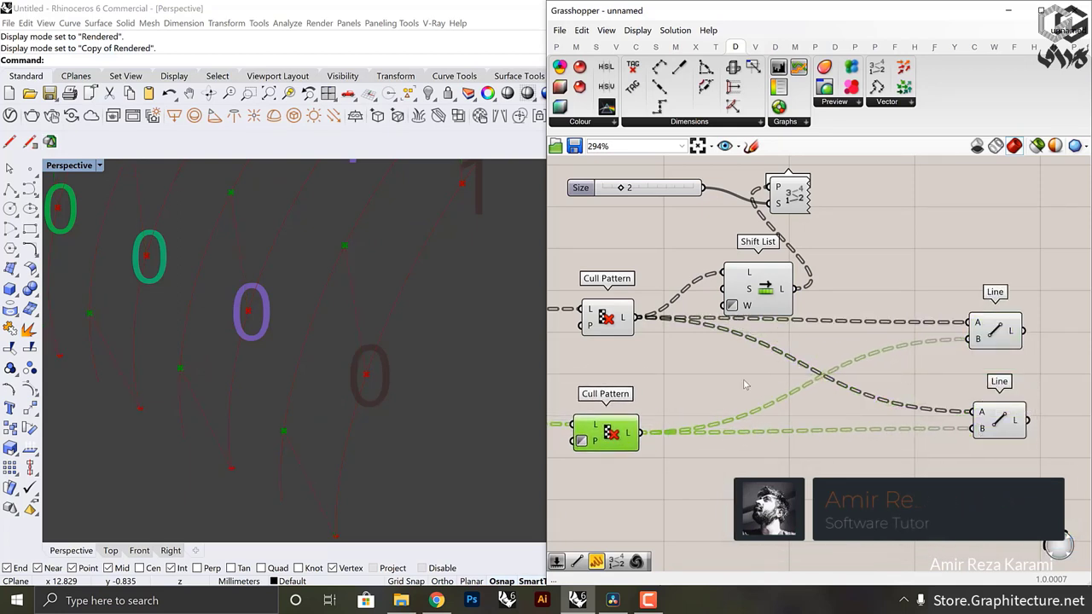
drag(620, 315, 615, 341)
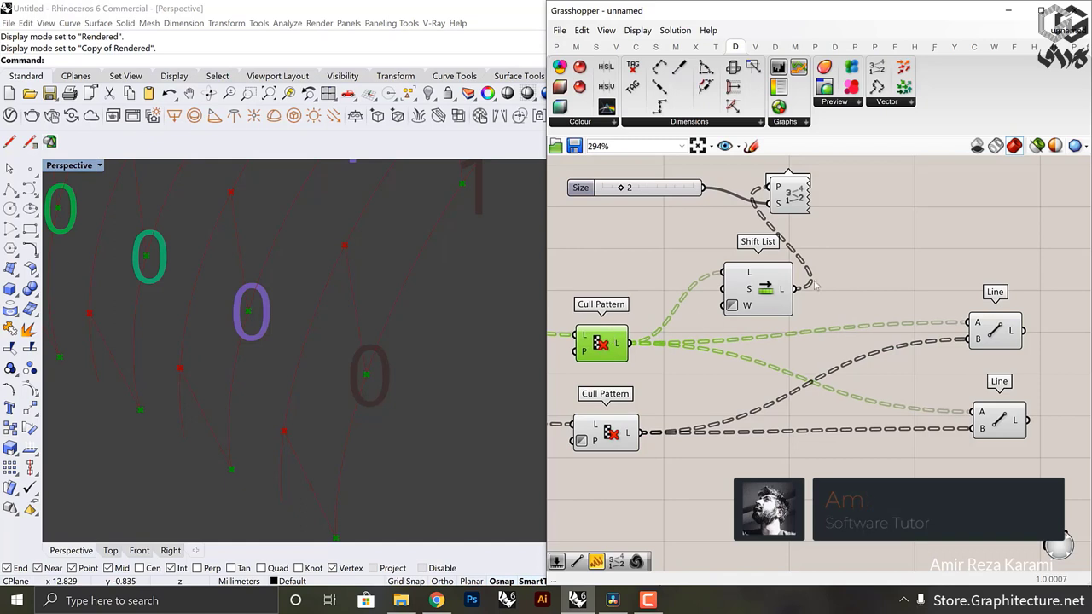
drag(797, 290, 971, 322)
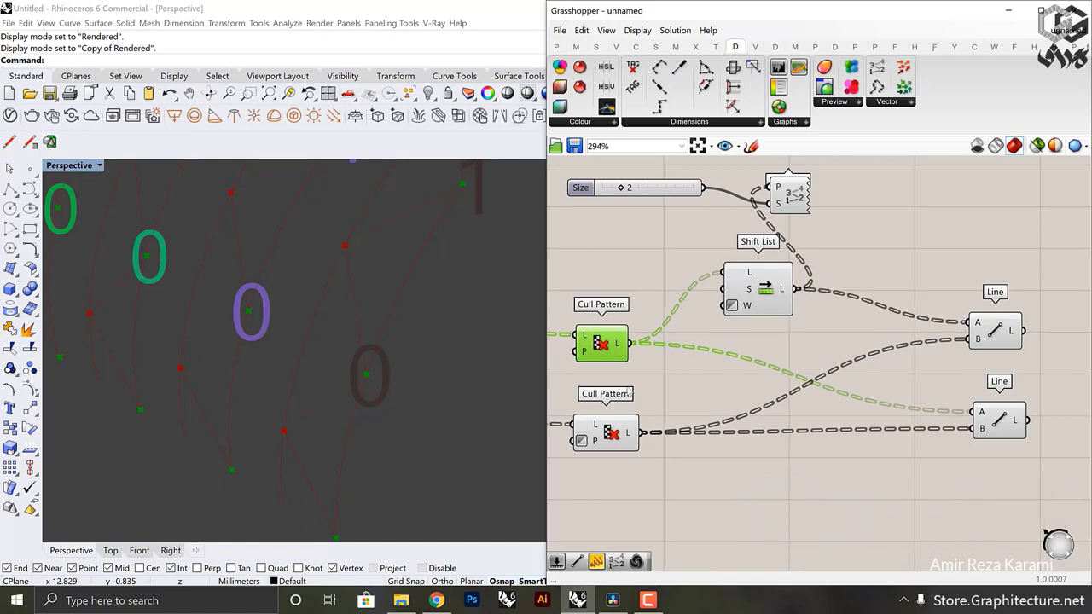
Step: Highlight the second Line's preview and switch the Perspective viewport to the Rendered display mode
click(991, 339)
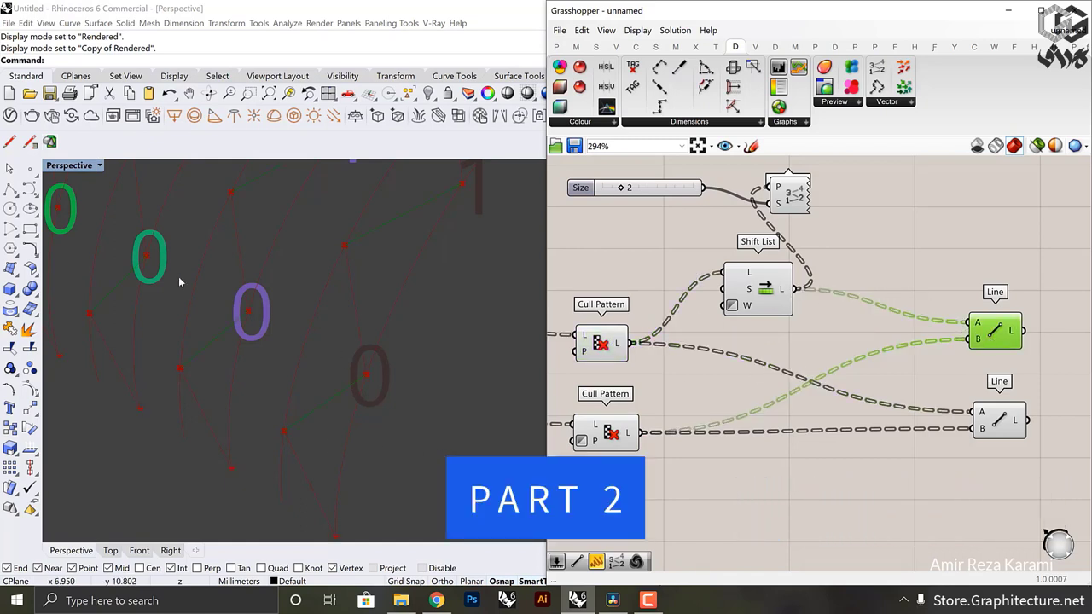
click(99, 166)
click(73, 232)
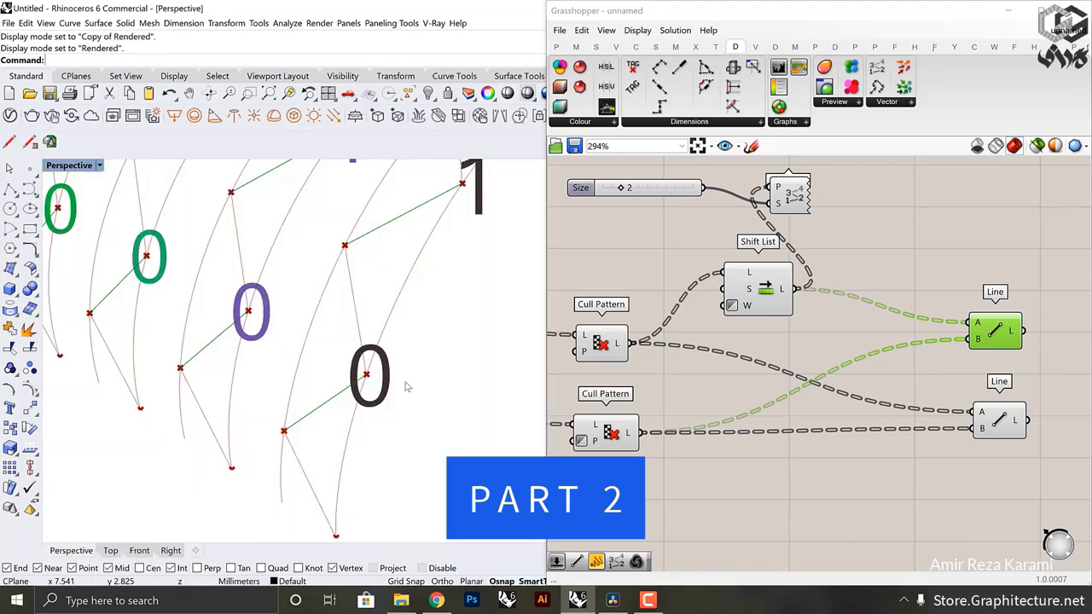
Step: Delete the Point List component and its size slider
click(794, 196)
key(Delete)
click(682, 188)
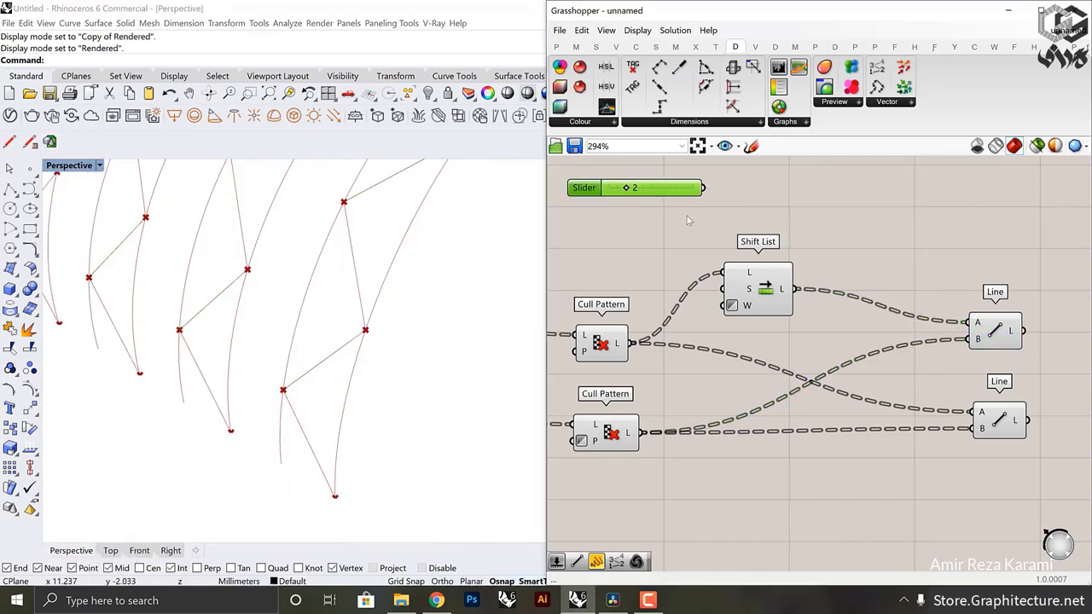
key(Delete)
Step: Compare the lines produced by the two Line components and examine how they connect the division points along the arcs
right_drag(947, 300, 925, 289)
click(974, 299)
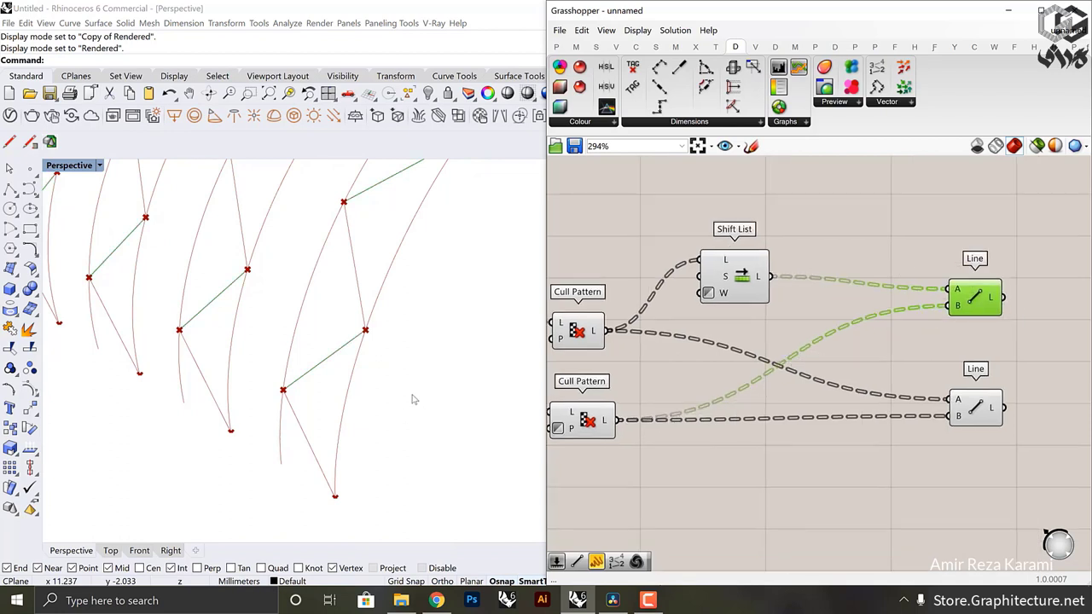
click(963, 409)
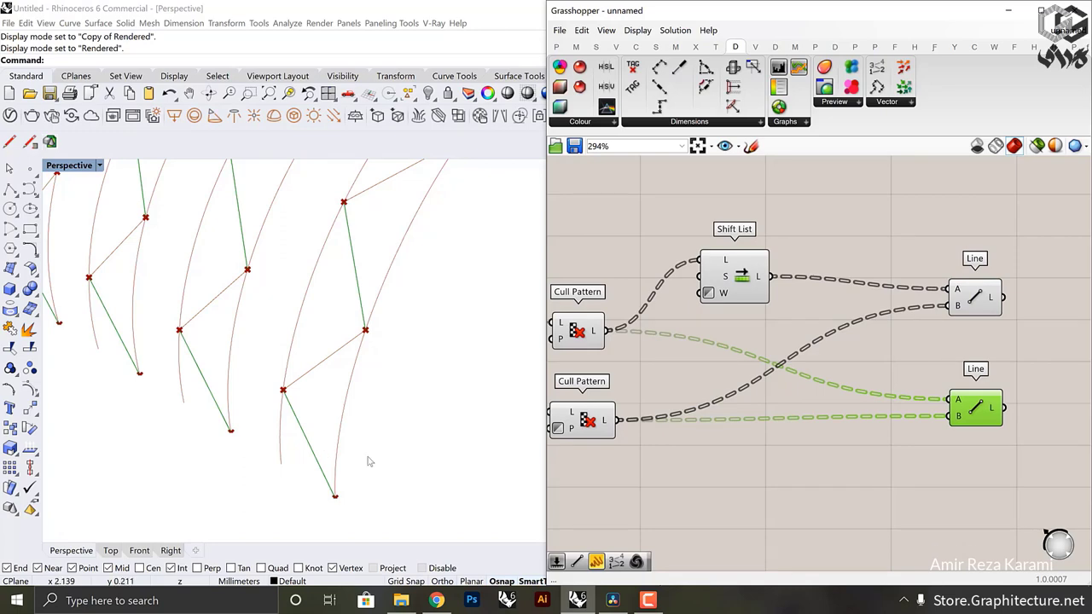
scroll(363, 445, down, 6)
right_drag(378, 411, 279, 437)
shift+right_drag(279, 437, 378, 314)
scroll(361, 341, up, 9)
right_drag(334, 354, 544, 310)
scroll(156, 380, up, 3)
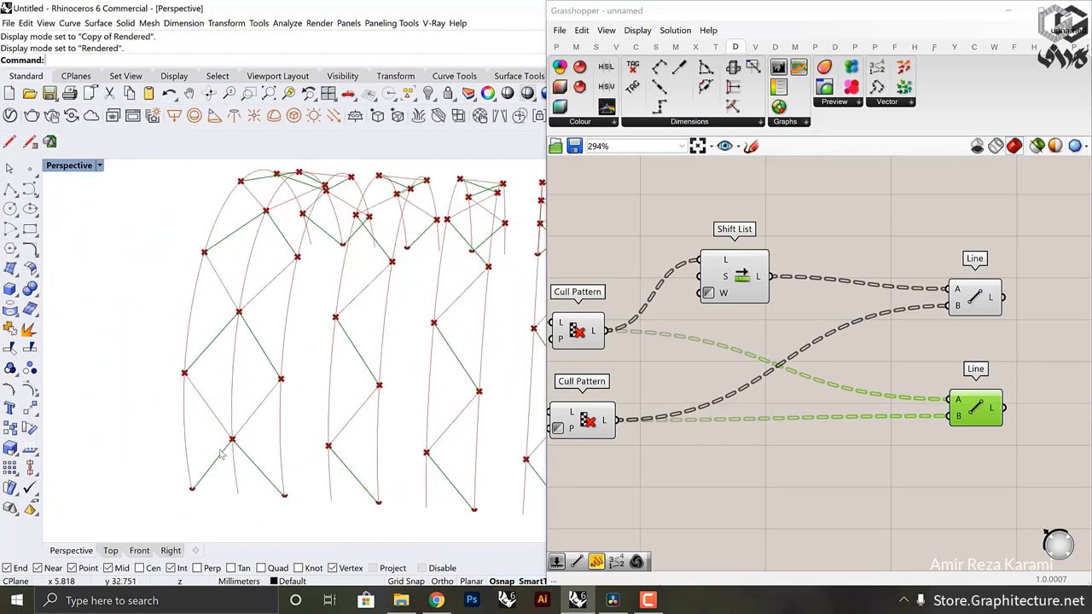
Step: Try a count of 12 on the slider feeding both Divide Curve components, and set it back to 11
right_drag(589, 316, 1033, 331)
scroll(904, 353, down, 2)
scroll(811, 367, up, 4)
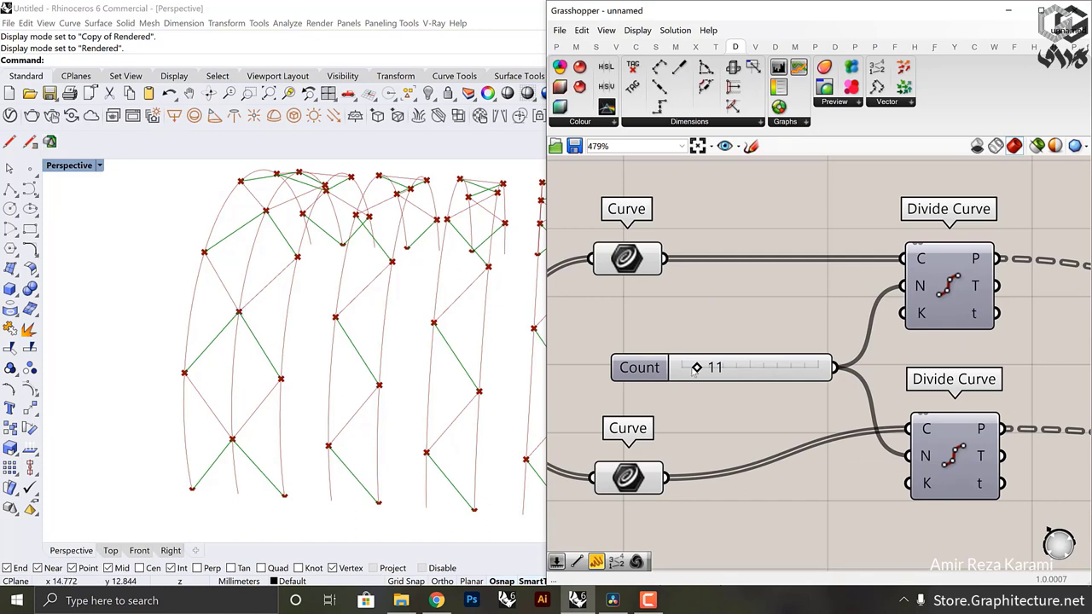
double_click(695, 367)
text(12)
key(Return)
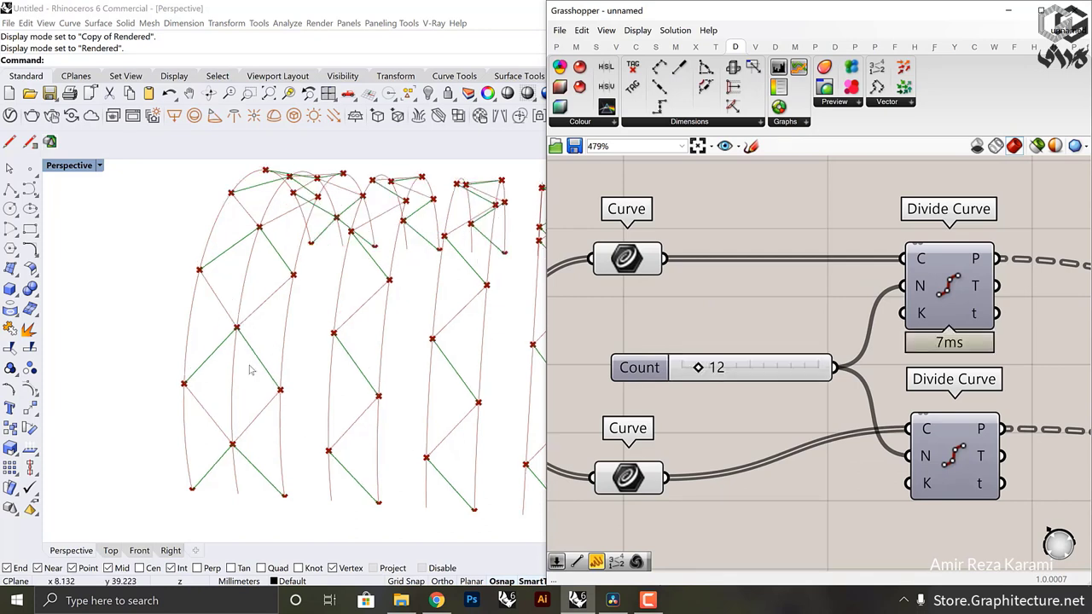
double_click(700, 368)
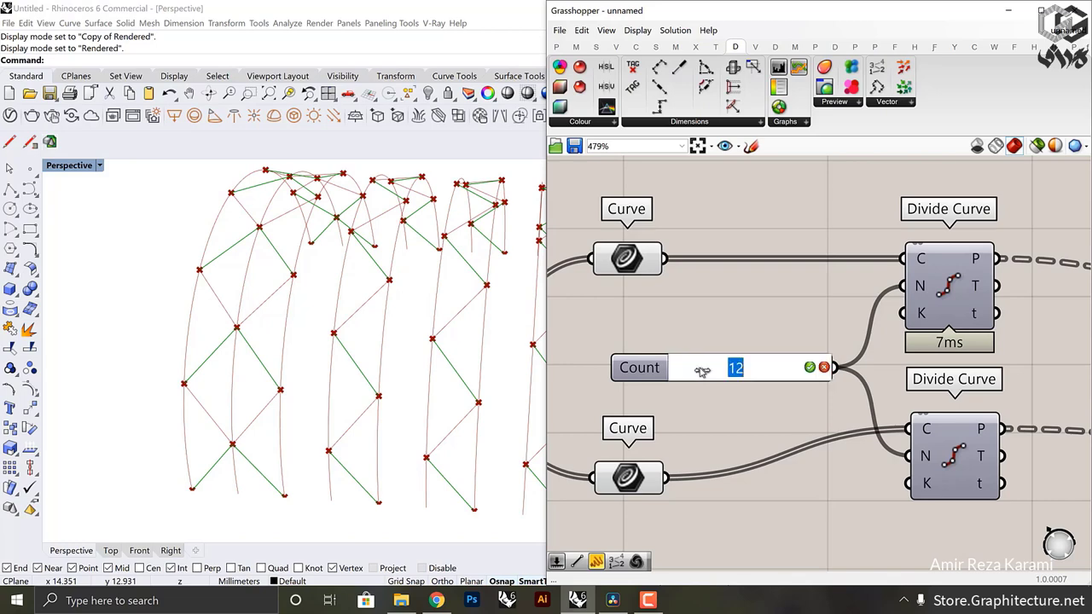
text(11)
key(Return)
Step: Move the Step and Count sliders of the Series component up, just below the arc multiple group
scroll(765, 415, down, 2)
scroll(766, 414, down, 6)
right_drag(861, 373, 1083, 329)
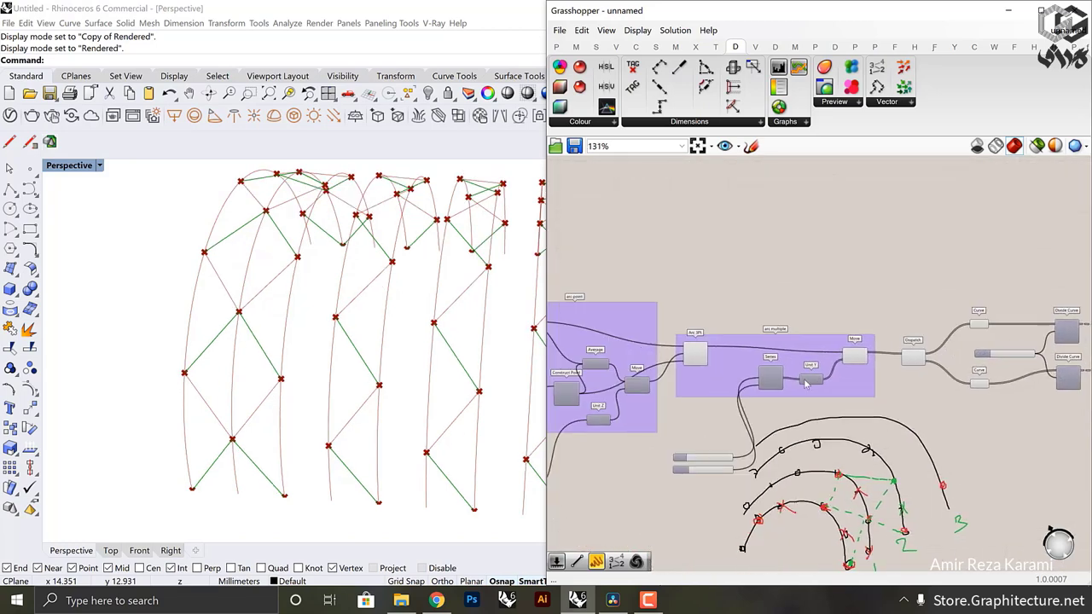
scroll(753, 381, up, 5)
scroll(775, 424, up, 1)
right_drag(776, 424, 873, 357)
drag(768, 518, 768, 405)
drag(754, 554, 752, 461)
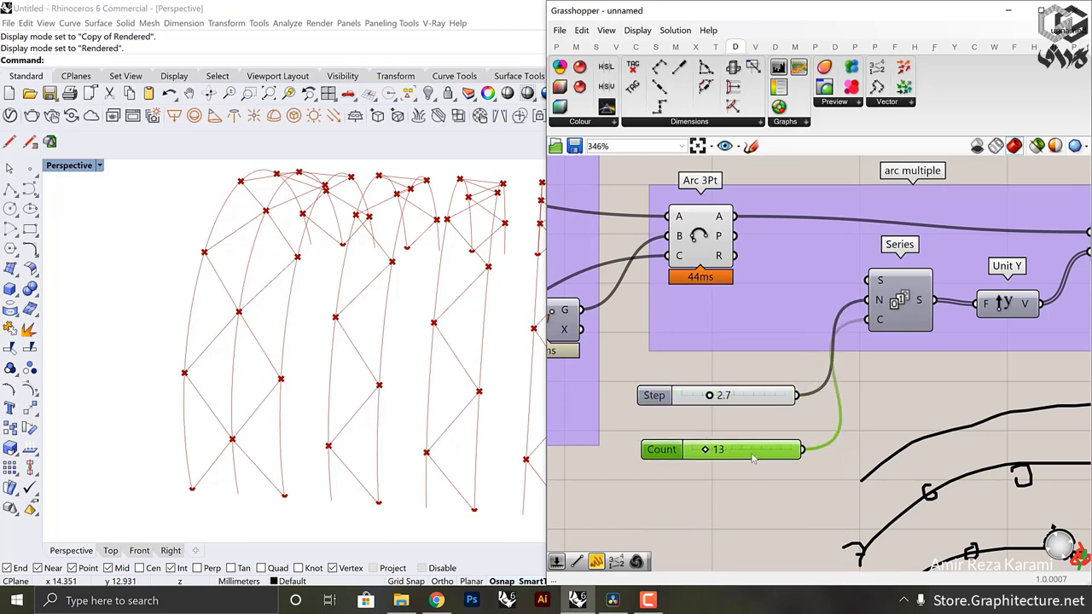
Step: Set the Count slider of the arc multiple Series component to 14 and inspect the resulting arches in the Perspective view
double_click(752, 459)
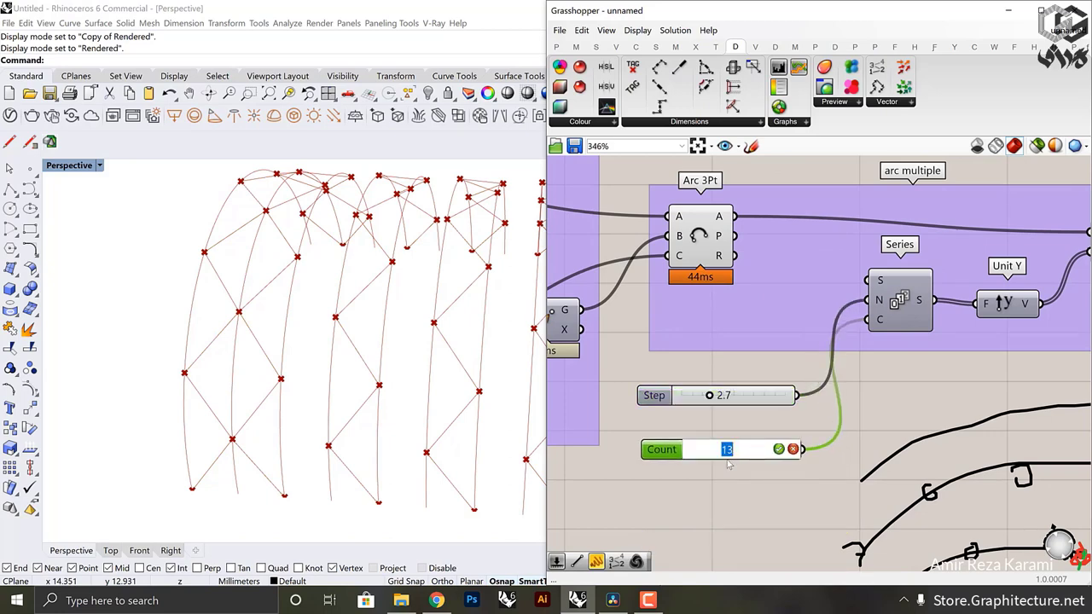
key(Return)
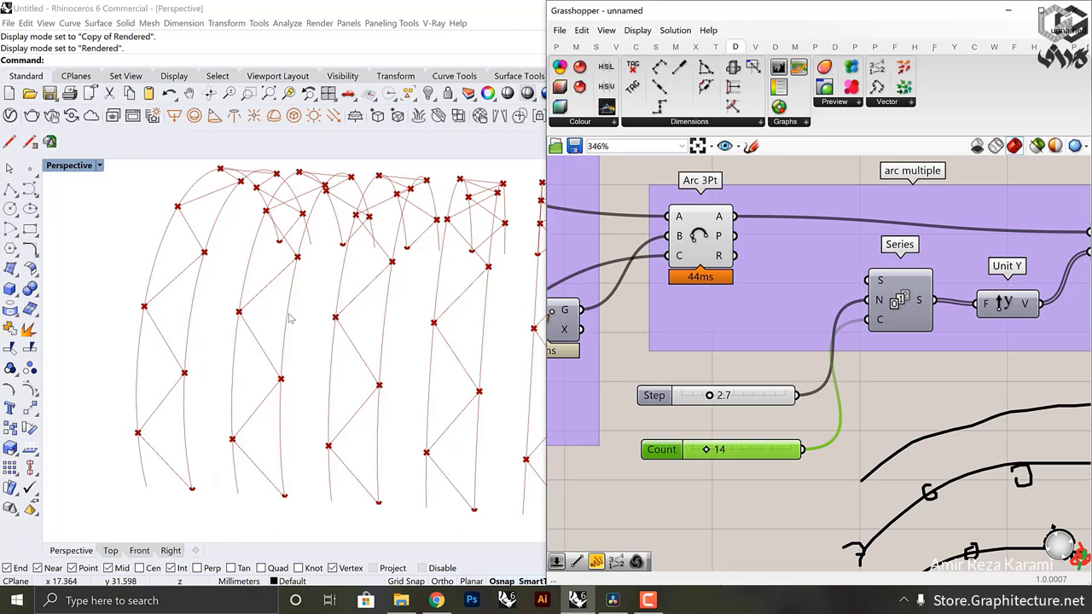
right_drag(291, 317, 361, 381)
scroll(361, 381, up, 8)
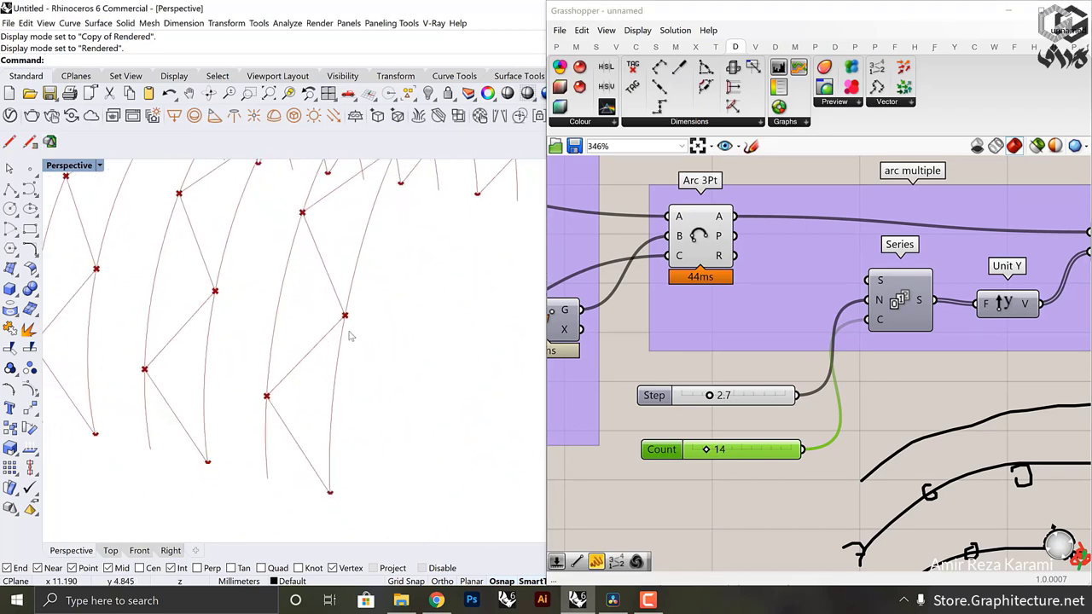
right_drag(316, 359, 380, 329)
scroll(843, 378, down, 6)
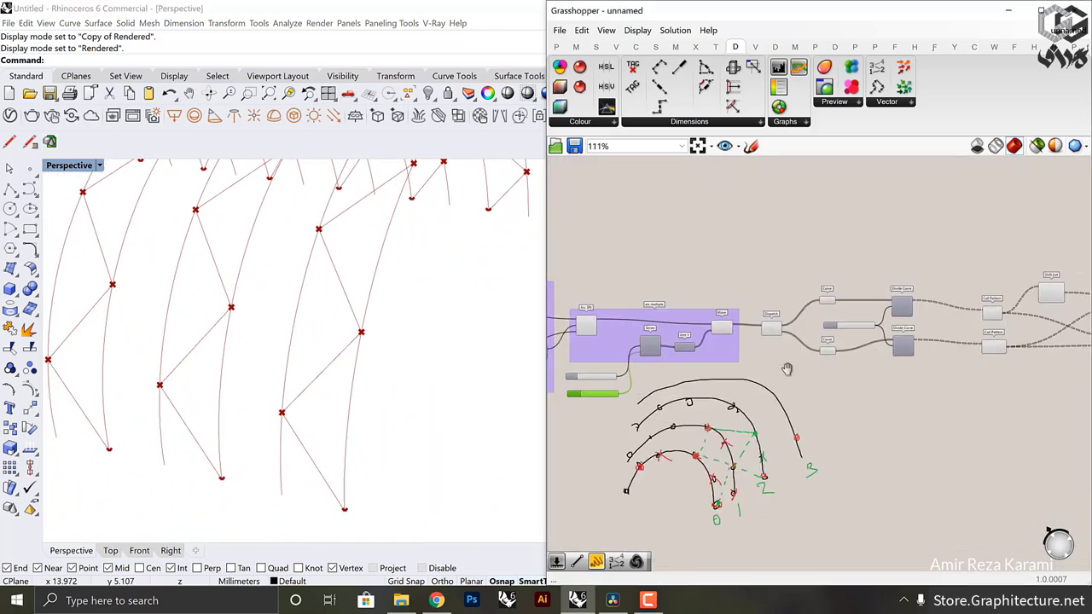
Step: Highlight each of the two Line components in turn and compare which diagonals they draw between the arches
scroll(872, 332, up, 8)
drag(872, 383, 872, 354)
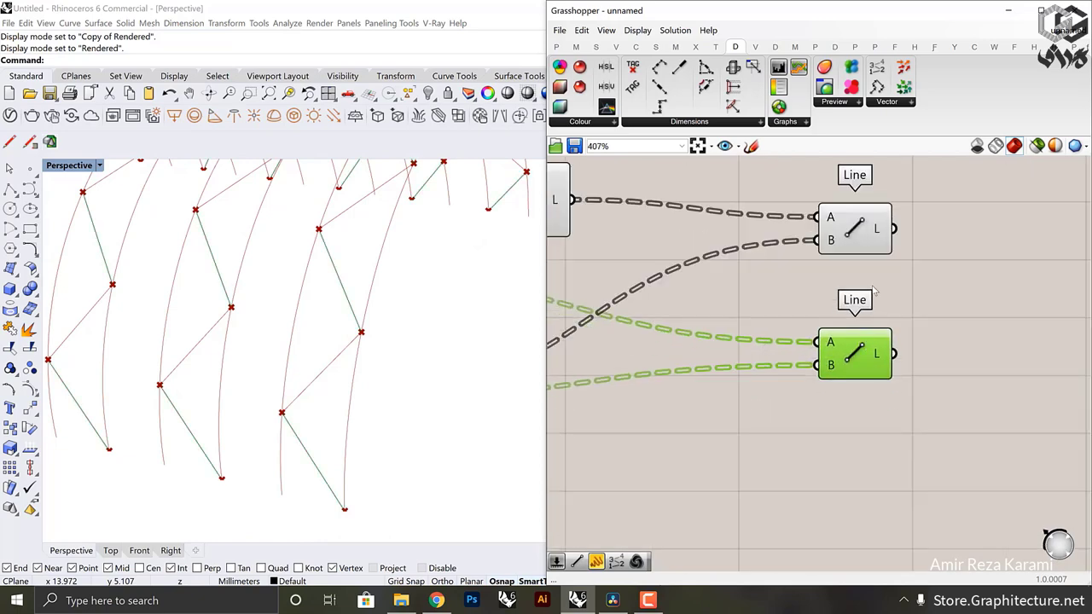
click(873, 235)
mouse_move(880, 256)
mouse_down()
mouse_move(876, 291)
mouse_move(876, 272)
mouse_up()
scroll(397, 384, down, 6)
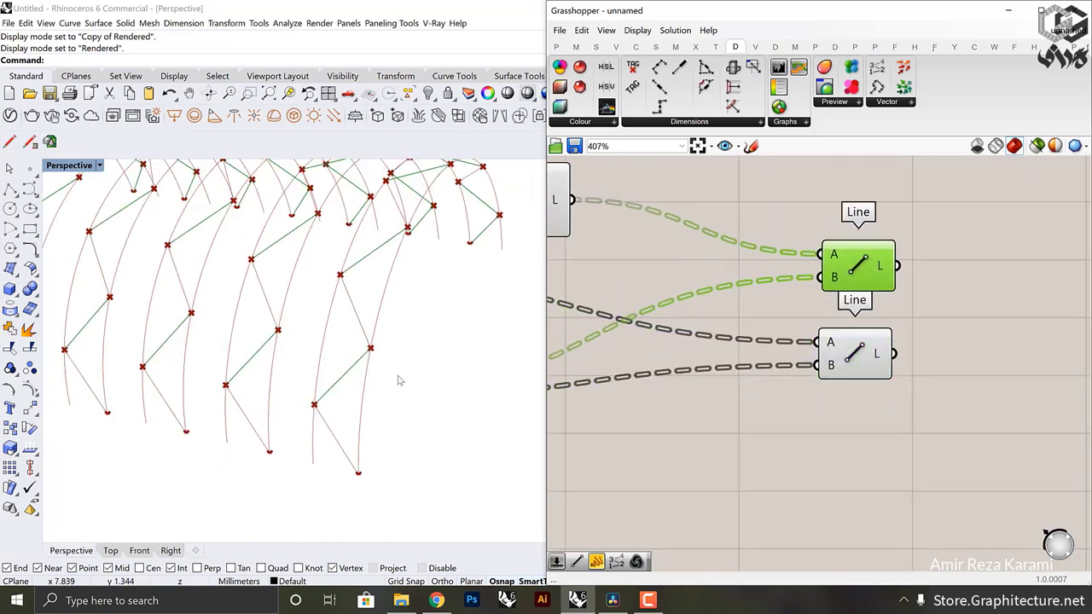
shift+right_drag(395, 388, 440, 389)
scroll(666, 436, down, 5)
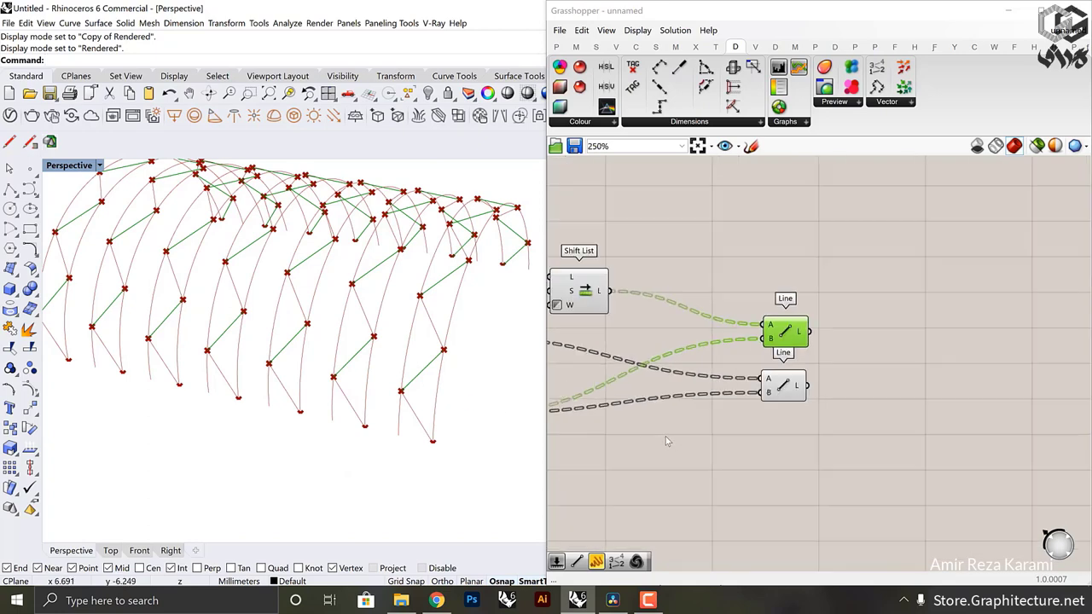
Step: Review the arch sketch and the Cull Pattern, Shift List and Line components, and move the lower Line component down to separate the pair
right_drag(602, 443, 884, 371)
scroll(785, 412, up, 6)
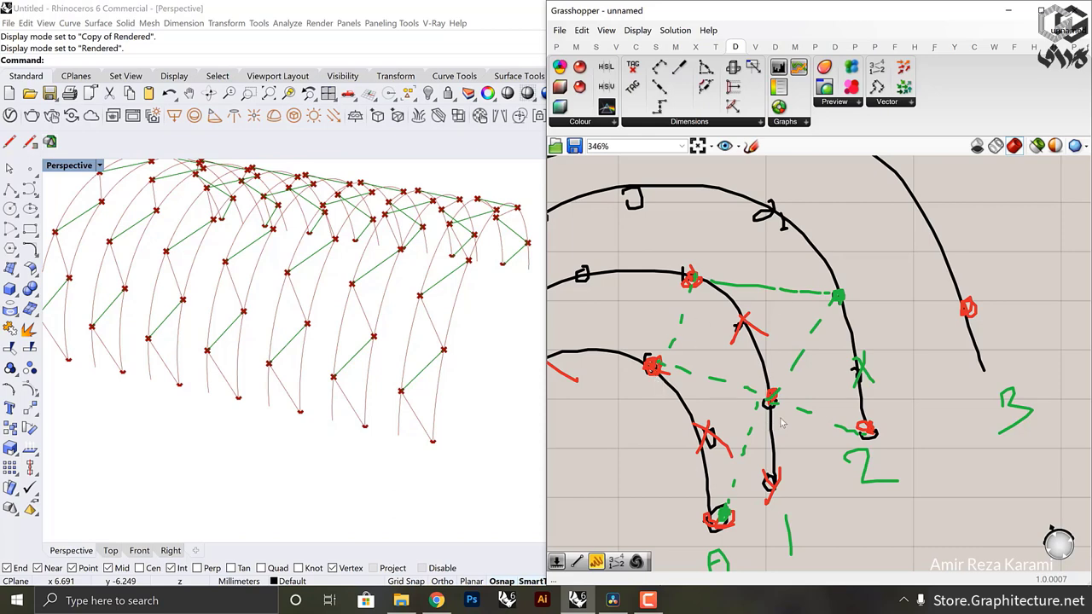
scroll(778, 424, down, 8)
right_drag(1037, 331, 916, 360)
scroll(862, 328, up, 5)
scroll(915, 360, down, 2)
drag(1058, 389, 771, 232)
scroll(965, 321, up, 3)
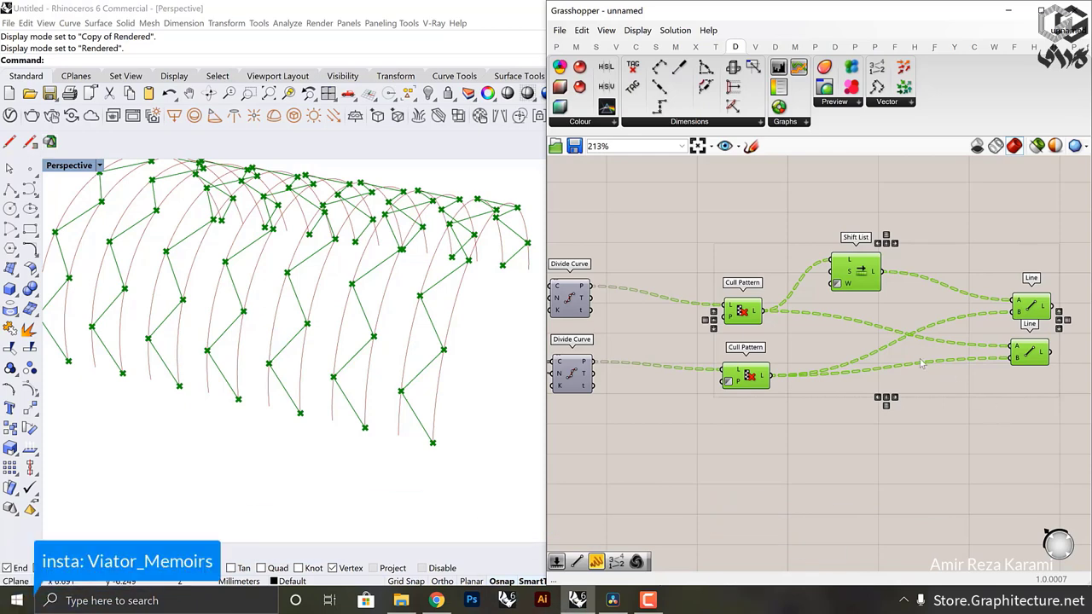
click(1063, 385)
drag(1031, 347, 1036, 364)
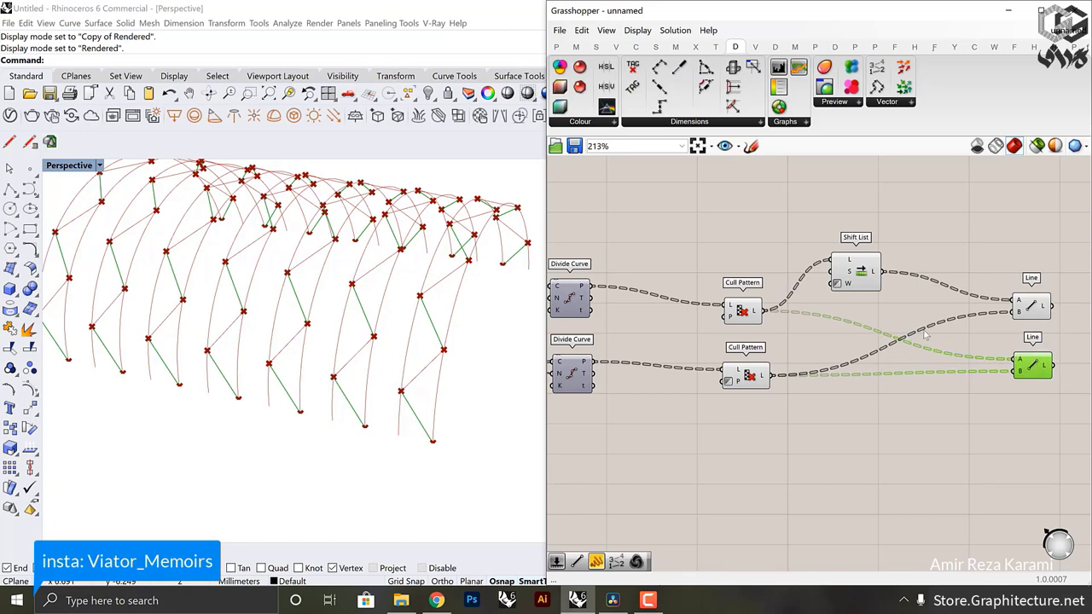
Step: Examine the two Divide Curve components and the Count slider that feeds both of them
right_drag(682, 375, 863, 335)
scroll(774, 319, up, 2)
scroll(956, 336, down, 1)
right_drag(955, 336, 1027, 328)
scroll(794, 316, down, 1)
right_drag(864, 337, 660, 354)
scroll(948, 332, up, 3)
drag(883, 397, 954, 251)
click(667, 290)
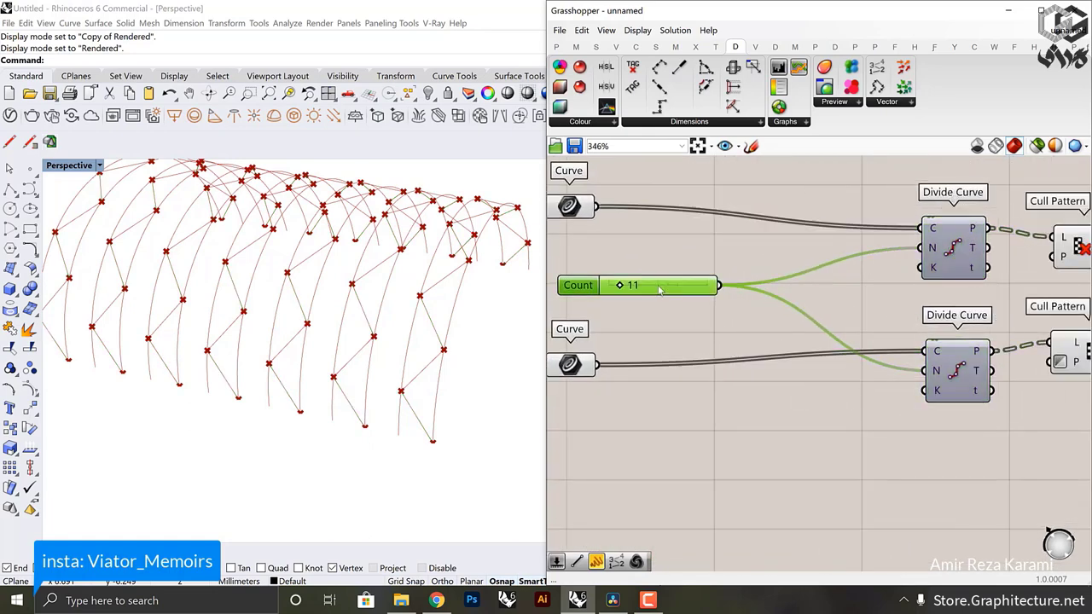
Step: Highlight the two Curve components after Dispatch alternately and compare their sets of arches in the Perspective view
right_drag(668, 290, 821, 310)
click(731, 231)
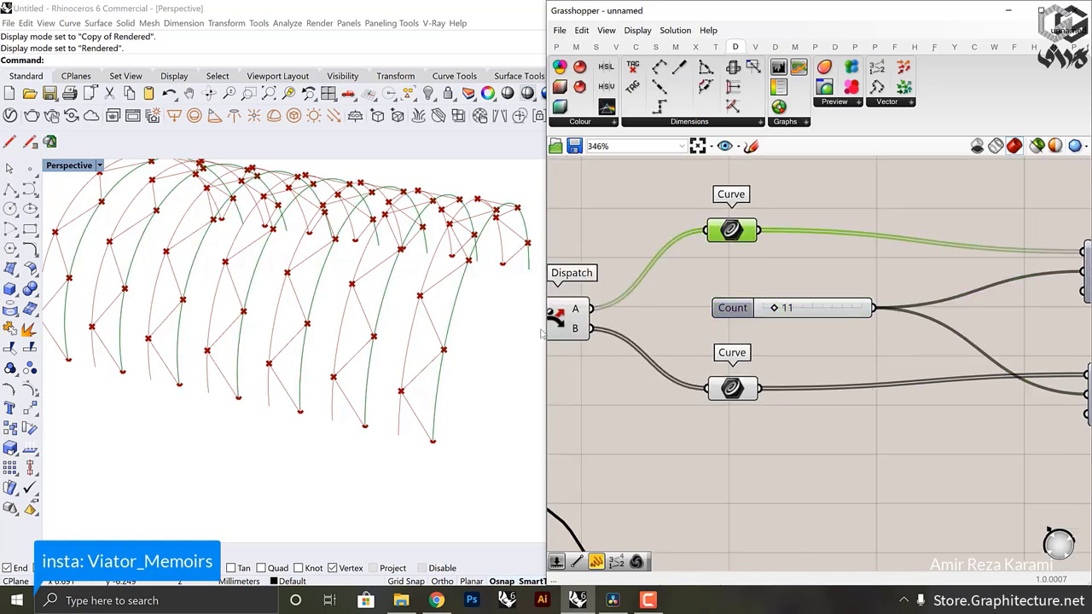
right_drag(512, 290, 453, 439)
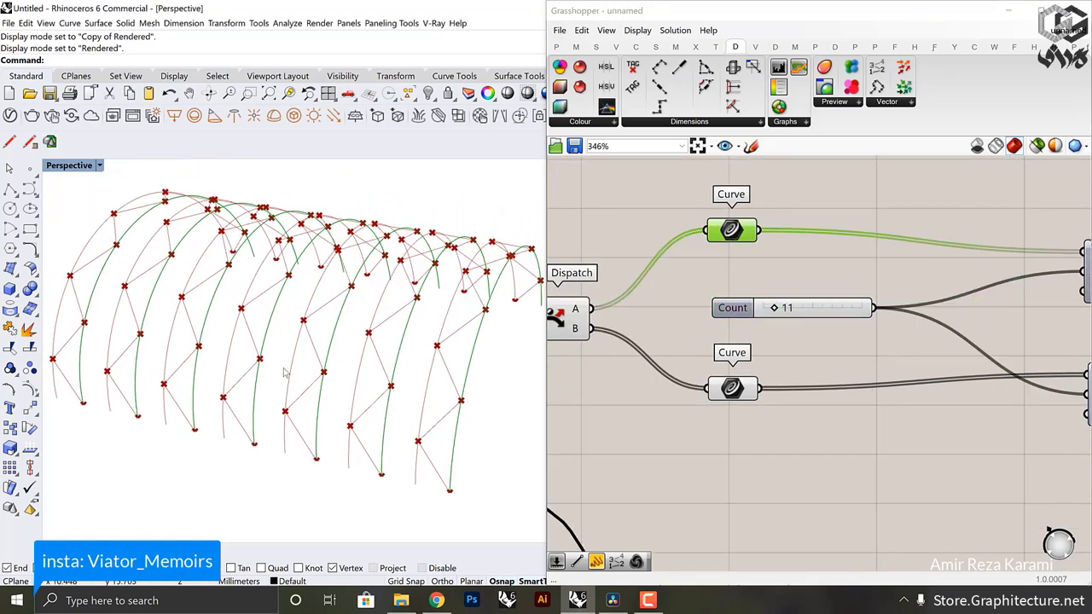
click(736, 395)
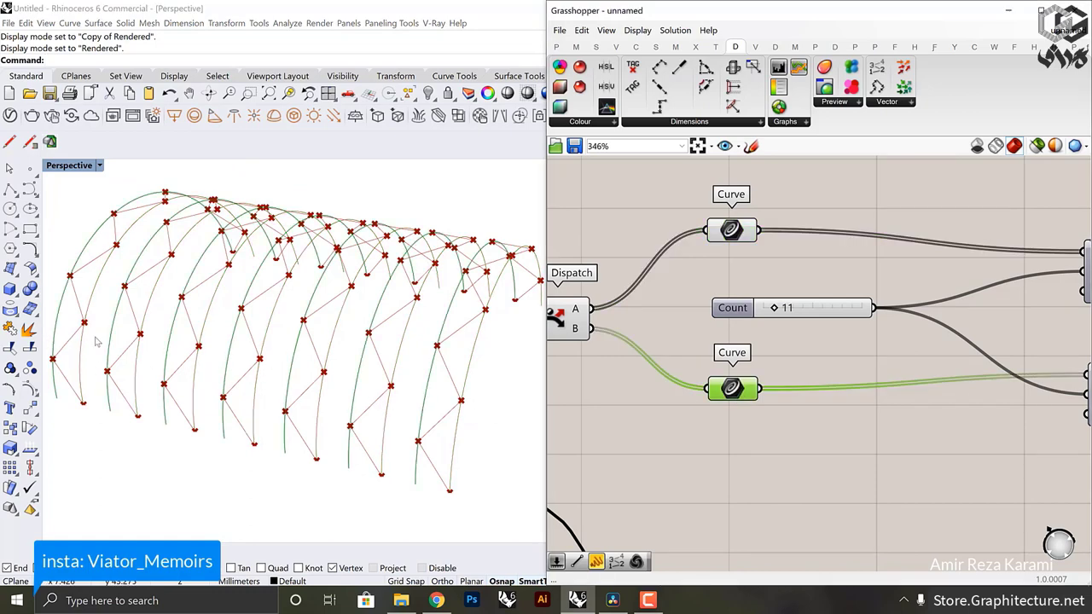
right_drag(97, 342, 72, 334)
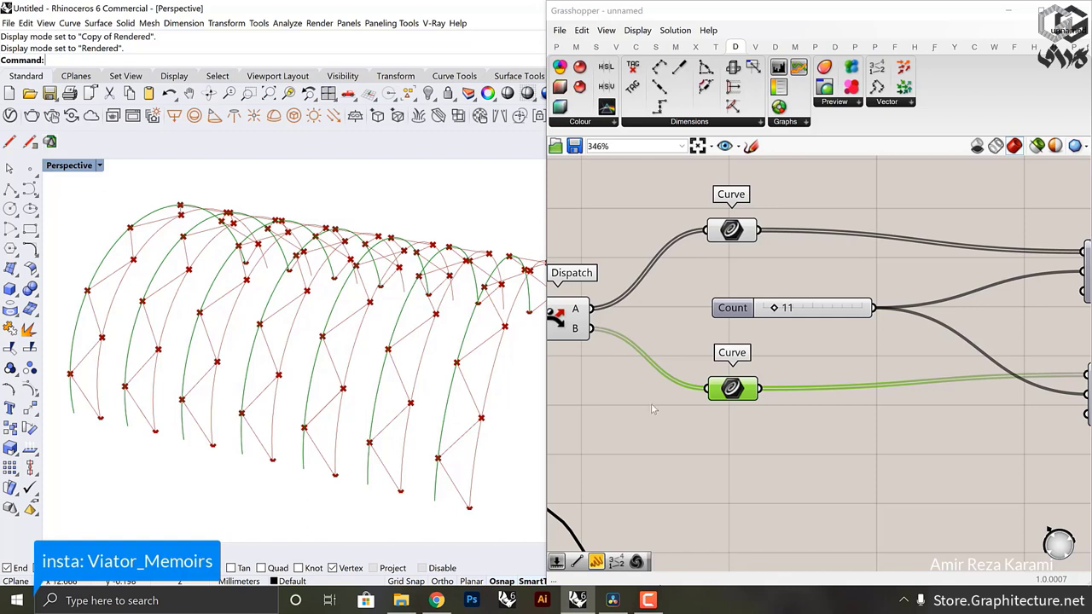
click(734, 249)
click(731, 231)
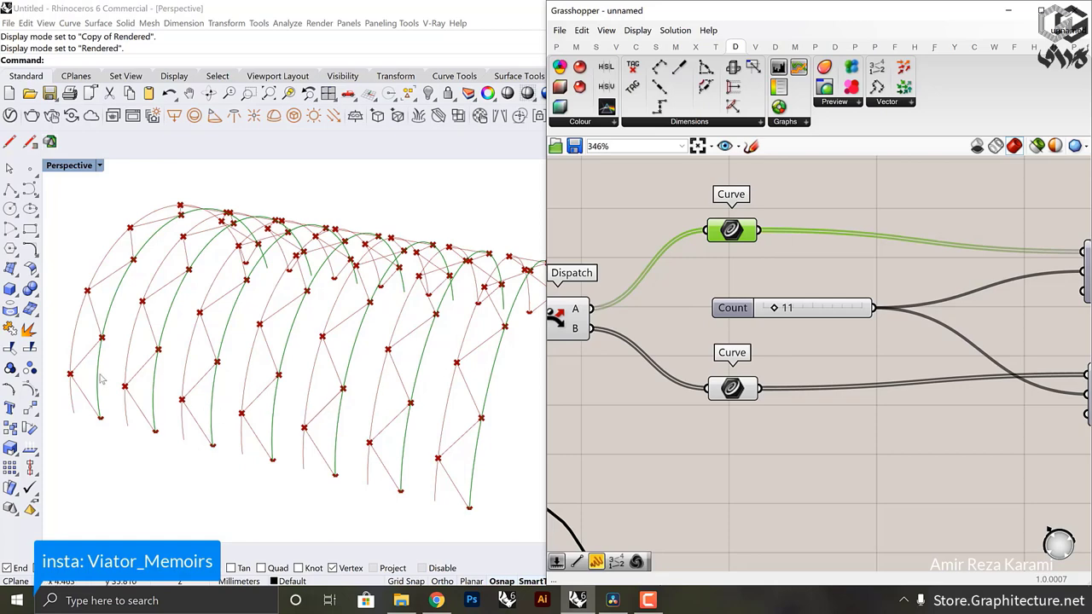
click(731, 390)
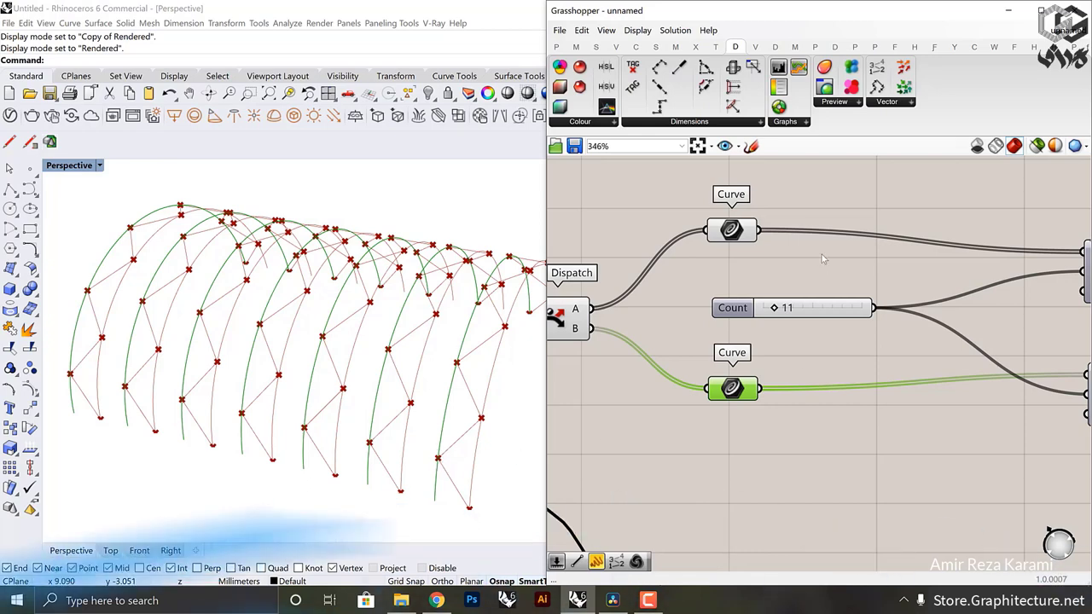
click(732, 231)
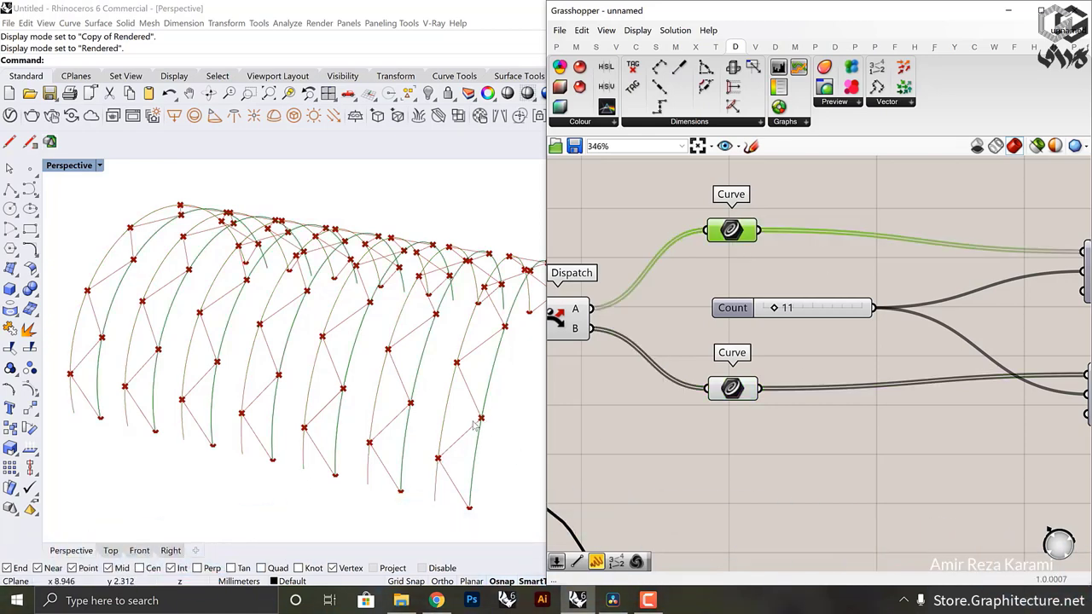
Step: Add a Shift List component fed by the upper Curve component and invert its W input
scroll(814, 294, down, 3)
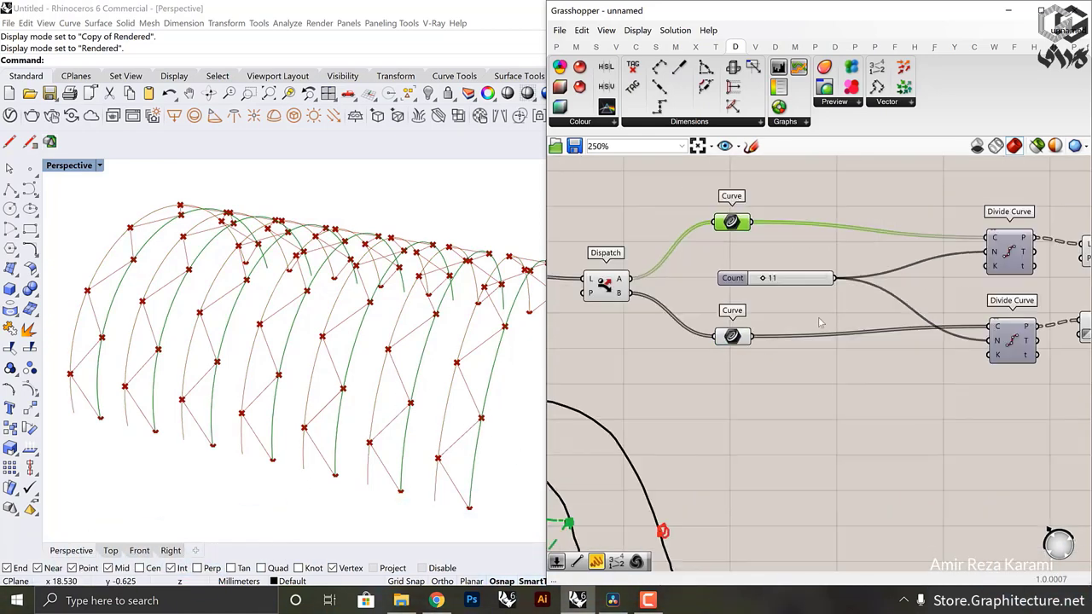
double_click(813, 390)
text(shift)
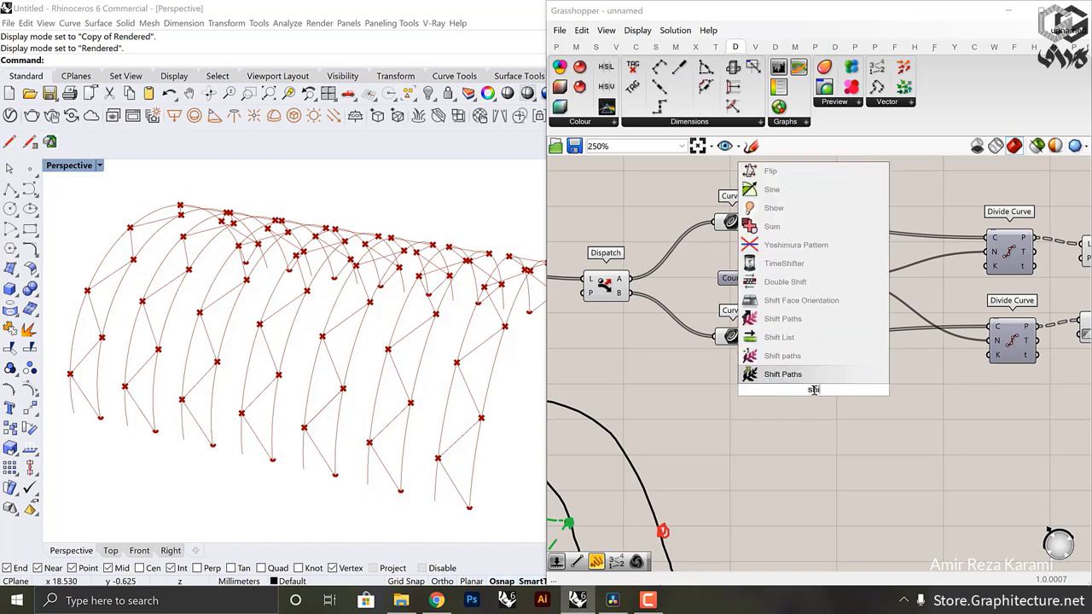
key(Return)
drag(751, 222, 848, 410)
scroll(823, 426, up, 3)
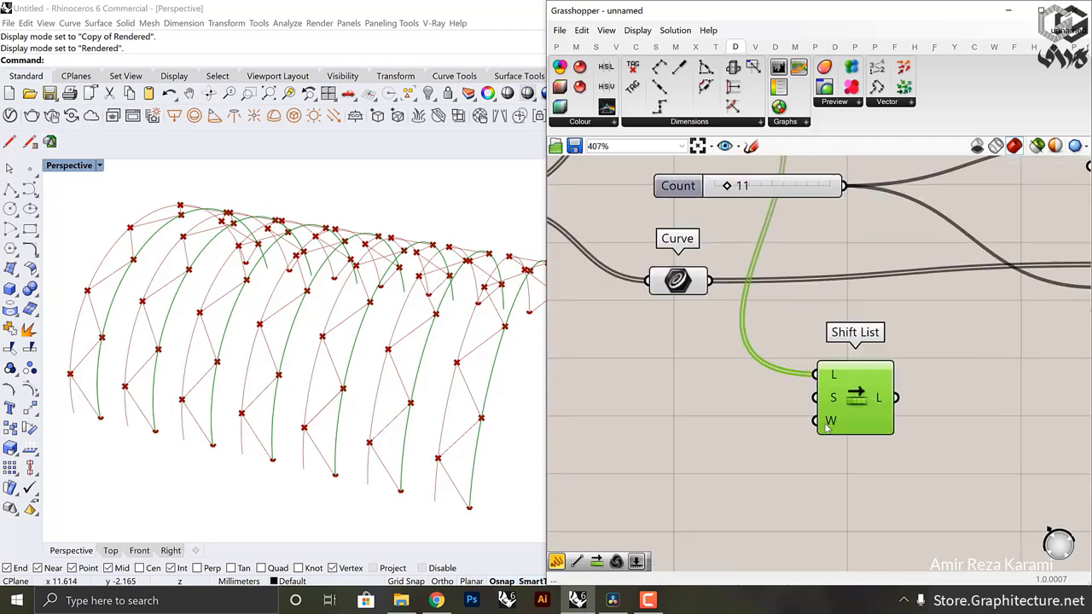
right_click(833, 421)
click(871, 480)
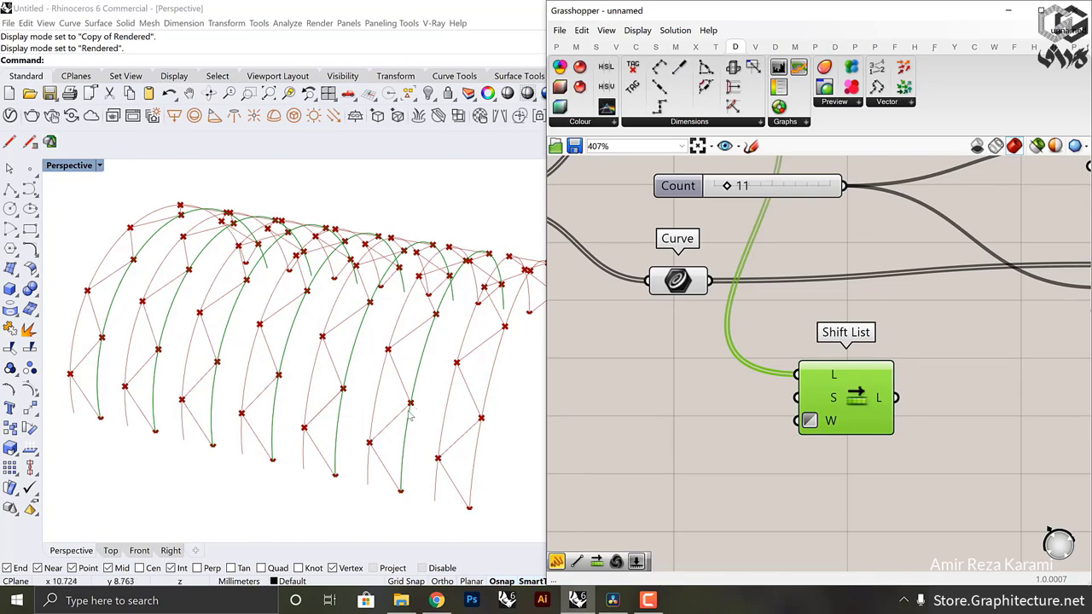
Step: Change the Perspective viewport's display mode to Copy of Rendered
click(99, 165)
click(102, 325)
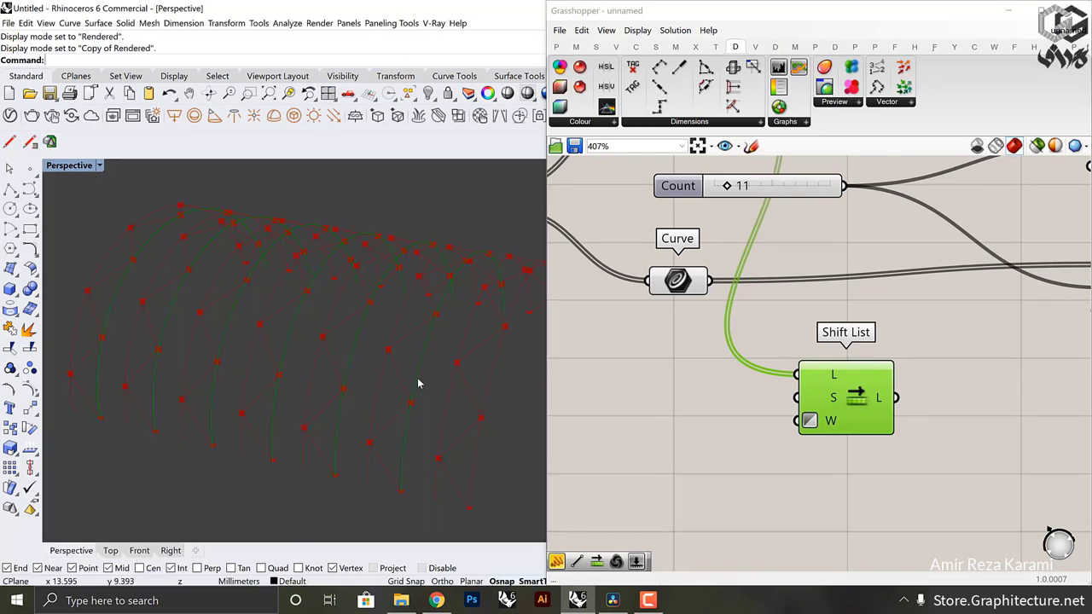
right_drag(783, 359, 764, 315)
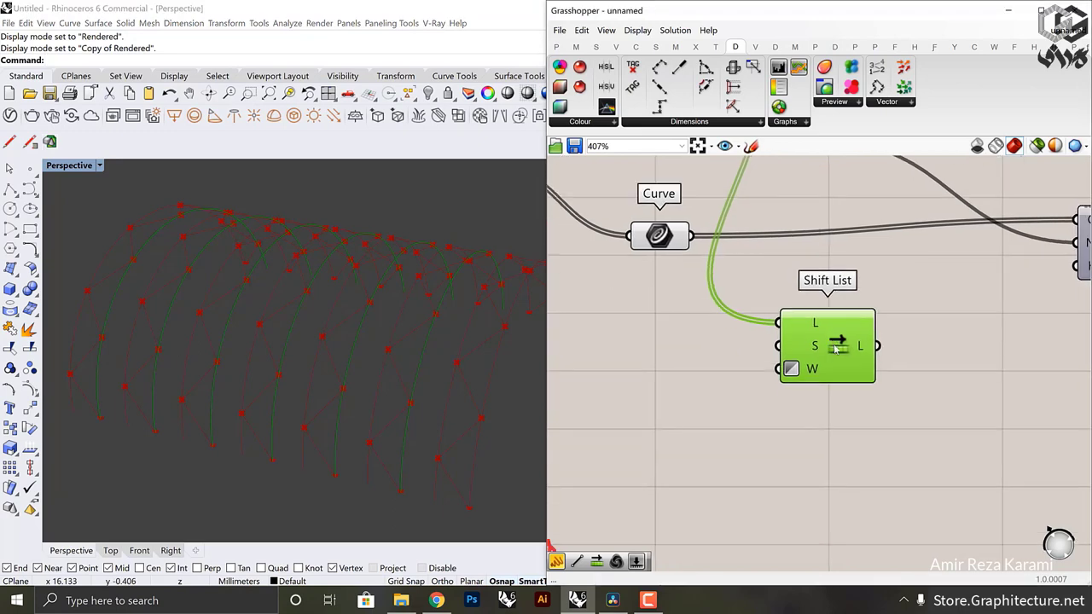
Step: Duplicate the new Shift List component below the original and feed the copy's list input from the lower Curve component
scroll(858, 375, down, 3)
scroll(864, 381, up, 2)
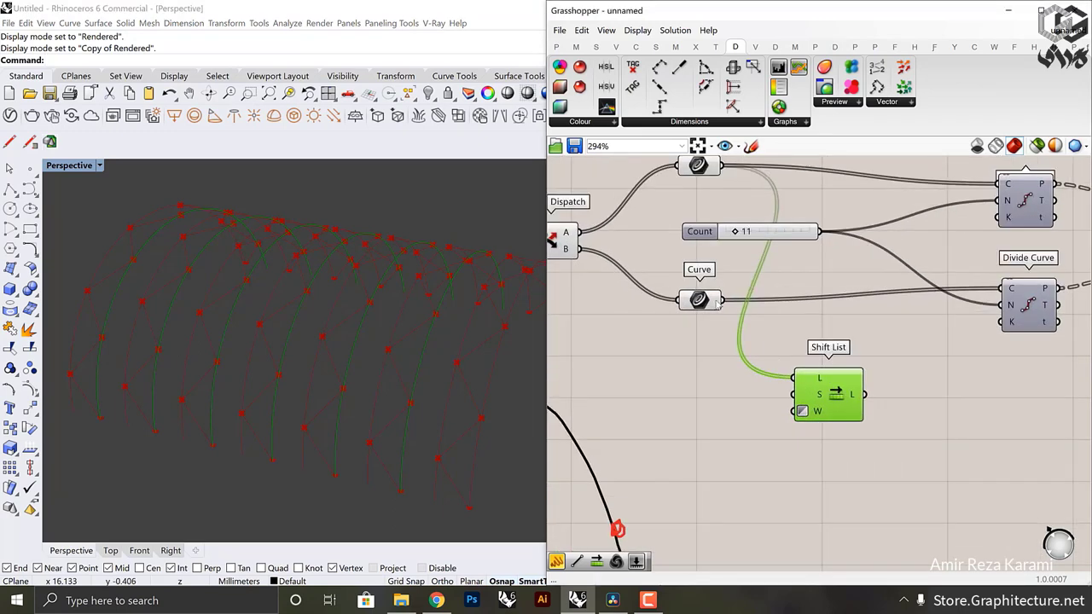
drag(698, 306, 699, 305)
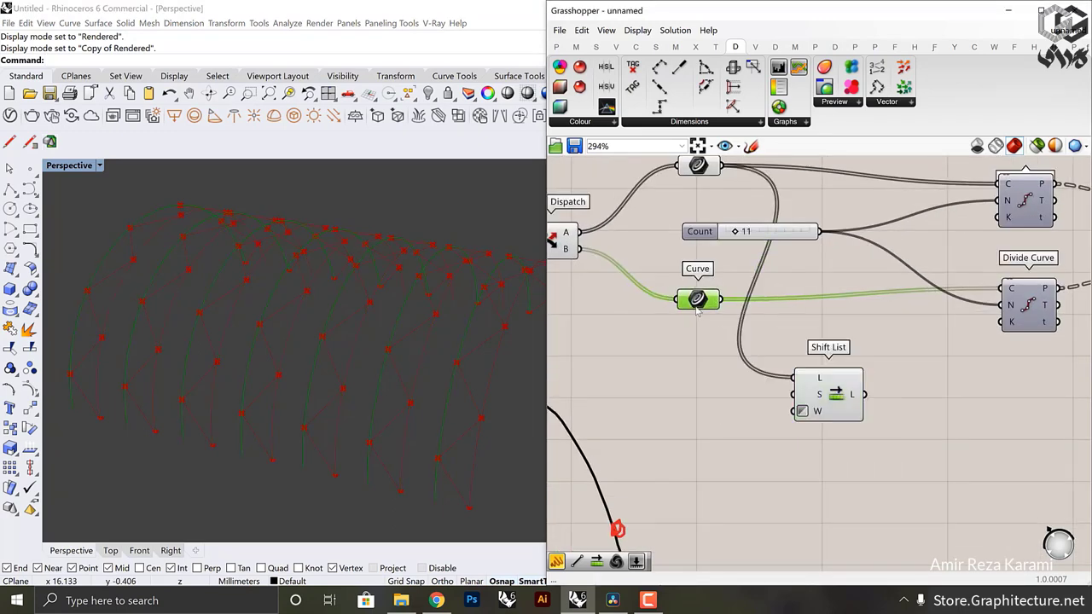
click(832, 380)
drag(855, 360, 860, 351)
key(ctrl+c)
key(ctrl+v)
drag(865, 390, 861, 489)
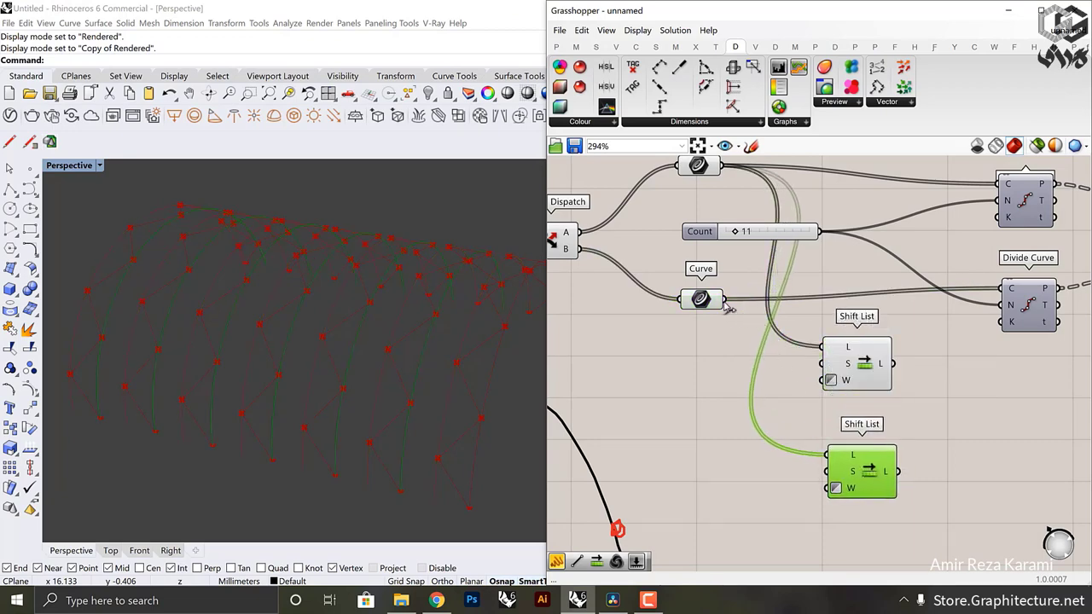
drag(727, 307, 828, 455)
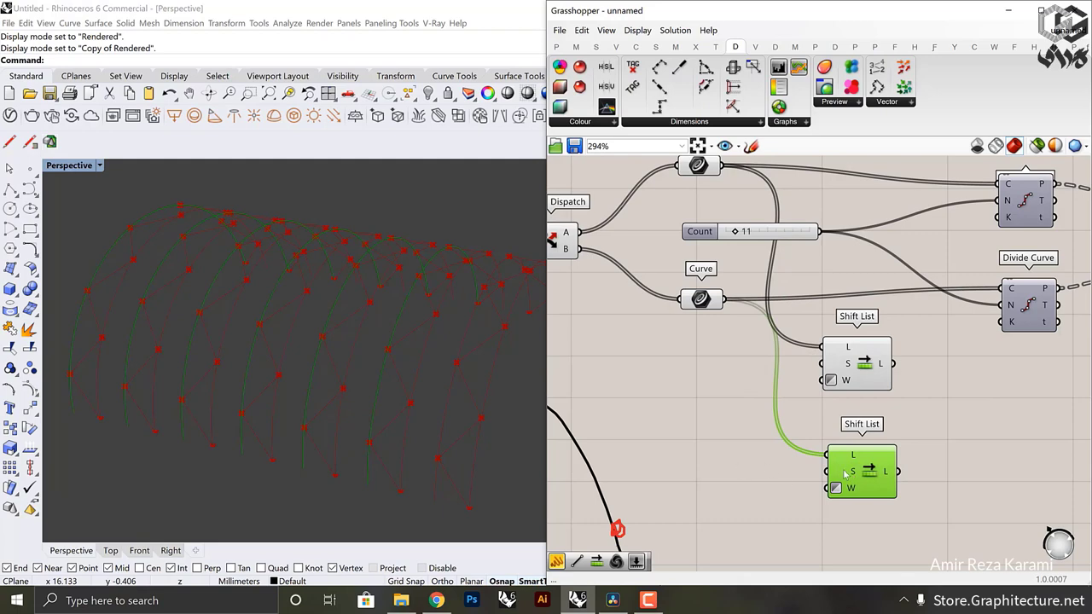
Step: Set the shift offset (S) of the copied Shift List to 1 and align it under the original
right_click(845, 472)
mouse_move(934, 498)
text(1)
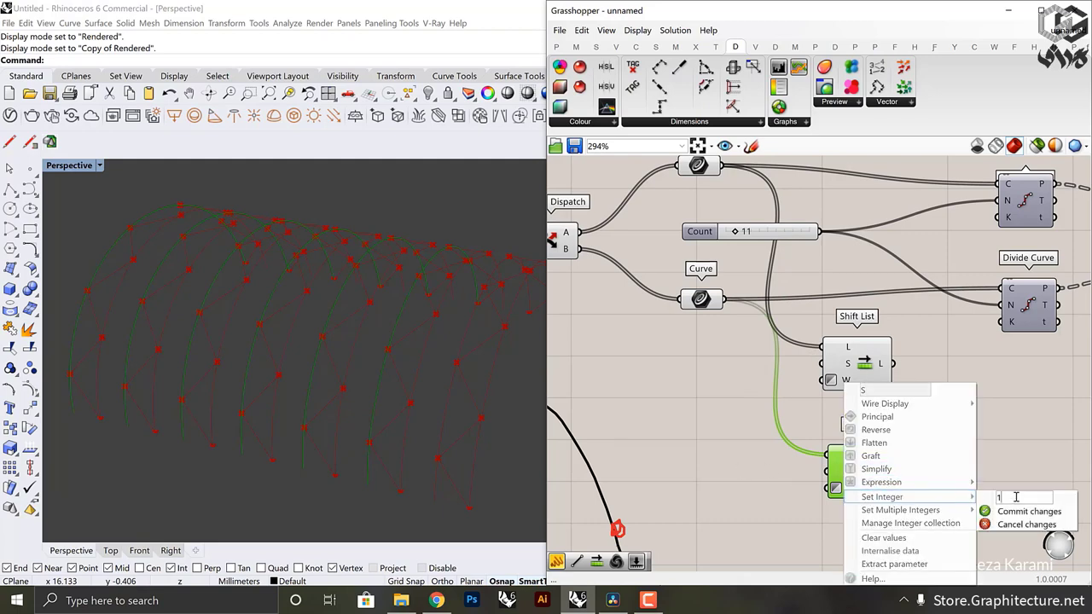
click(1028, 511)
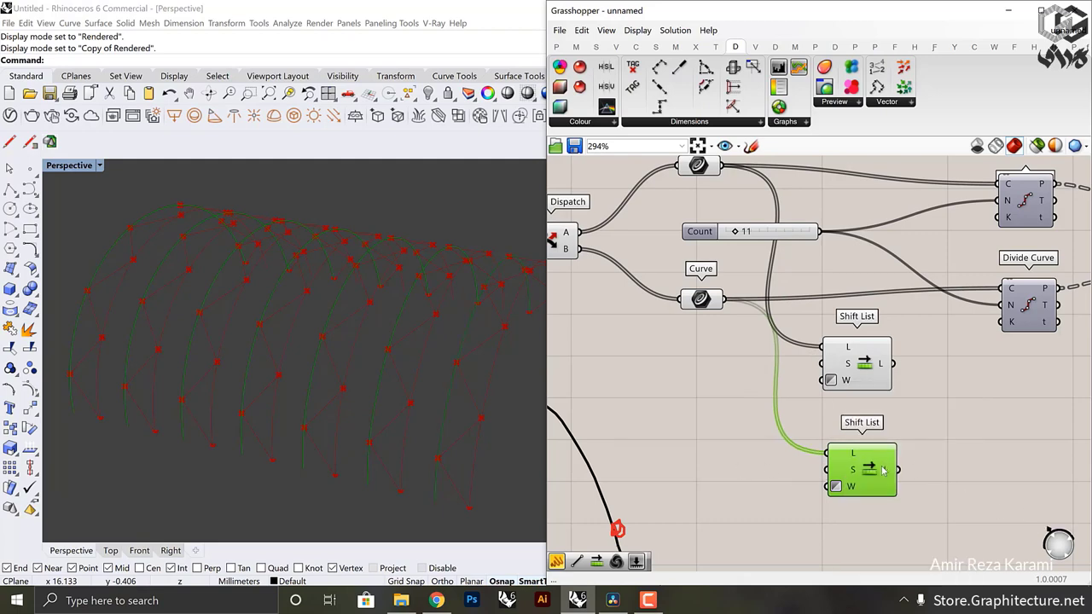
drag(873, 468, 874, 467)
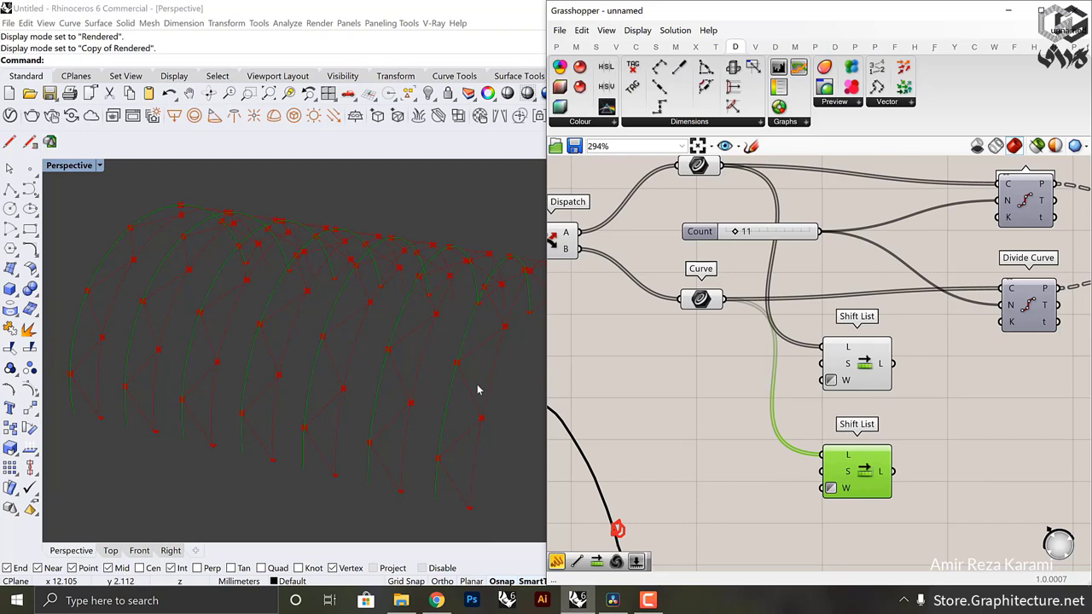
Step: Compare the lower Curve with its Shift List output and reposition both new Shift List components lower on the canvas
click(705, 302)
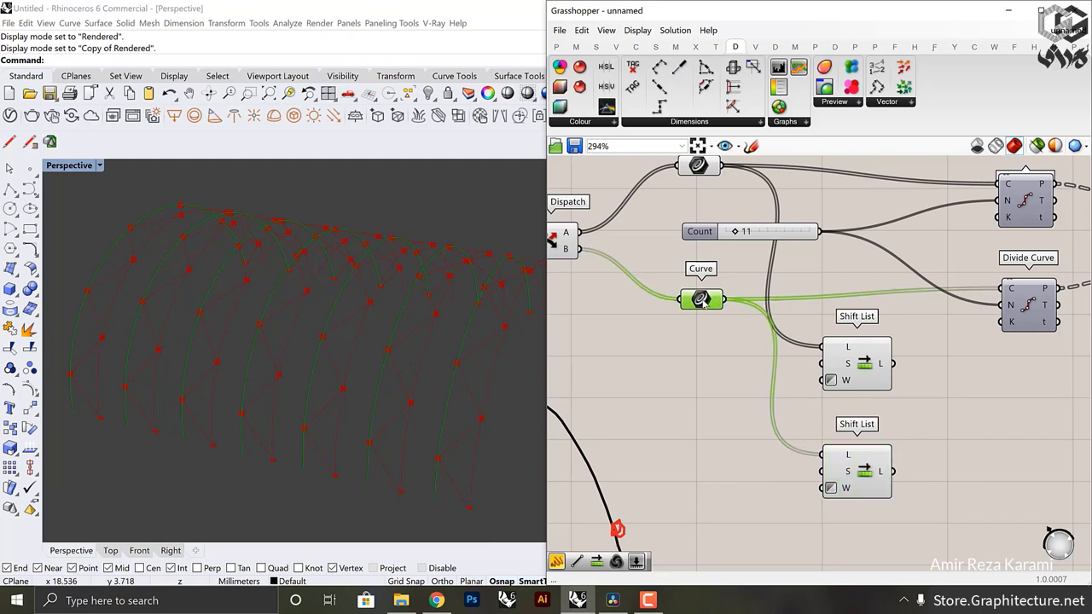
click(862, 476)
right_drag(872, 474, 813, 426)
drag(783, 449, 785, 465)
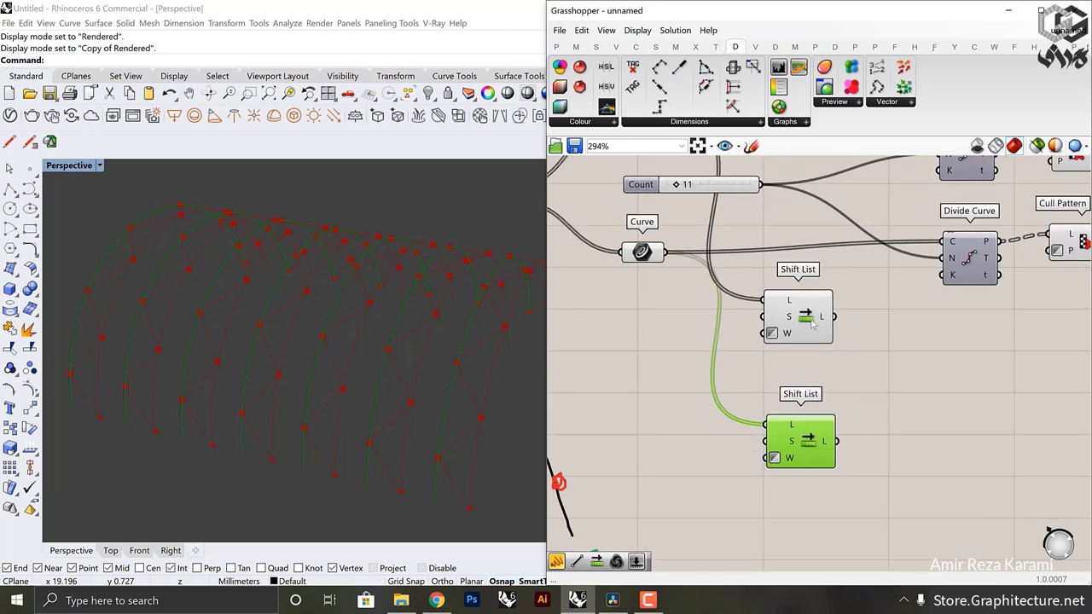
drag(812, 321, 812, 353)
scroll(835, 352, down, 3)
right_drag(839, 370, 784, 362)
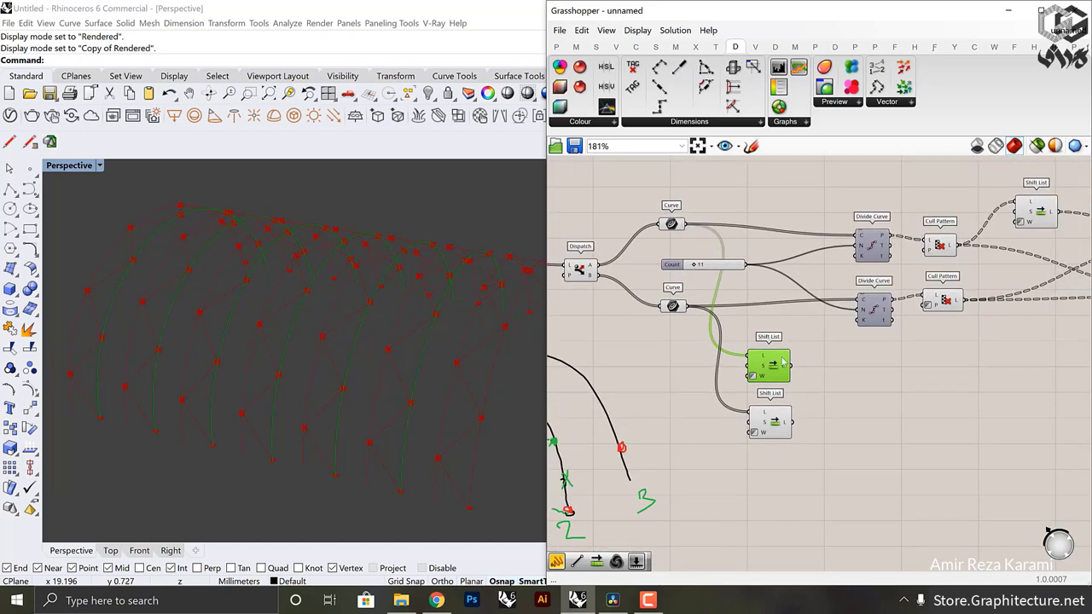
right_drag(937, 397, 817, 390)
scroll(817, 390, down, 3)
scroll(826, 359, up, 4)
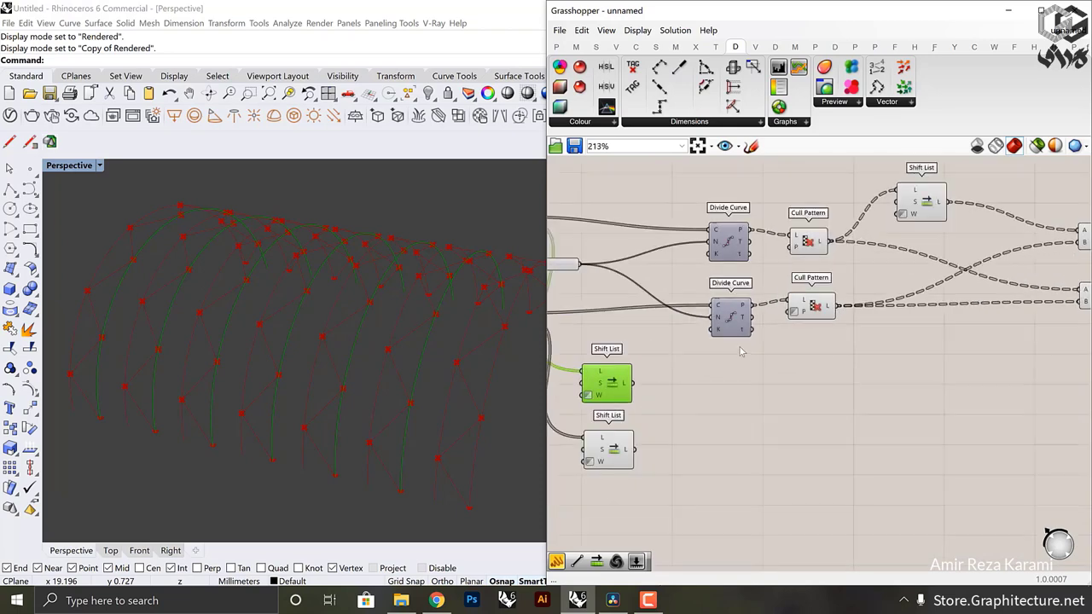
Step: Duplicate the Divide Curve, Cull Pattern, Shift List and Line components as a set and place the copies below the originals
right_drag(621, 356, 696, 362)
scroll(693, 360, down, 3)
drag(1028, 367, 739, 246)
key(ctrl+c)
key(ctrl+v)
drag(762, 292, 769, 388)
Step: Feed the two curve Shift List outputs into the curve inputs (C) of the corresponding copied Divide Curve components
scroll(714, 389, up, 5)
scroll(702, 390, up, 2)
drag(657, 356, 834, 365)
drag(655, 484, 836, 508)
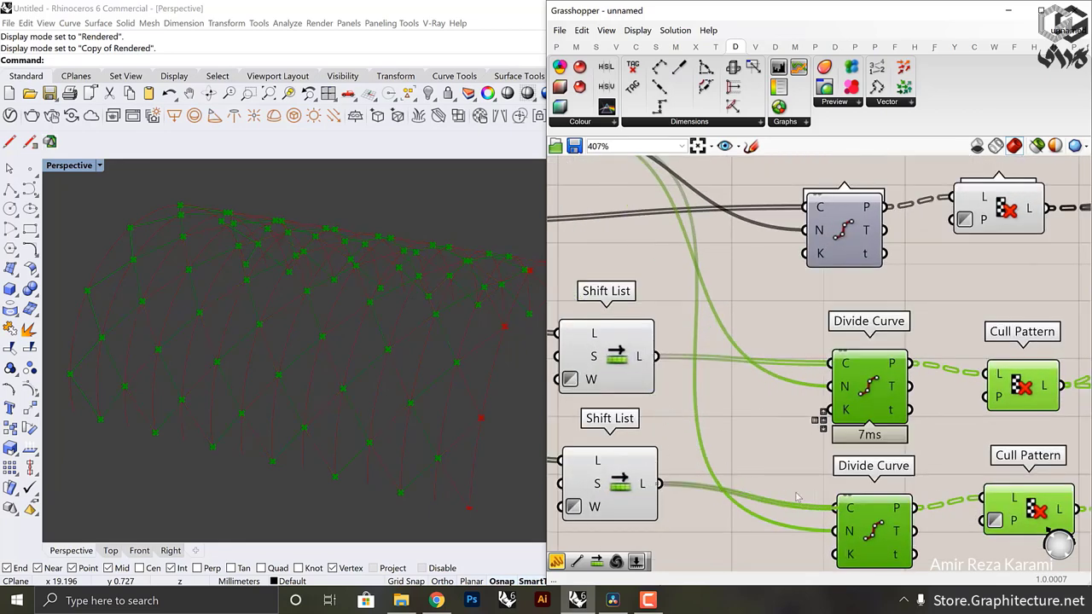
click(792, 461)
Step: Shift the copied Shift List between the lower Cull Pattern and Line components closer to the copied Lines
scroll(792, 461, down, 7)
scroll(707, 373, up, 5)
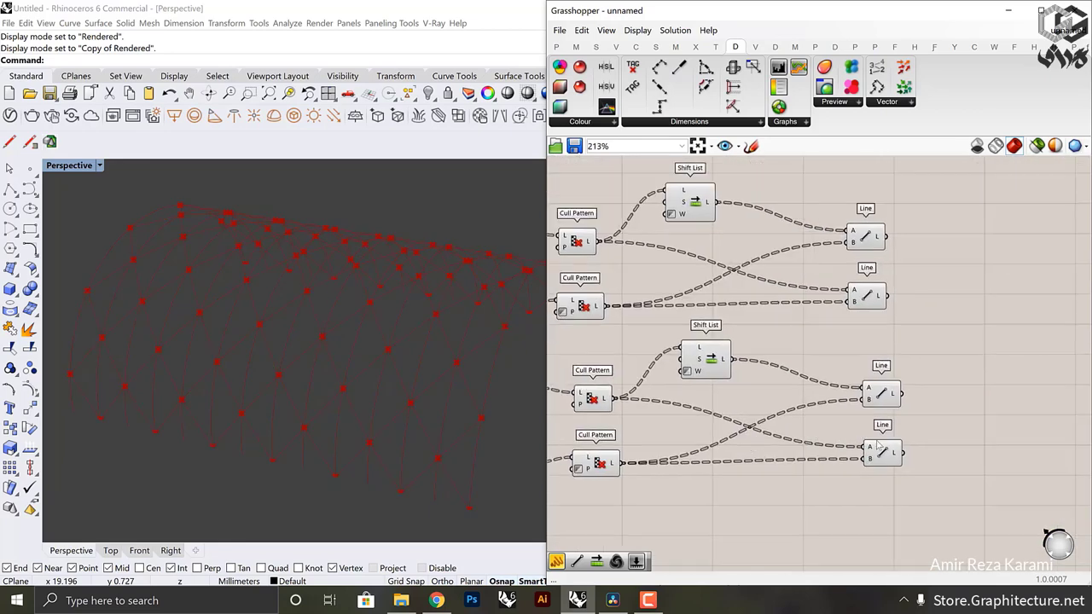
click(670, 337)
drag(674, 337, 715, 353)
click(955, 464)
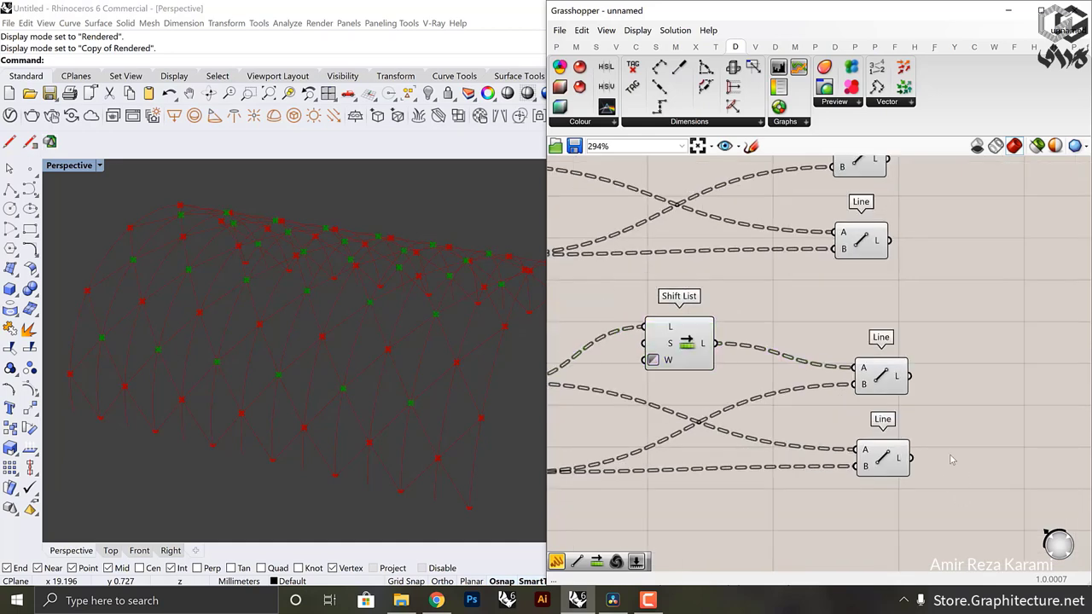
Step: Examine in the viewport the diagonals of all four Line components together, then of the upper and lower pairs separately
scroll(953, 459, down, 1)
right_drag(953, 459, 932, 493)
drag(937, 510, 858, 220)
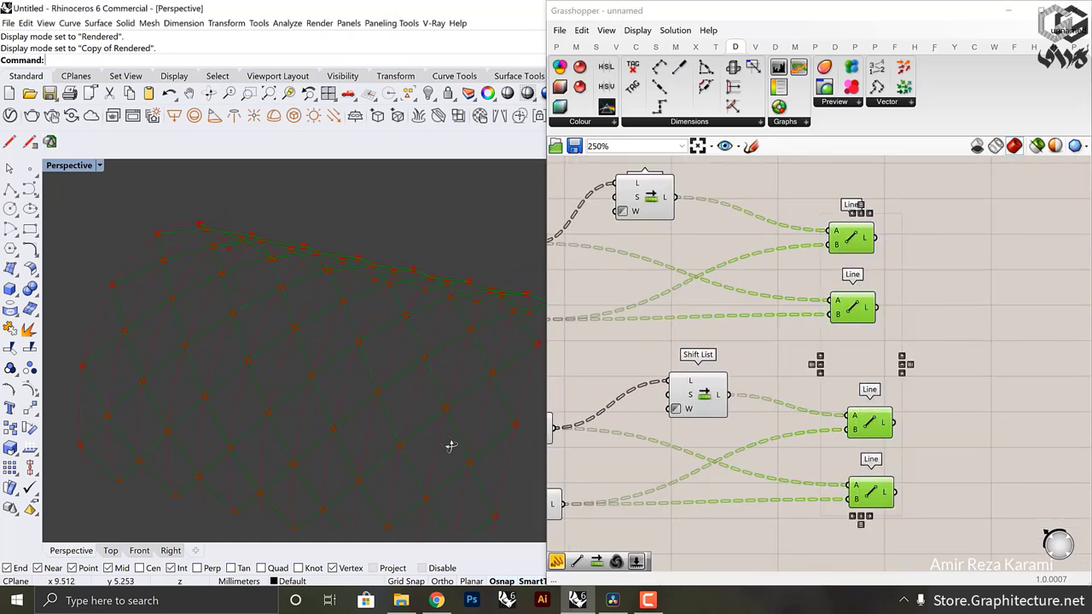
right_drag(458, 449, 459, 412)
scroll(445, 392, up, 2)
click(825, 331)
right_drag(879, 345, 955, 376)
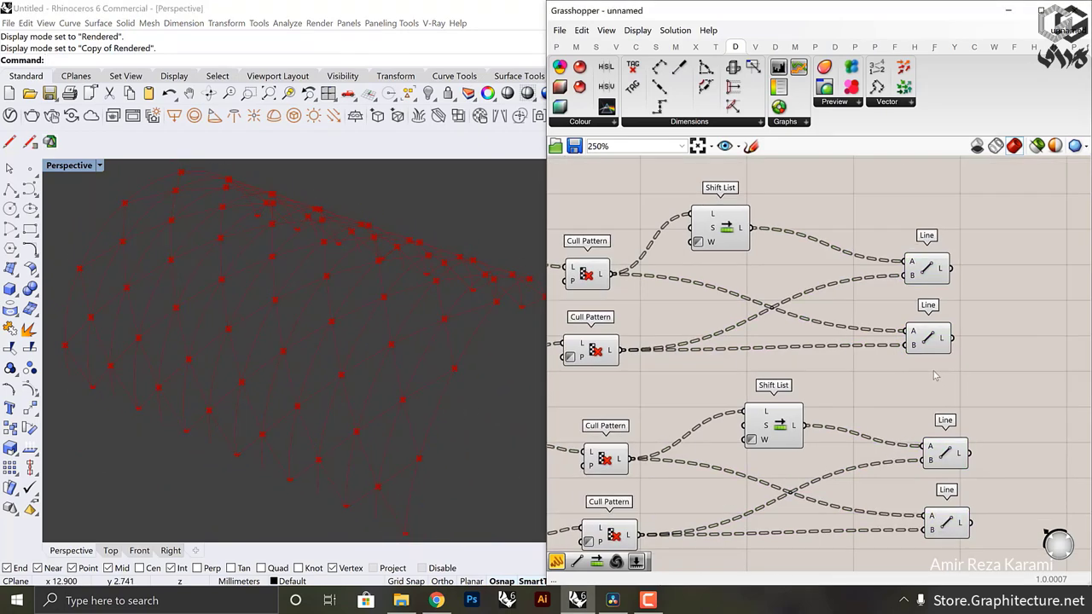
drag(965, 366, 922, 277)
shift+right_drag(290, 332, 365, 354)
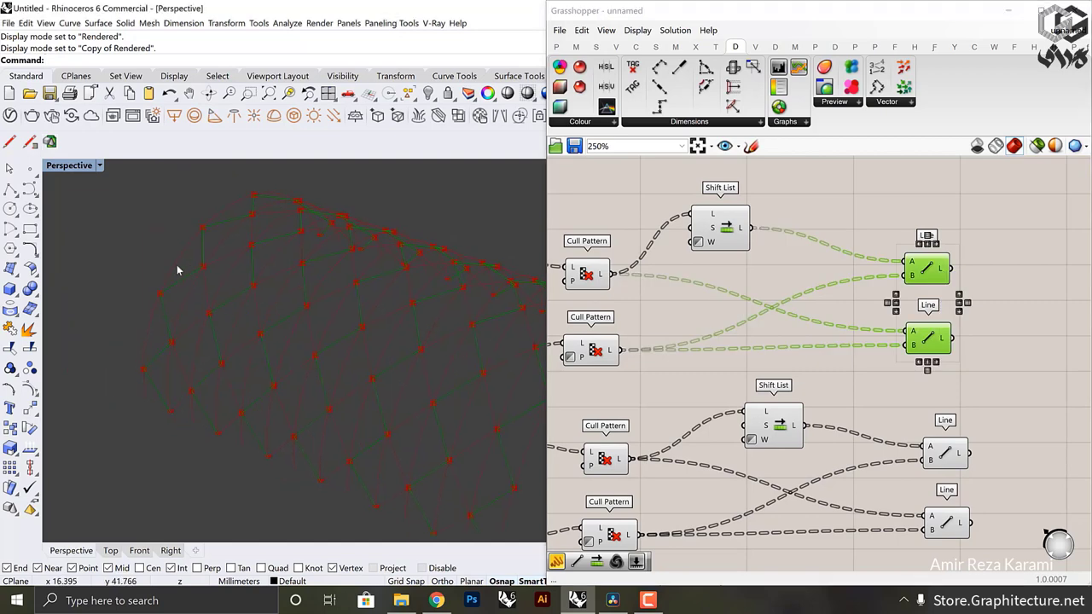
right_drag(872, 428, 801, 341)
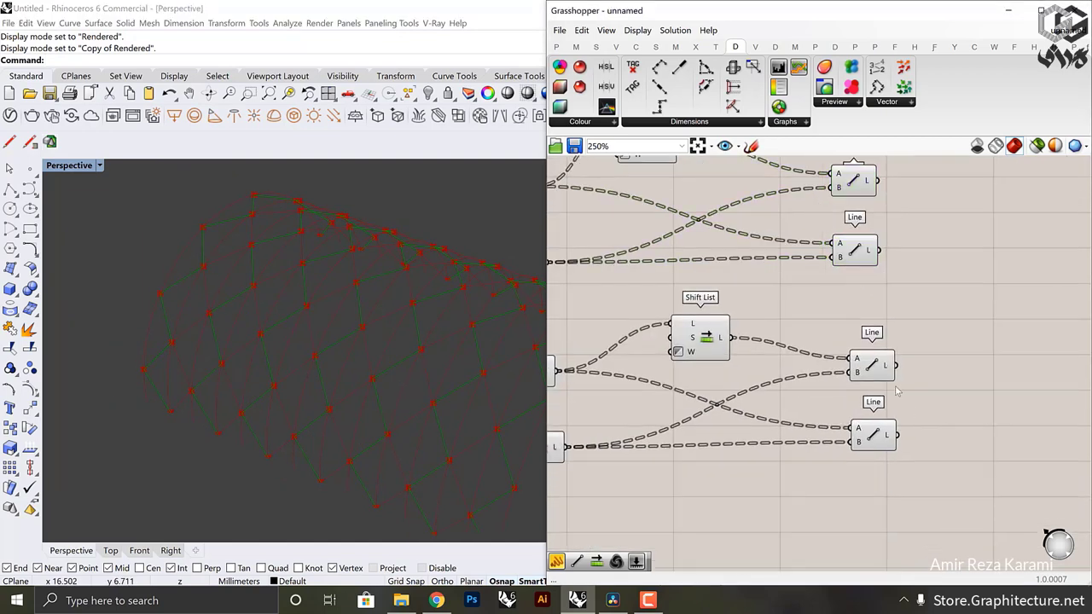
drag(939, 451, 824, 350)
scroll(816, 372, down, 6)
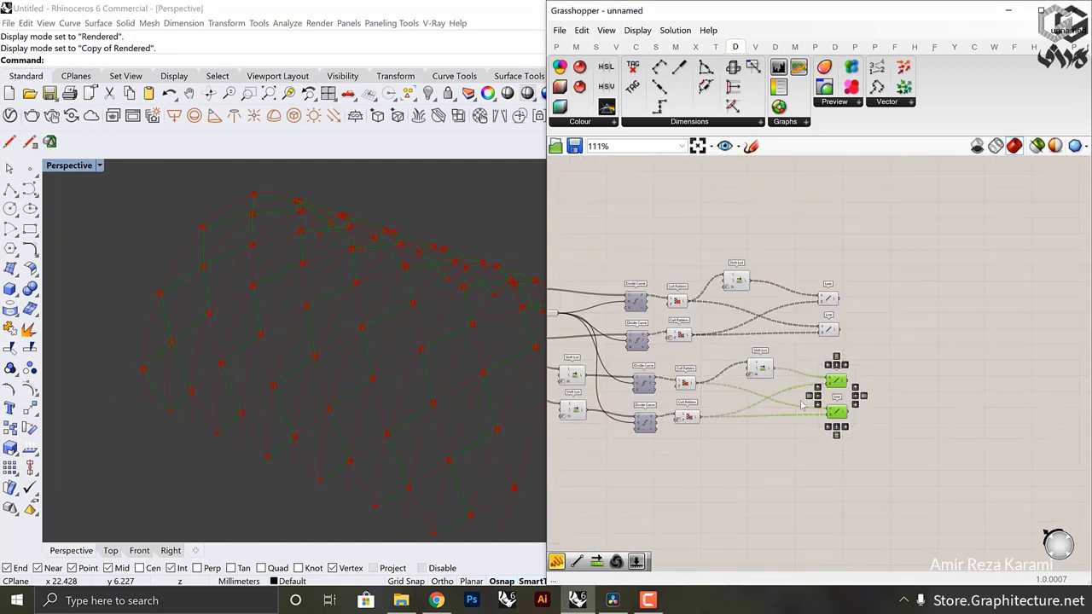
scroll(816, 373, up, 7)
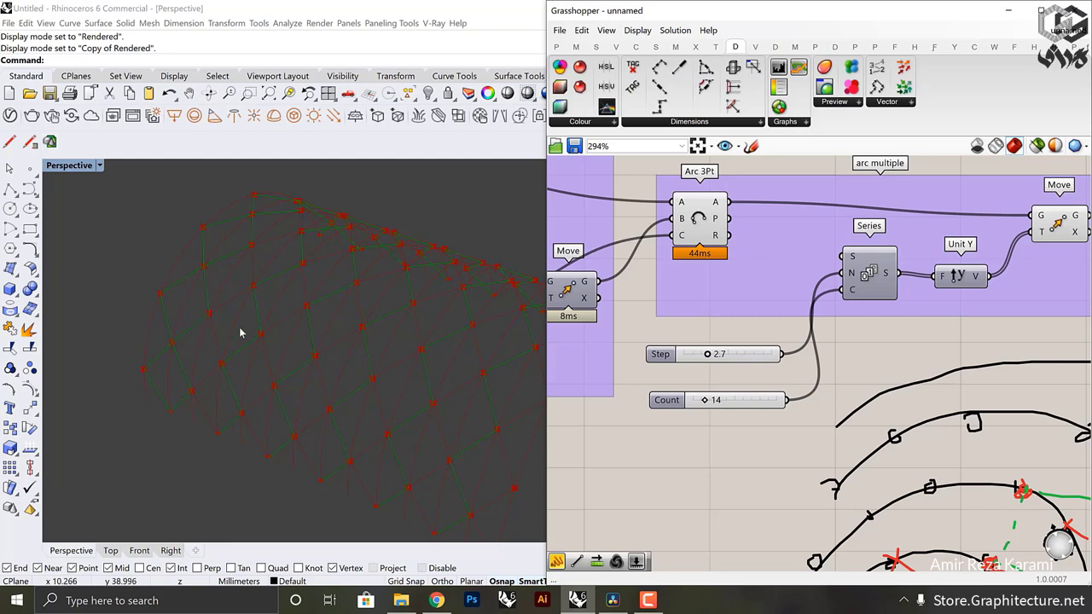
scroll(829, 410, down, 3)
right_drag(841, 381, 554, 299)
right_drag(835, 397, 391, 379)
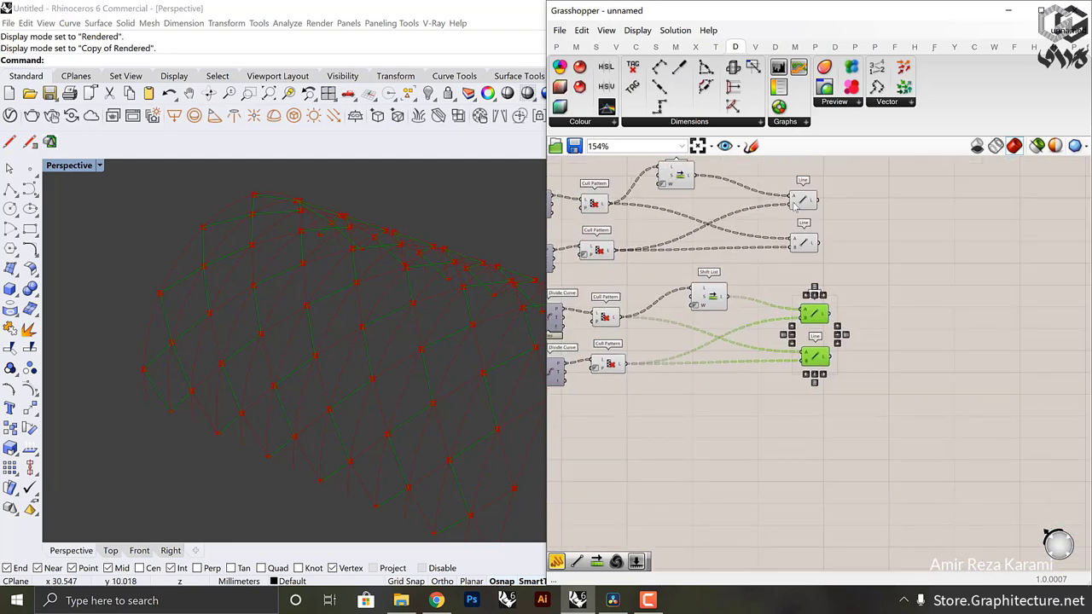
Step: Align the two copied Divide Curve components vertically with each other
right_drag(753, 345, 888, 351)
right_drag(594, 386, 865, 366)
scroll(1020, 409, up, 3)
click(845, 362)
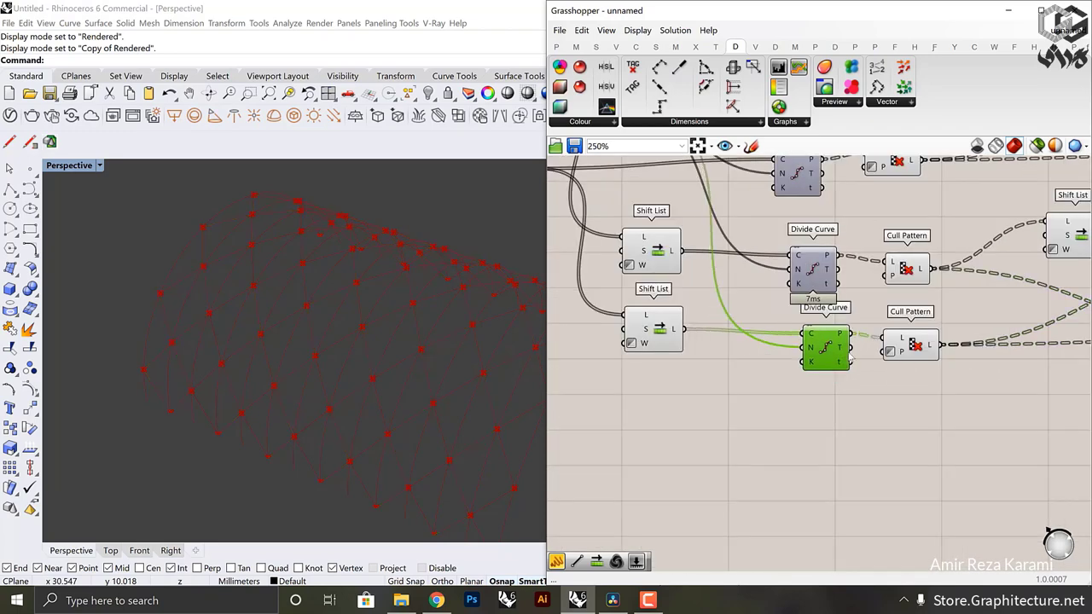
drag(845, 362, 844, 363)
drag(821, 273, 847, 273)
right_drag(838, 307, 901, 347)
click(817, 426)
Step: Reposition the two curve Shift List components further from the Divide Curve components and stack them in line
scroll(817, 427, up, 2)
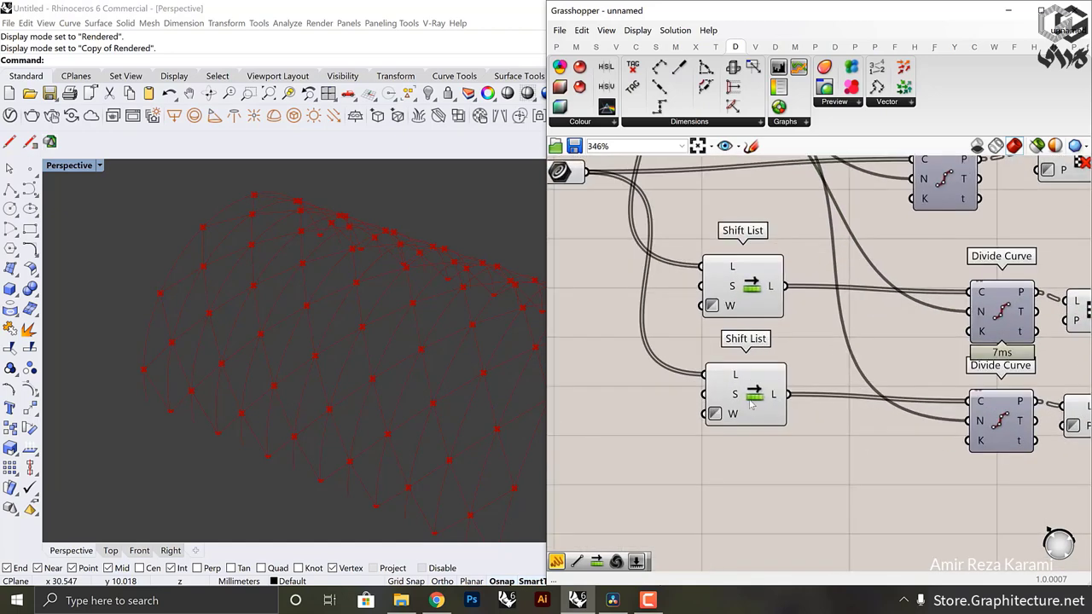
click(730, 412)
drag(728, 410, 726, 410)
drag(735, 292, 718, 314)
click(782, 454)
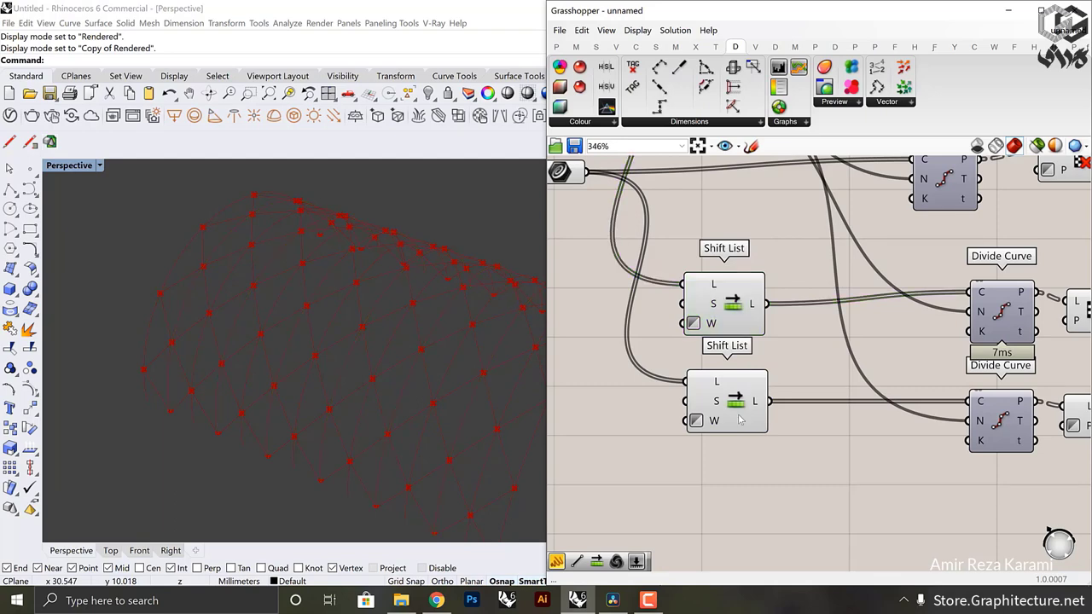
Step: Set the Count slider of the arch Series to 13
mouse_move(756, 401)
mouse_move(755, 312)
scroll(740, 413, down, 4)
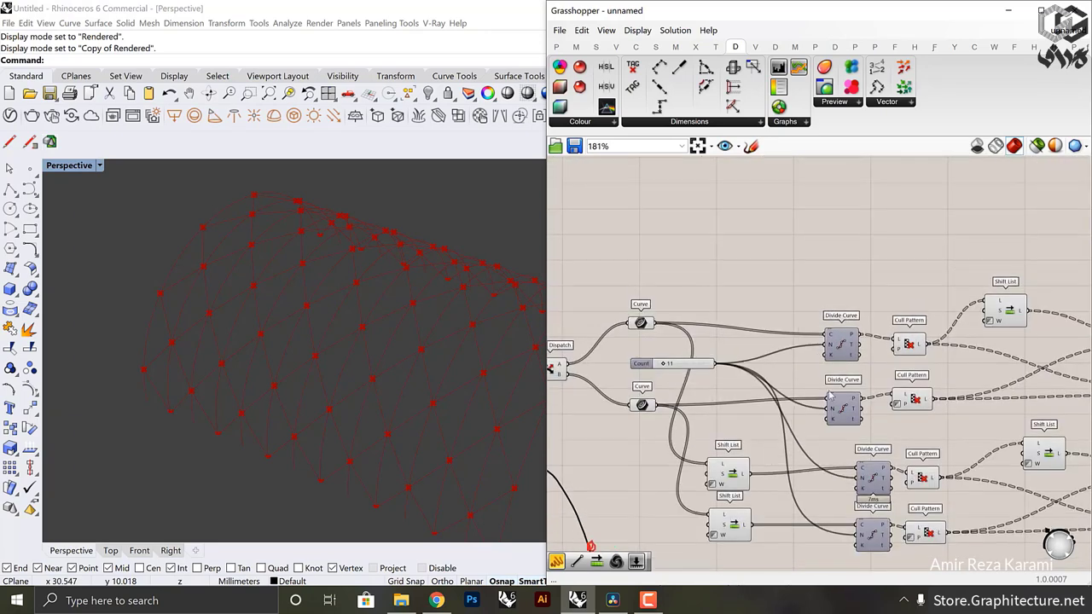
scroll(821, 391, up, 3)
right_drag(770, 343, 904, 352)
right_drag(582, 405, 971, 370)
scroll(797, 405, down, 2)
right_drag(626, 437, 901, 394)
scroll(802, 428, up, 5)
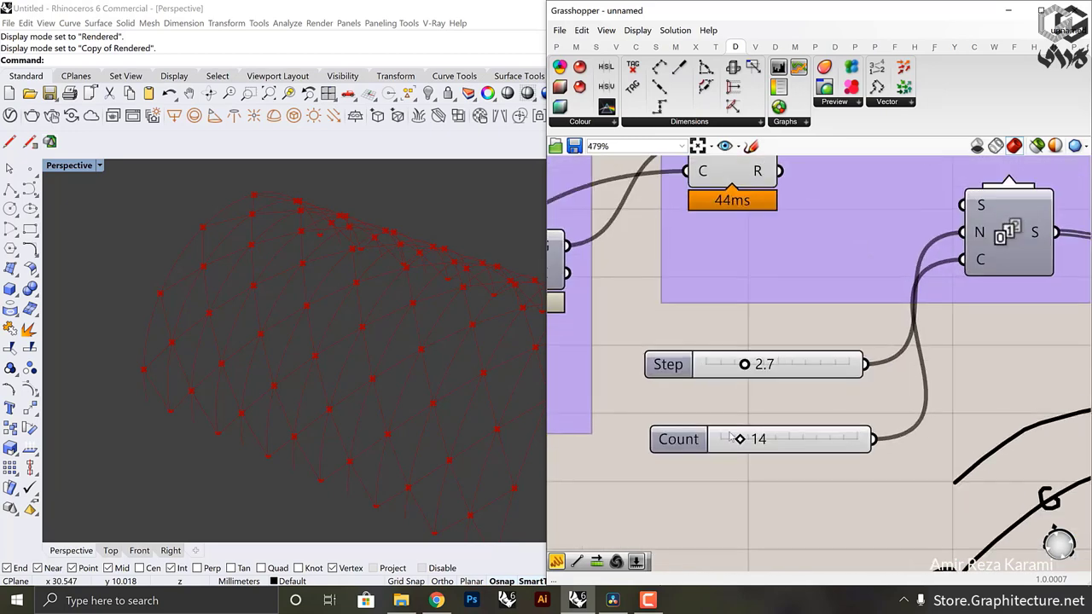
double_click(741, 440)
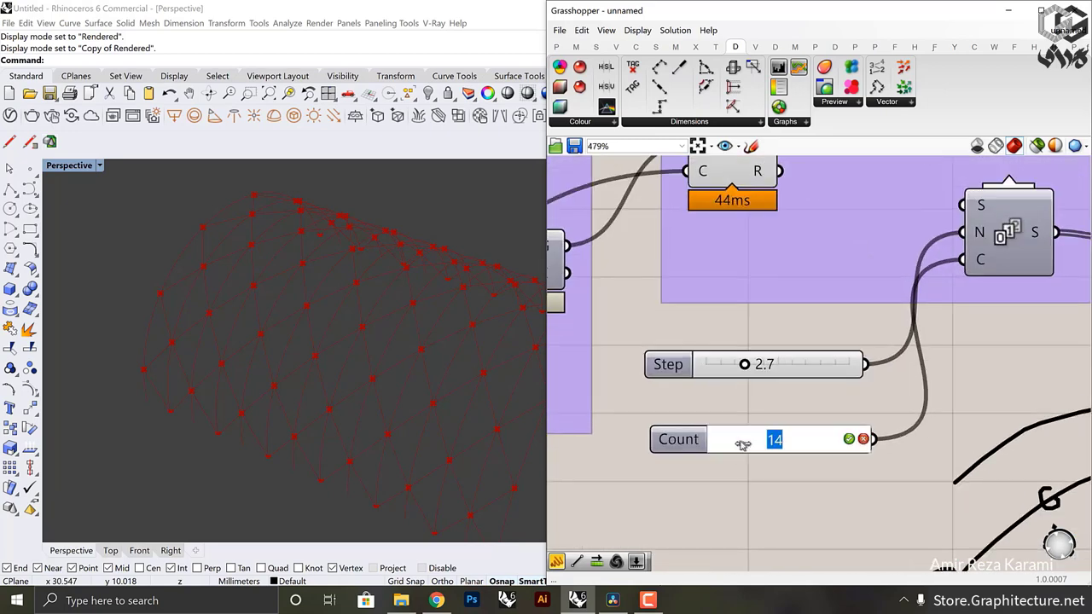
text(13)
key(Return)
Step: Check how many arches the lower Curve component after Dispatch contains
scroll(841, 448, down, 6)
right_drag(809, 395, 353, 395)
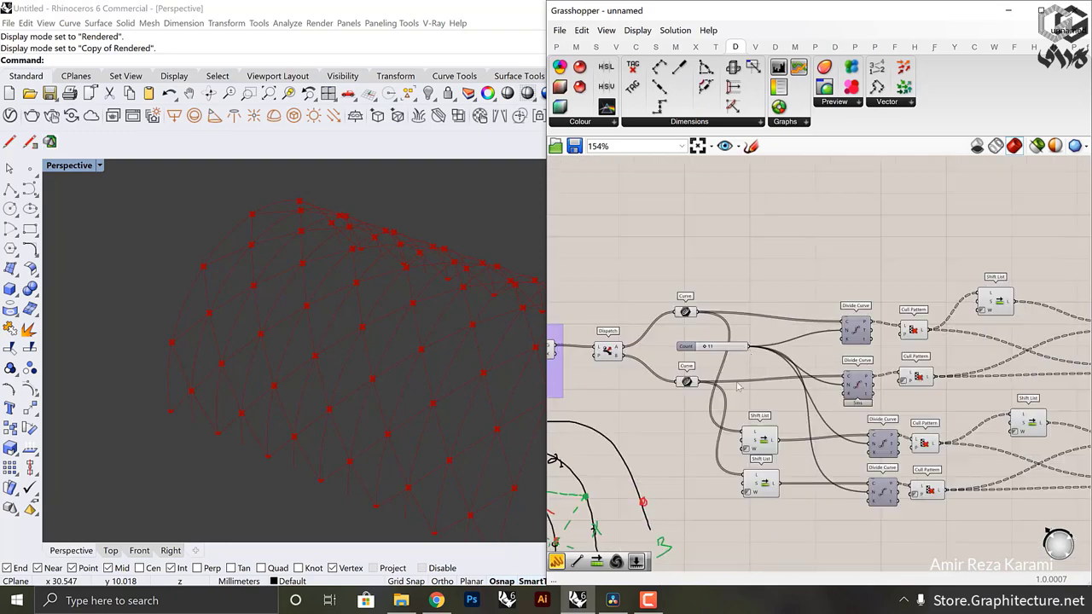
scroll(738, 358, up, 5)
scroll(563, 333, down, 2)
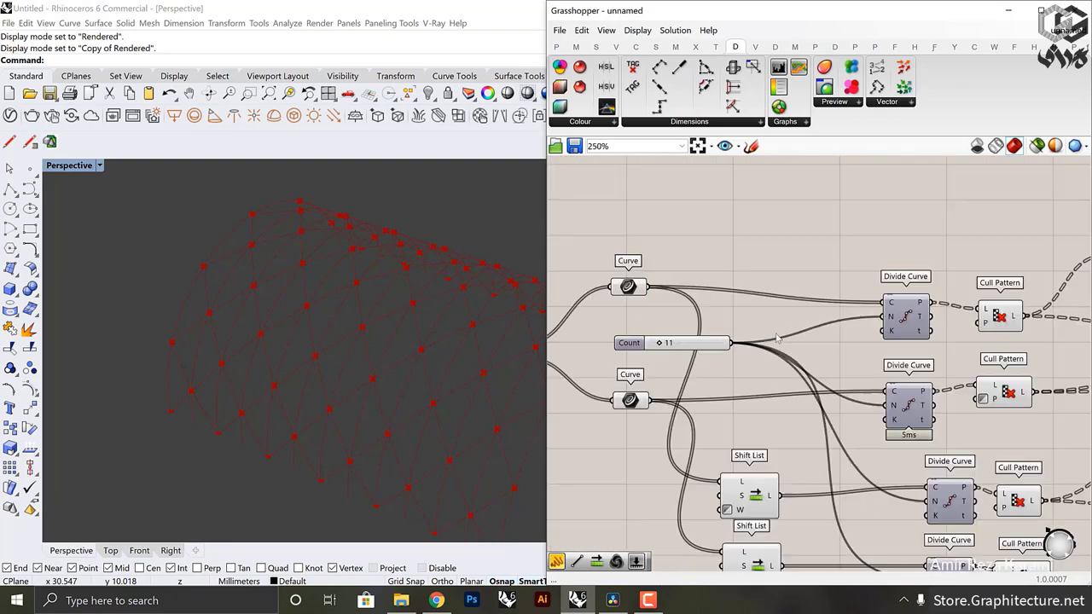
right_drag(563, 333, 671, 329)
scroll(746, 320, up, 2)
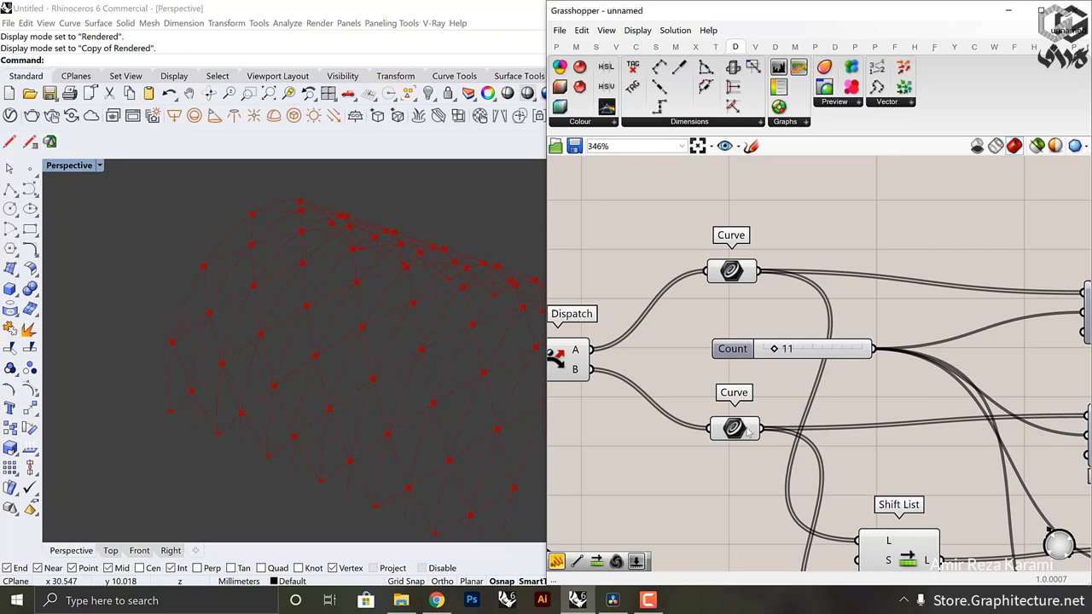
mouse_move(749, 433)
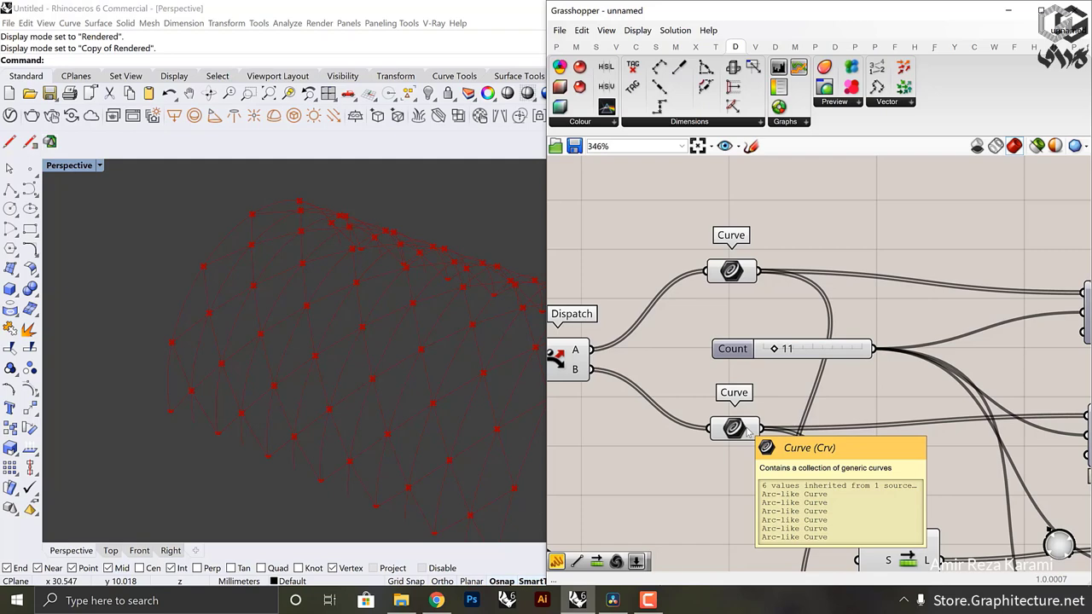
Step: Move the lower curve Shift List slightly down to widen its spacing from the upper one
scroll(749, 433, down, 3)
right_drag(809, 487, 816, 288)
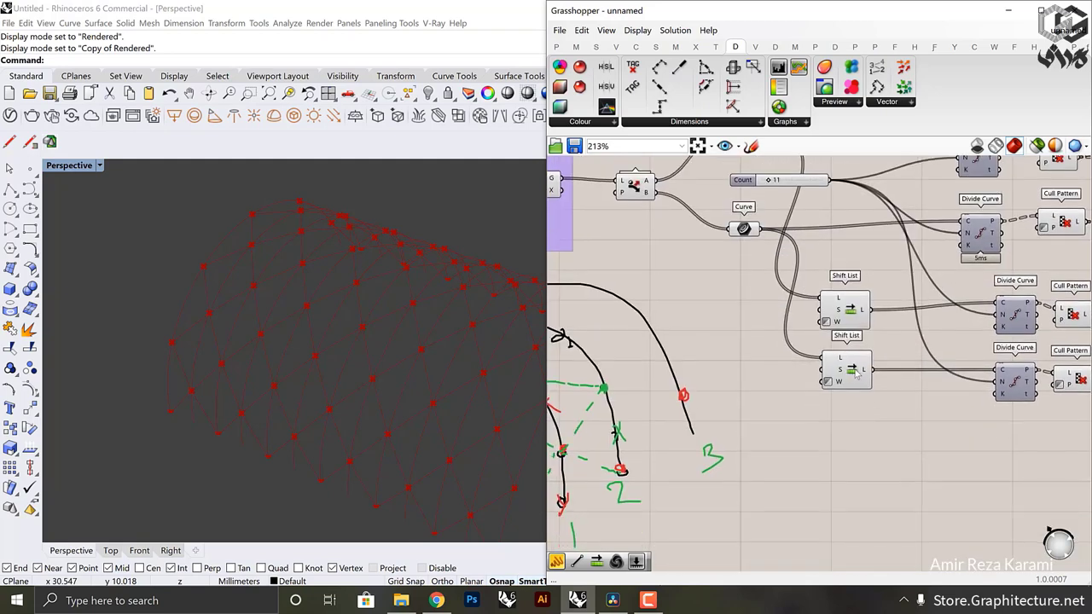
drag(853, 370, 862, 382)
Step: Compare the arches in the upper Curve component with the diagonals drawn by the upper pair of Line components
right_drag(761, 163, 761, 237)
click(742, 209)
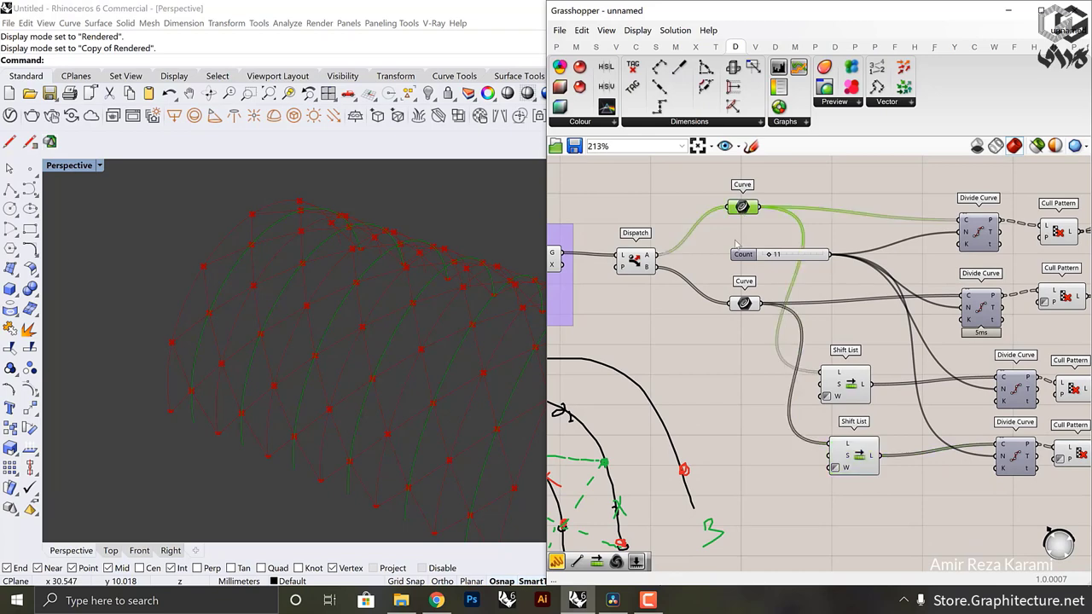
click(706, 322)
scroll(714, 351, down, 2)
right_drag(715, 351, 728, 409)
scroll(746, 307, up, 3)
click(741, 290)
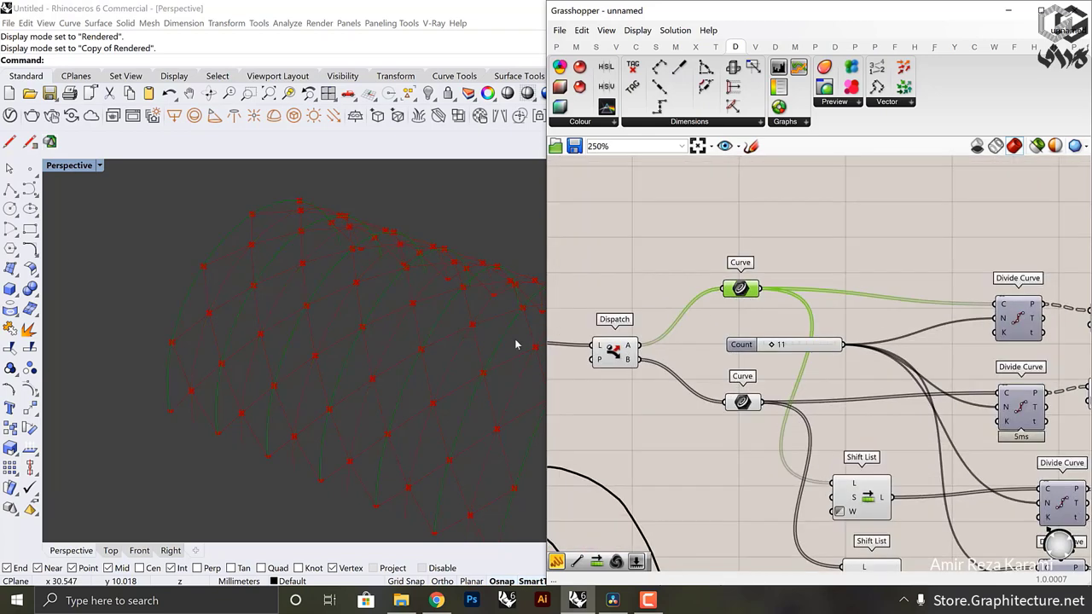
right_drag(820, 330, 635, 329)
right_drag(1054, 341, 687, 331)
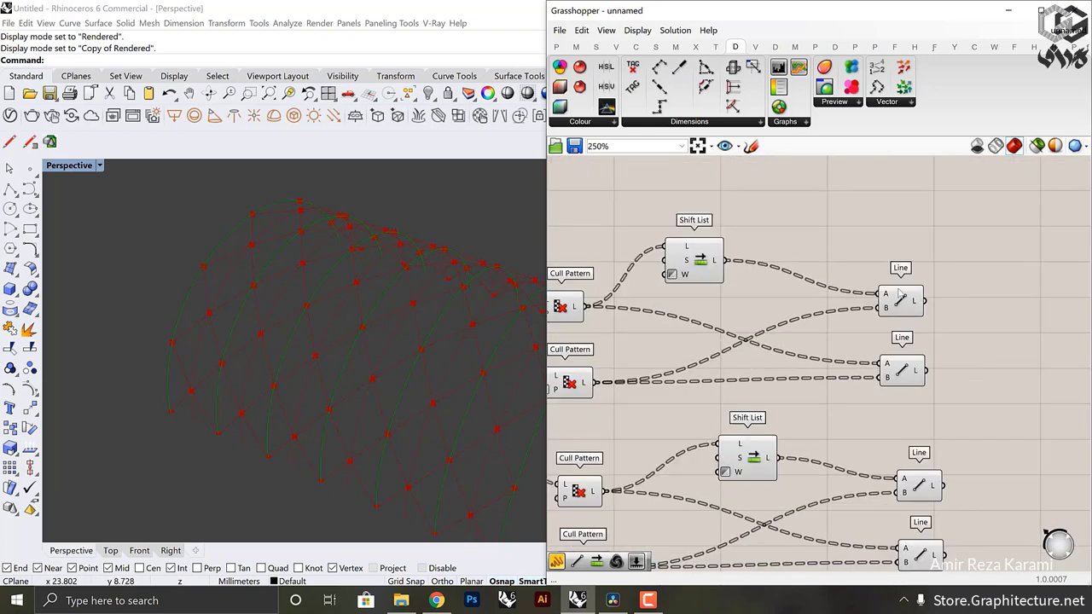
drag(992, 385, 895, 284)
scroll(905, 314, down, 3)
right_drag(958, 334, 1058, 333)
right_drag(593, 316, 789, 316)
scroll(789, 318, up, 3)
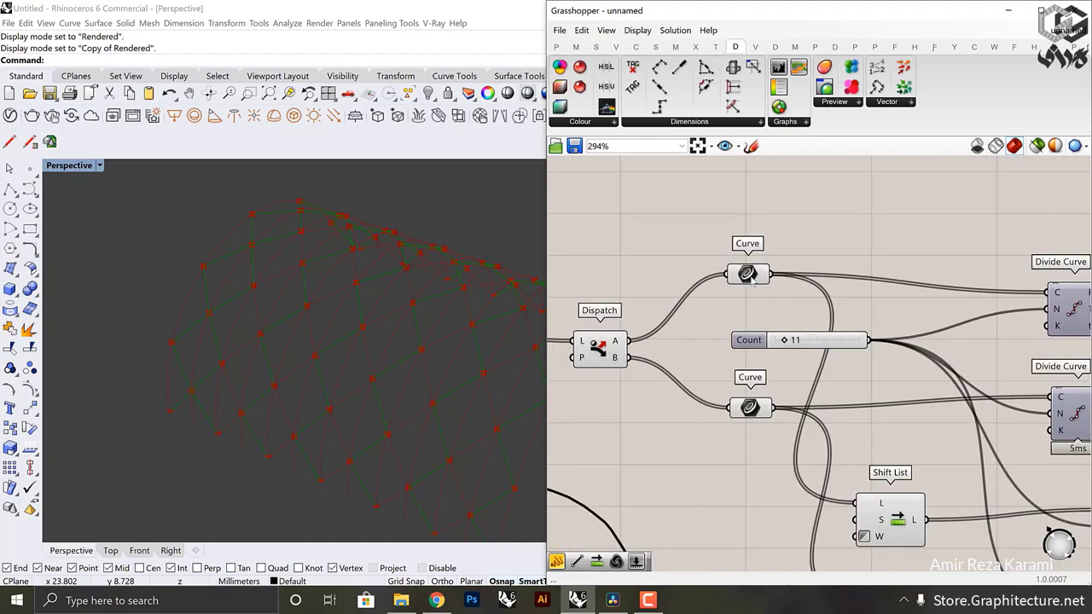
Step: Add a Cull Index component above the upper Curve and feed its list input (L) from that Curve
double_click(829, 263)
text(cull)
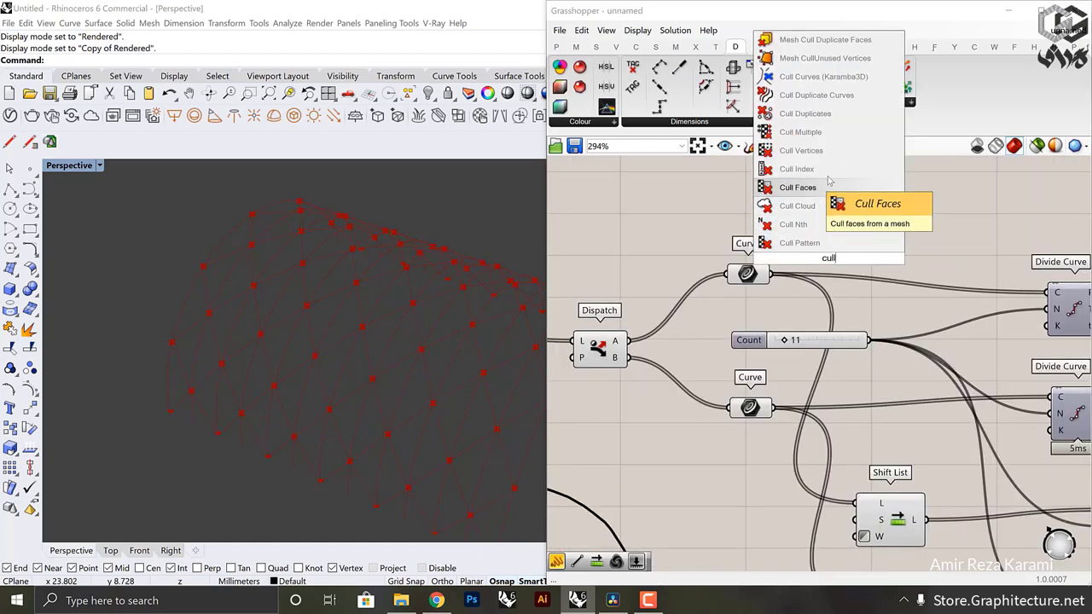
click(827, 170)
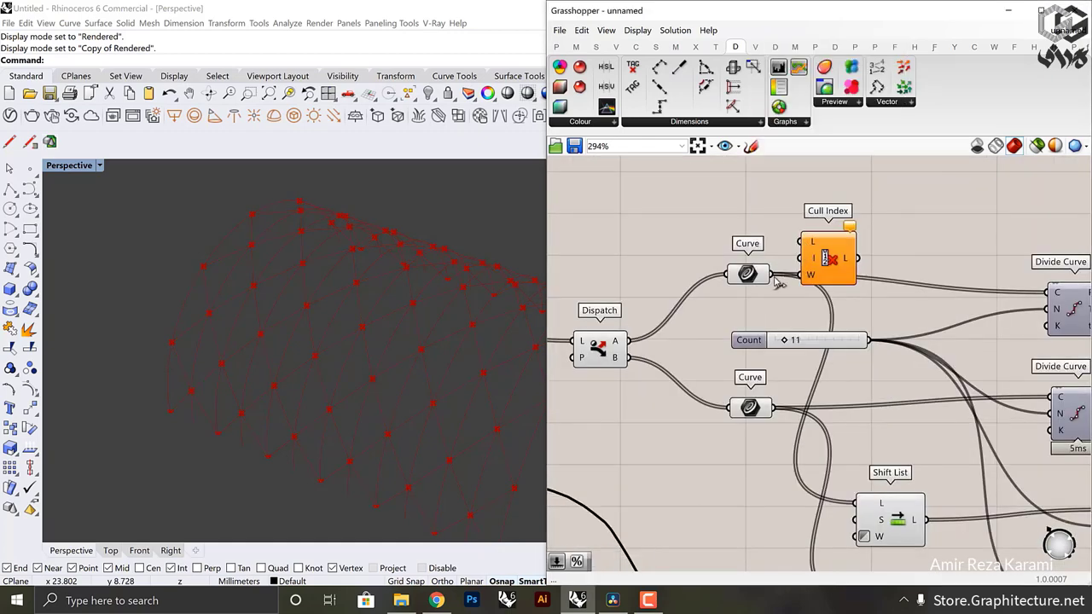
drag(773, 274, 839, 223)
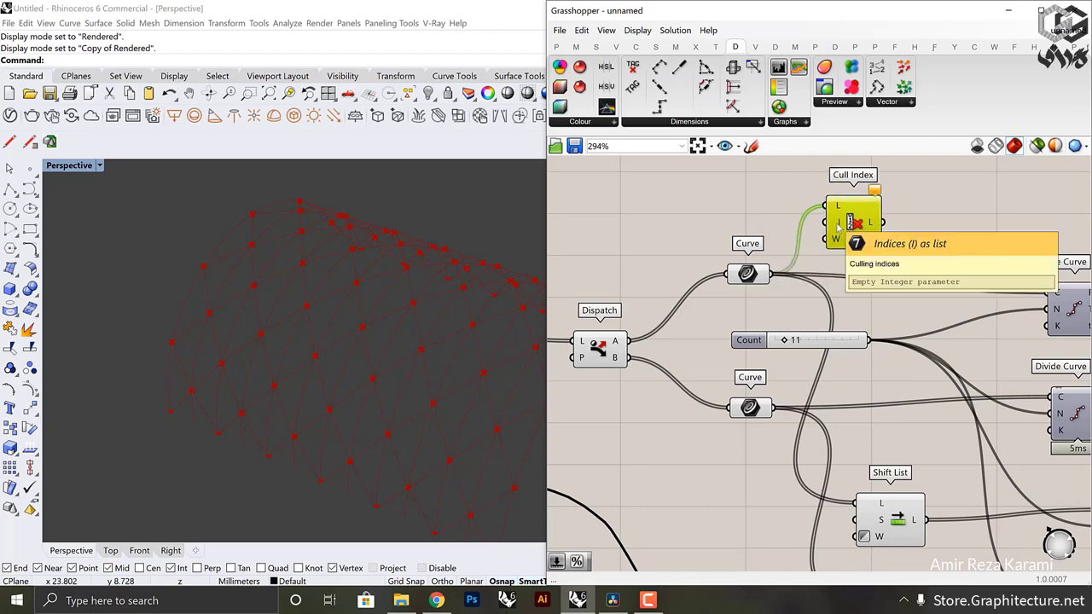
Step: Set a single integer for the culling indices input (I) of Cull Index
right_click(839, 224)
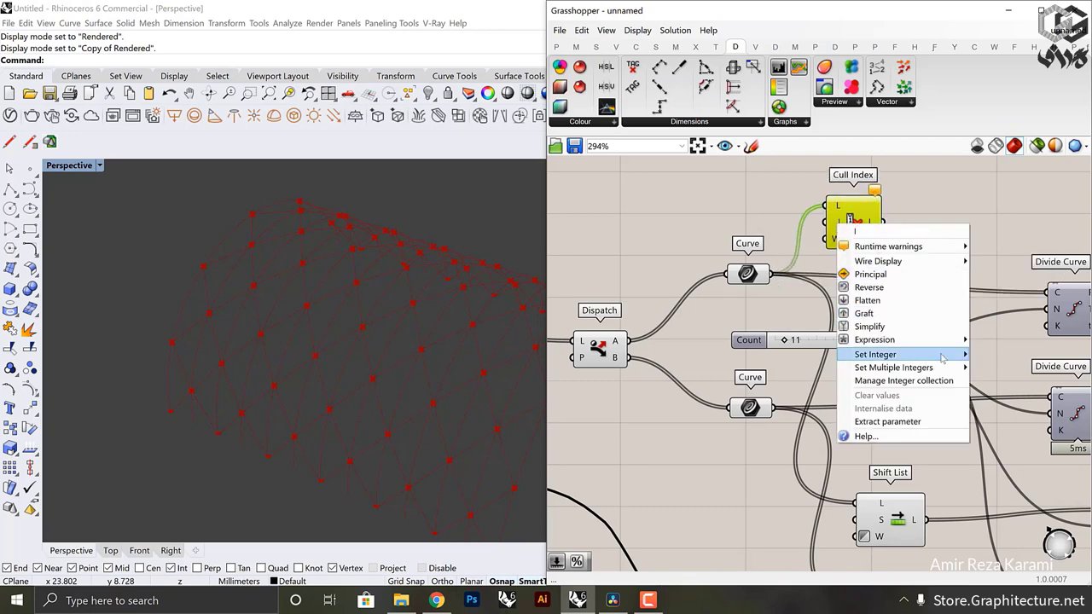
mouse_move(943, 357)
click(1008, 353)
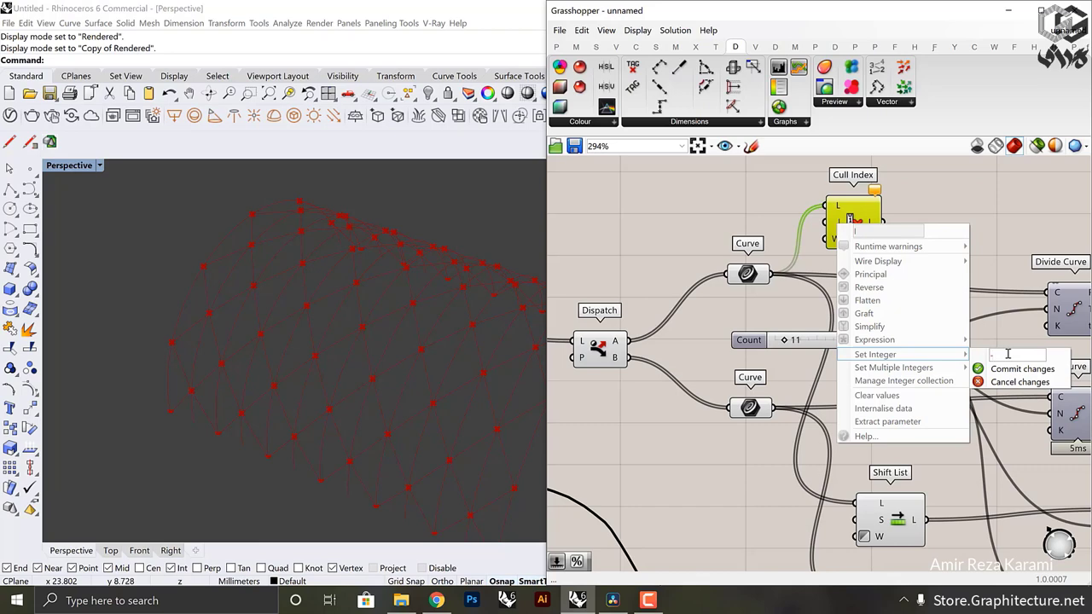
key(BackSpace)
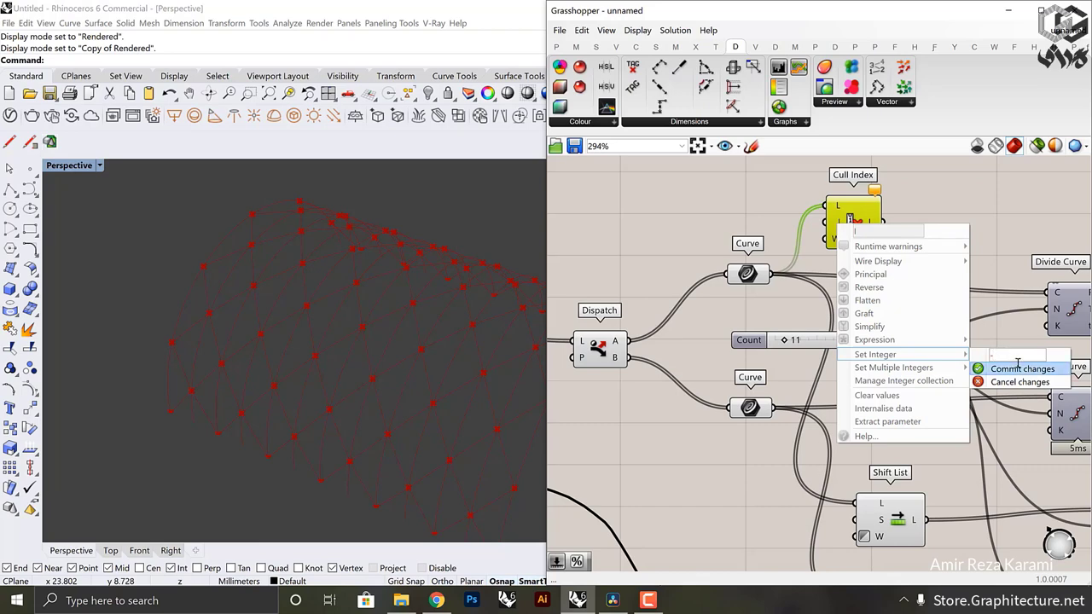
click(1024, 368)
Step: Preview the Cull Index arches and connect the component's output to the curve input (C) of the top Divide Curve
drag(857, 226, 854, 226)
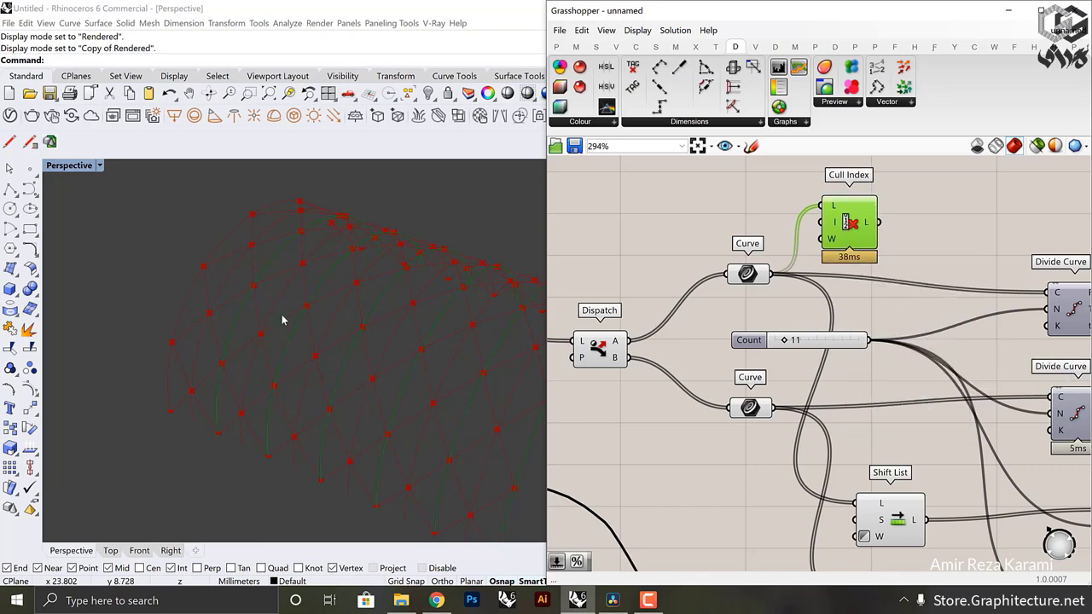
right_drag(847, 293, 768, 281)
drag(797, 226, 977, 279)
Step: Examine the diagonals of the upper Line pair, then compare them with the arches kept by Cull Index
right_drag(1019, 295, 563, 280)
right_drag(1080, 286, 957, 285)
drag(1018, 401, 939, 283)
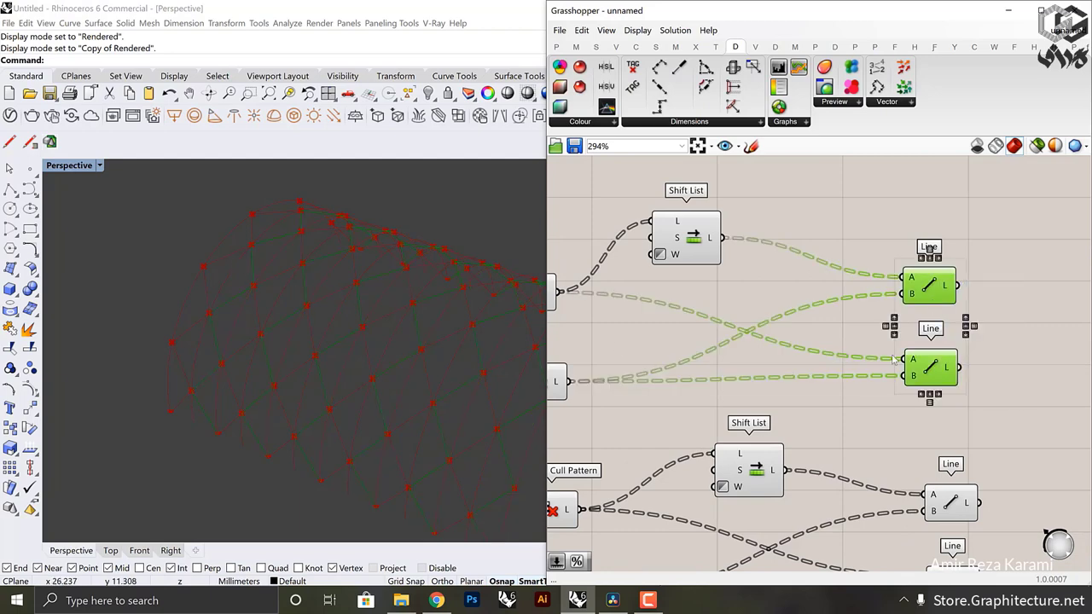
scroll(946, 333, down, 3)
right_drag(945, 333, 1091, 314)
right_drag(548, 314, 699, 294)
scroll(821, 274, up, 2)
click(837, 251)
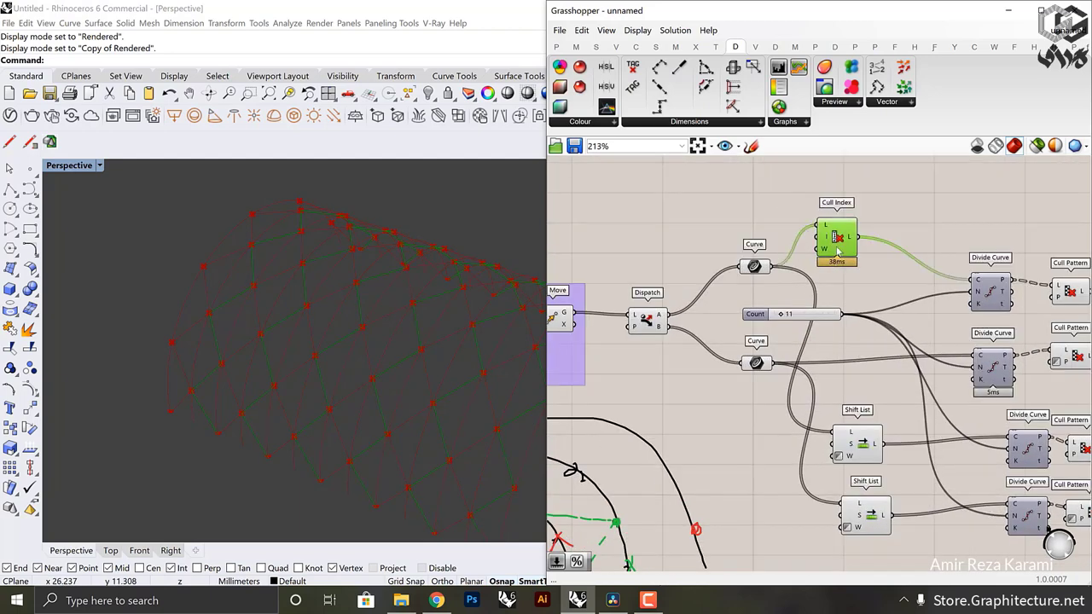
right_drag(843, 253, 838, 231)
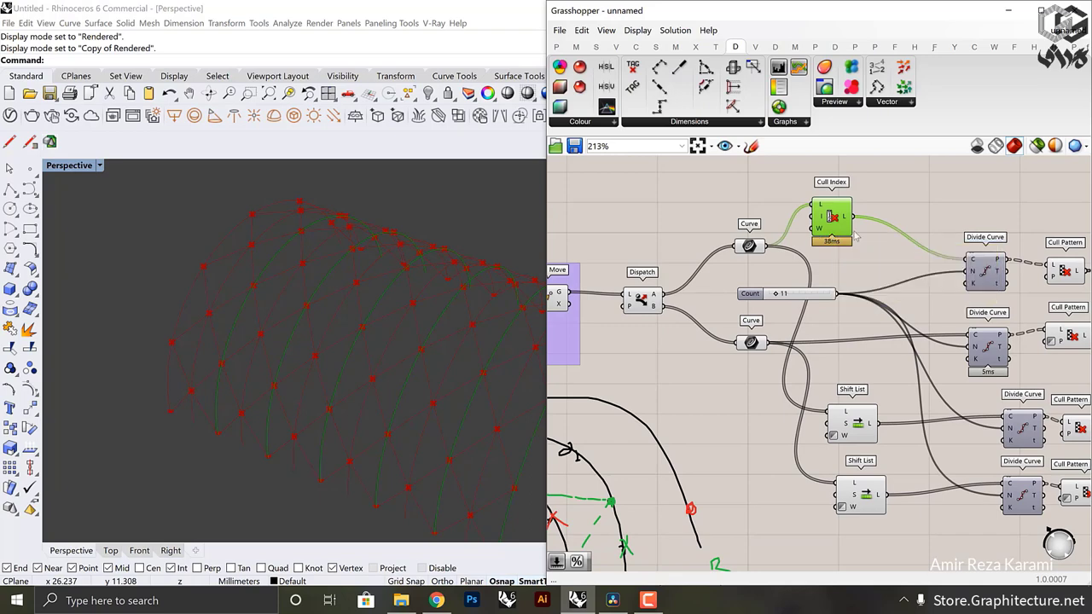
Step: Paste a copy of Cull Index and insert it between the lower Shift List and the bottom Divide Curve
key(ctrl+v)
drag(816, 232, 911, 479)
right_drag(937, 503, 868, 452)
drag(868, 441, 936, 433)
scroll(392, 395, down, 2)
shift+right_drag(393, 395, 376, 391)
scroll(230, 345, up, 4)
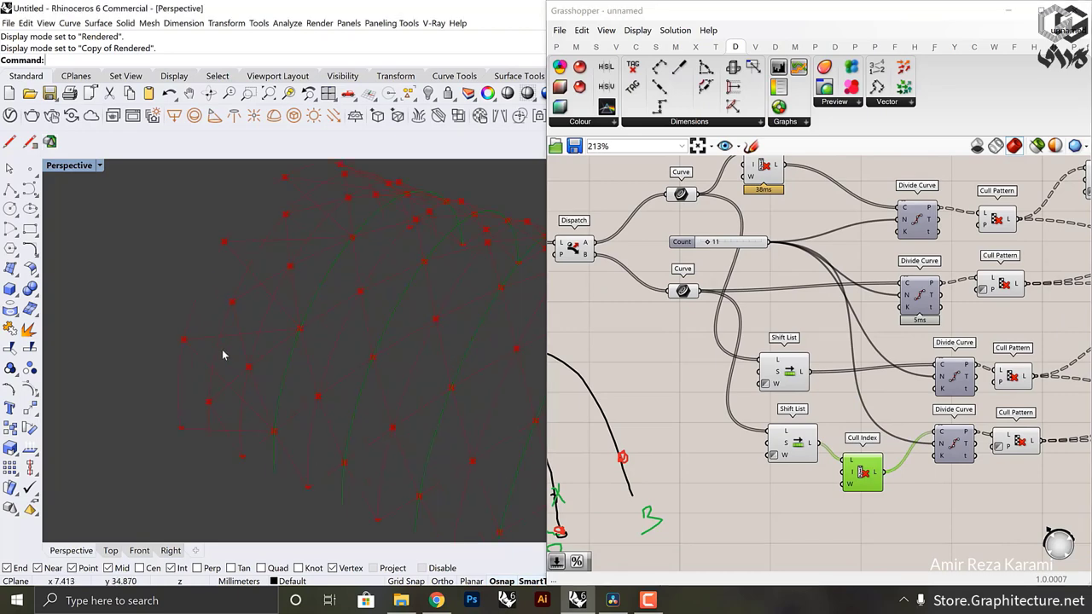
Step: Preview the lower Line pair, then feed the bottom Divide Curve directly from the lower Shift List, bypassing Cull Index
right_drag(992, 419, 604, 400)
drag(895, 328, 946, 426)
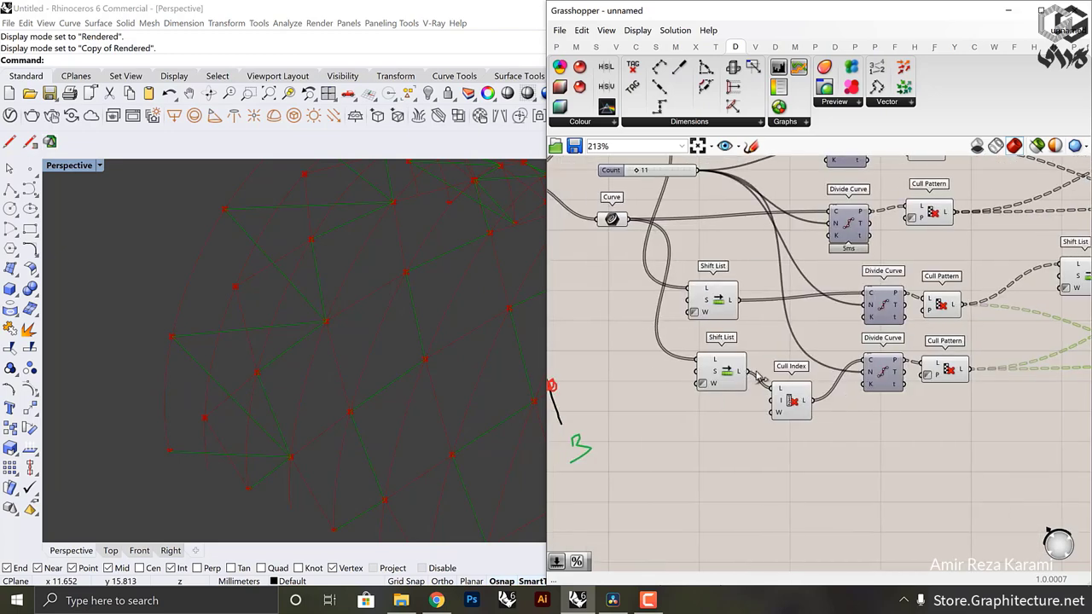
drag(755, 372, 871, 364)
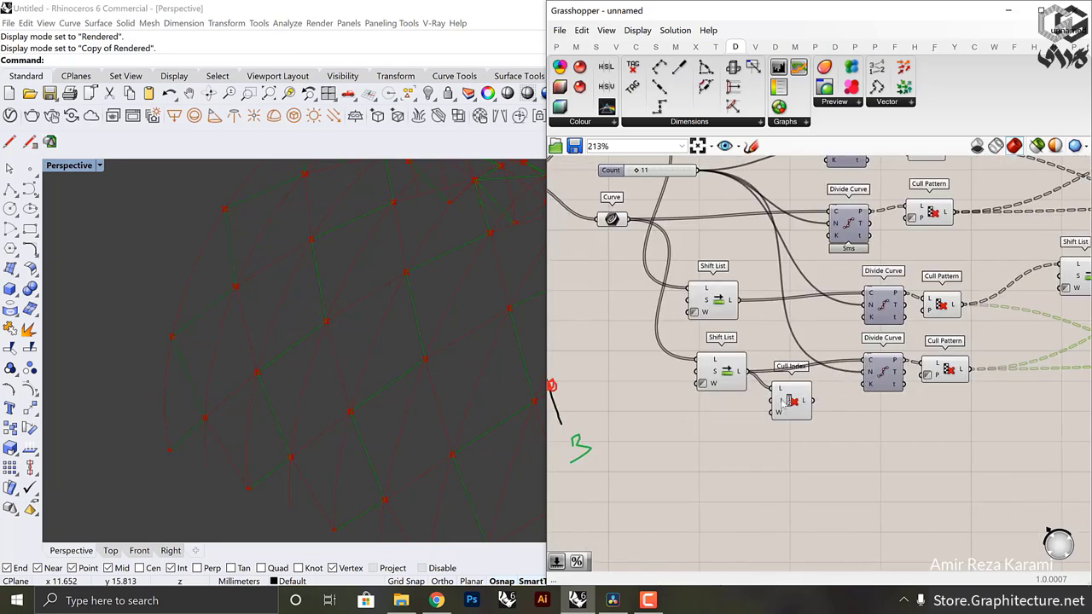
mouse_move(796, 403)
mouse_down()
mouse_move(803, 414)
mouse_move(795, 402)
mouse_up()
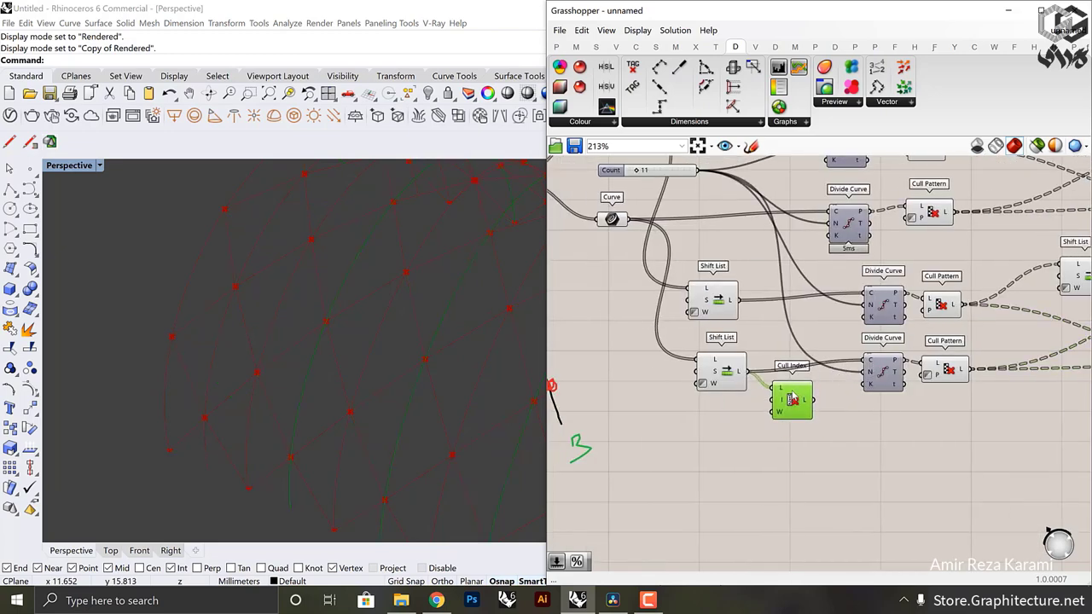
Step: Move the whole arch sketch further down to clear space beneath the arc multiple group and Dispatch
scroll(801, 404, down, 2)
scroll(769, 312, up, 2)
mouse_move(765, 300)
right_down()
mouse_move(773, 328)
mouse_move(919, 341)
right_up()
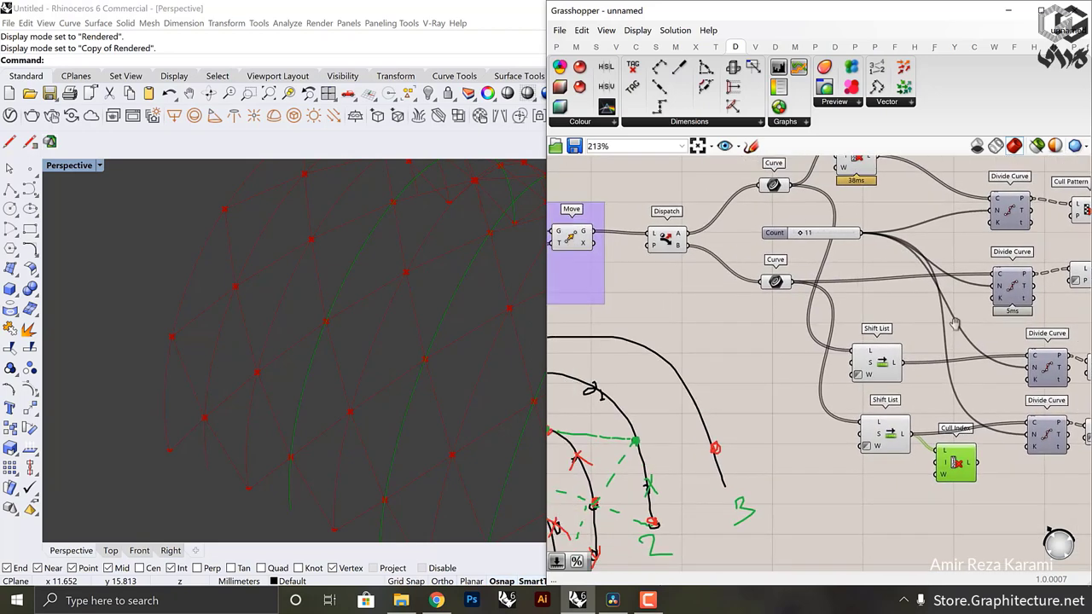
right_drag(768, 380, 990, 336)
scroll(988, 338, down, 3)
drag(949, 498, 820, 347)
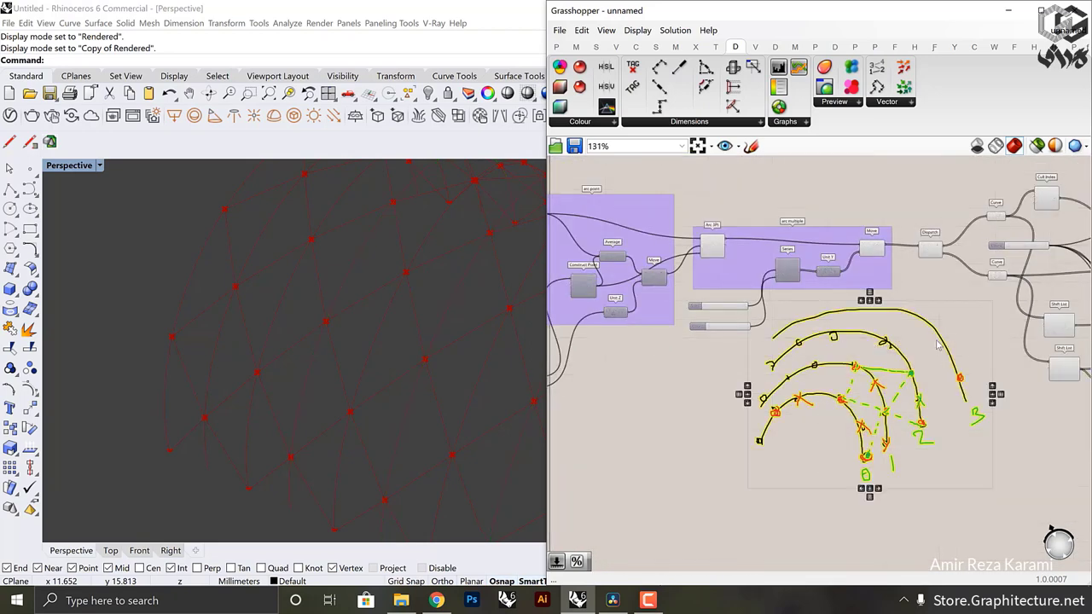
drag(944, 343, 949, 410)
Step: Add a Stream Filter component in the free space below Dispatch
scroll(930, 290, up, 3)
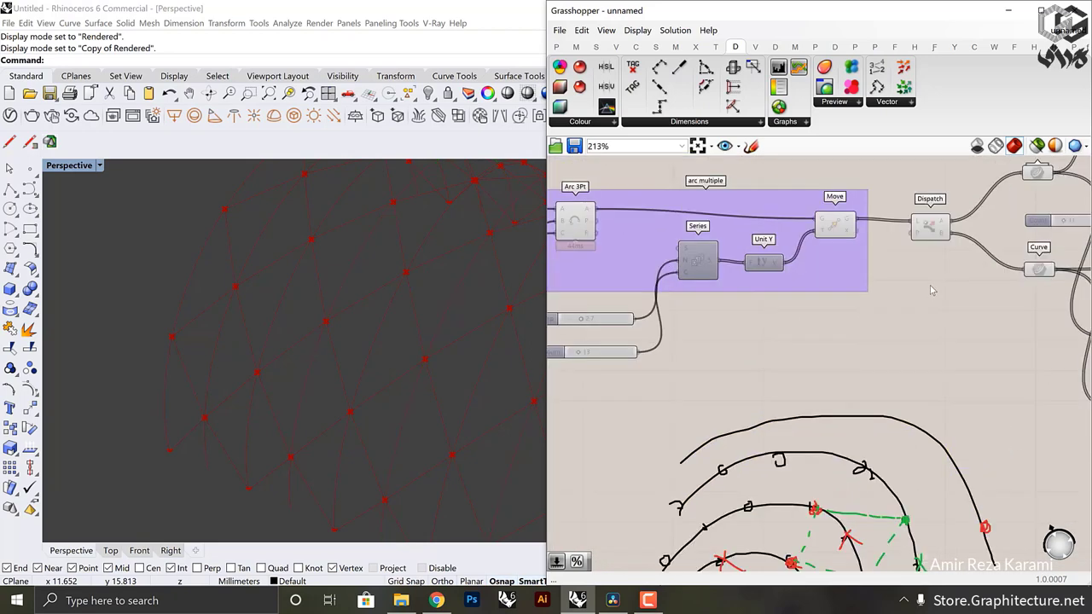
double_click(930, 285)
text(stream f)
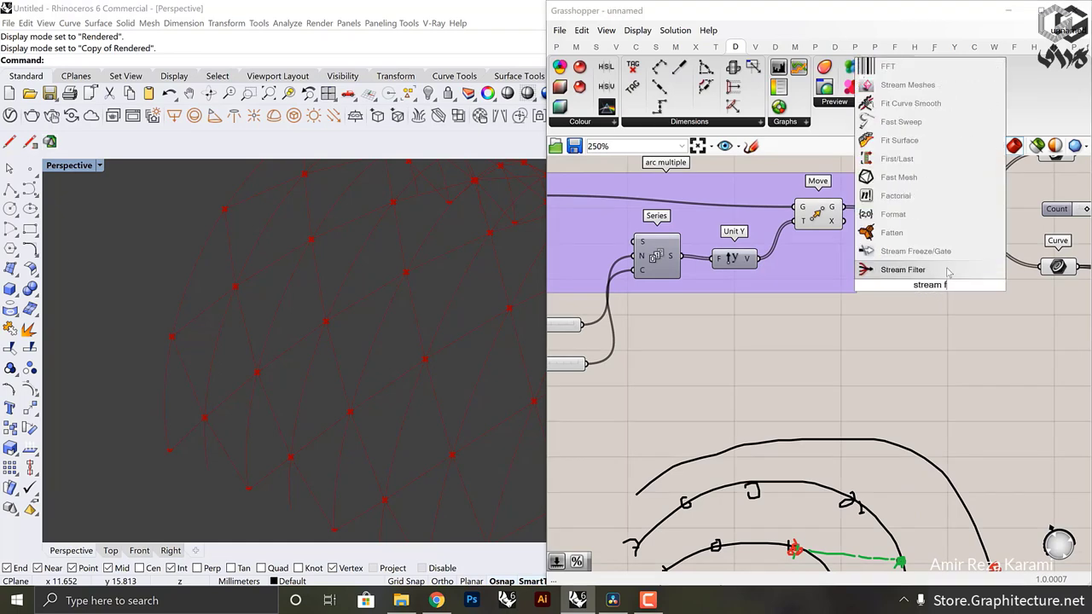
click(947, 271)
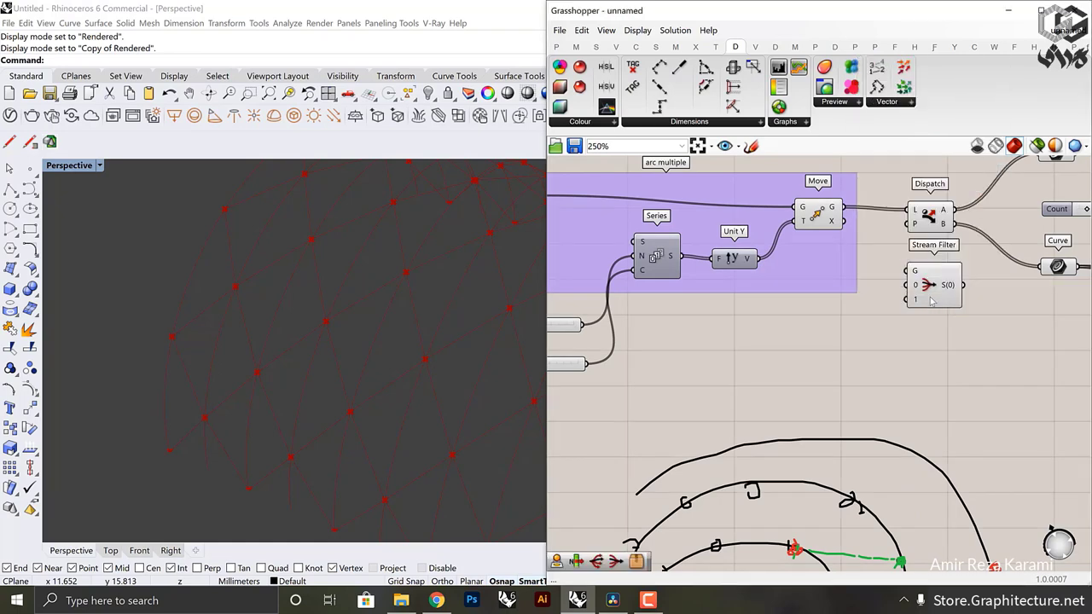
drag(935, 286, 942, 330)
scroll(888, 321, down, 2)
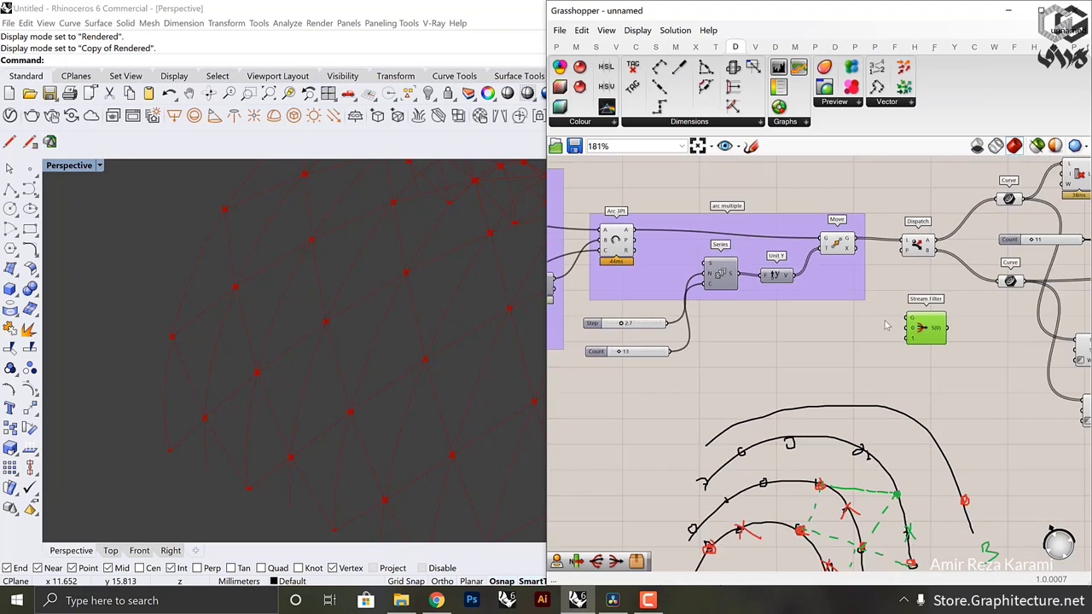
Step: Add a Modulus component and feed its input A from the Count slider of the arch Series
right_drag(749, 351, 781, 348)
scroll(678, 354, up, 3)
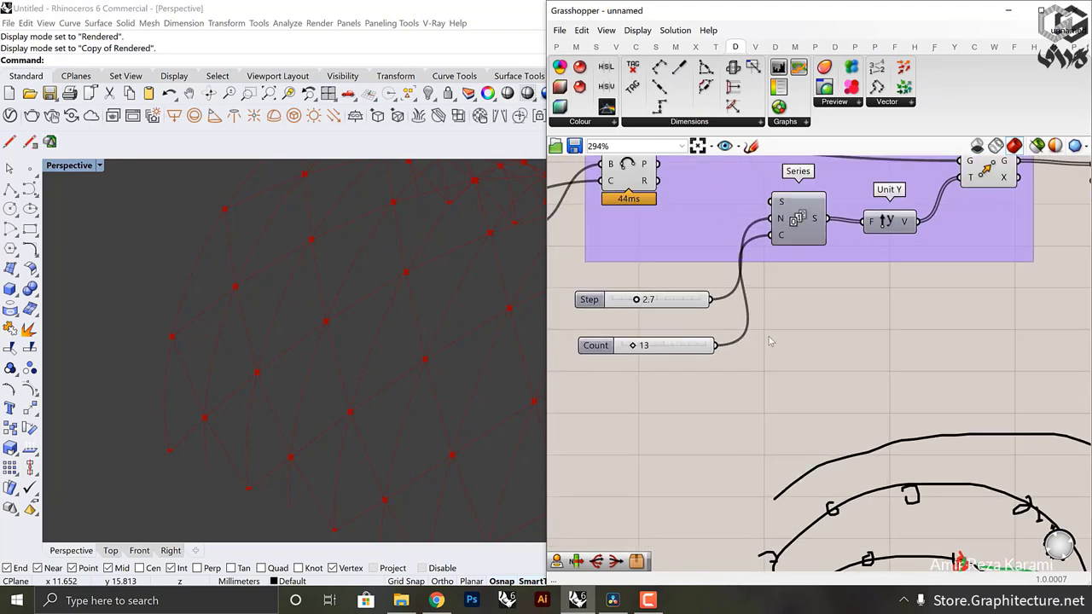
double_click(729, 347)
text(mod)
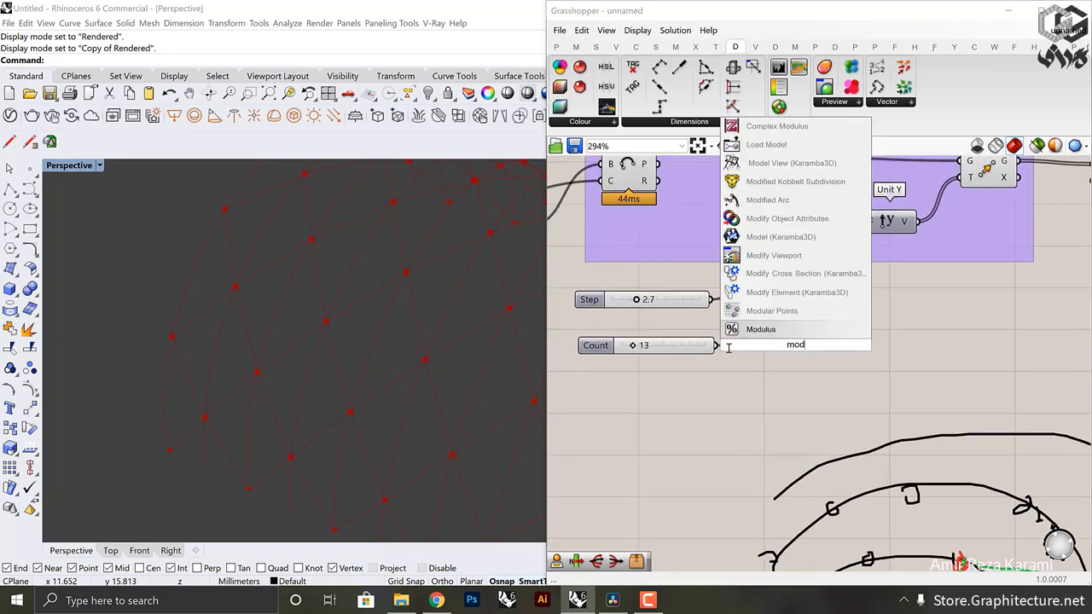
key(Return)
drag(717, 345, 850, 381)
Step: Create a number slider set to 2 and connect it to input B of Modulus
click(656, 404)
double_click(656, 404)
text(2)
key(Return)
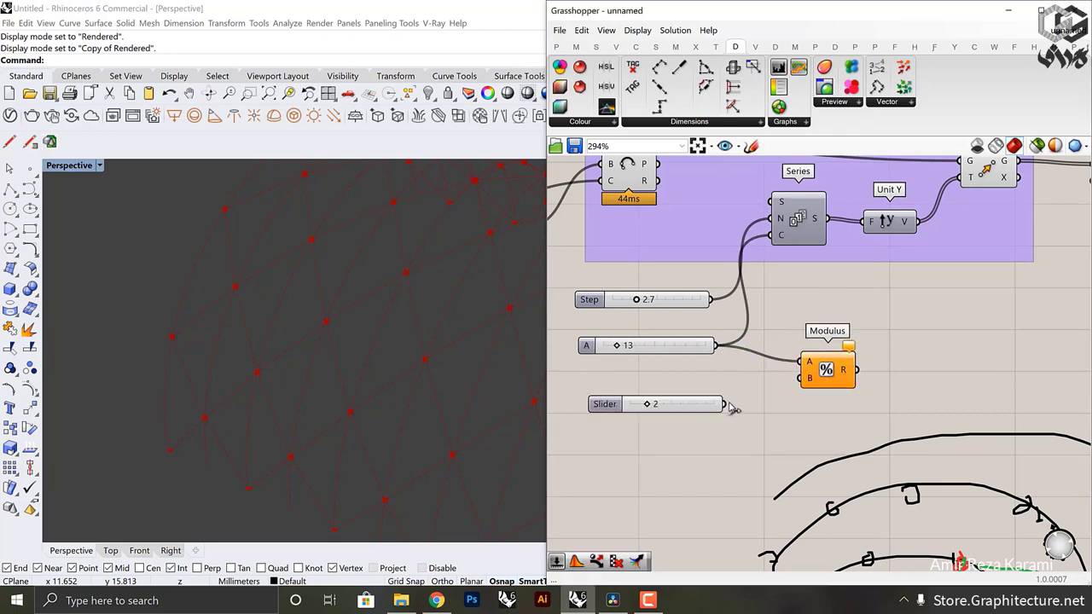
drag(732, 409, 809, 378)
Step: Connect the Modulus result (R) to the Stream Filter gate (G) and place the filter above the upper Cull Index
right_drag(873, 372, 719, 349)
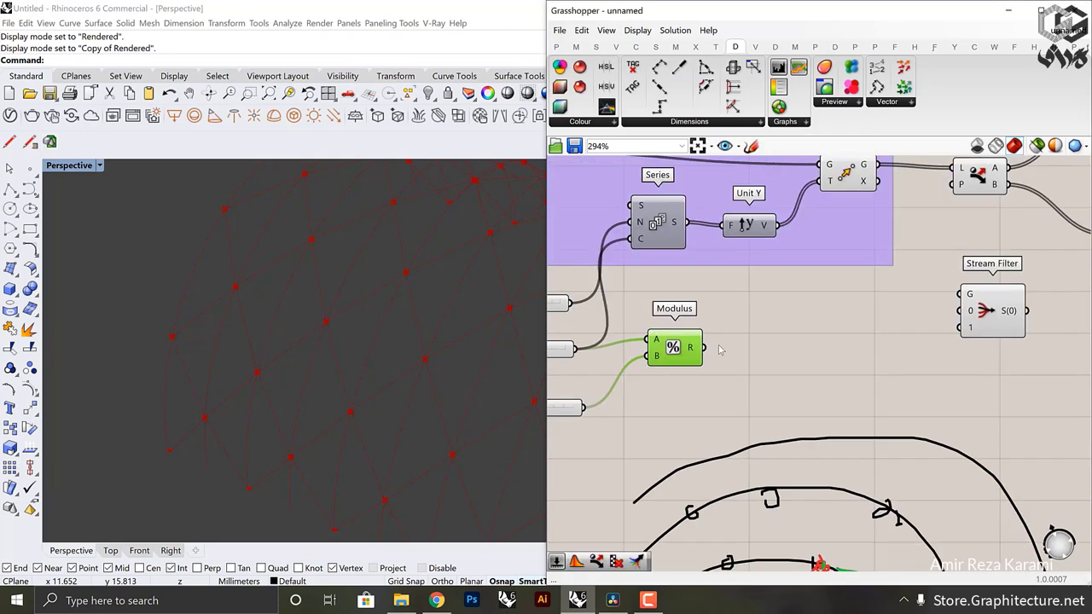
drag(709, 349, 905, 331)
right_drag(645, 362, 769, 343)
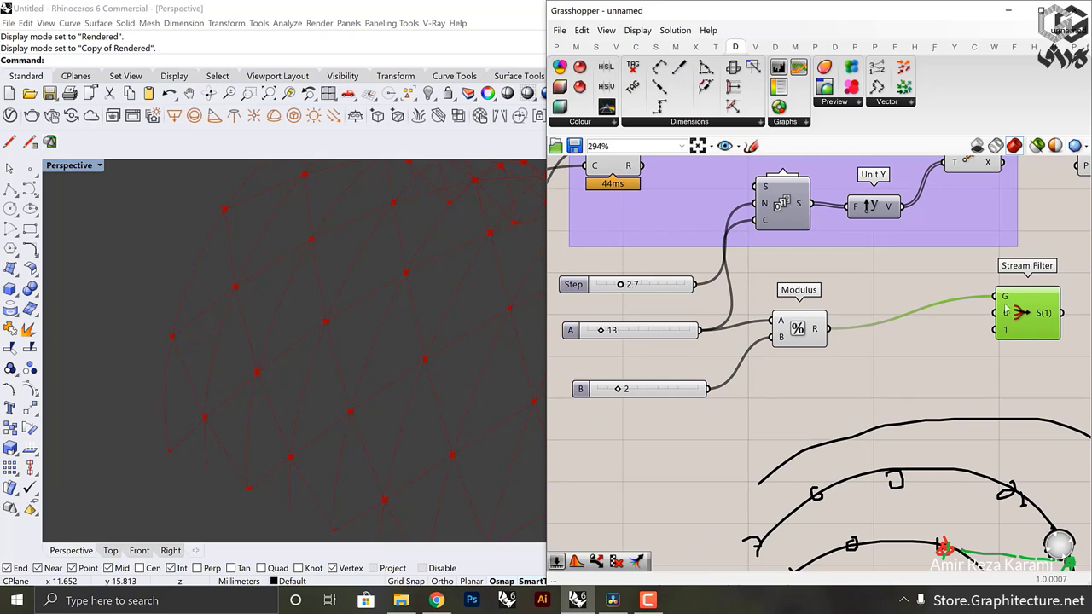
right_drag(1013, 324, 901, 368)
scroll(906, 373, down, 3)
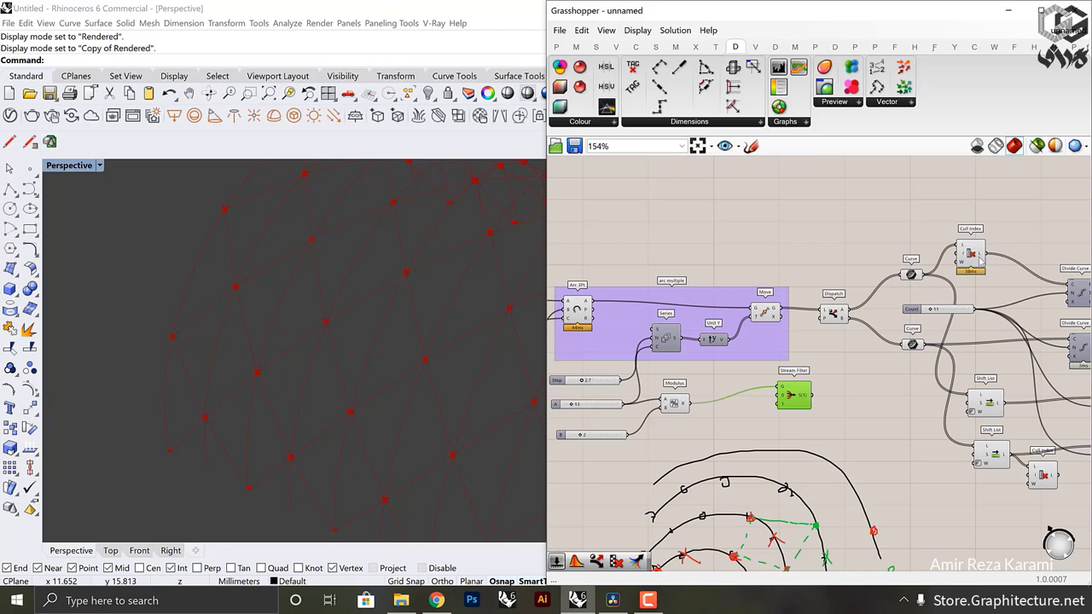
scroll(785, 377, up, 2)
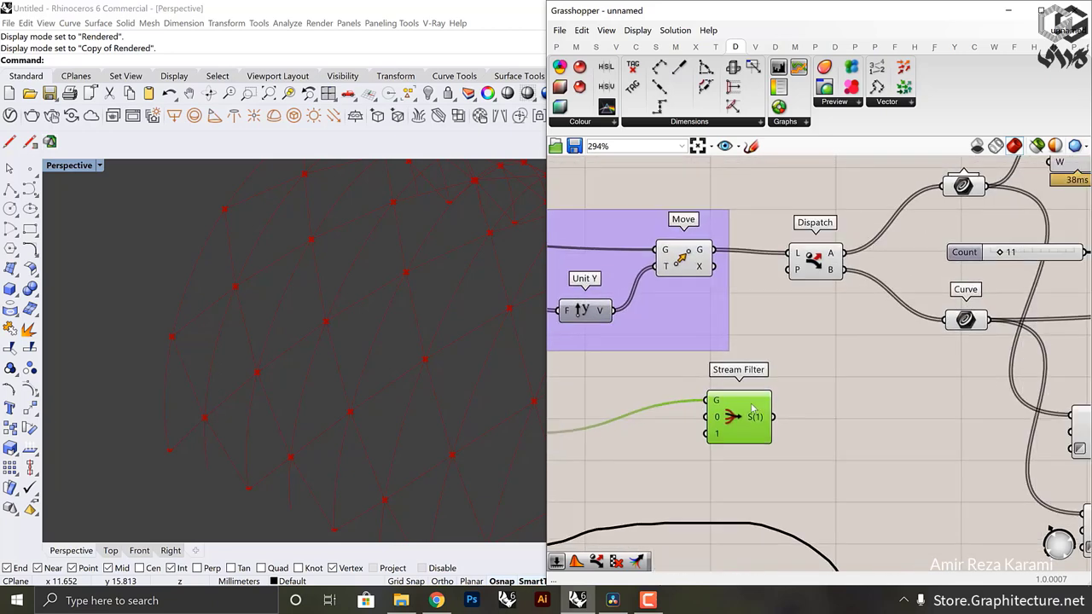
drag(744, 414, 872, 221)
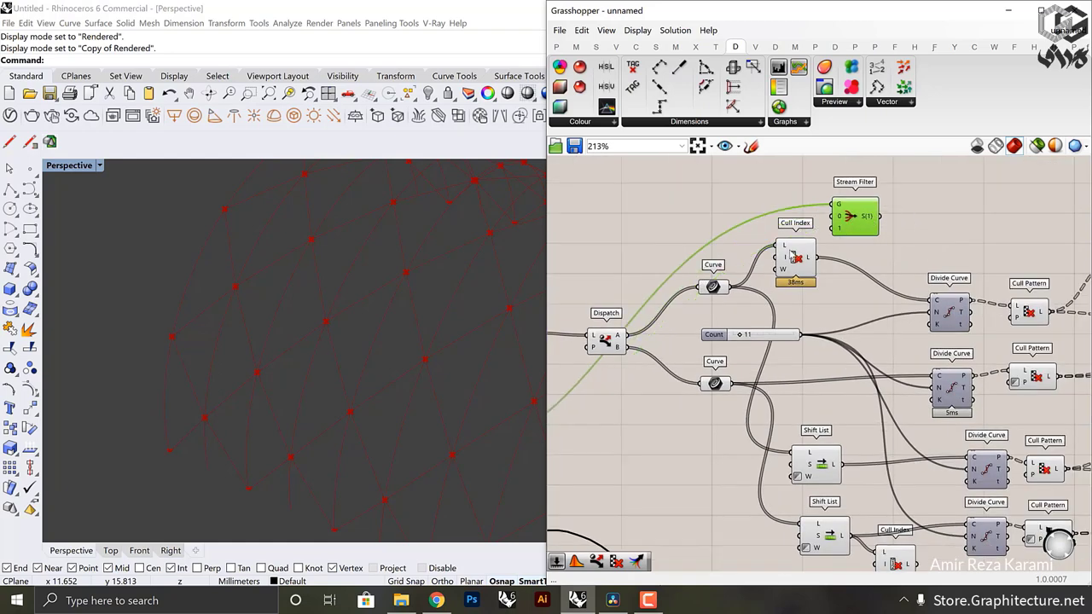
Step: Feed Stream Filter input 0 from the upper Curve and input 1 from Cull Index, then connect its output to the top Divide Curve
drag(794, 256, 865, 229)
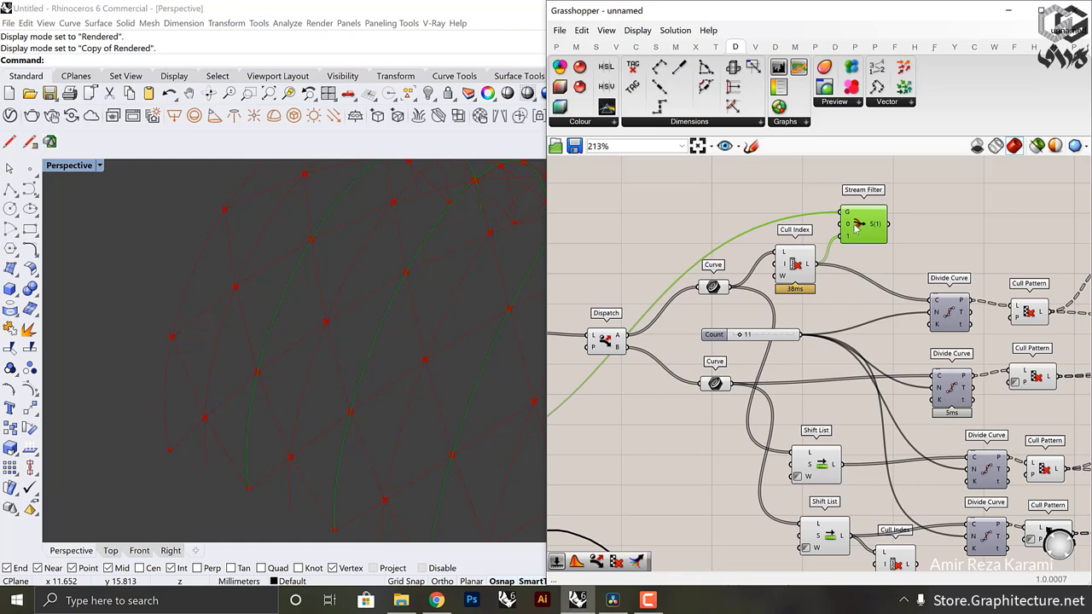
drag(733, 288, 842, 229)
click(806, 275)
drag(807, 275, 818, 296)
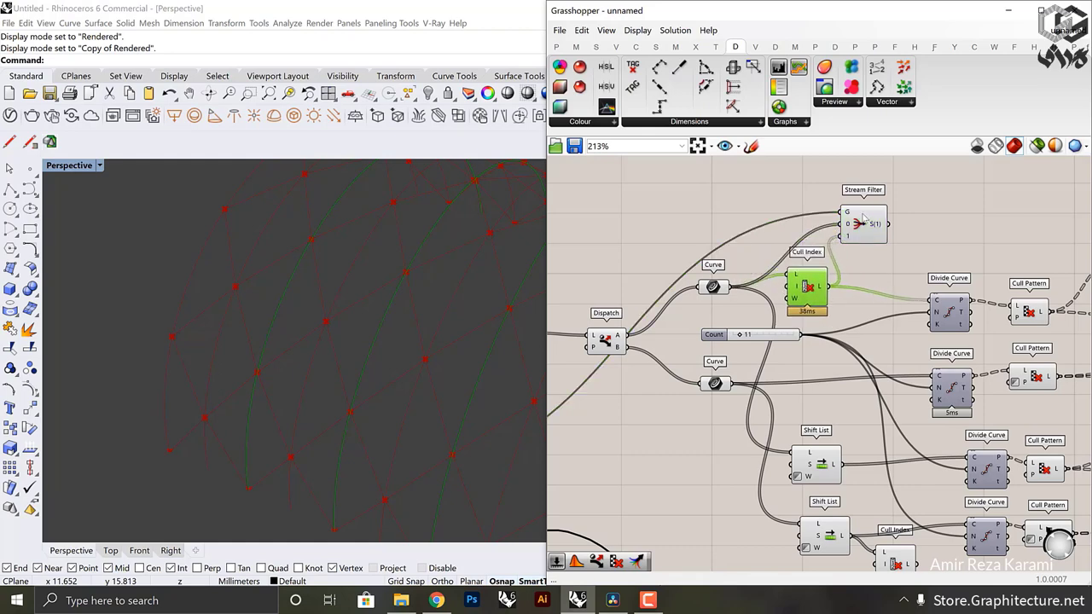
drag(864, 220, 930, 301)
click(943, 235)
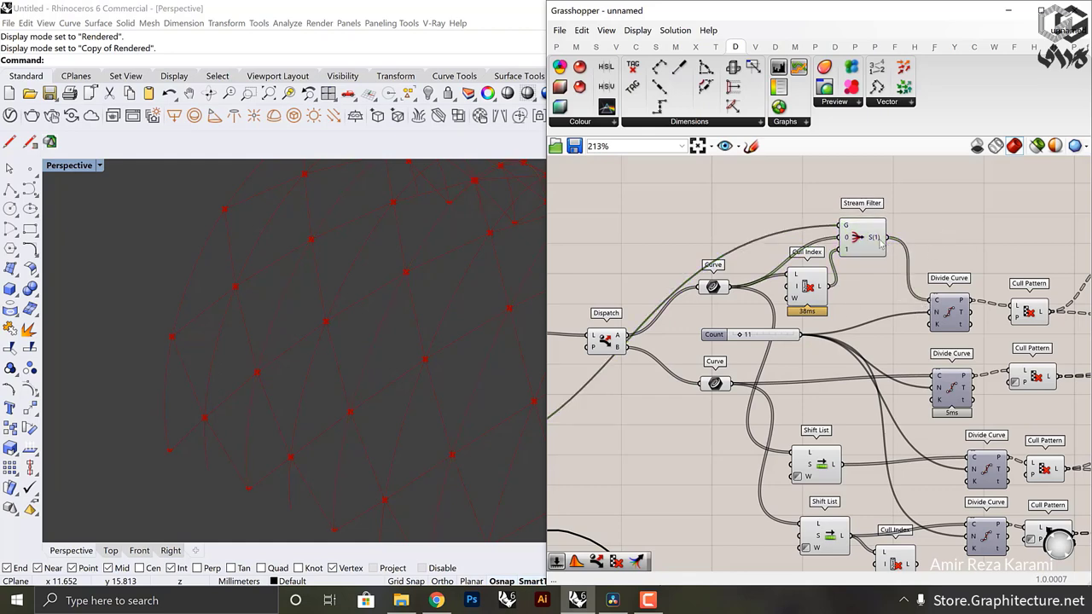
Step: Duplicate the Stream Filter and place the copy below the lower Cull Index
click(870, 243)
mouse_move(870, 243)
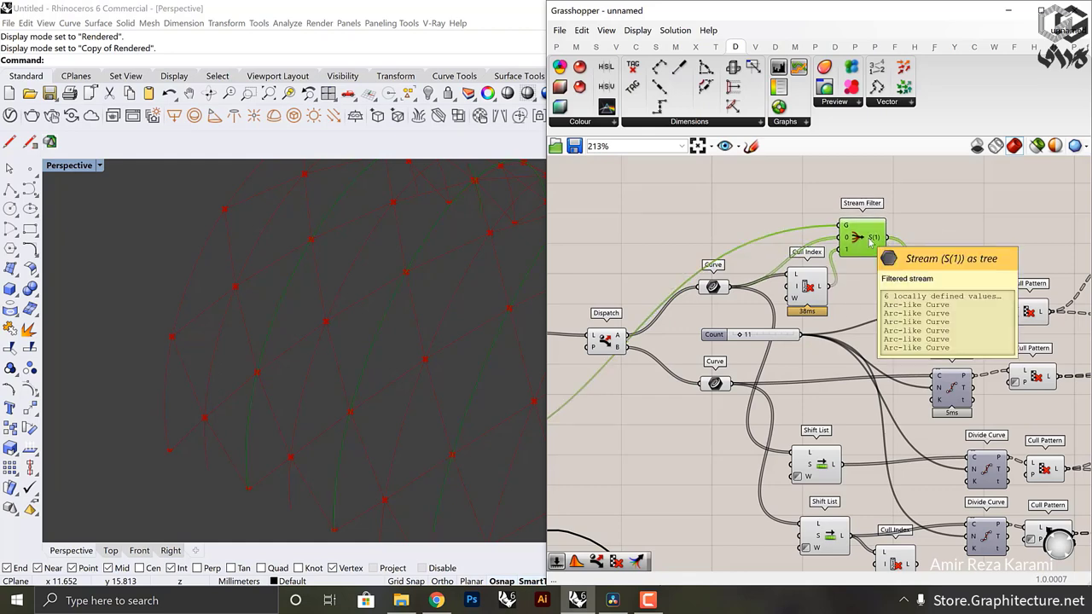
key(ctrl+c)
key(ctrl+v)
drag(871, 246, 868, 461)
right_drag(866, 478, 842, 324)
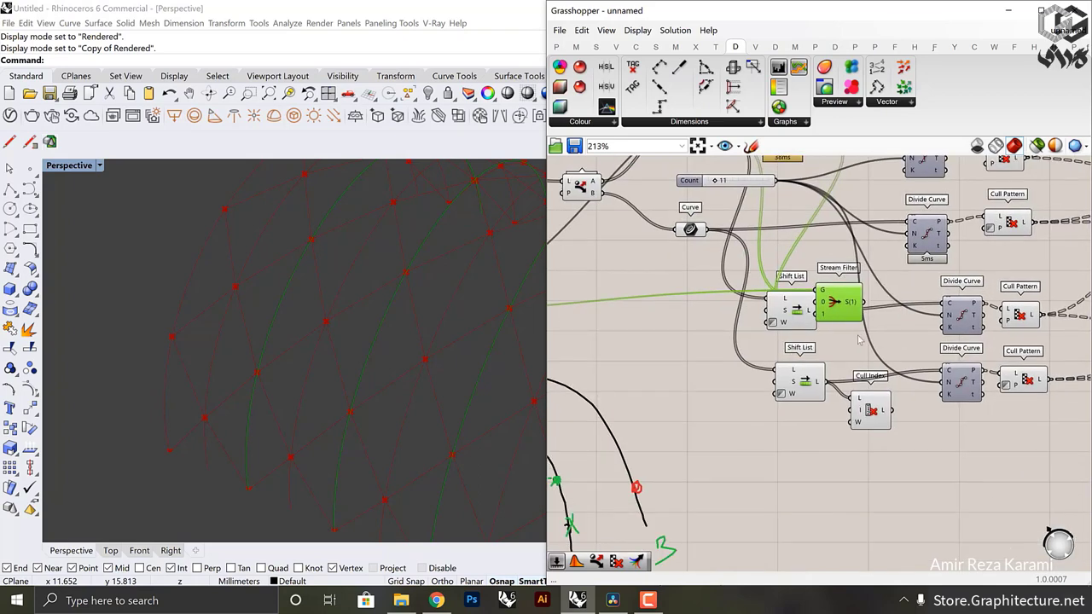
drag(825, 303, 887, 468)
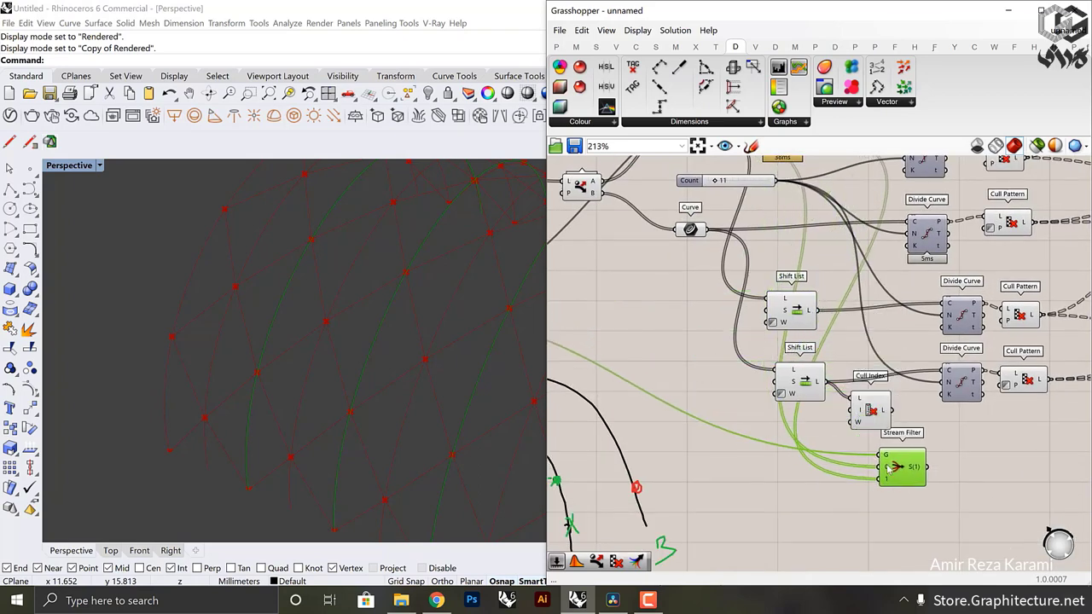
Step: Disconnect the wires from inputs 0 and 1 of the copied Stream Filter, keeping its gate connection
right_click(887, 468)
click(932, 451)
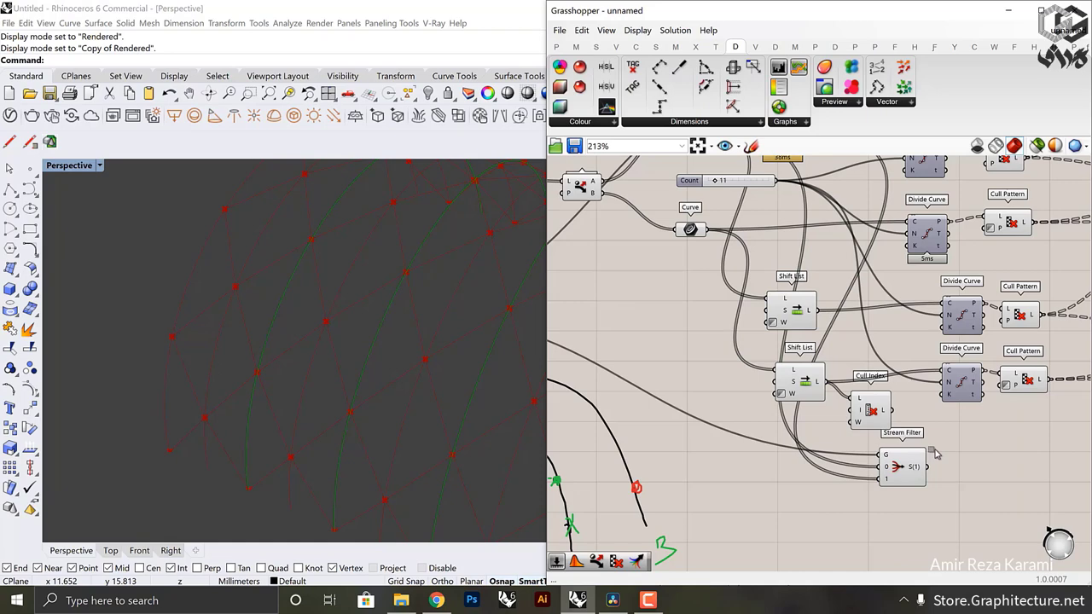
right_click(888, 471)
mouse_move(922, 417)
click(1063, 416)
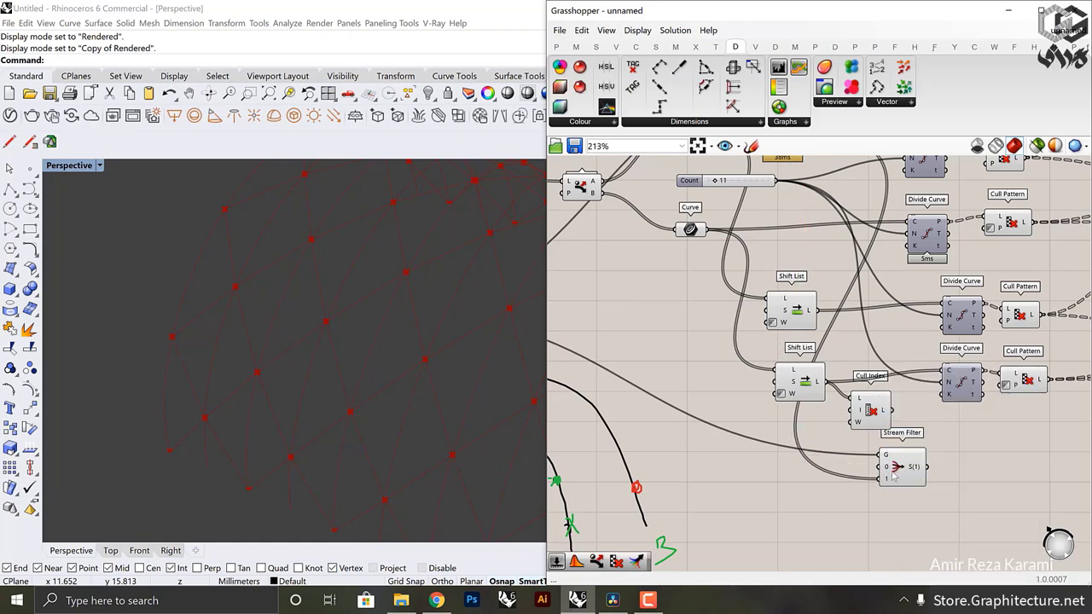
right_click(887, 480)
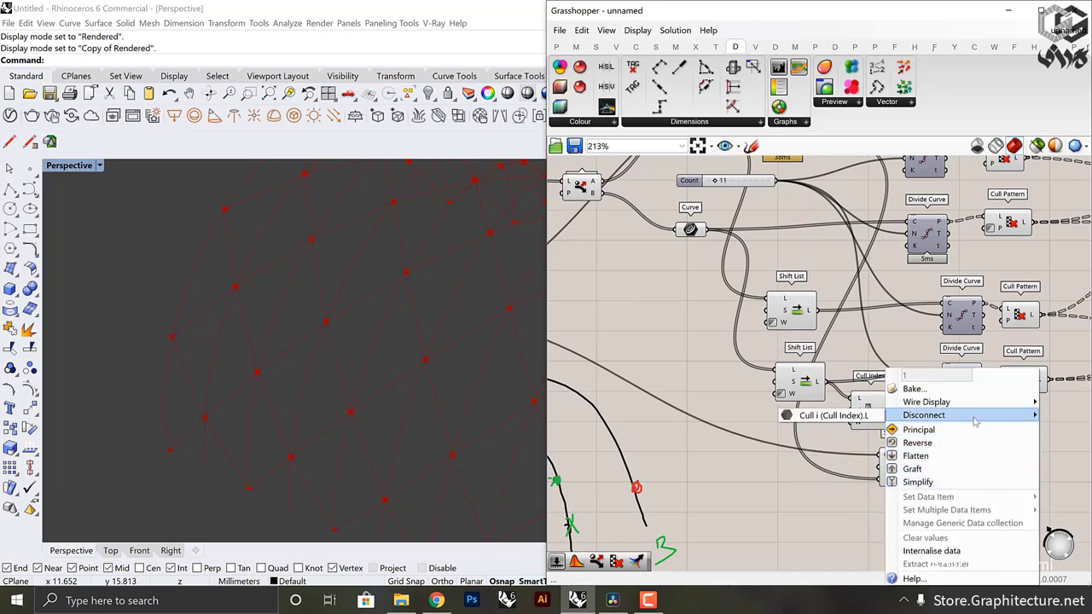
click(874, 418)
Step: Feed the copied Stream Filter's input 0 from the lower Shift List and input 1 from the lower Cull Index, and connect its output to the bottom Divide Curve
drag(872, 410, 862, 409)
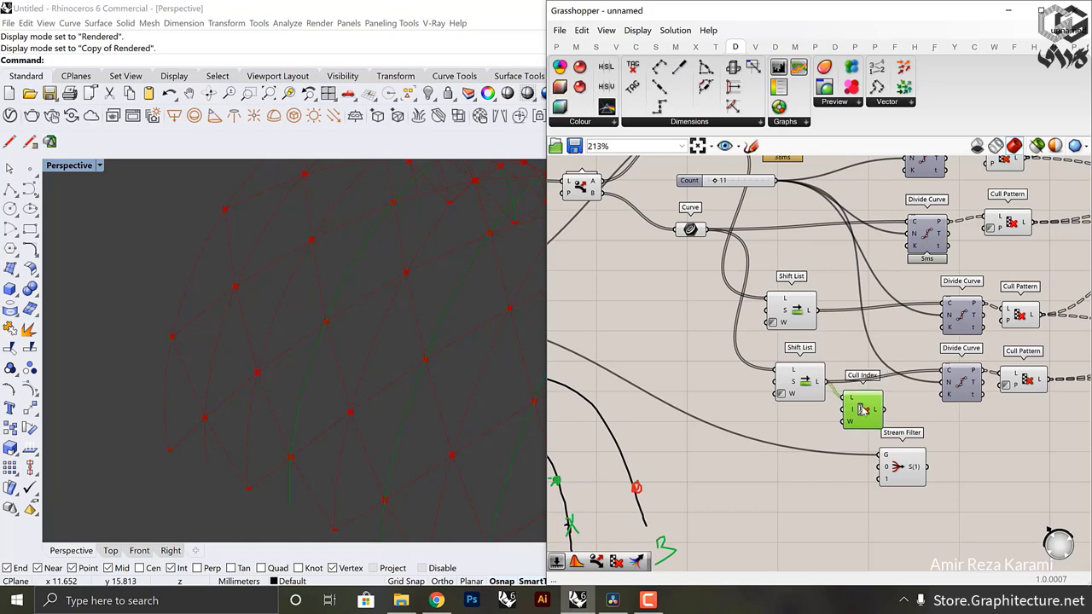
drag(907, 466, 902, 353)
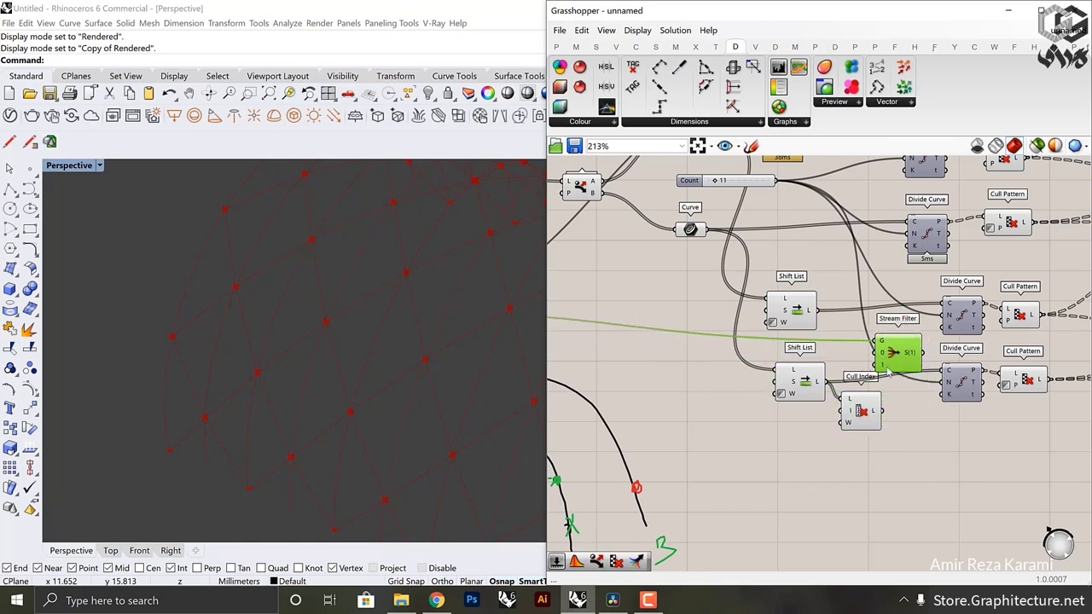
drag(836, 382, 879, 398)
drag(947, 380, 910, 380)
right_drag(831, 392, 856, 396)
drag(829, 389, 810, 395)
click(872, 425)
drag(872, 425, 853, 431)
drag(922, 376, 905, 372)
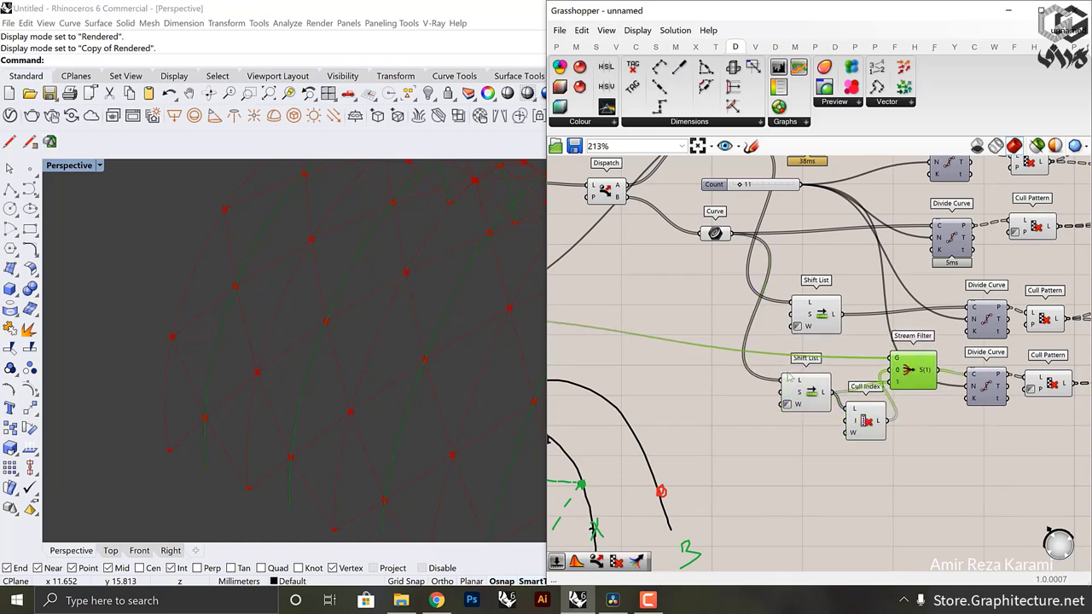
Step: Examine the diagonals of the lower Line pair across the arches
scroll(446, 352, down, 5)
shift+right_drag(447, 352, 317, 381)
right_drag(813, 387, 736, 384)
scroll(738, 386, down, 8)
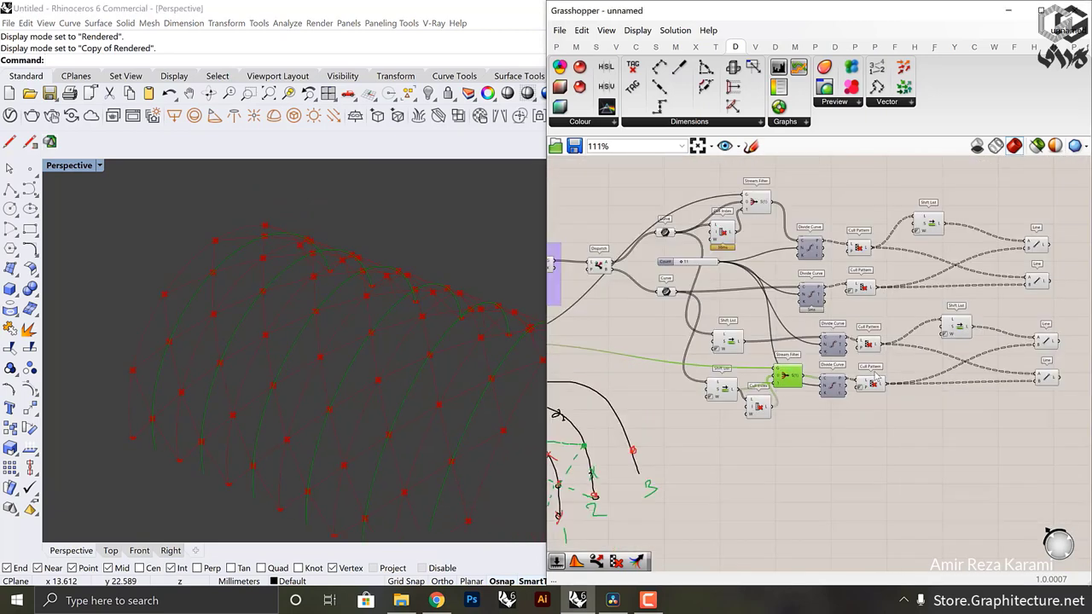
click(897, 388)
scroll(897, 386, up, 6)
drag(865, 312, 930, 401)
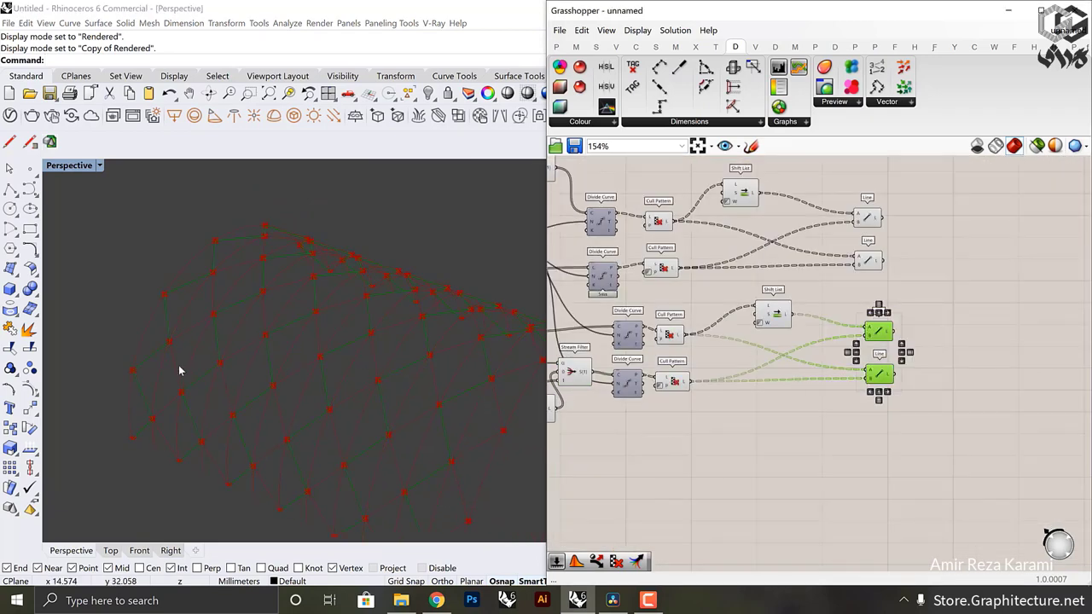
Step: Set the arch count slider feeding Series and Modulus input A to 14
right_drag(624, 345, 907, 360)
scroll(697, 373, up, 3)
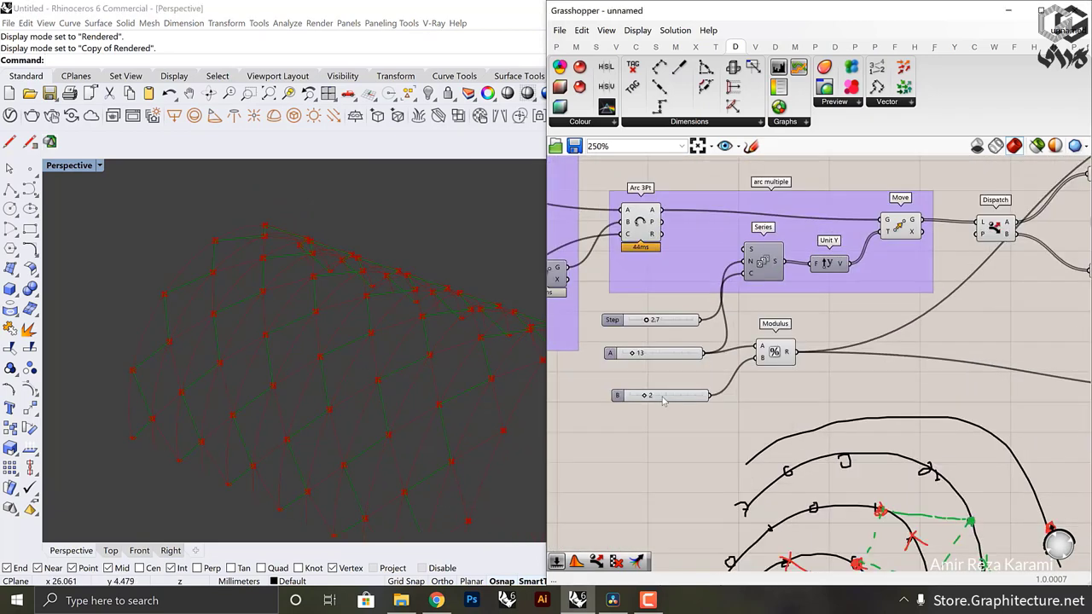
click(625, 350)
double_click(626, 350)
key(Return)
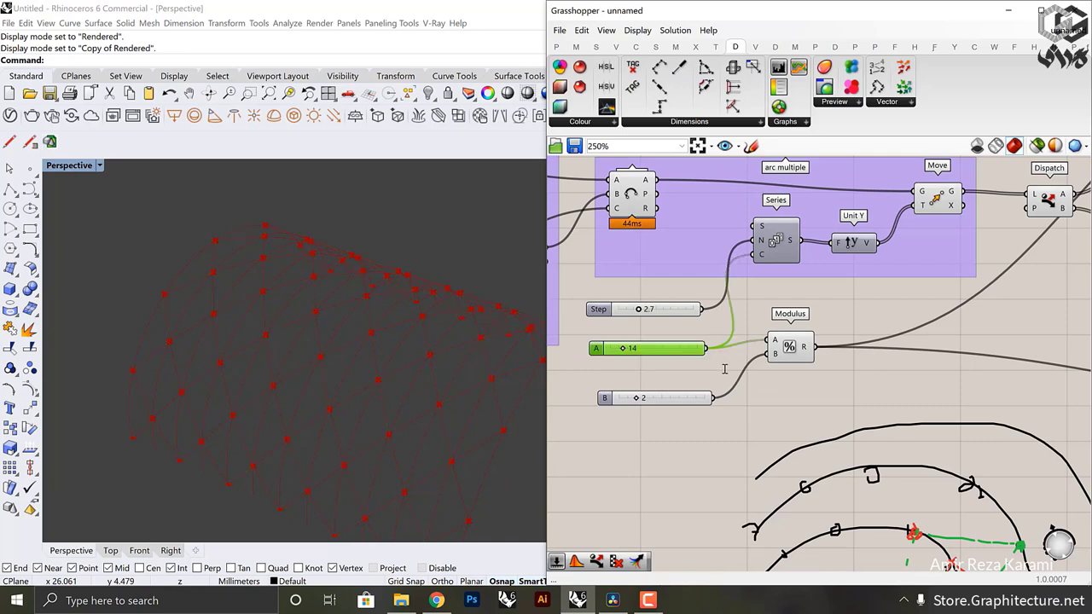
Step: Check the lower Line pair's diagonals again on the structure with 14 arches
scroll(725, 370, down, 5)
scroll(853, 350, up, 4)
drag(812, 309, 885, 386)
click(911, 362)
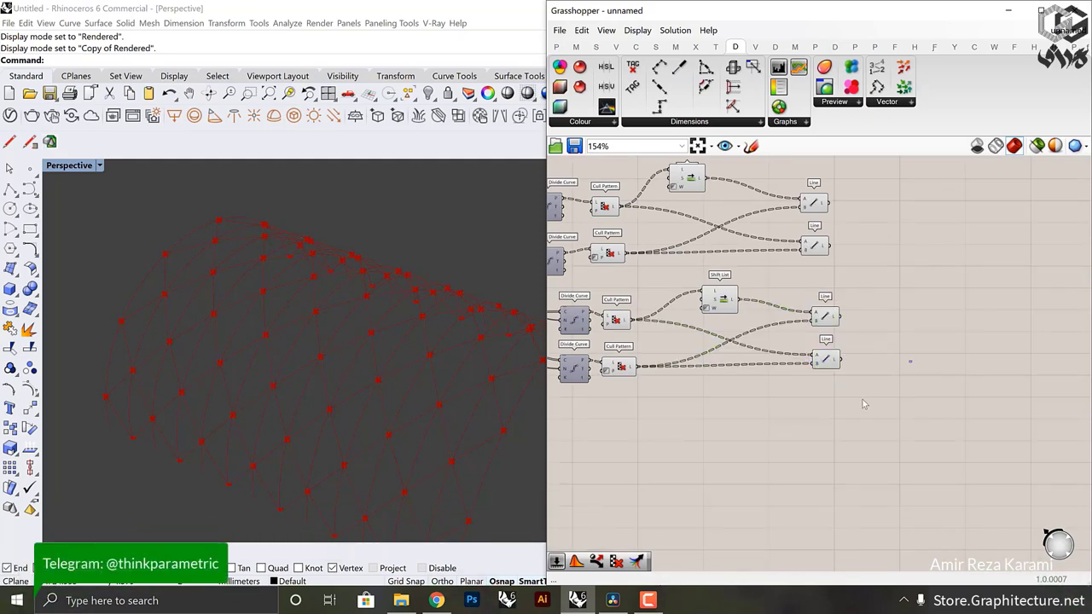
Step: Line up the upper pair of Line components and add a Weave component beside them
scroll(805, 383, up, 4)
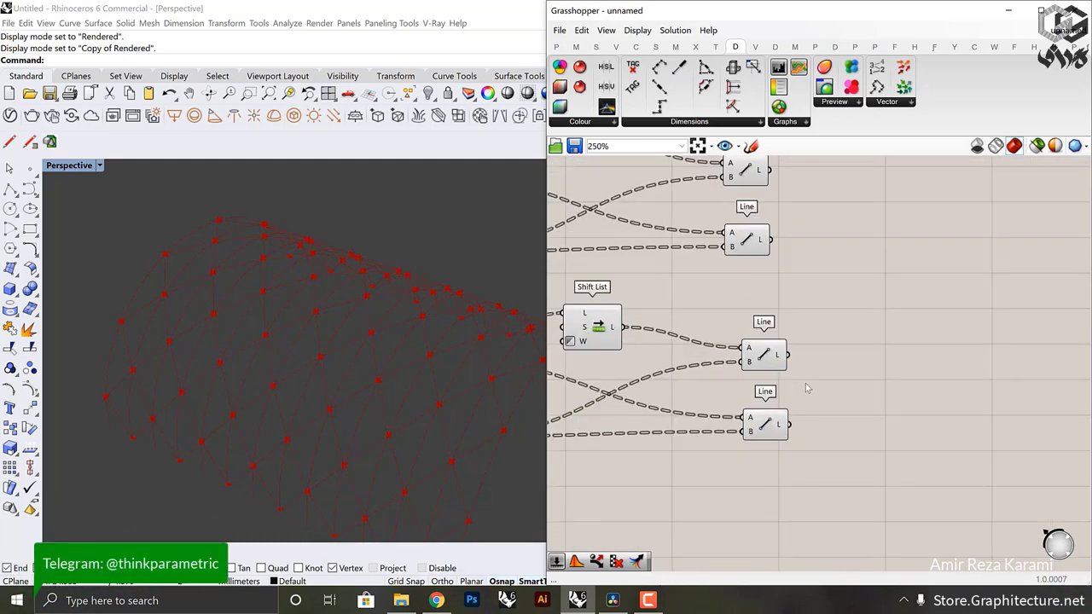
scroll(808, 383, up, 1)
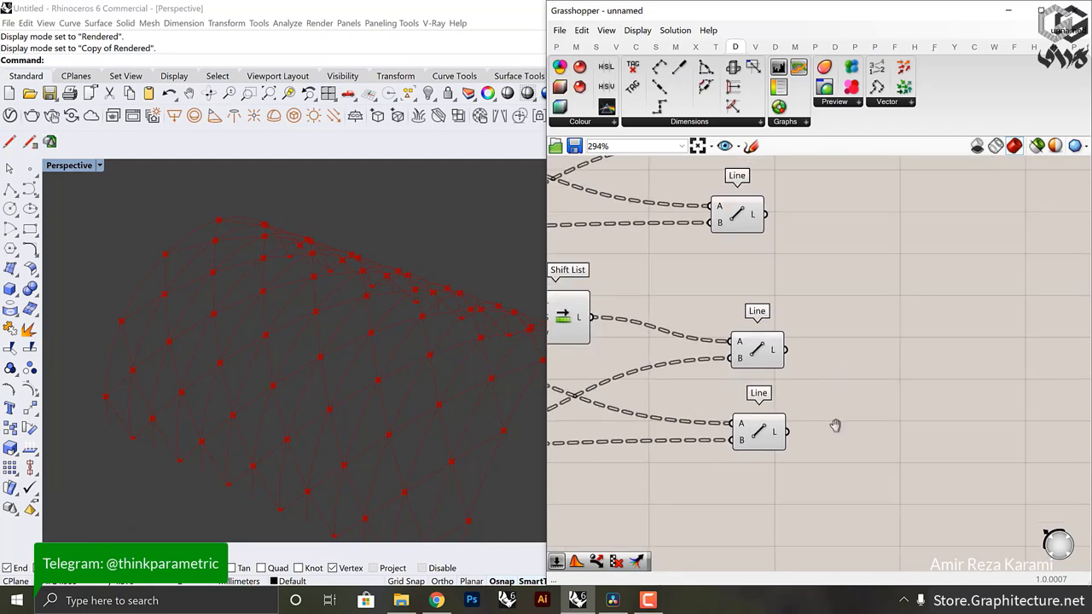
drag(734, 296, 767, 314)
drag(732, 215, 768, 234)
click(909, 264)
double_click(908, 262)
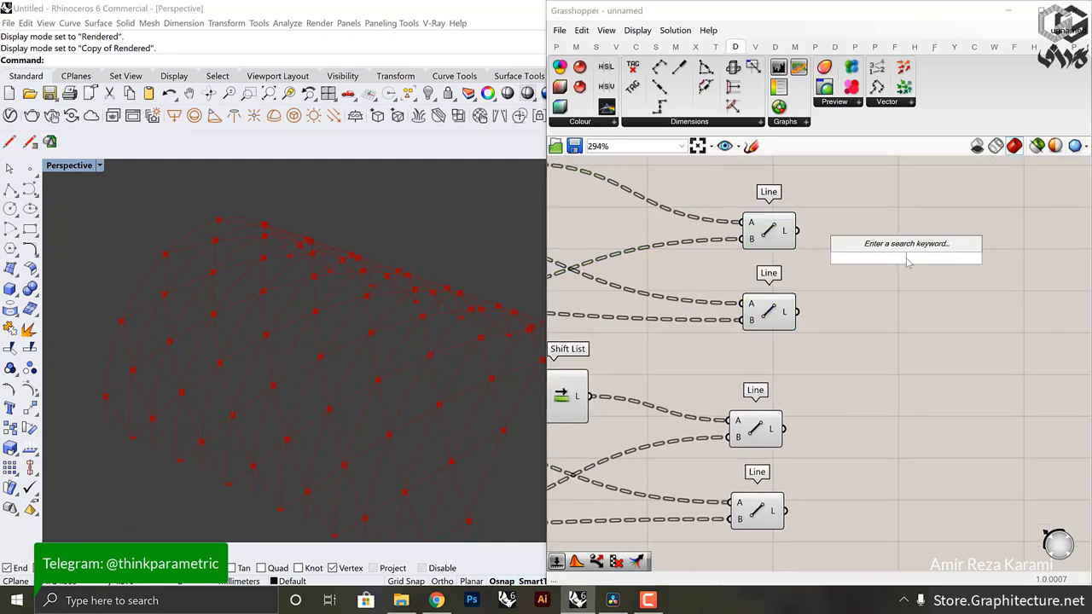
text(weave)
key(Return)
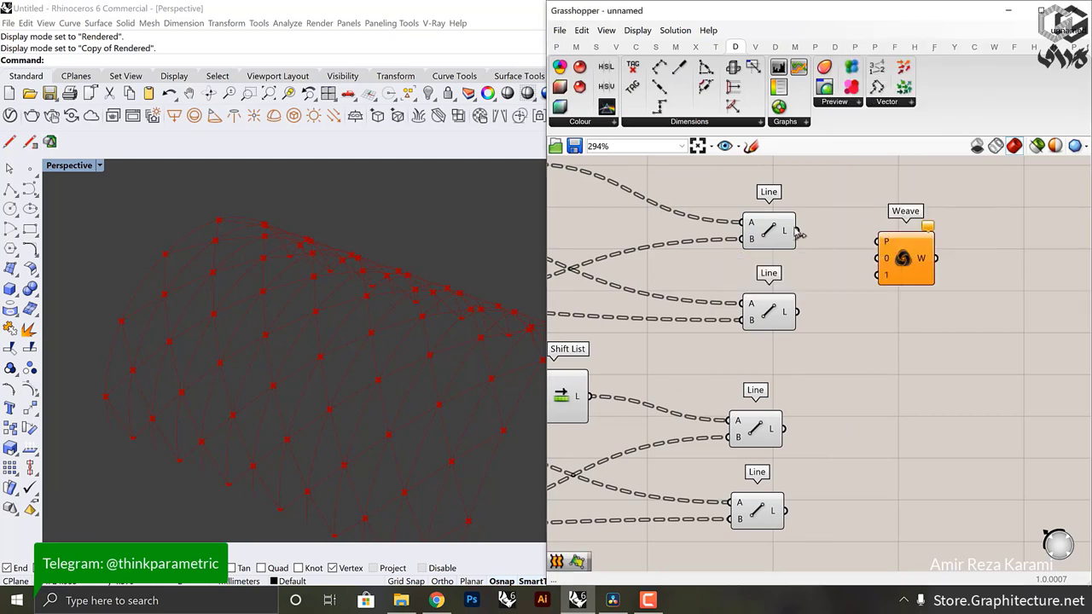
Step: Feed the Weave's input 0 from the lower Line of the upper pair and its input 1 from the upper Line
click(779, 231)
click(763, 323)
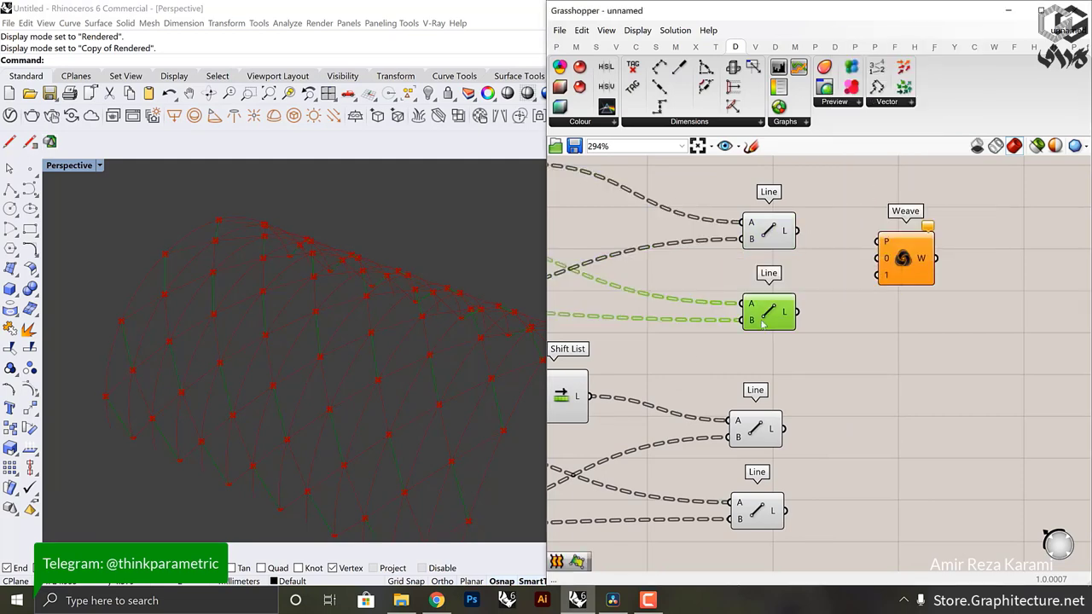
shift+right_drag(501, 406, 464, 329)
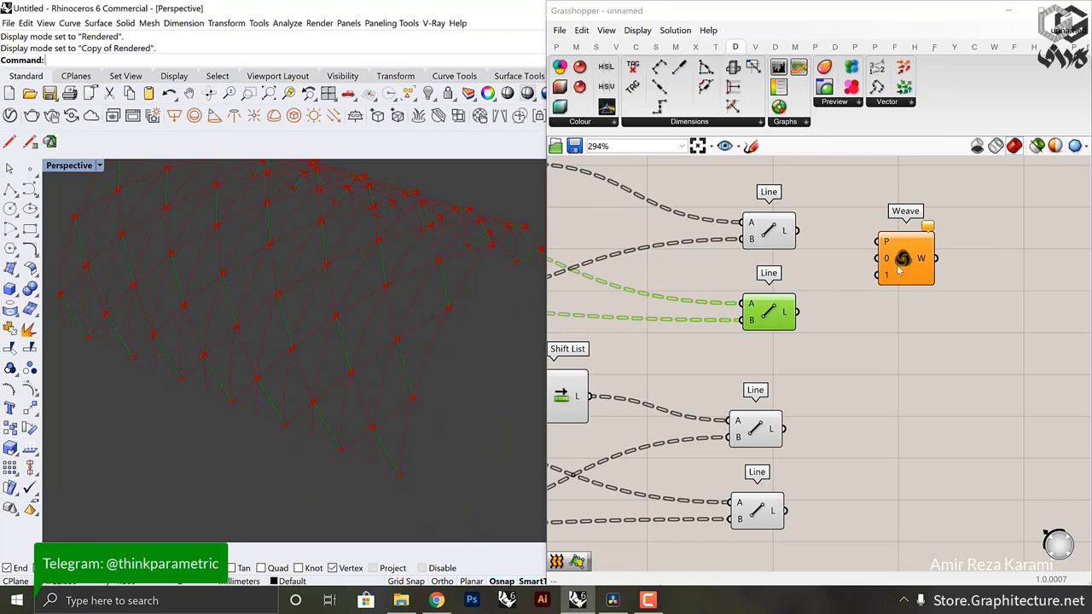
click(771, 233)
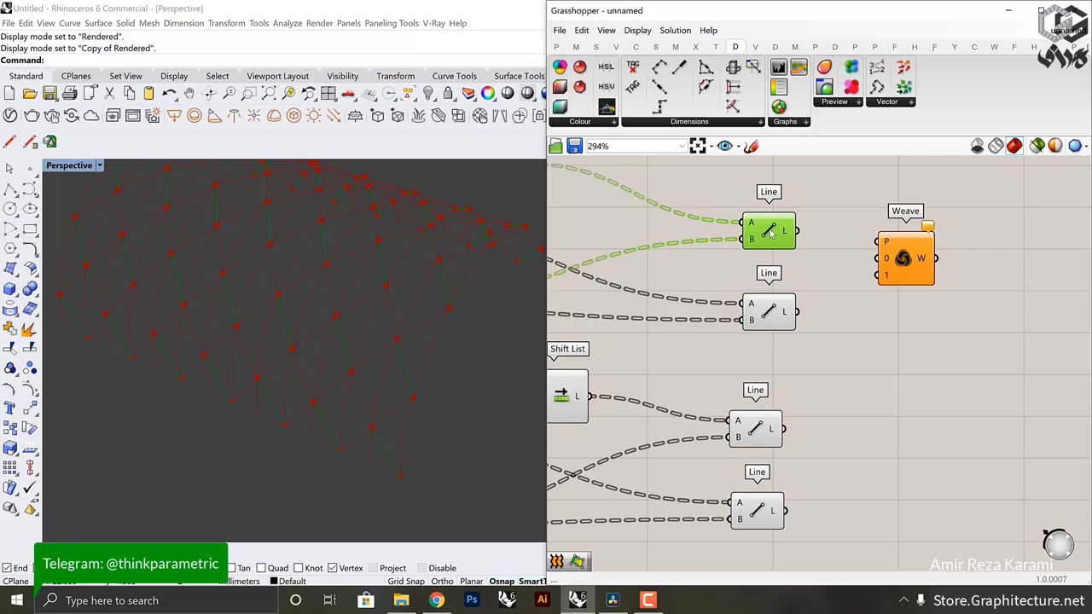
click(771, 316)
drag(771, 312, 774, 315)
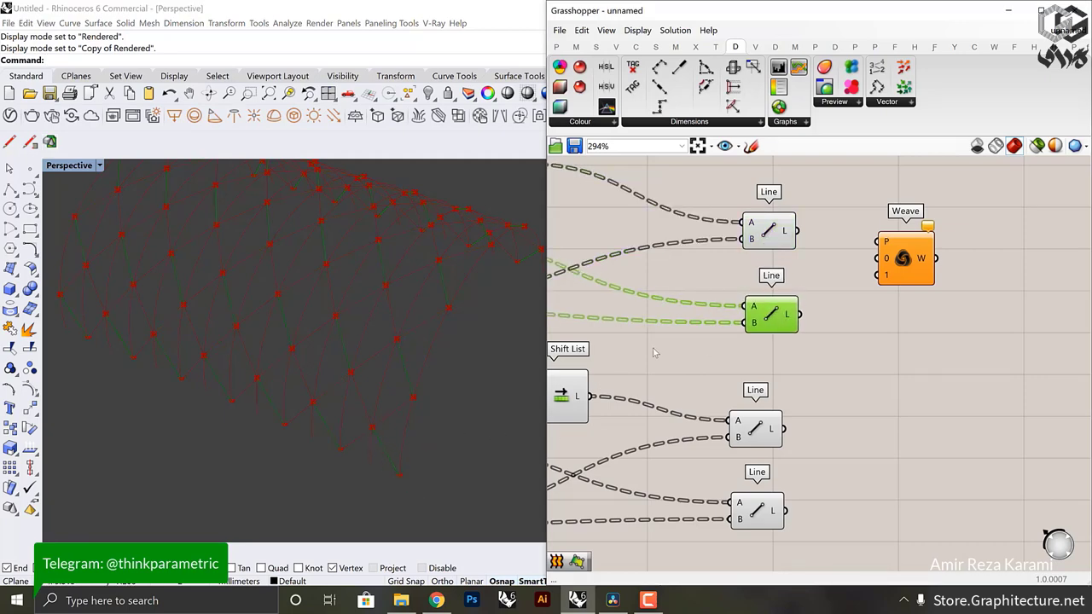
drag(800, 314, 877, 259)
drag(798, 229, 883, 274)
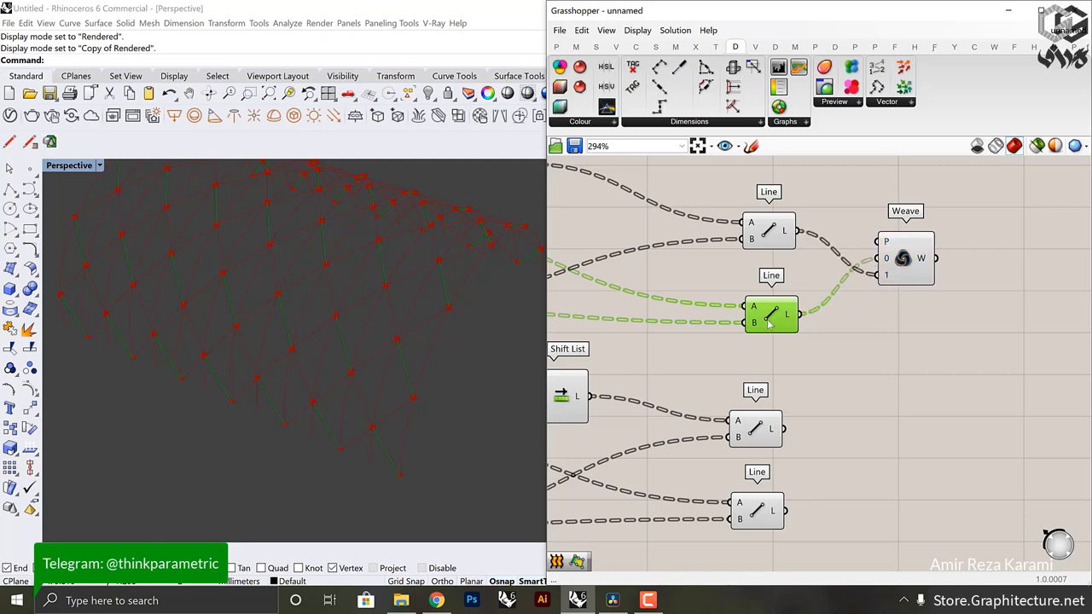
drag(768, 322, 768, 320)
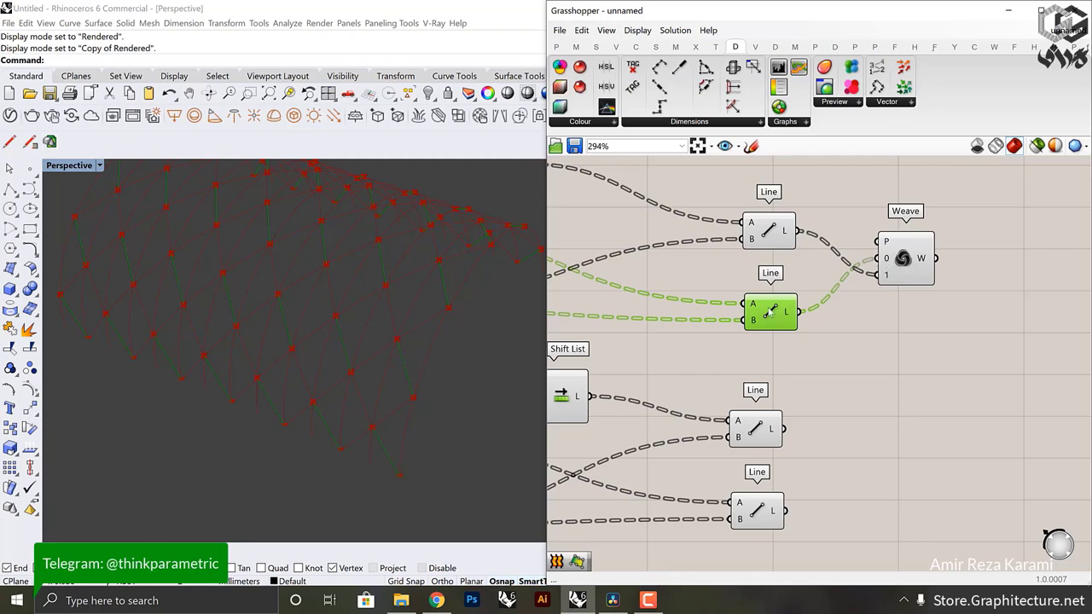
click(761, 243)
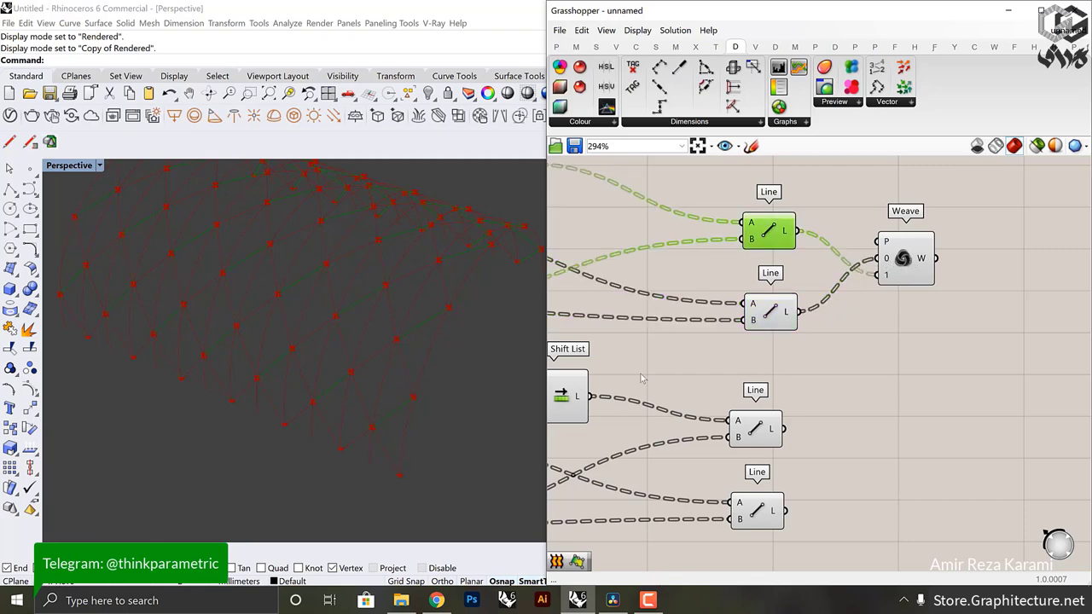
Step: Duplicate the Weave for the lower Line pair, feeding input 0 from the bottom Line and input 1 from the Line above it
drag(918, 271, 876, 492)
click(760, 510)
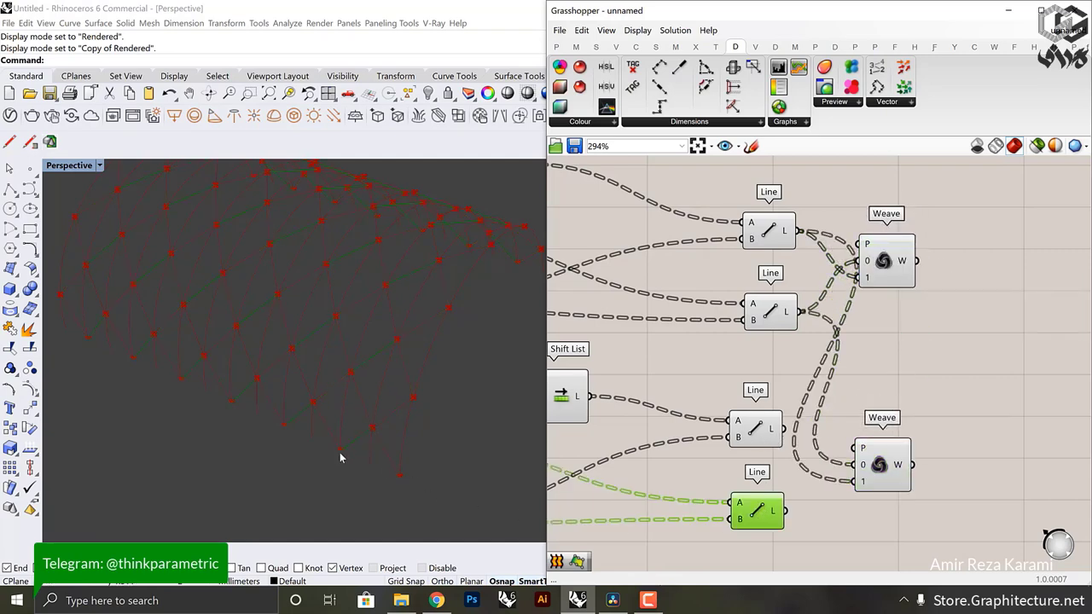
drag(784, 510, 854, 481)
click(760, 426)
drag(901, 444, 909, 402)
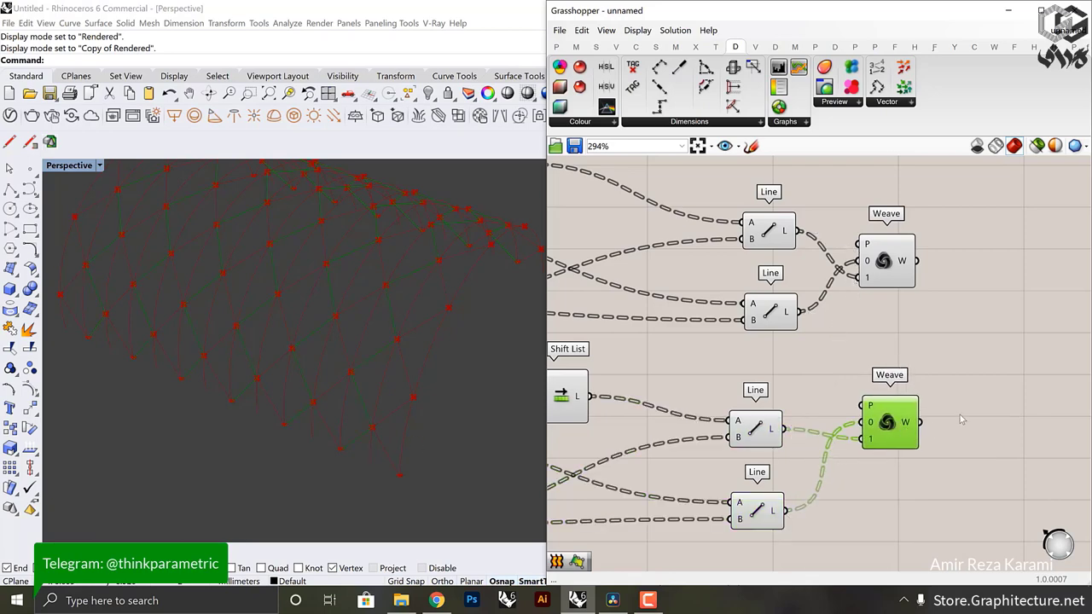
right_drag(961, 419, 854, 425)
click(883, 353)
click(780, 429)
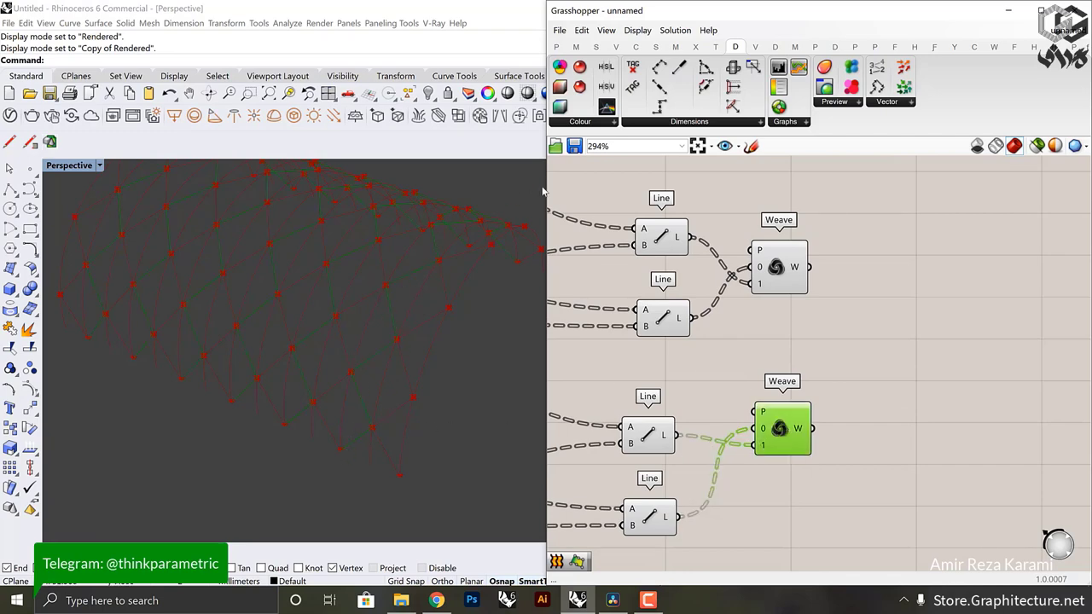
right_drag(799, 322, 743, 315)
click(733, 267)
Step: Add a Loft fed by the upper Weave and a copy of it fed by the lower Weave
click(860, 276)
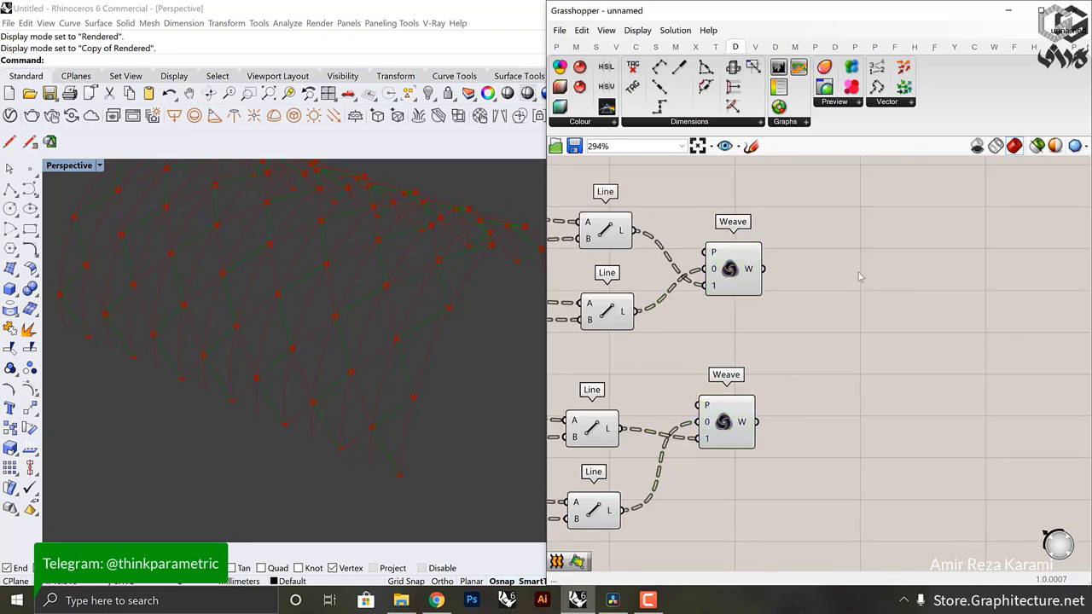
double_click(861, 277)
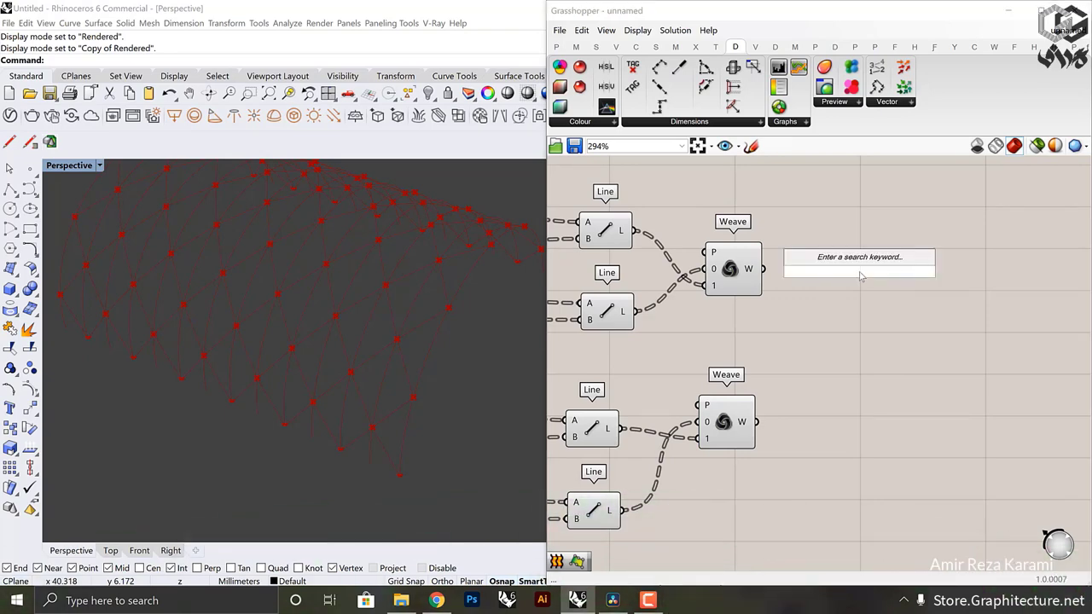
text(loft)
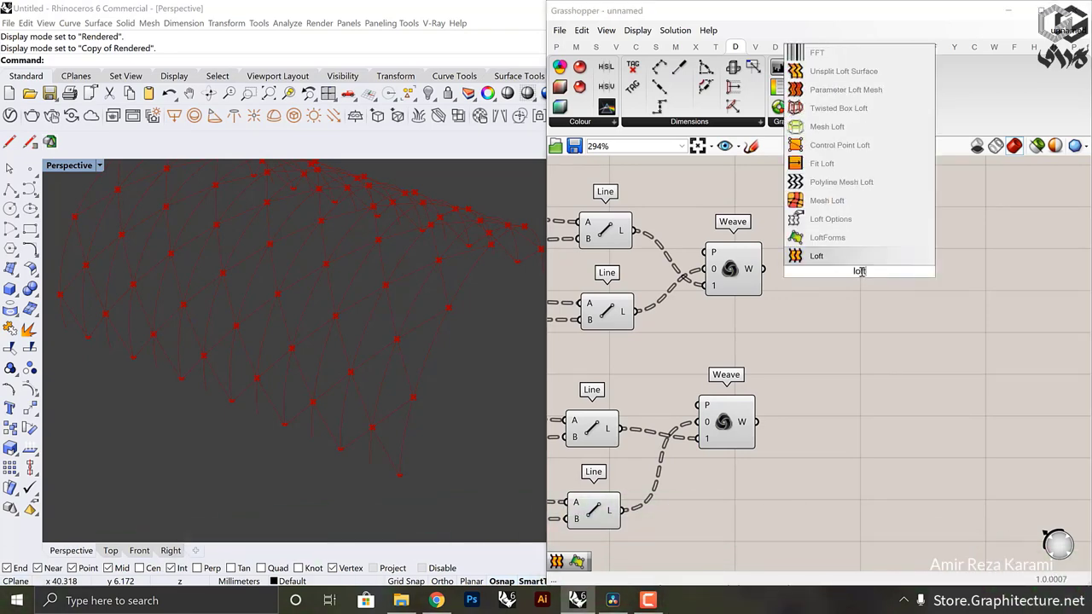
key(Return)
drag(765, 270, 898, 378)
key(ctrl+c)
key(ctrl+v)
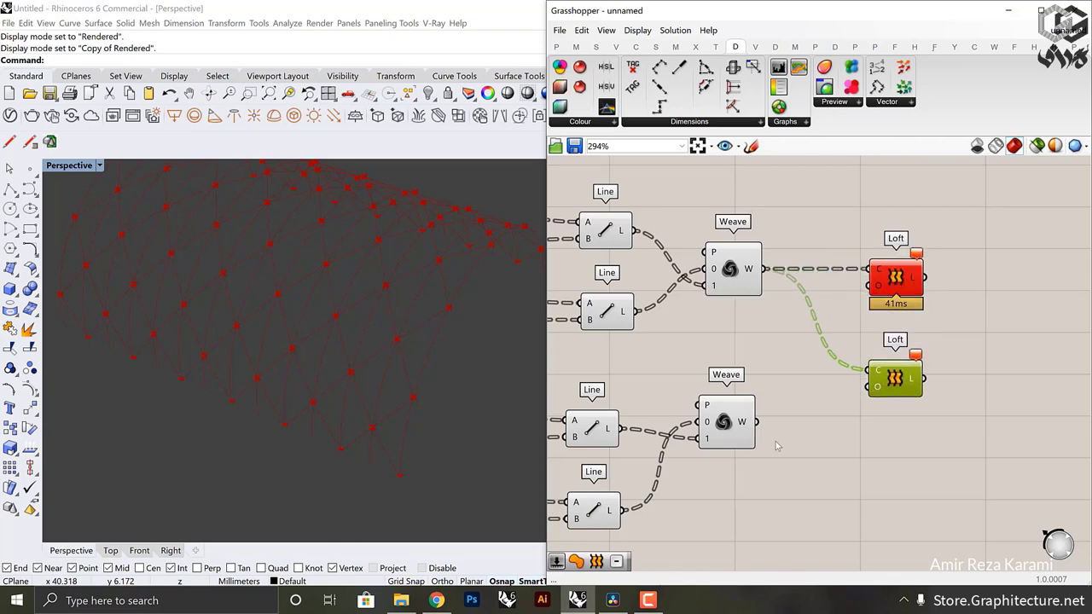
drag(758, 423, 906, 416)
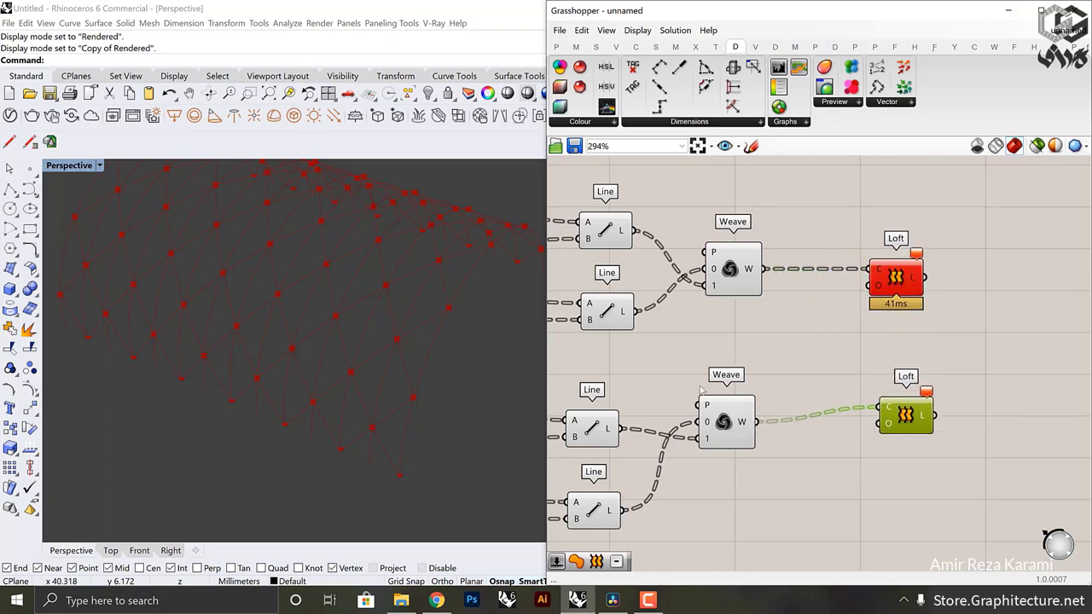
click(722, 423)
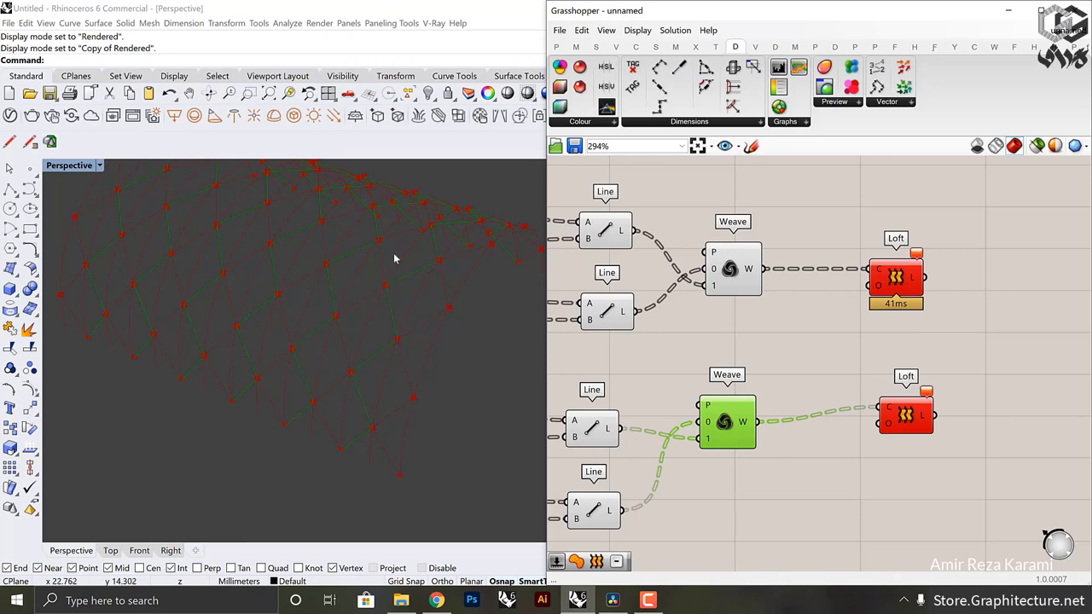
Step: Set the upper Loft's options to Straight with Rebuild at a count of 10
right_click(877, 293)
mouse_move(930, 398)
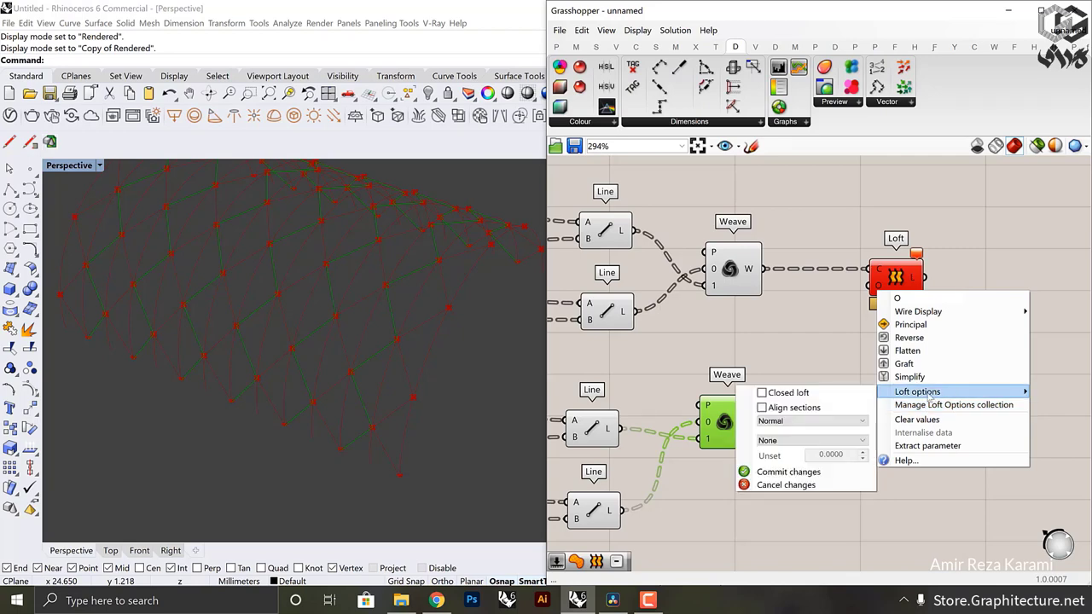
click(793, 423)
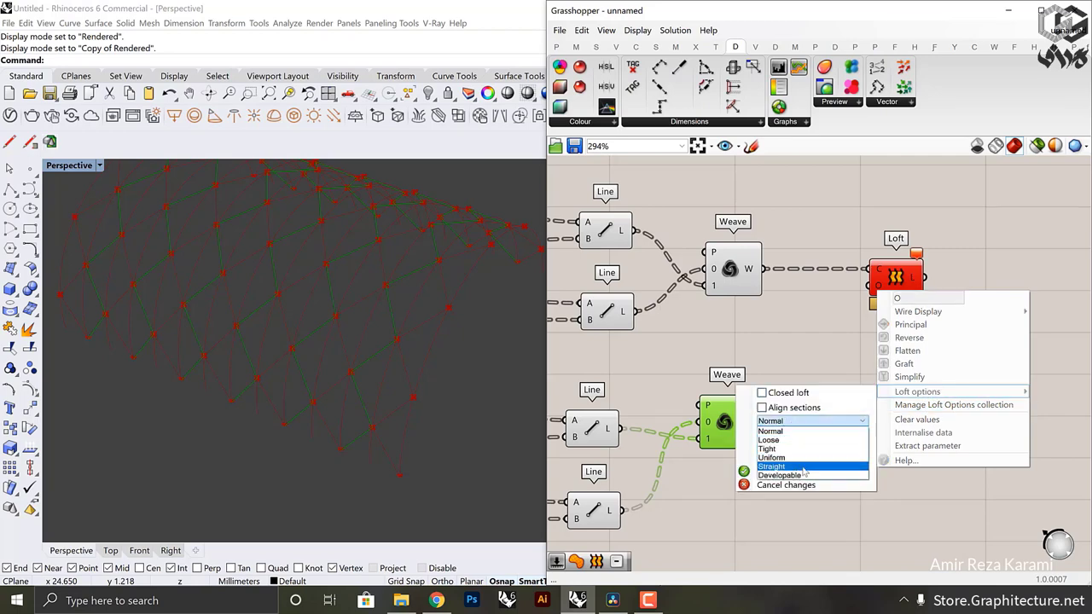
click(800, 467)
click(809, 441)
click(808, 460)
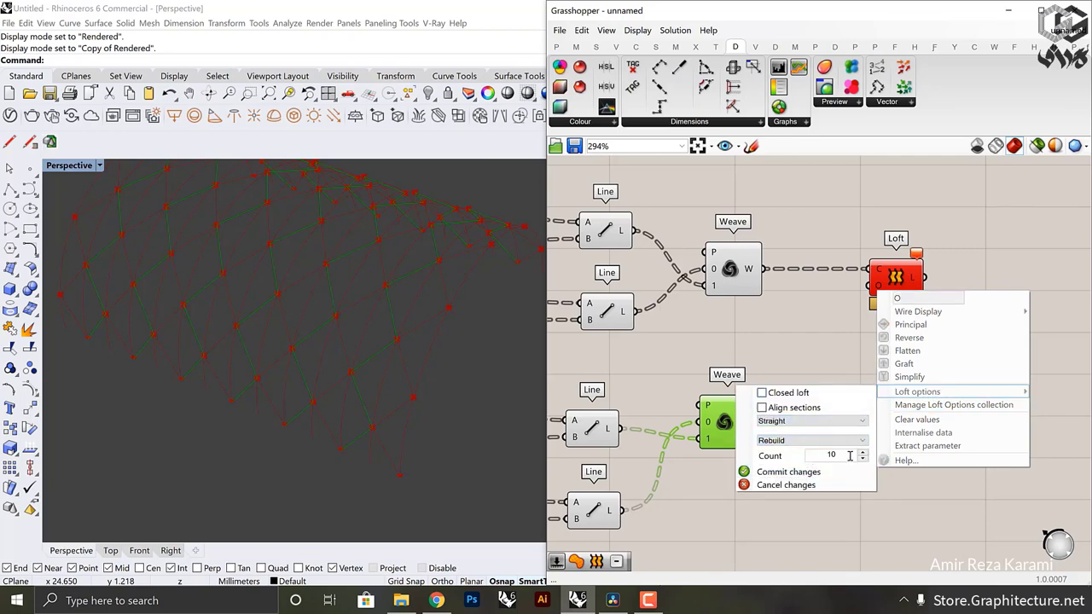
click(782, 472)
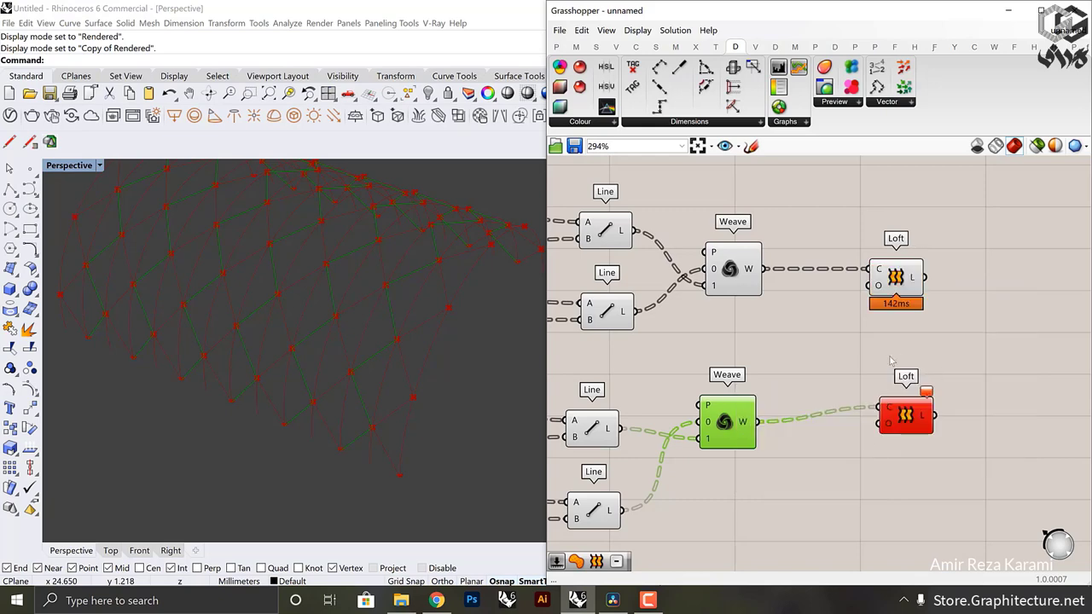
Step: Set the lower Loft's options to Straight with Rebuild at a count of 10 and inspect the lofted strips
right_click(891, 428)
mouse_move(941, 511)
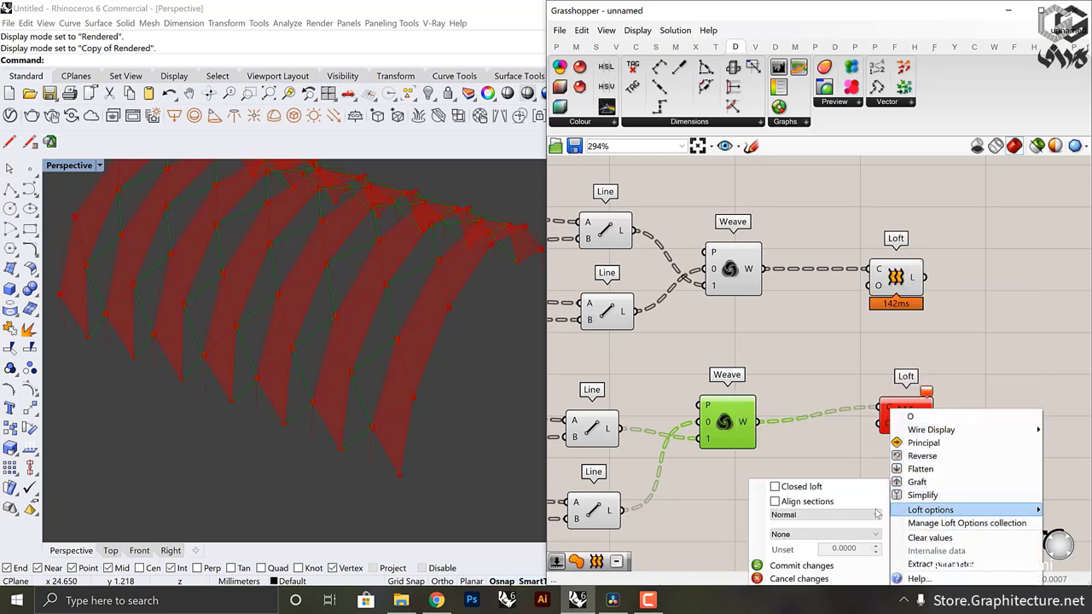
click(815, 516)
click(815, 558)
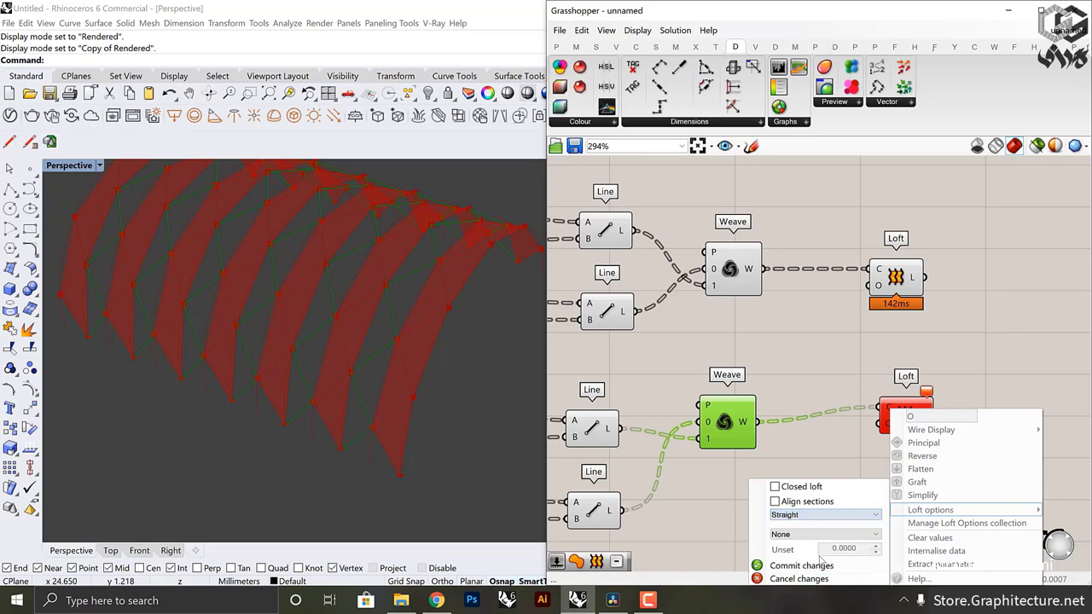
click(814, 534)
click(815, 549)
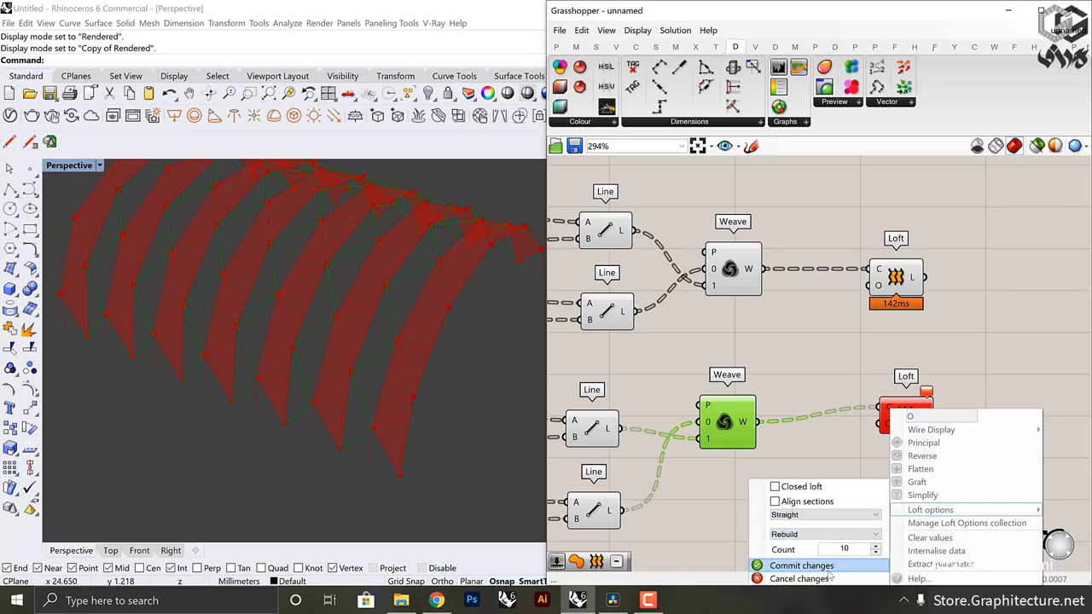
click(799, 566)
right_drag(468, 394, 383, 351)
scroll(512, 295, up, 5)
right_drag(285, 415, 283, 421)
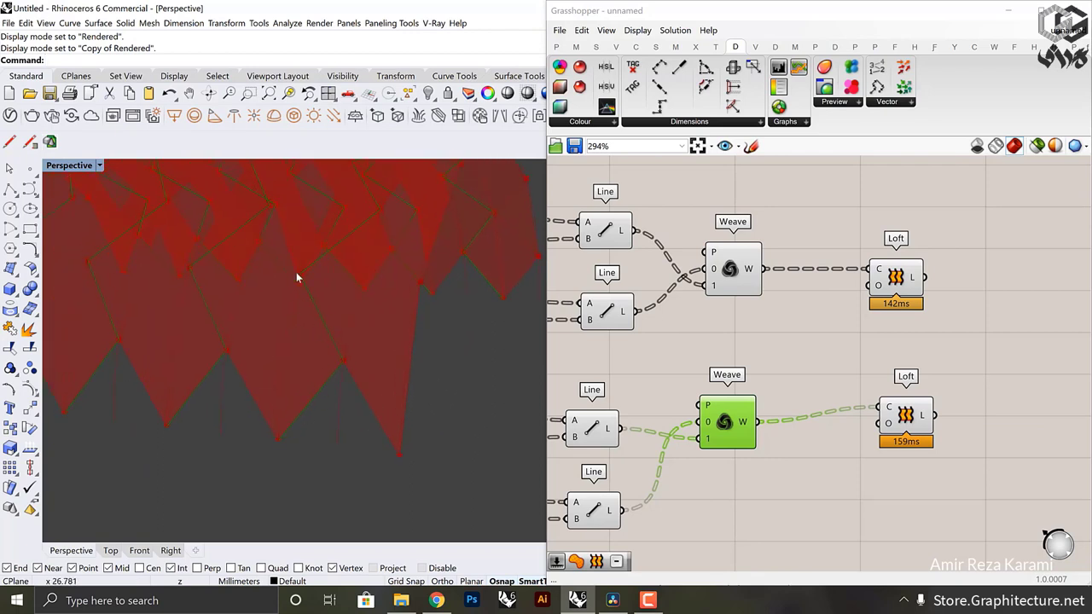
right_drag(337, 318, 267, 440)
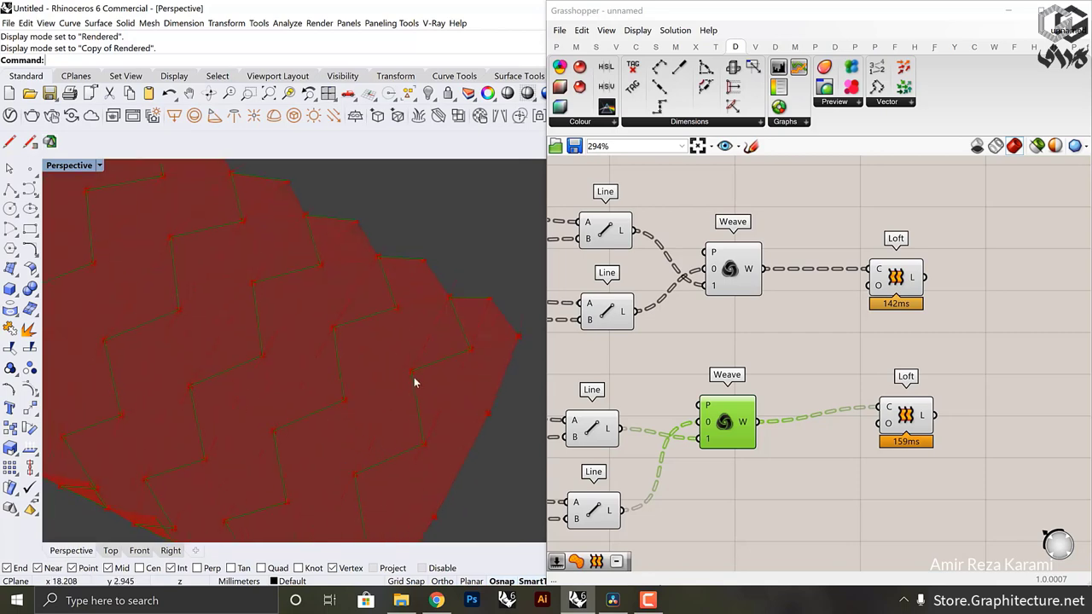
Step: Add a Custom Preview component and connect both Loft outputs to its G input
click(890, 355)
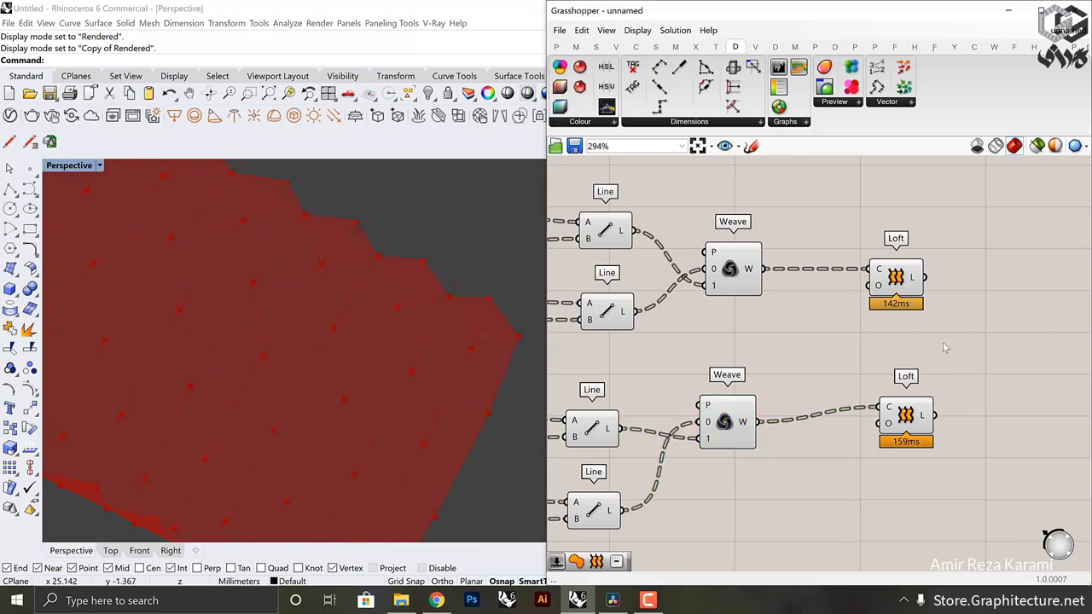
right_drag(944, 345, 803, 355)
double_click(909, 364)
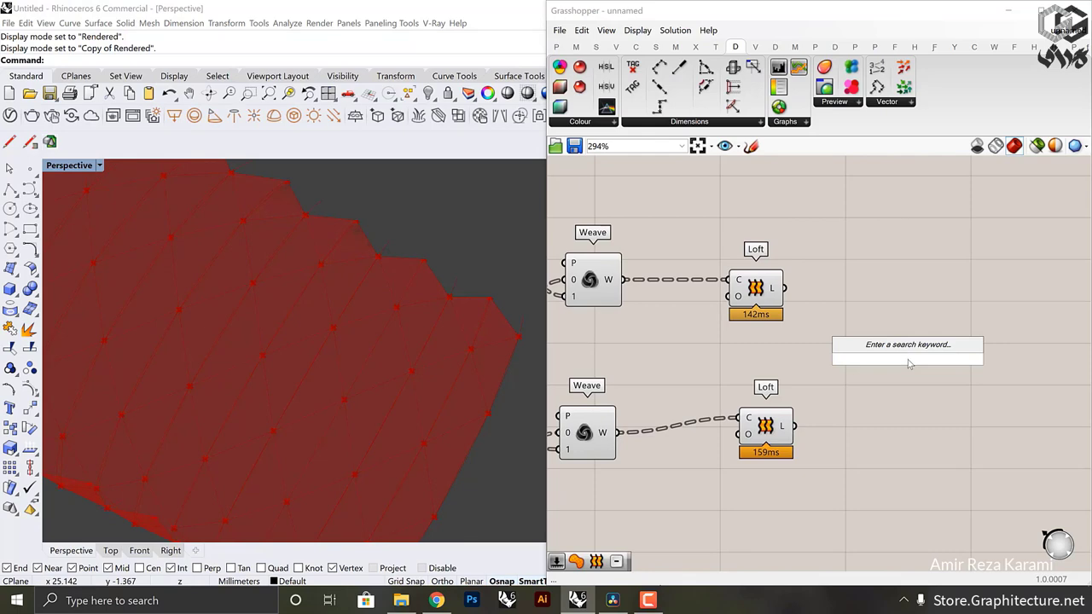
text(cust)
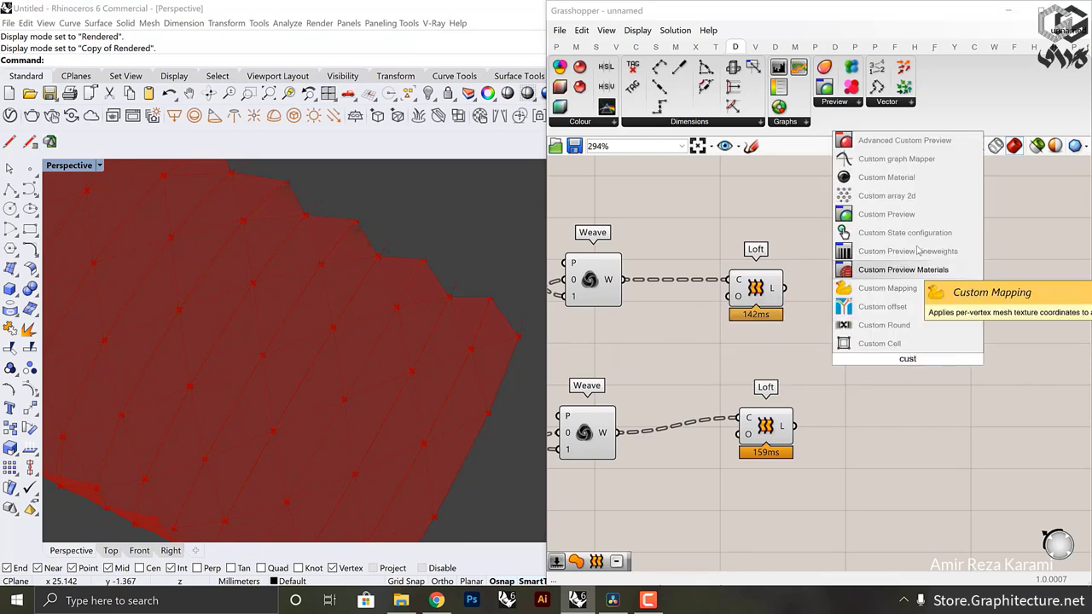
click(887, 214)
drag(783, 287, 887, 352)
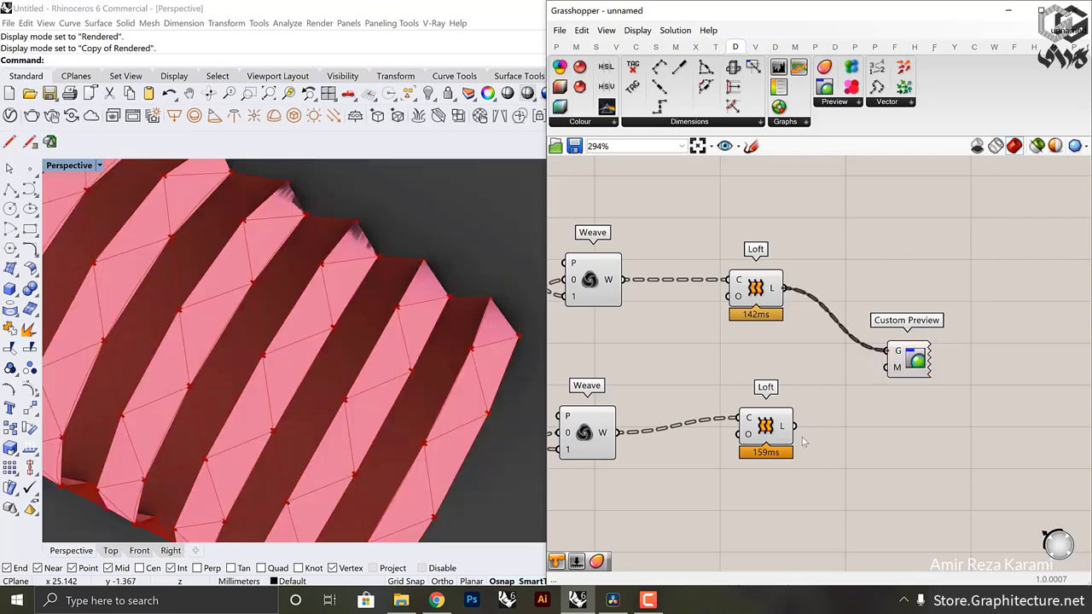
shift+drag(794, 426, 950, 293)
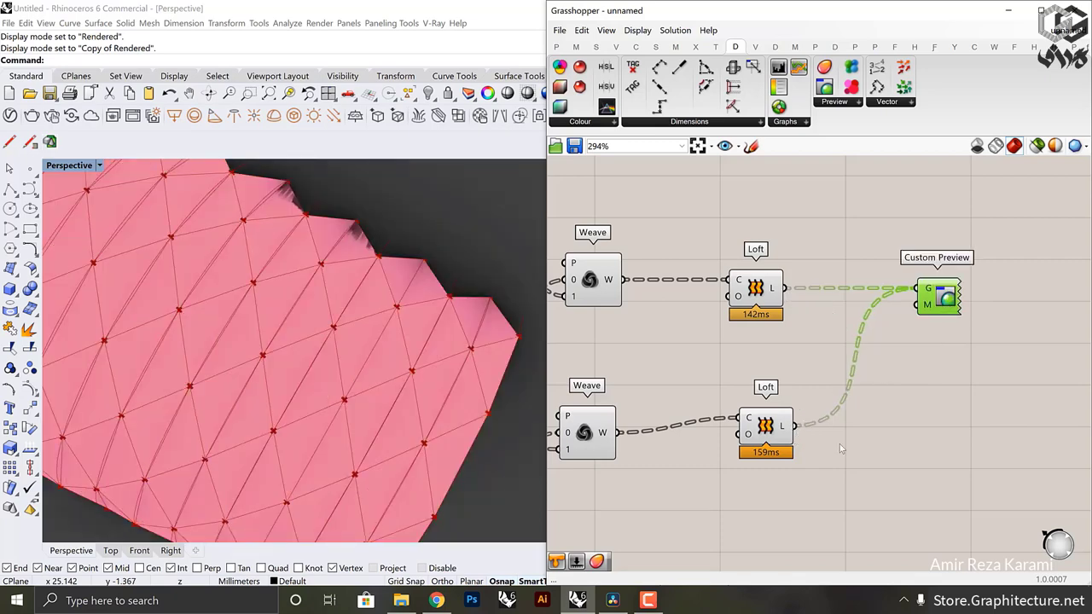
Step: Turn off the preview of both Loft components so only the Custom Preview geometry is displayed
drag(840, 449, 758, 262)
right_drag(767, 228, 768, 228)
right_click(818, 231)
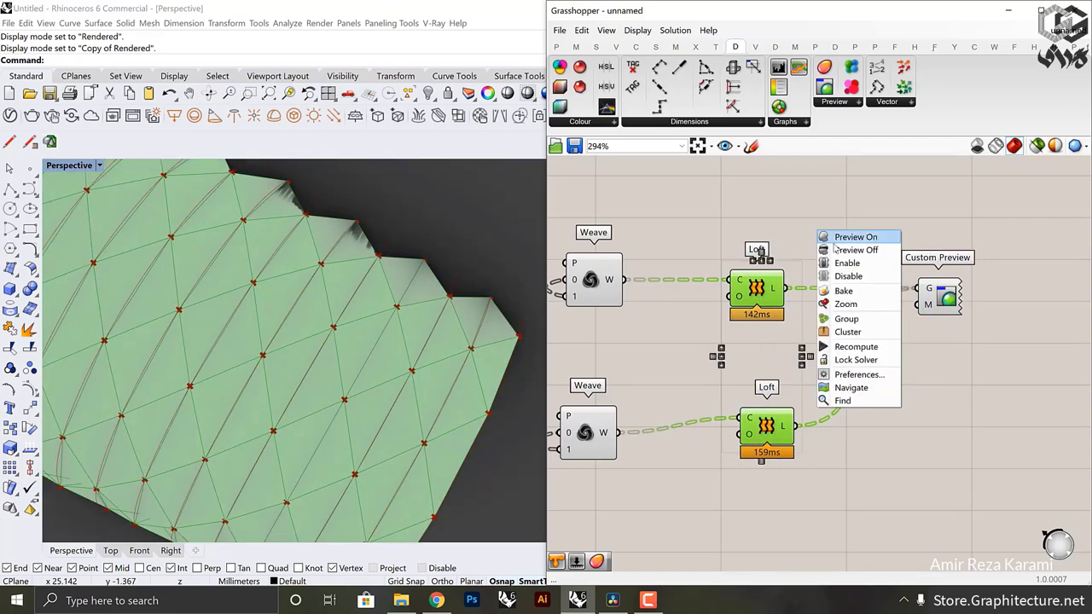
click(841, 249)
click(842, 247)
Step: Examine the folded surfaces from several angles, especially the ridges and the zigzag edge of the arched shell
right_drag(419, 334, 446, 295)
scroll(455, 290, up, 3)
scroll(459, 283, up, 5)
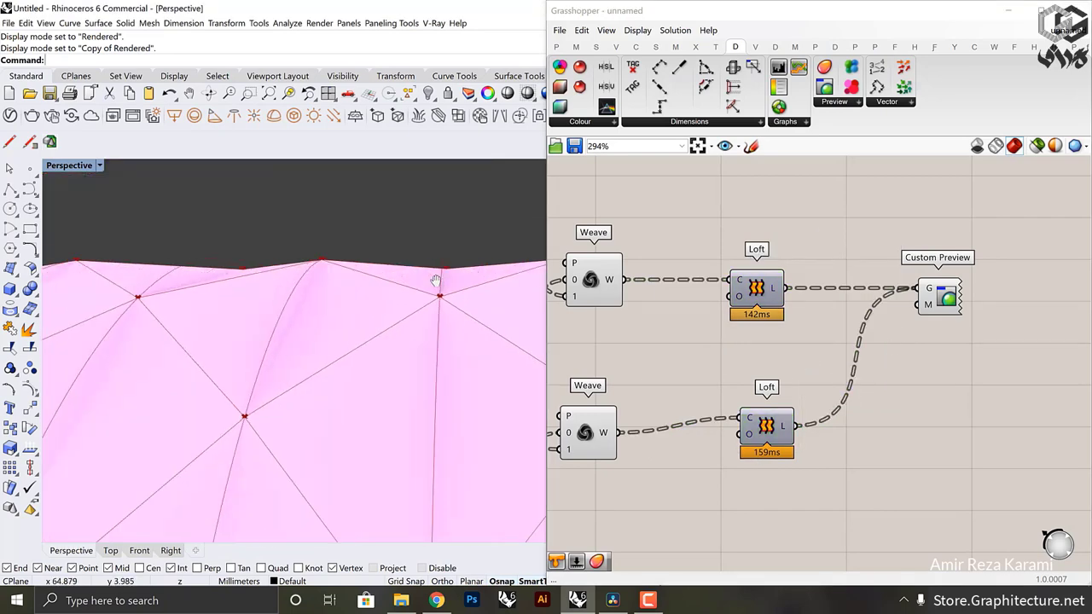
right_drag(490, 292, 416, 276)
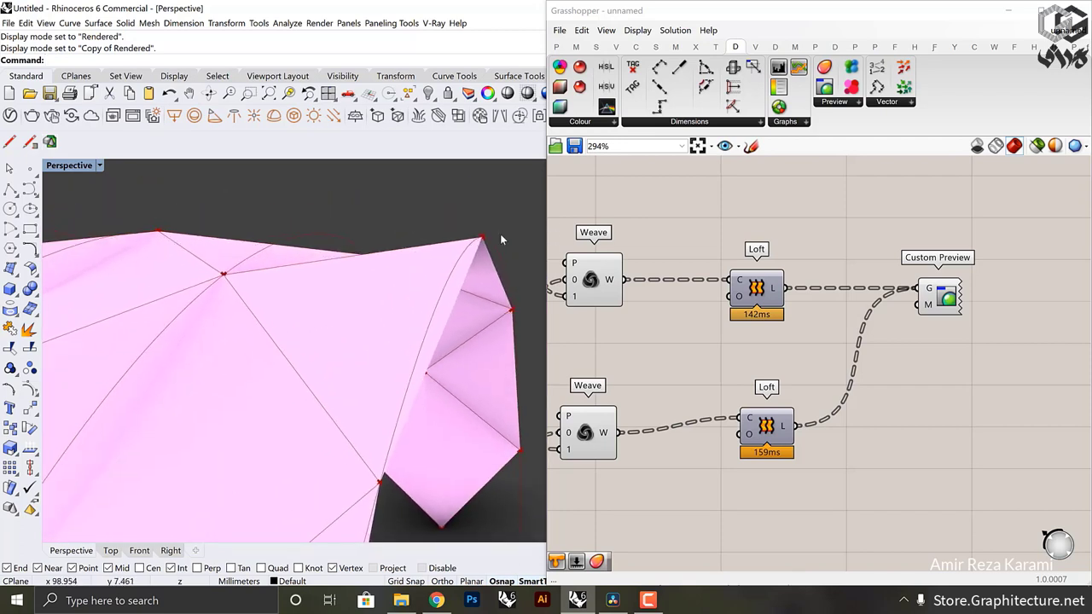
right_drag(320, 272, 490, 273)
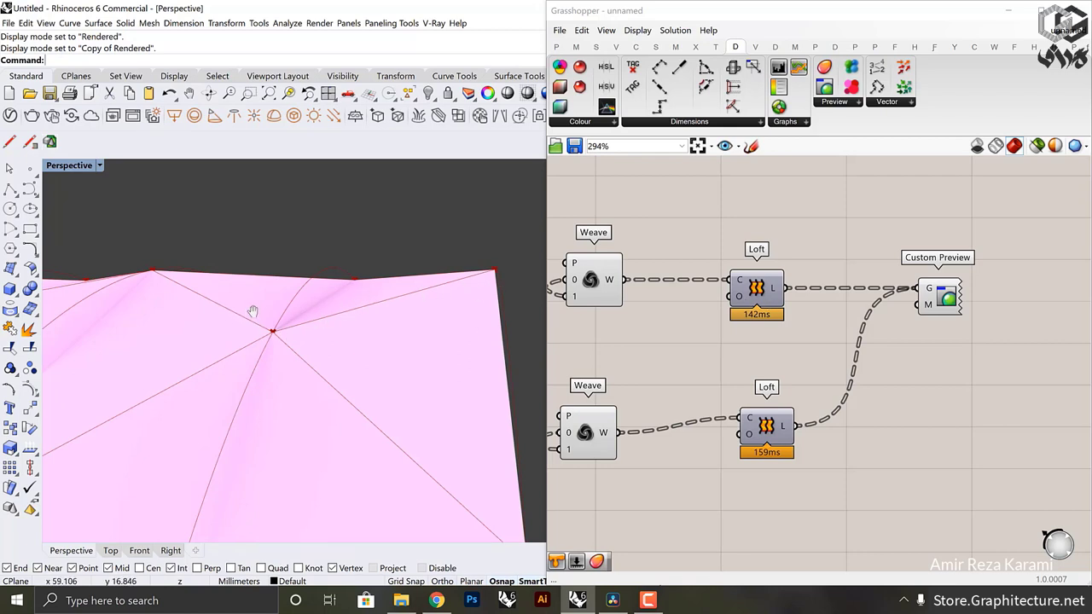
shift+right_drag(252, 313, 407, 361)
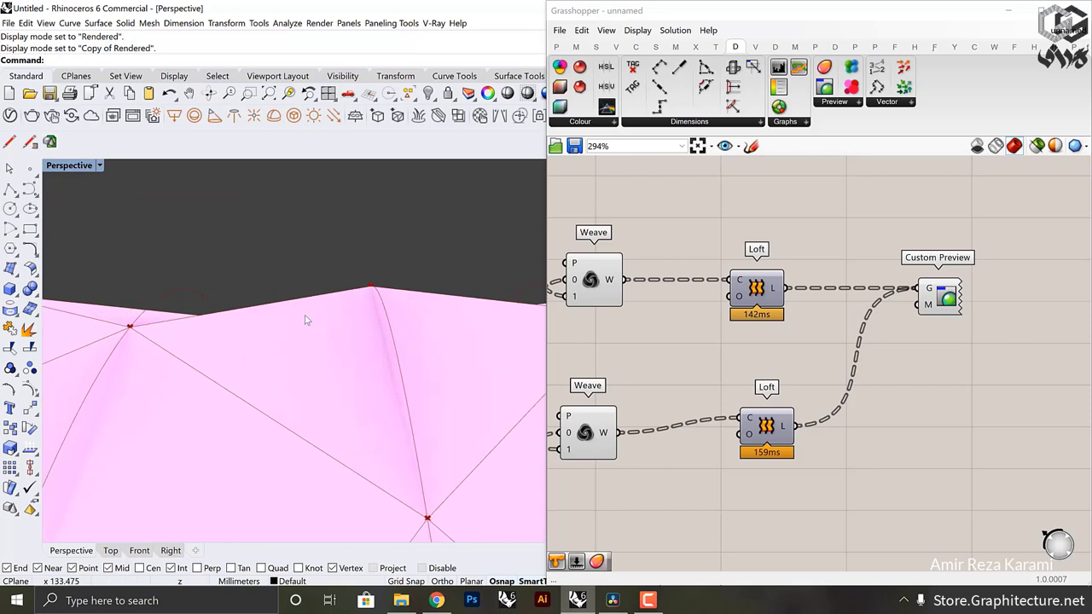
right_drag(396, 318, 308, 245)
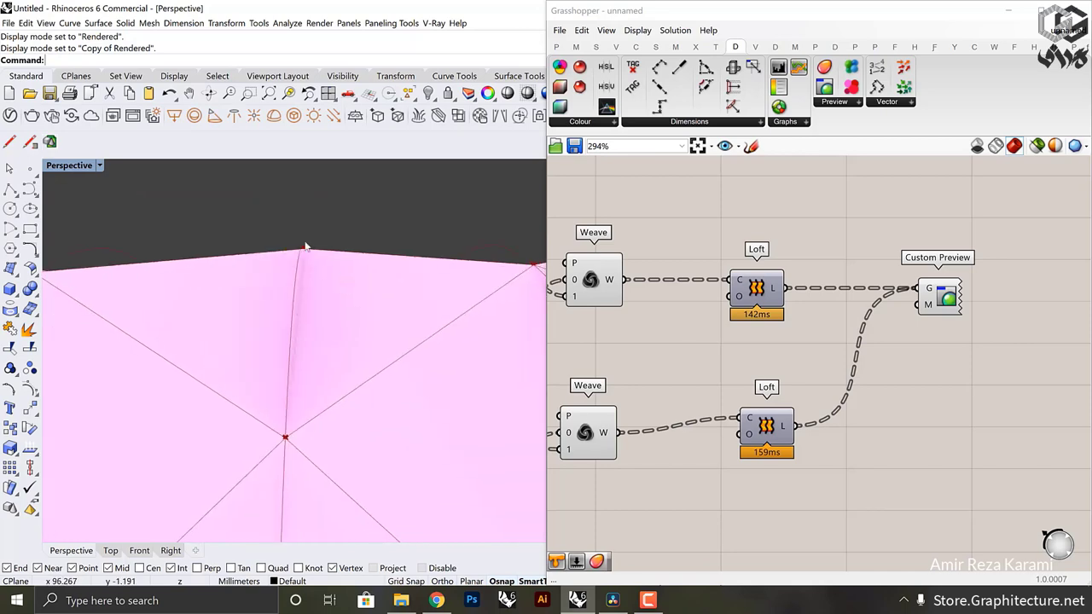
scroll(393, 315, down, 5)
right_drag(392, 317, 425, 367)
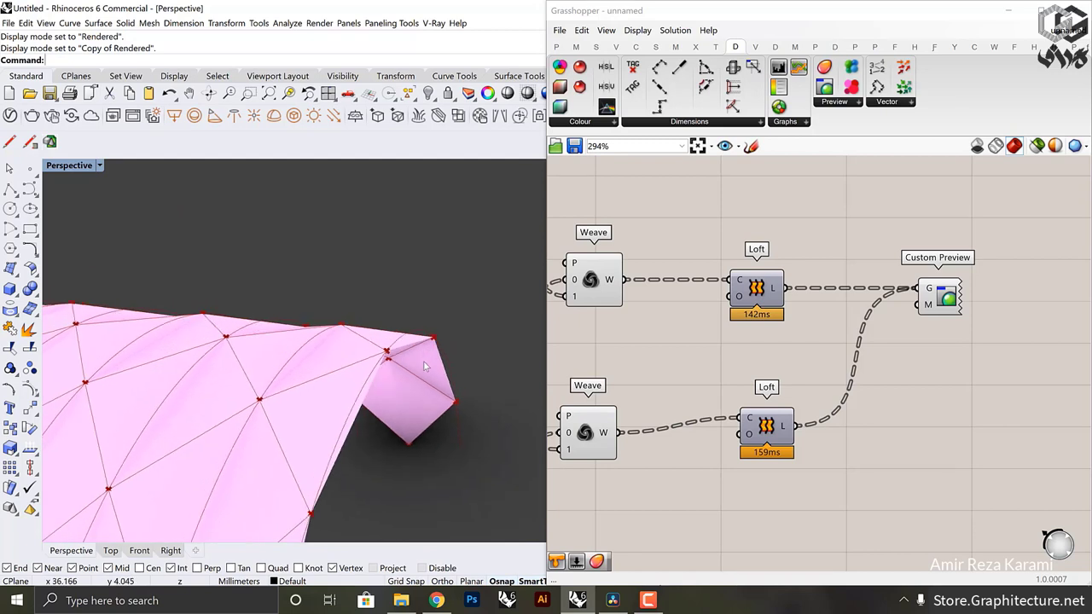
Step: Tidy the two Loft components into a compact vertical stack between the Weaves and the Custom Preview
right_drag(795, 348, 858, 379)
drag(827, 332, 838, 344)
right_drag(877, 348, 869, 286)
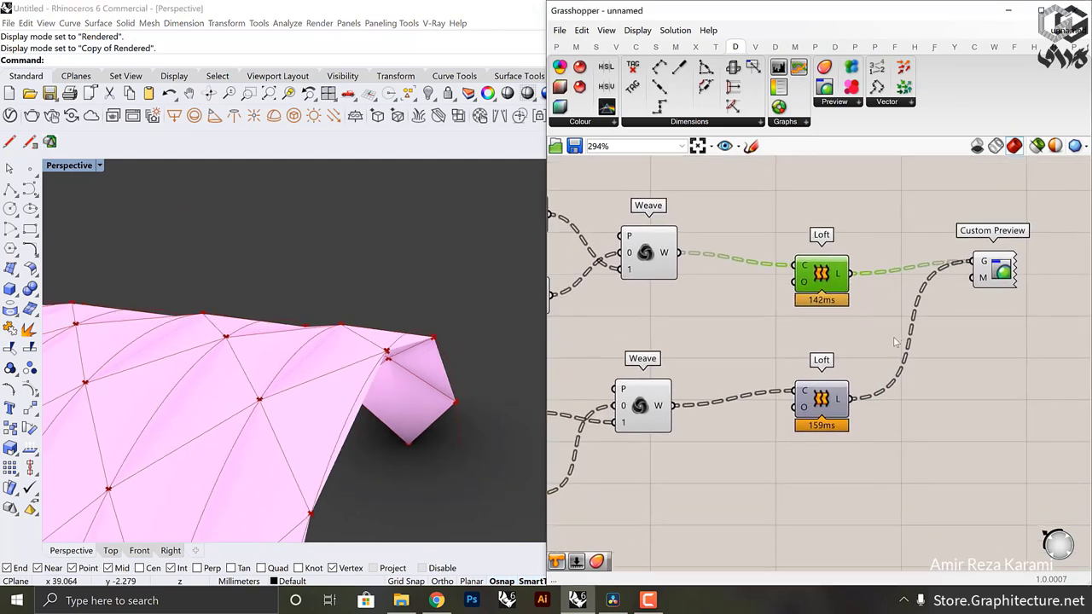
scroll(894, 346, down, 3)
right_drag(895, 390, 895, 397)
scroll(871, 377, up, 4)
click(834, 371)
scroll(835, 367, down, 3)
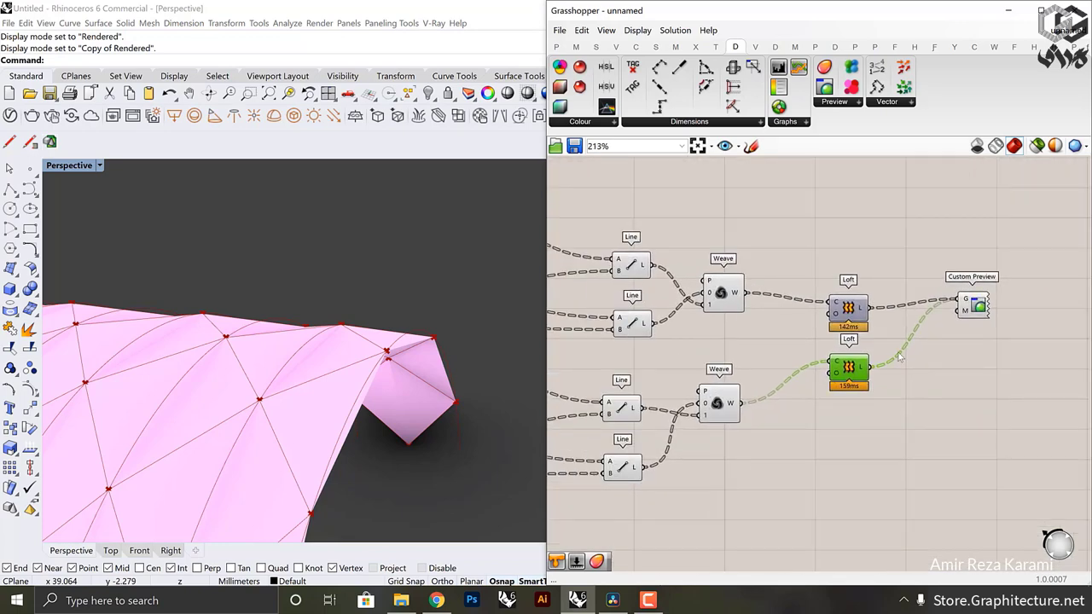
scroll(846, 388, down, 3)
Step: Inspect the folded panels at the shell's edge and sketch one as a triangle with its horizontal height line labelled x
right_drag(374, 447, 358, 470)
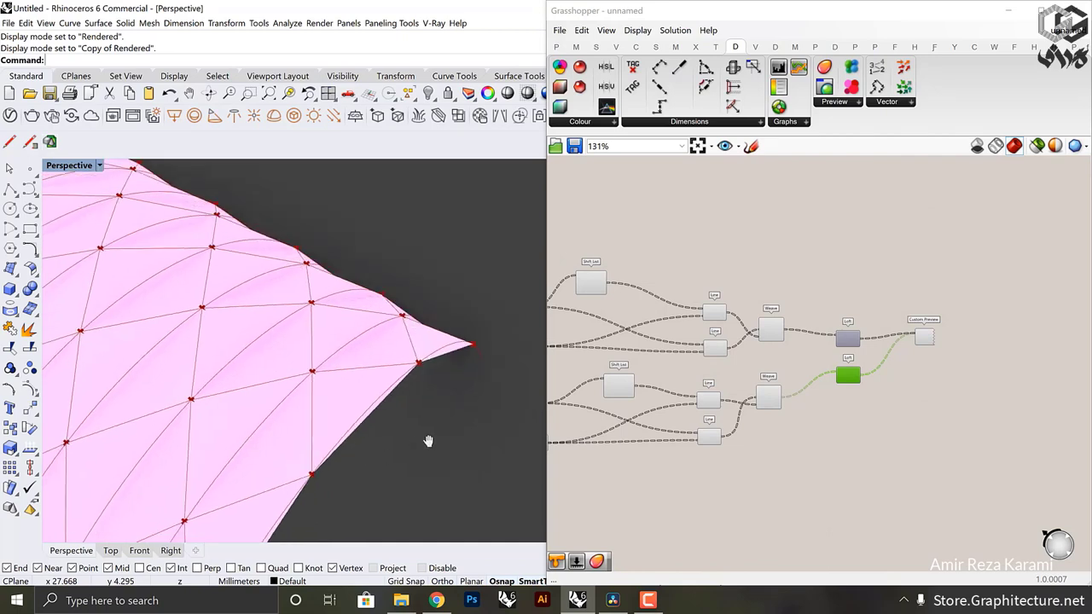
right_drag(429, 441, 454, 478)
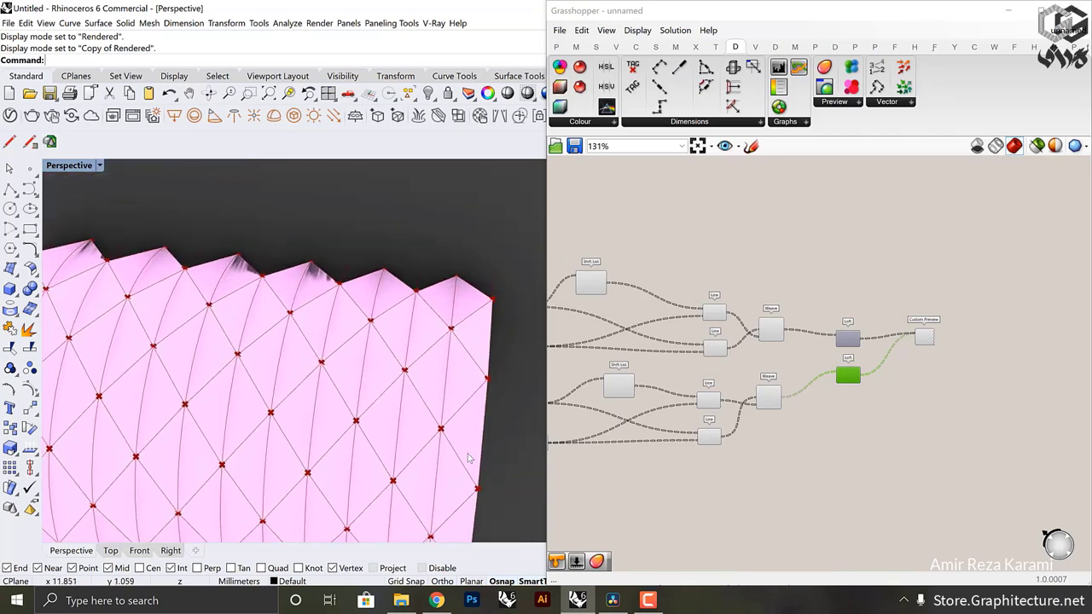
scroll(478, 469, up, 3)
shift+right_drag(494, 470, 447, 398)
scroll(446, 405, up, 2)
scroll(773, 165, up, 3)
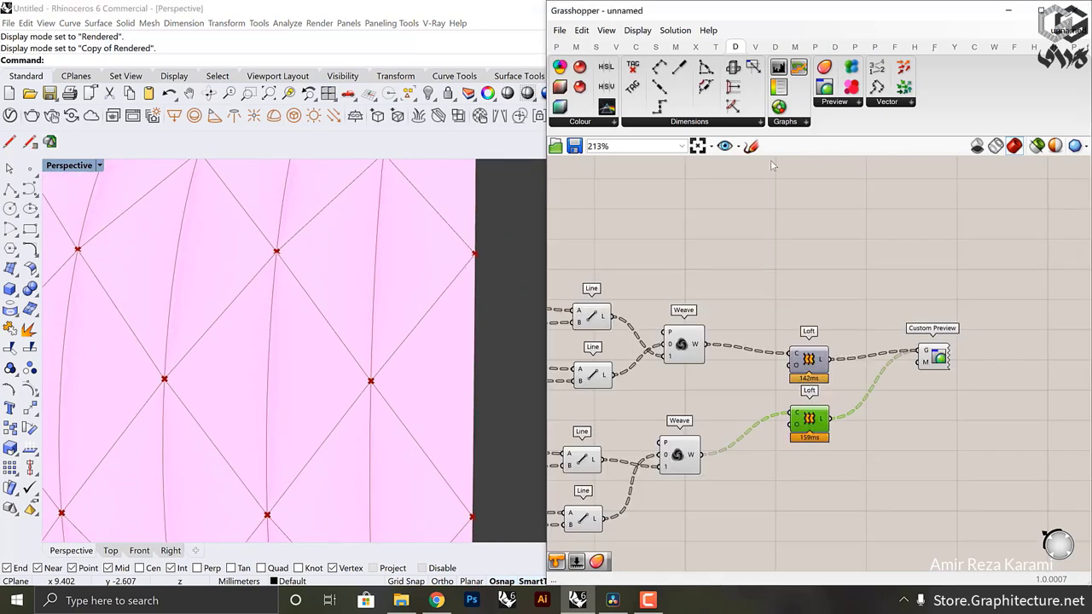
click(751, 147)
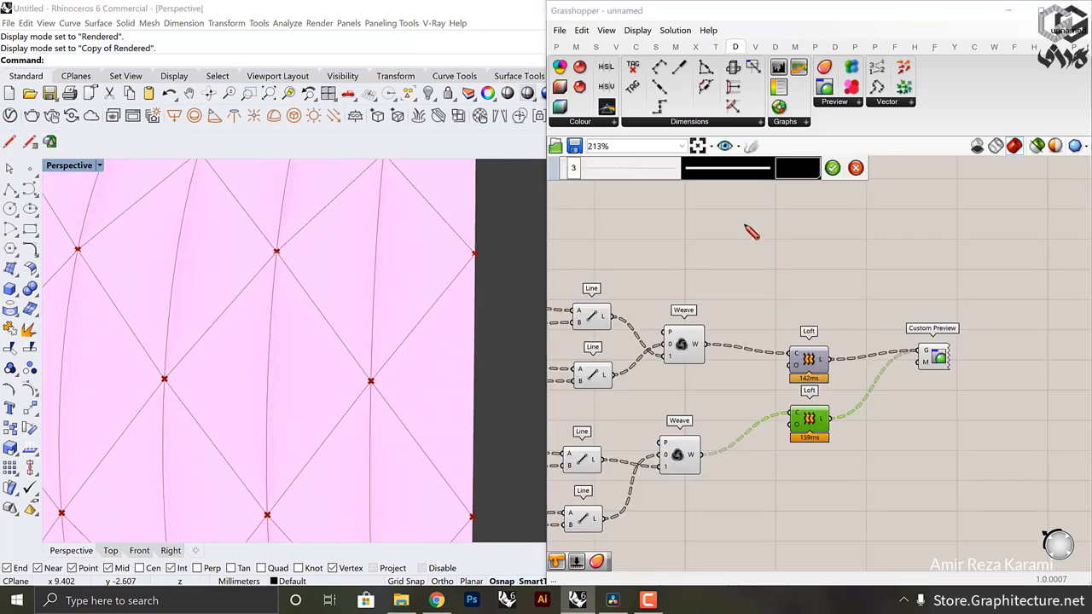
mouse_move(761, 201)
mouse_down()
mouse_move(726, 263)
mouse_move(770, 261)
mouse_move(761, 203)
mouse_up()
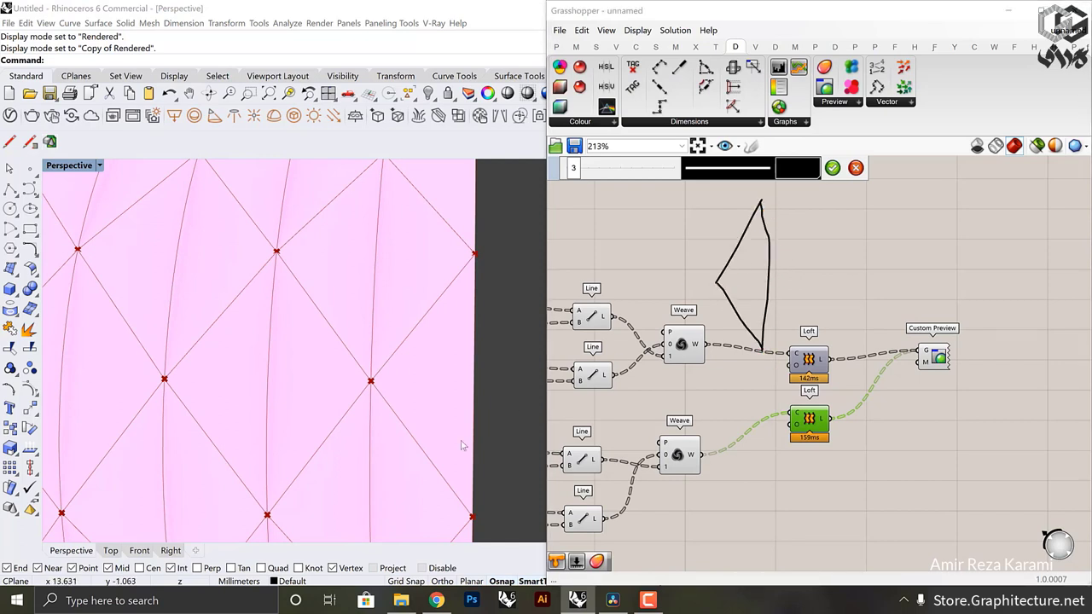
mouse_move(718, 283)
mouse_down()
mouse_move(766, 285)
mouse_move(752, 271)
mouse_up()
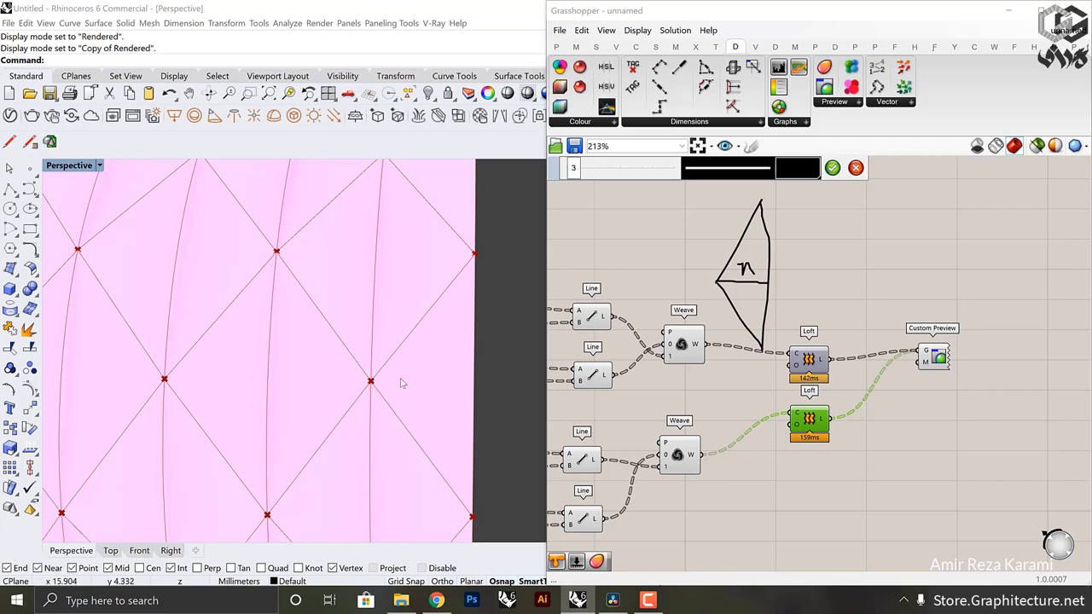
Step: Sketch a right triangle for the fold, labelling its hypotenuse x and its base Step
right_drag(402, 383, 379, 299)
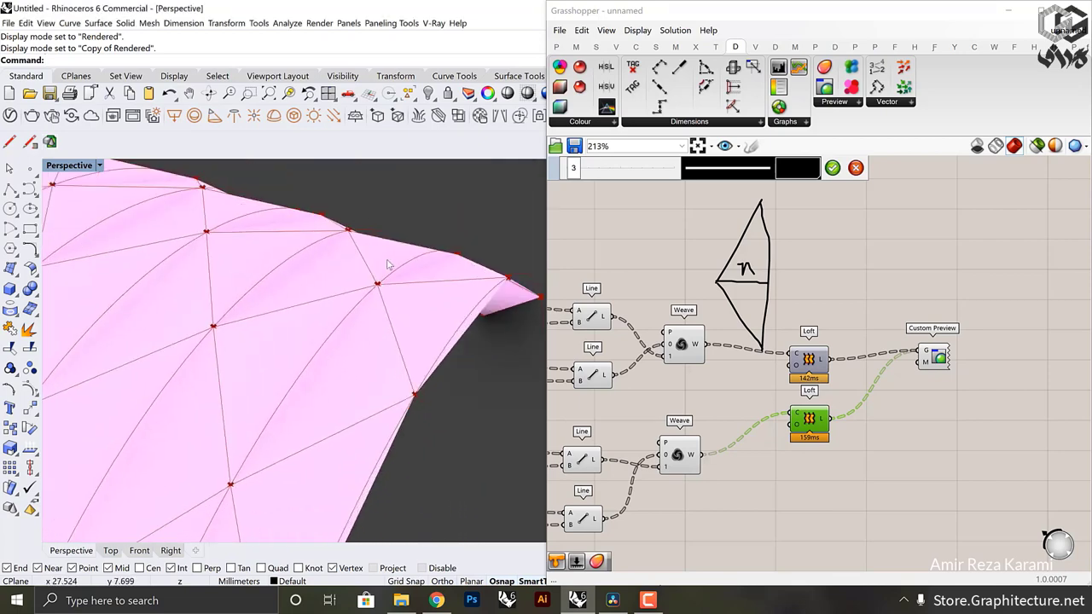
mouse_move(966, 272)
mouse_down()
mouse_move(900, 270)
mouse_move(944, 299)
mouse_up()
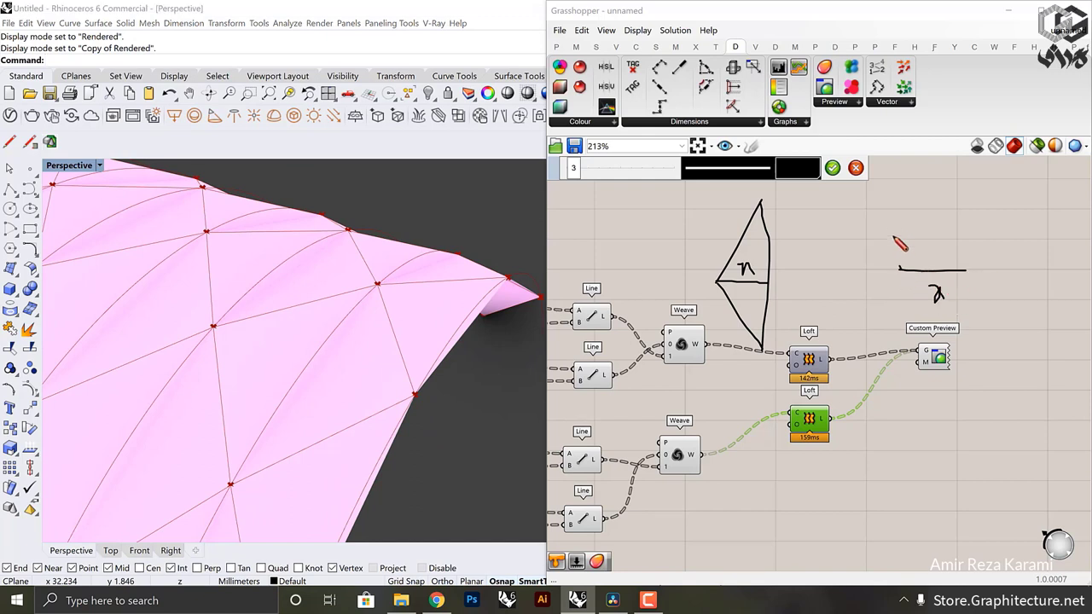
mouse_move(889, 203)
mouse_down()
mouse_move(895, 268)
mouse_move(872, 250)
mouse_up()
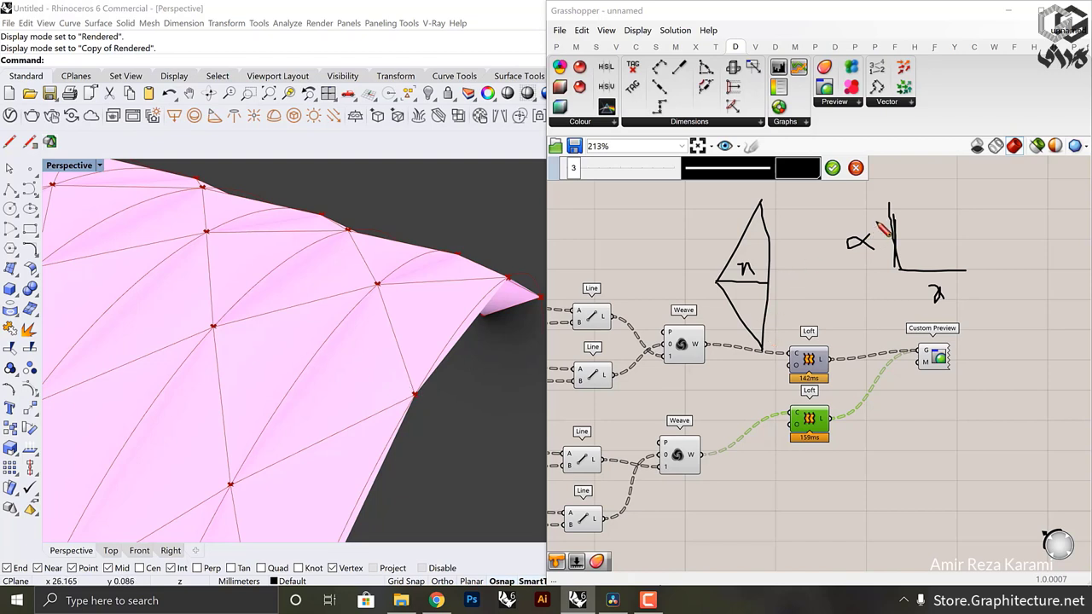
drag(891, 206, 966, 271)
drag(930, 229, 953, 225)
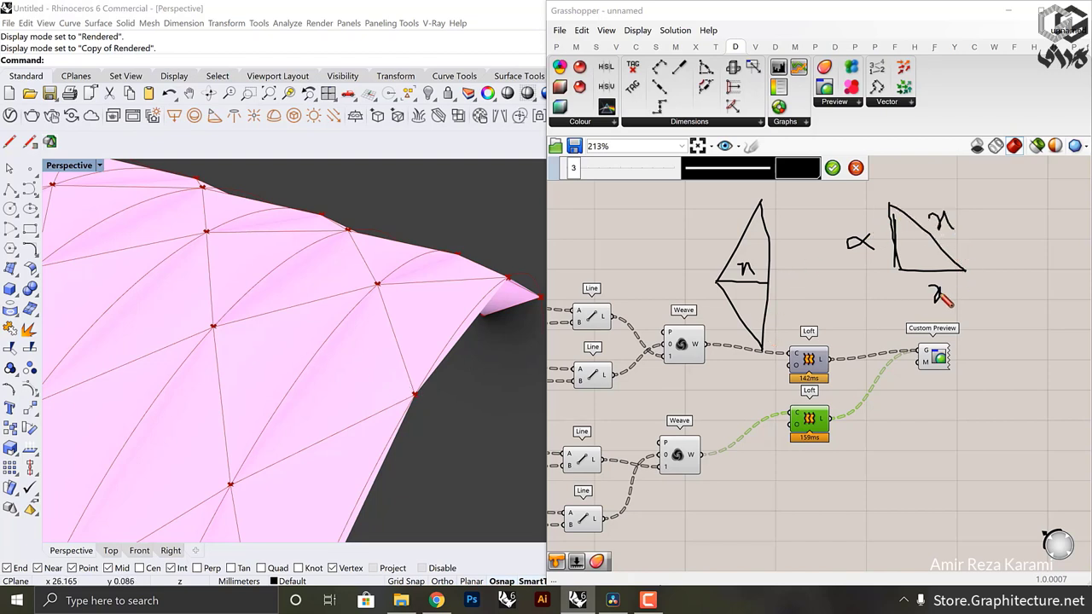
mouse_move(934, 289)
mouse_down()
mouse_move(948, 300)
mouse_move(981, 295)
mouse_move(978, 318)
mouse_up()
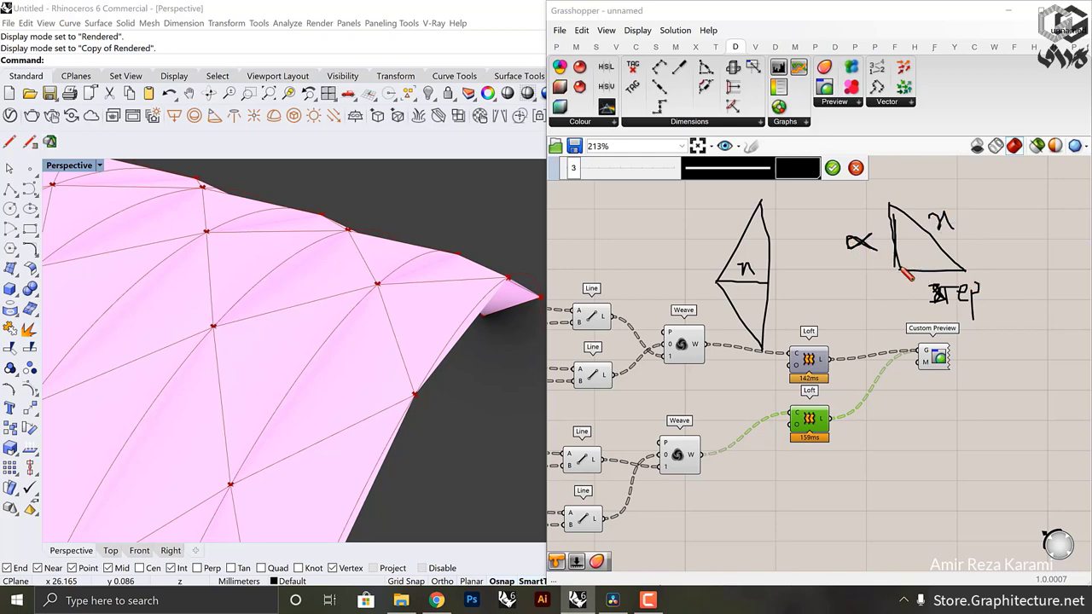
Step: Sketch a narrower right triangle with hypotenuse x, and discard the whole sketch
mouse_move(1013, 277)
mouse_down()
mouse_move(1032, 275)
mouse_move(1009, 232)
mouse_move(1007, 190)
mouse_move(1042, 276)
mouse_up()
drag(1036, 234, 1048, 253)
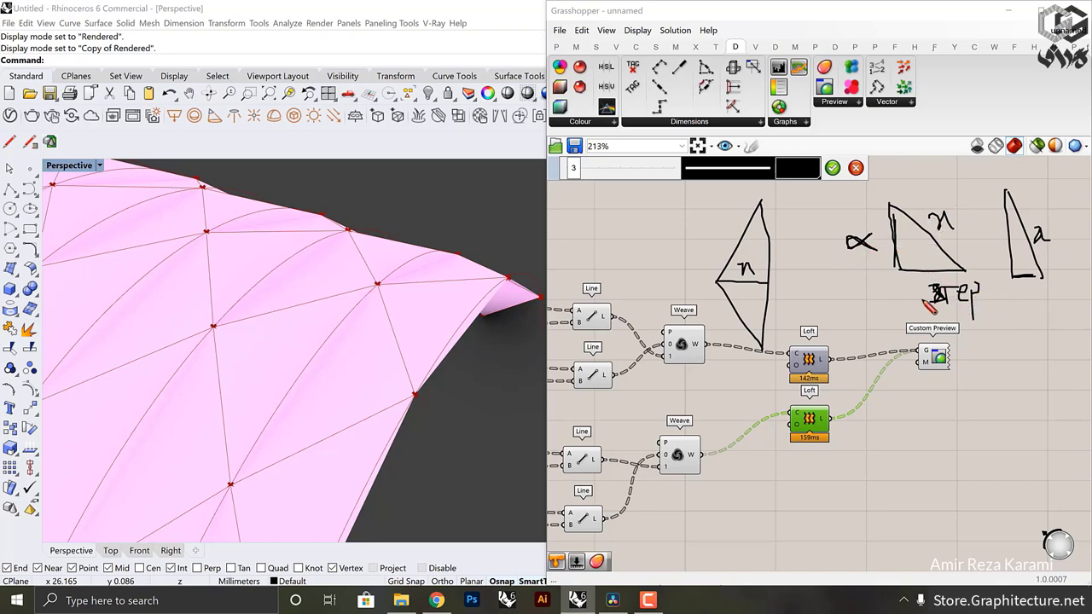
click(856, 167)
Step: Move the hand-drawn arch diagram farther down the canvas to clear space below the Modulus sliders
scroll(835, 295, down, 8)
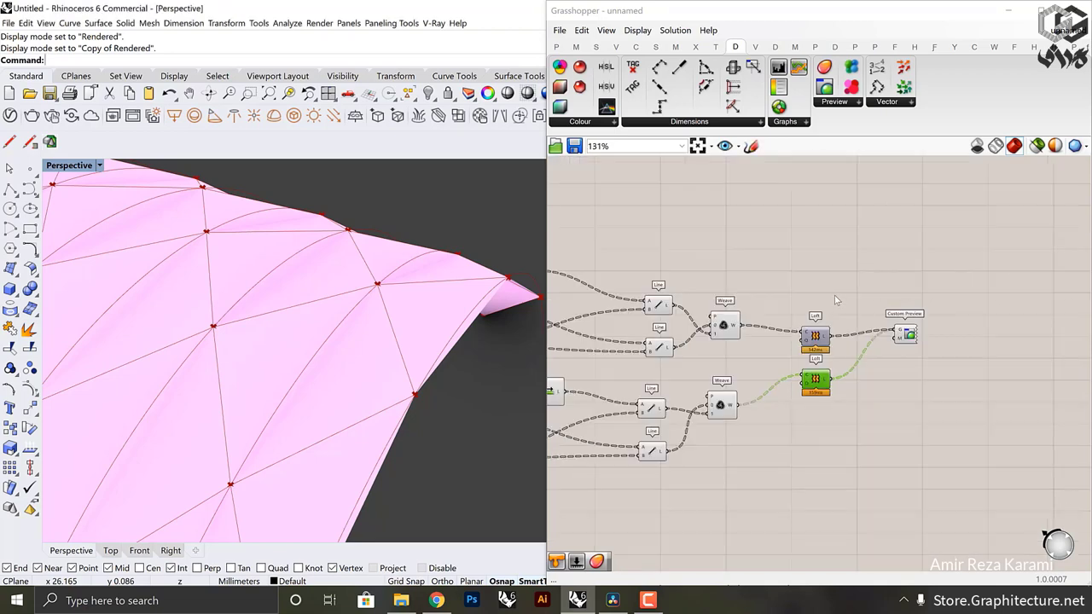
scroll(751, 346, up, 5)
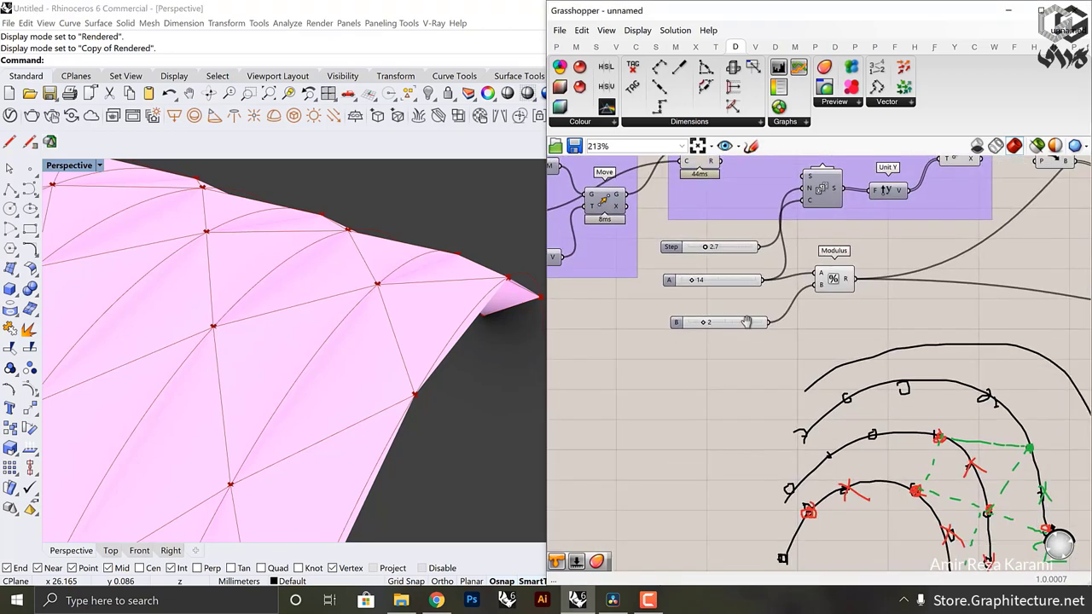
drag(937, 475, 785, 331)
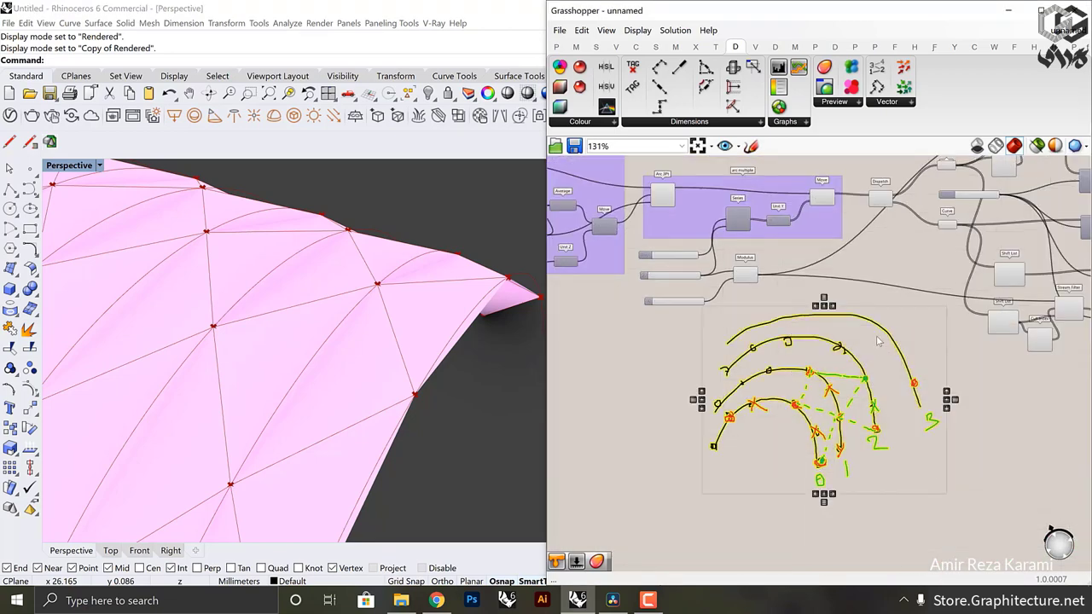
drag(866, 325, 944, 453)
click(913, 350)
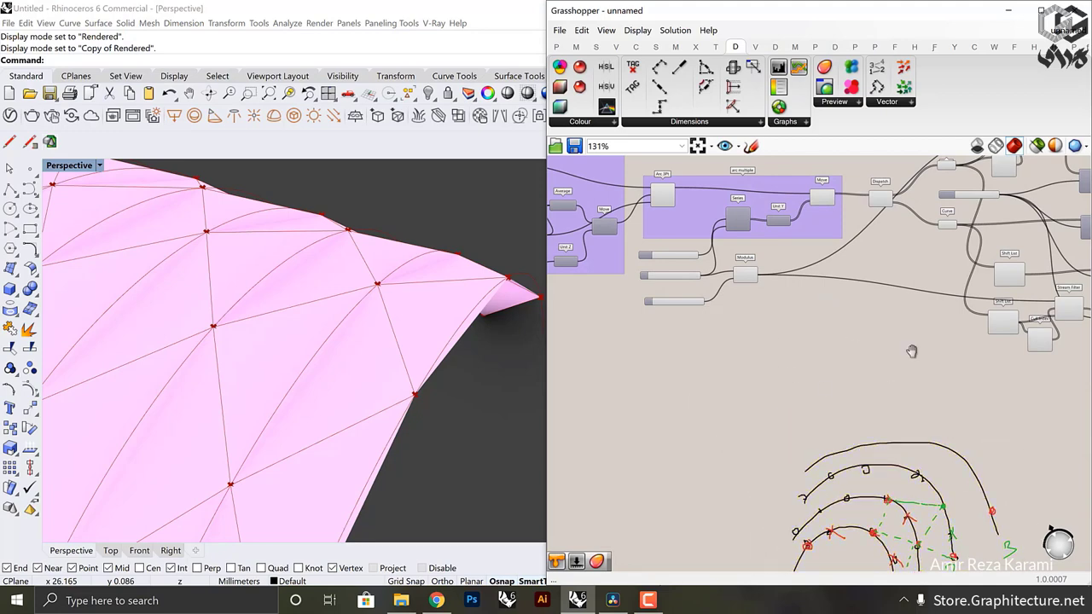
Step: Move the Modulus component with its A and B sliders away from the Step slider
right_drag(914, 350, 1077, 359)
scroll(802, 344, up, 4)
mouse_move(807, 335)
right_down()
mouse_move(825, 346)
mouse_move(558, 362)
right_up()
right_drag(994, 353, 875, 414)
drag(726, 292, 710, 303)
drag(868, 403, 731, 305)
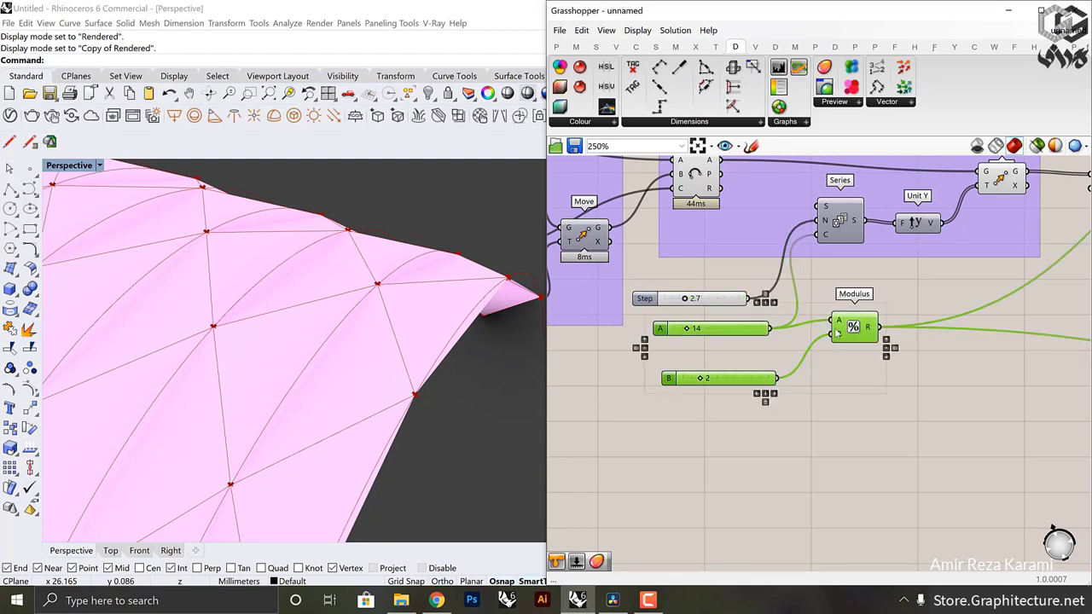
drag(856, 342, 994, 340)
click(701, 283)
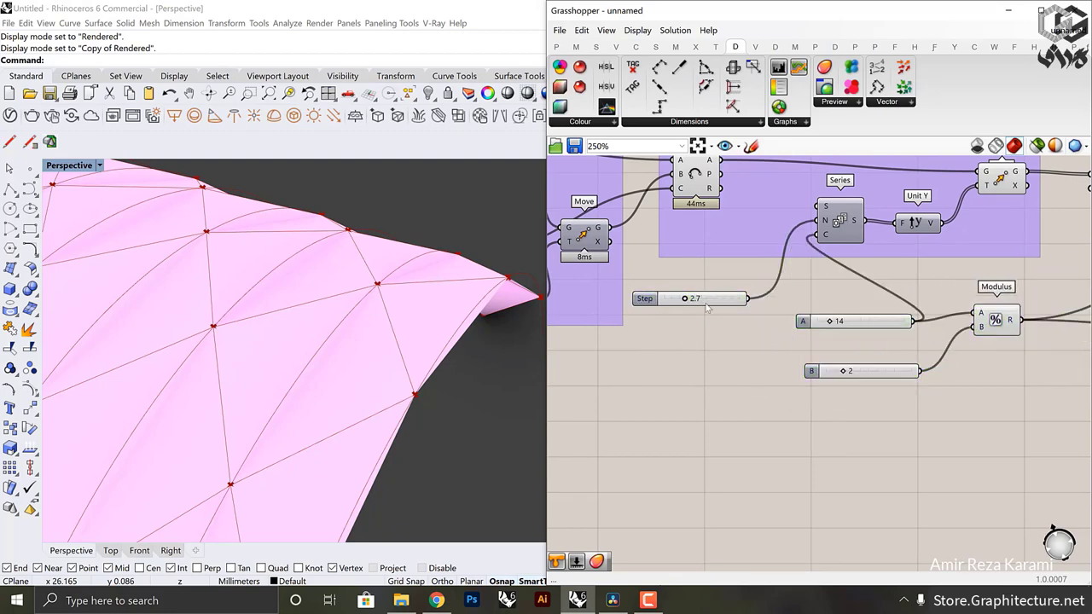
Step: Set the Step slider to 10 to test wider spacing between the arches
click(708, 299)
right_drag(385, 339, 418, 376)
double_click(704, 300)
text(10)
key(Return)
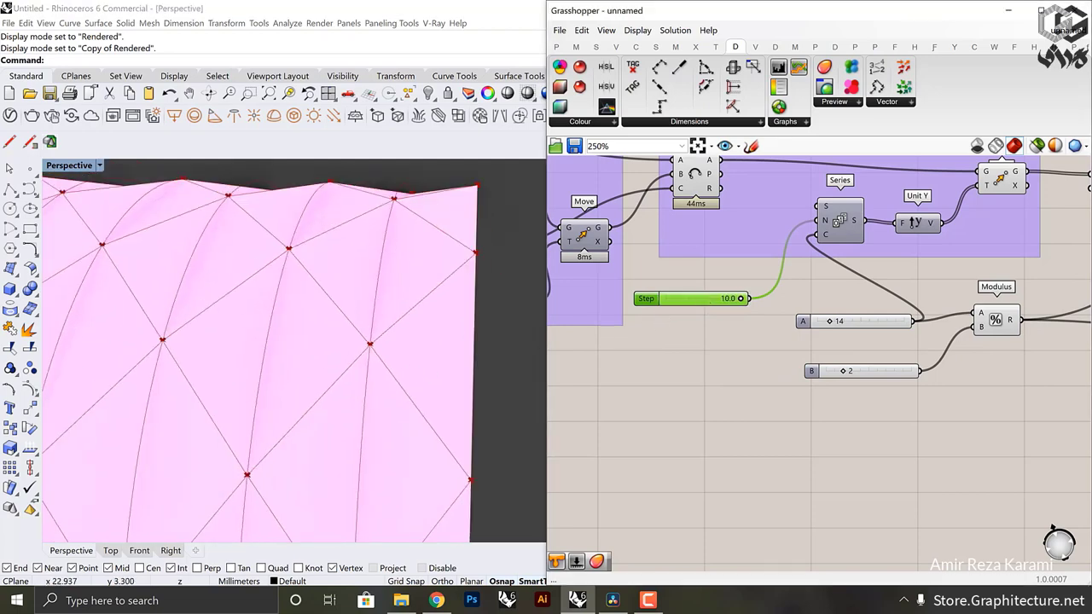
Step: Set the Step slider to 3
click(693, 290)
click(699, 303)
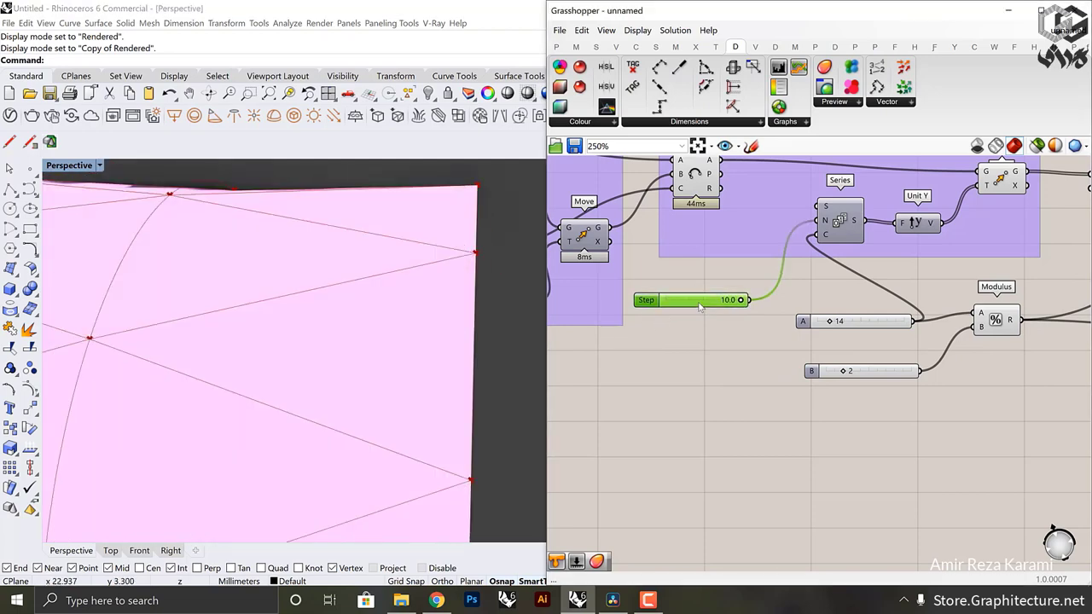
double_click(699, 304)
text(3)
key(Return)
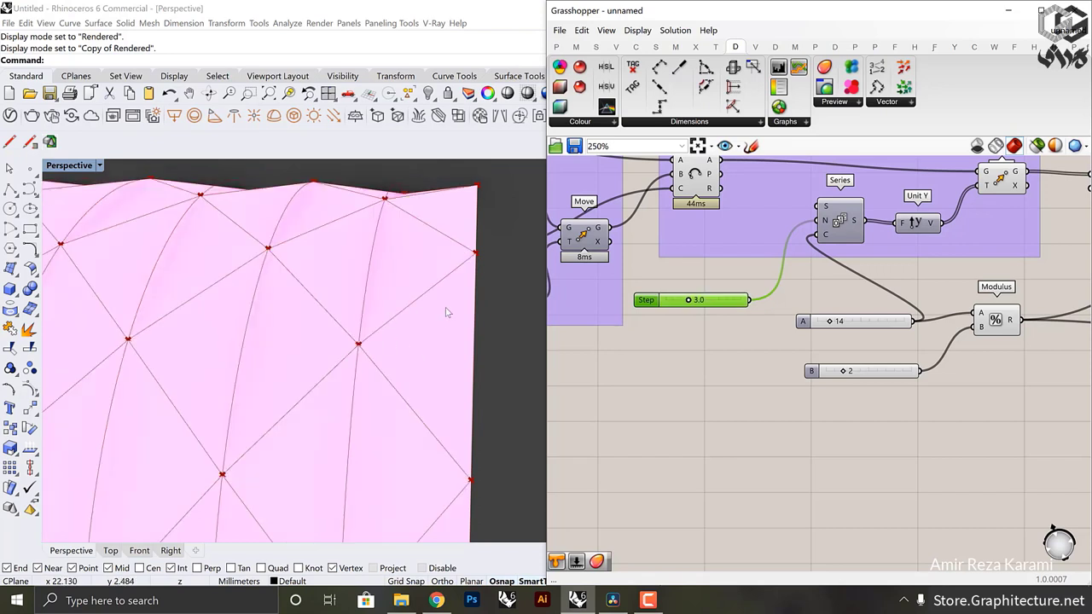
Step: Add a number slider with the value 3 and place it below the Step slider
right_drag(700, 346, 680, 298)
drag(705, 257, 699, 262)
double_click(633, 388)
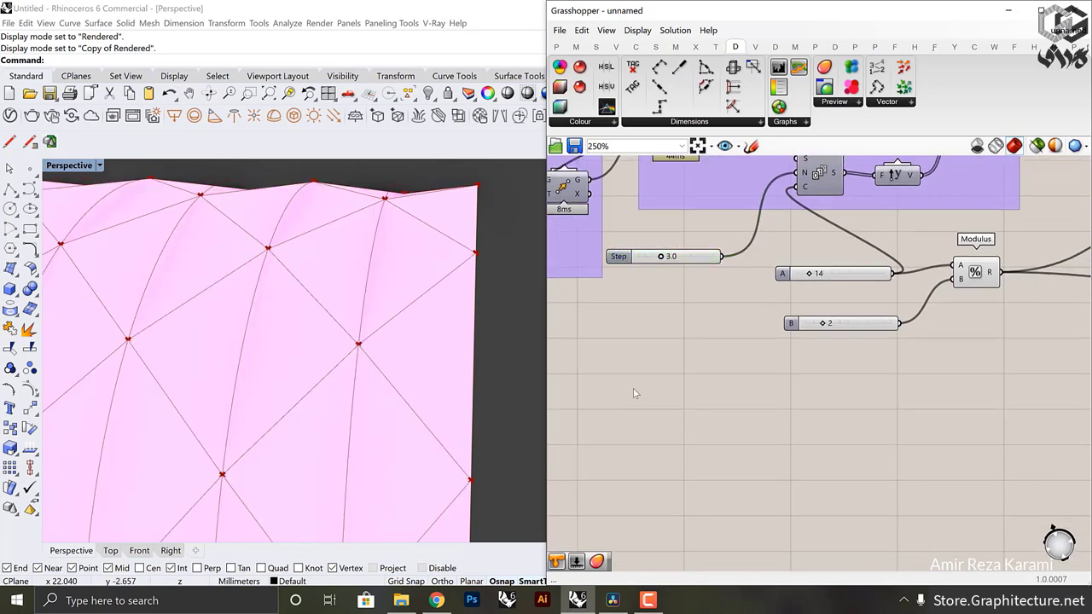
text(3)
key(Return)
drag(665, 393, 679, 385)
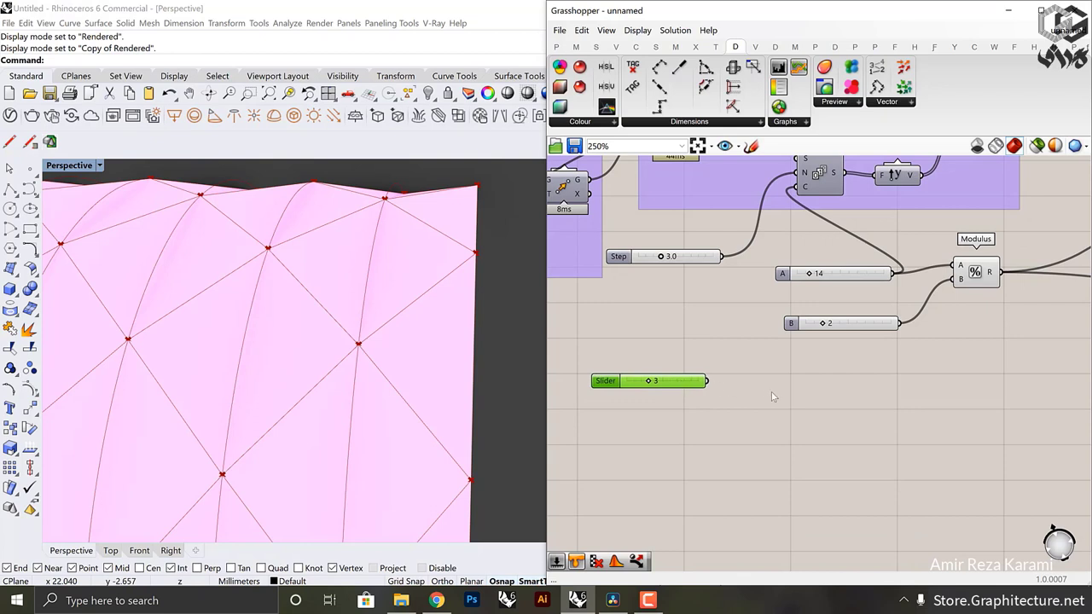
click(771, 392)
double_click(771, 392)
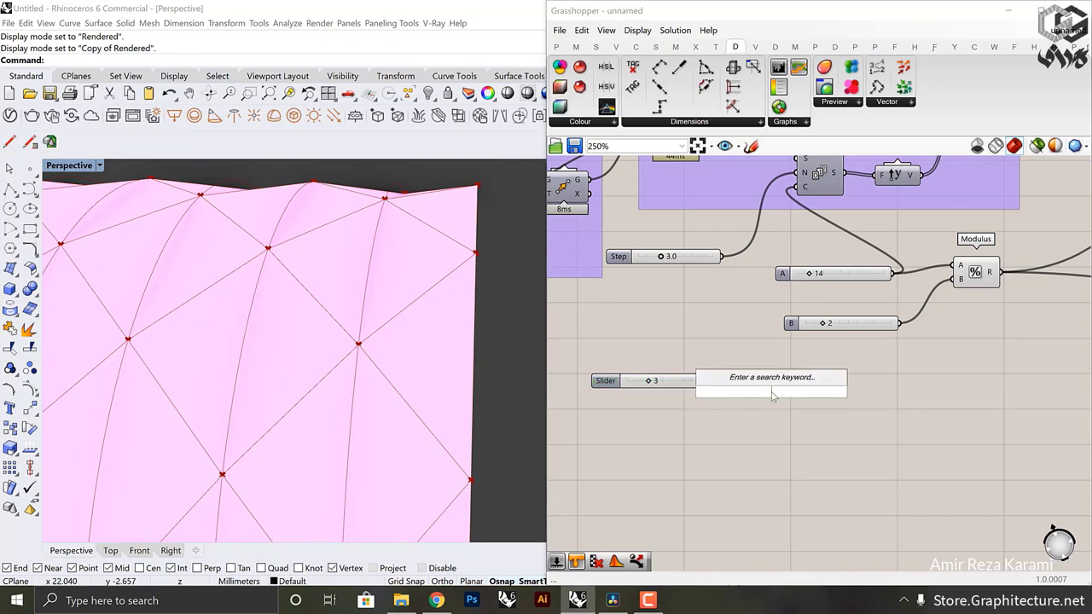
text(sum)
click(736, 375)
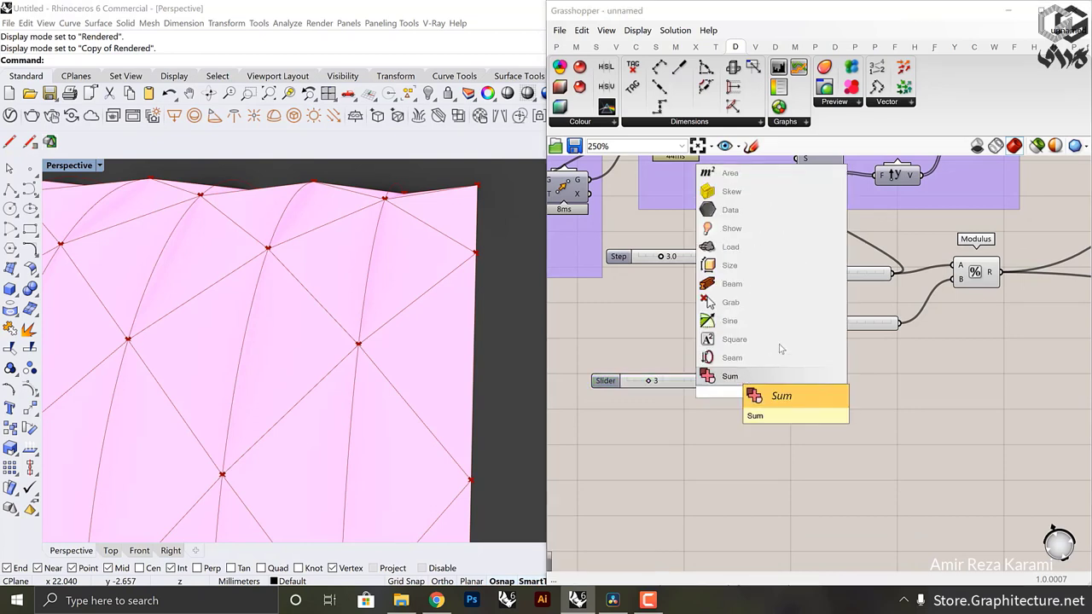
click(779, 403)
key(Delete)
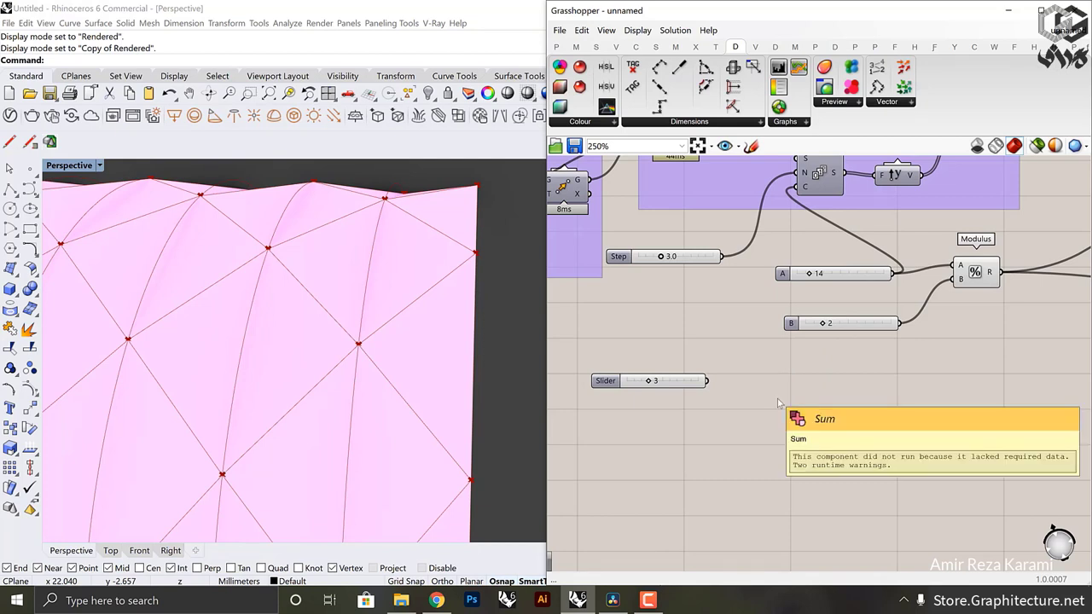
Step: Add a Square component beside the new slider of value 3 and feed the slider into it
double_click(776, 397)
text(sq)
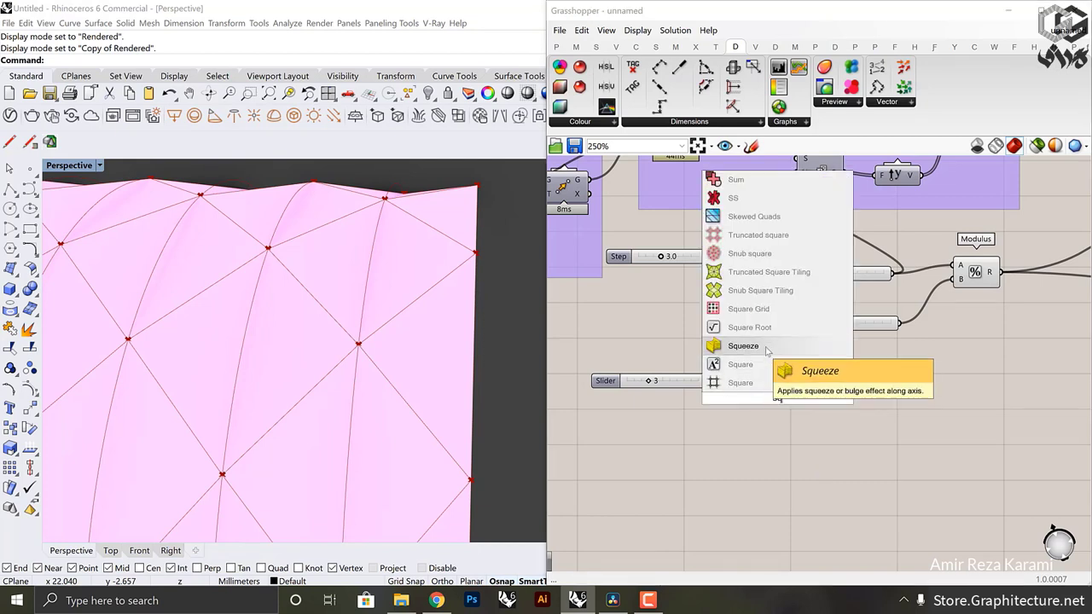
click(751, 365)
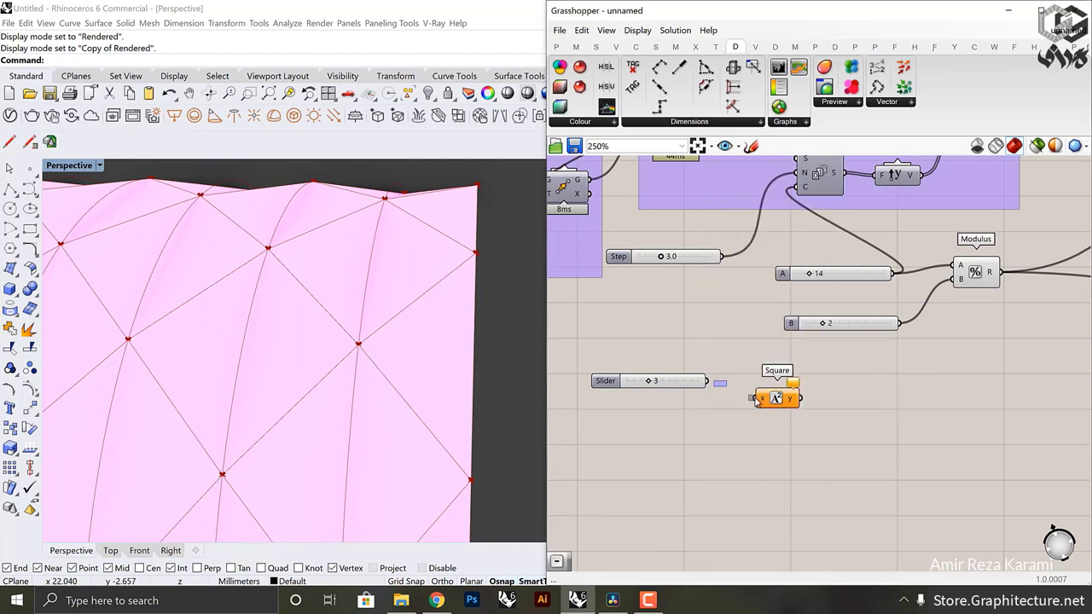
drag(750, 400, 707, 381)
drag(783, 405, 775, 389)
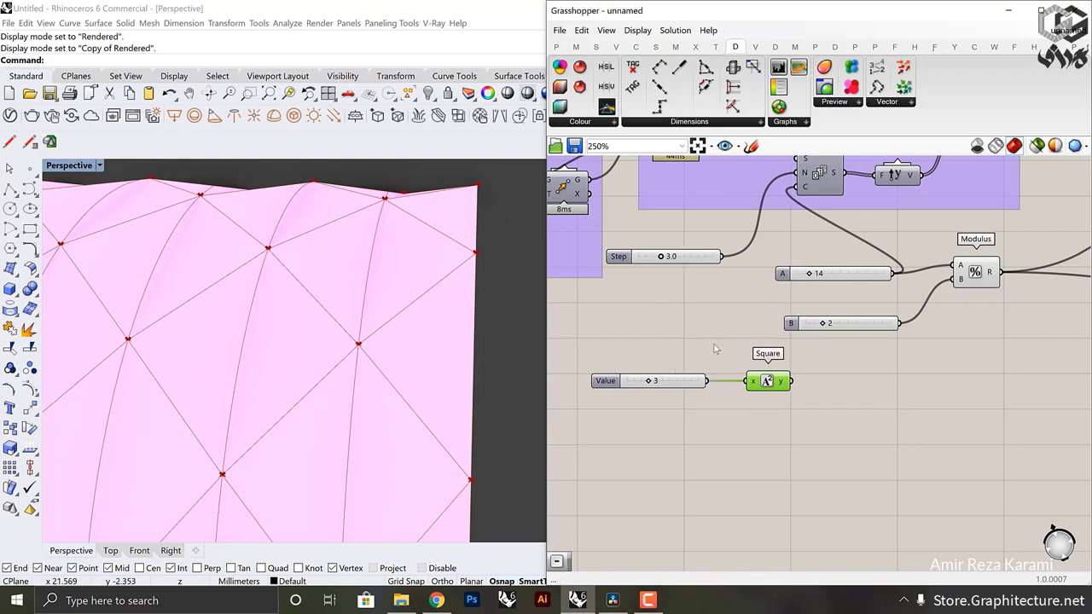
Step: Duplicate the Square component, feed the copy from the Step slider, and align the two squares vertically
drag(778, 385, 789, 426)
key(ctrl+c)
key(ctrl+v)
drag(698, 262, 765, 429)
drag(623, 385, 622, 375)
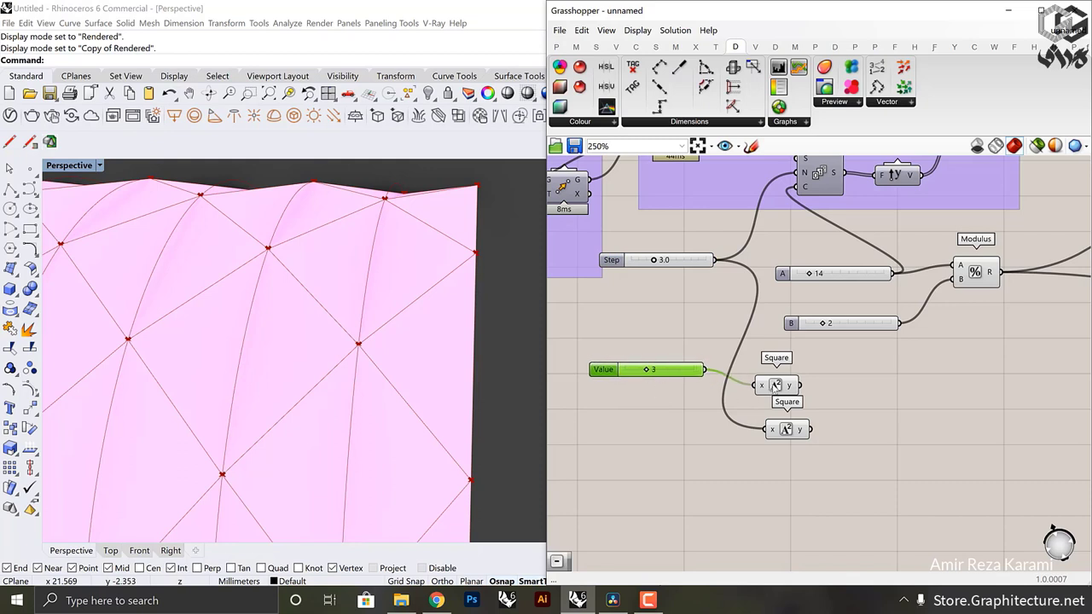
drag(775, 387, 785, 382)
Step: Add a Subtraction component with the slider's square as A and the Step's square as B
right_drag(880, 417, 832, 417)
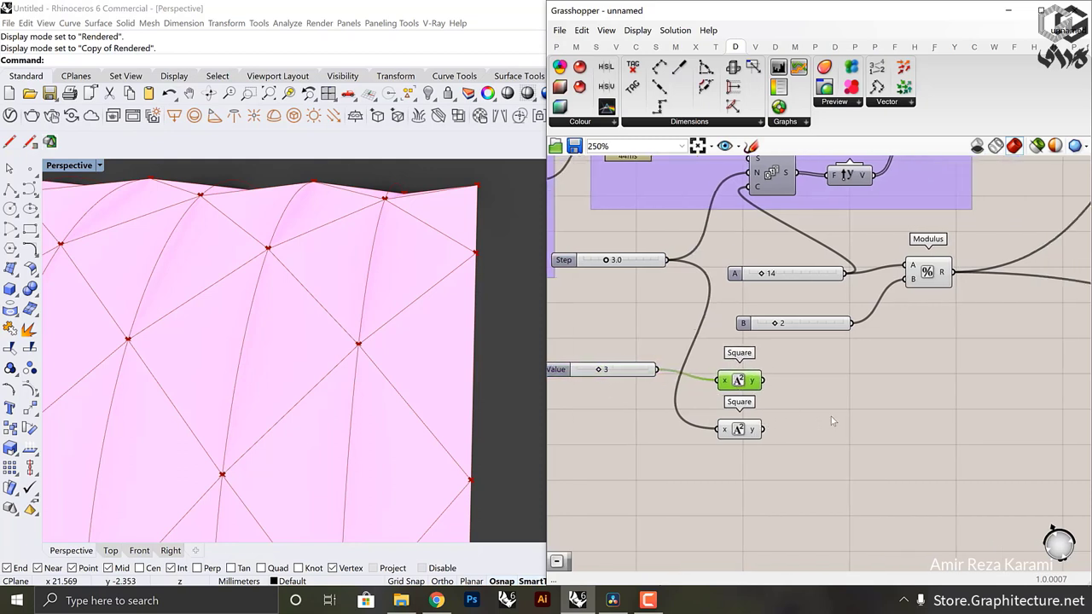
double_click(832, 417)
key(Return)
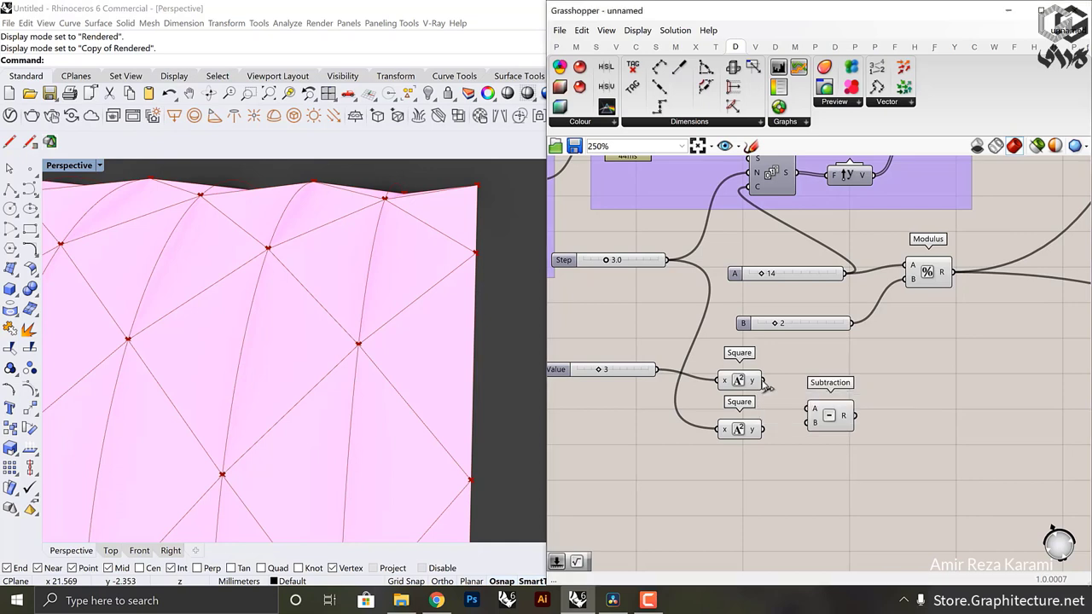
drag(825, 419, 814, 401)
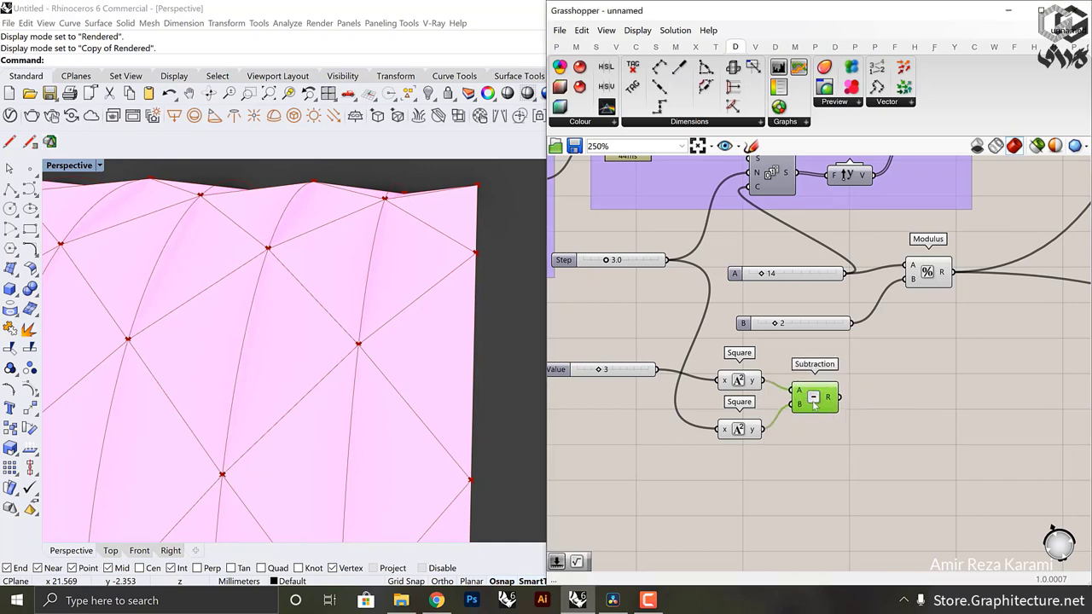
Step: Add a Square Root component after the Subtraction and feed it the subtraction result
right_drag(879, 408, 838, 401)
double_click(839, 401)
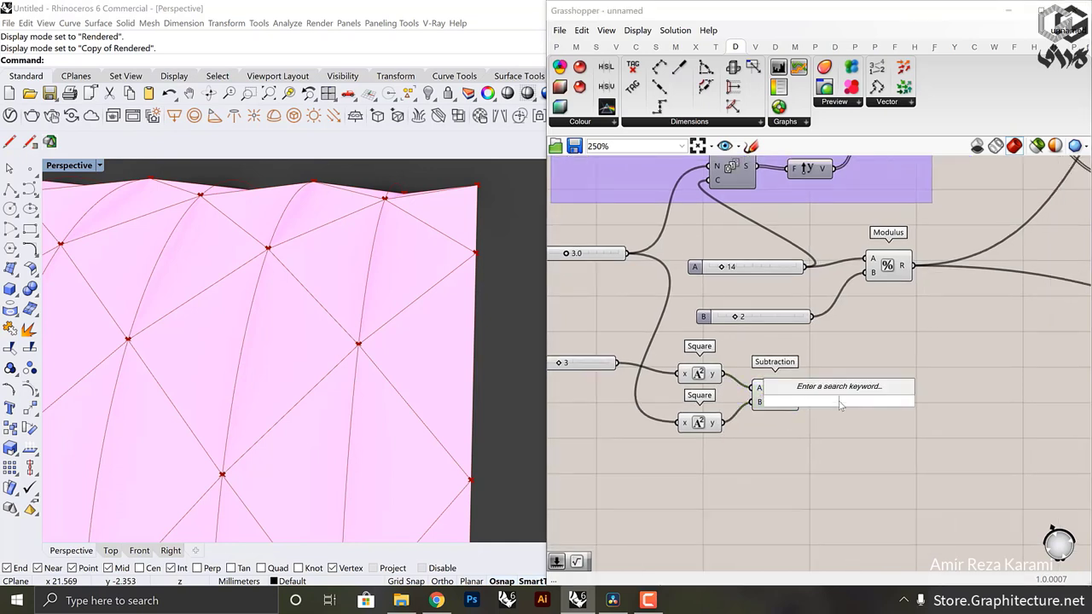
text(sq)
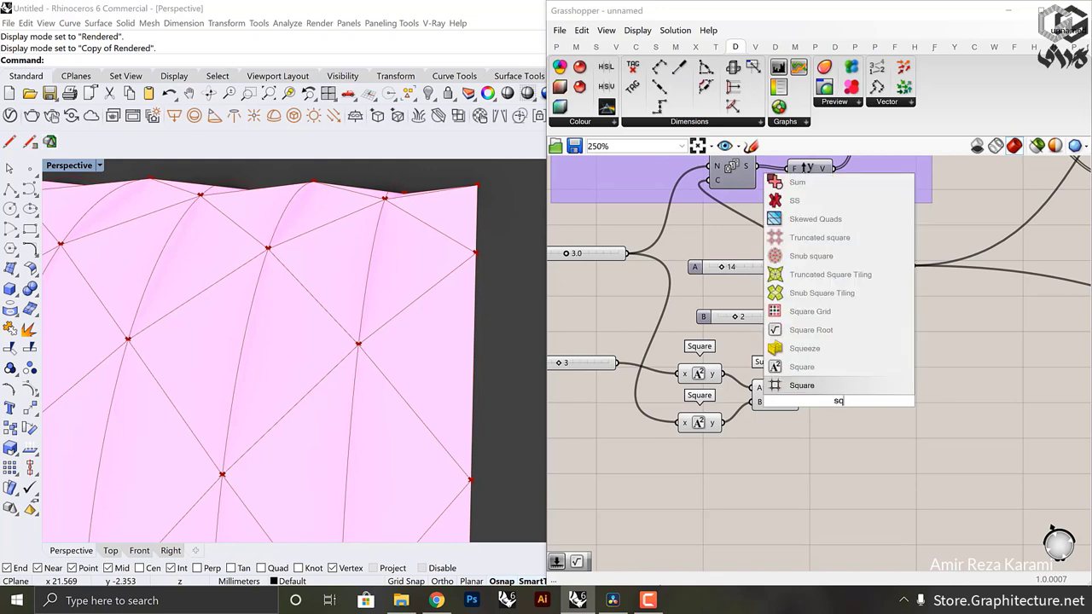
click(826, 330)
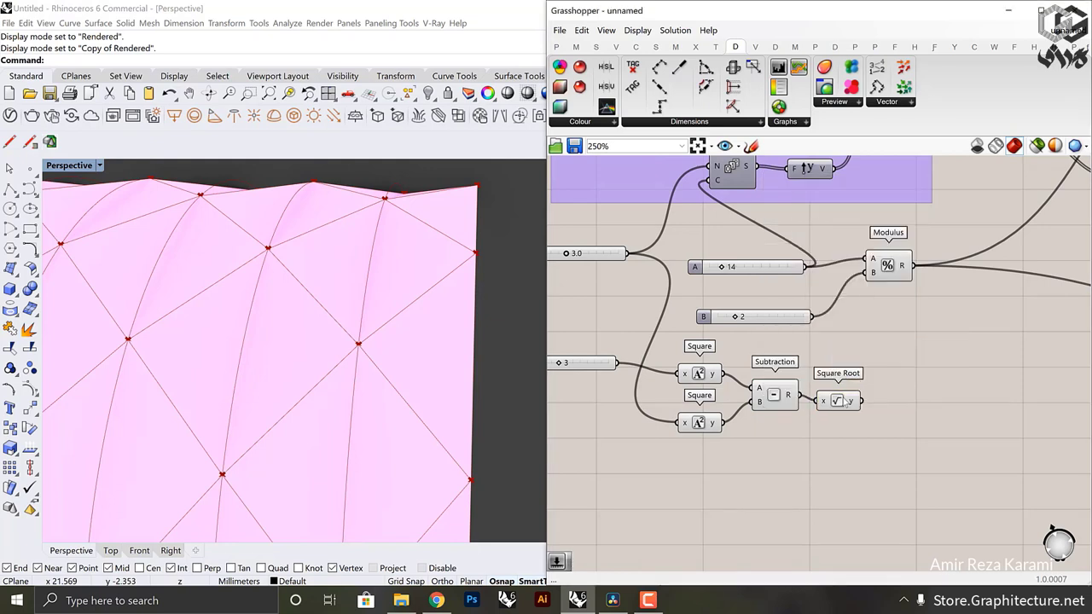
drag(844, 401, 870, 393)
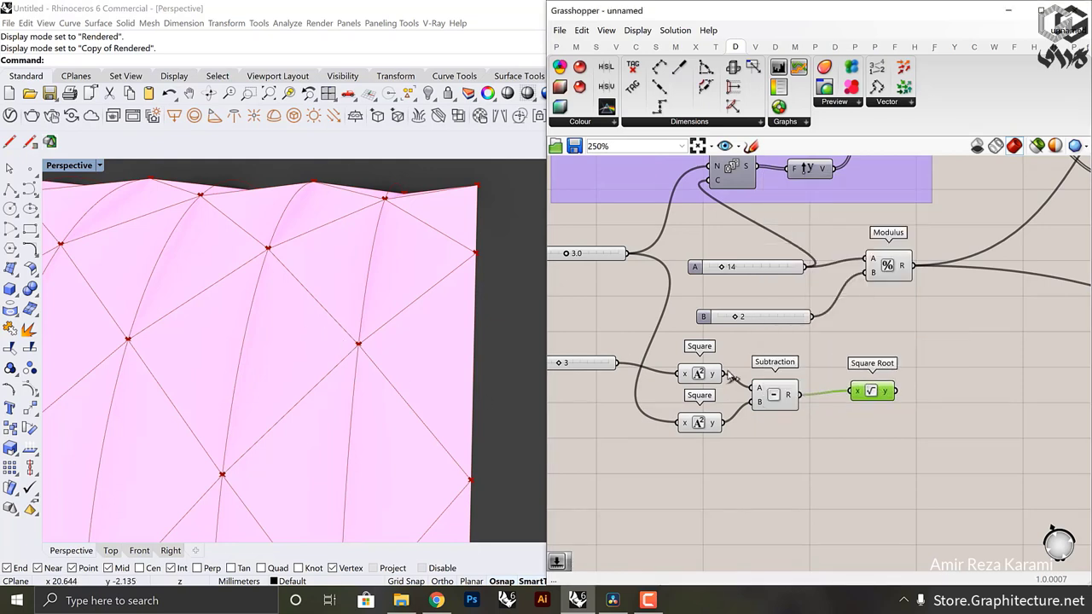
Step: Move the upper Curve component after Dispatch and the Cull Index apart to make room between them
scroll(728, 375, down, 5)
right_drag(865, 361, 725, 378)
scroll(843, 286, up, 4)
right_drag(744, 246, 770, 347)
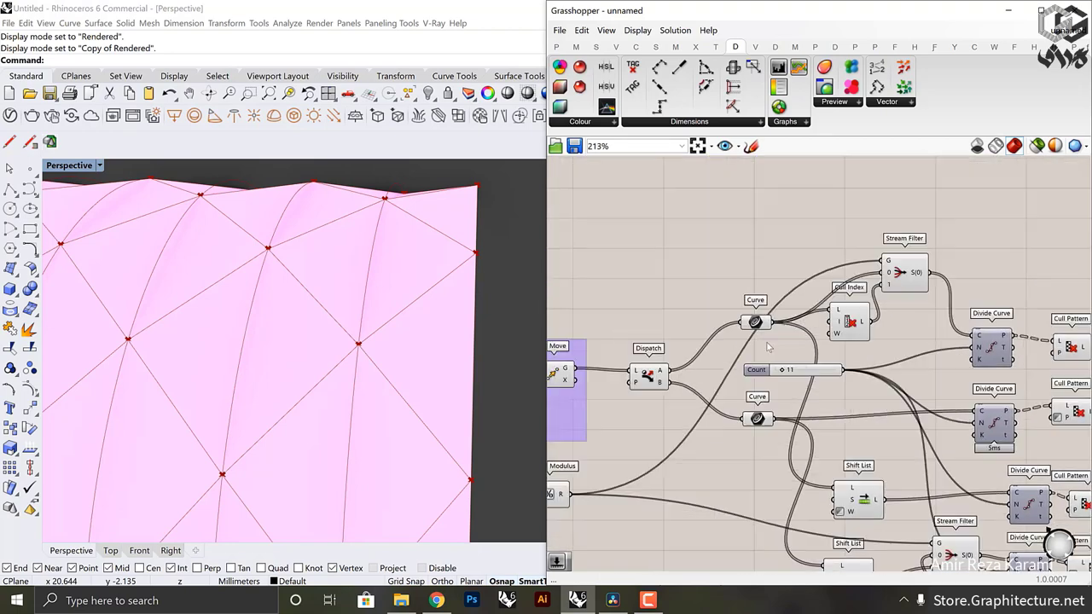
drag(760, 331, 726, 309)
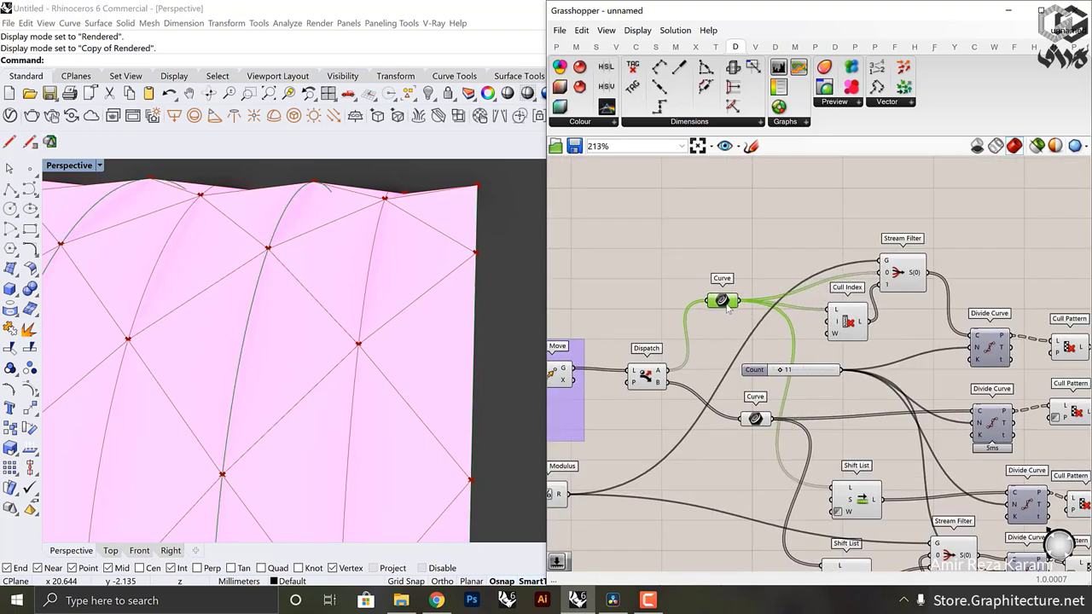
click(847, 324)
click(732, 304)
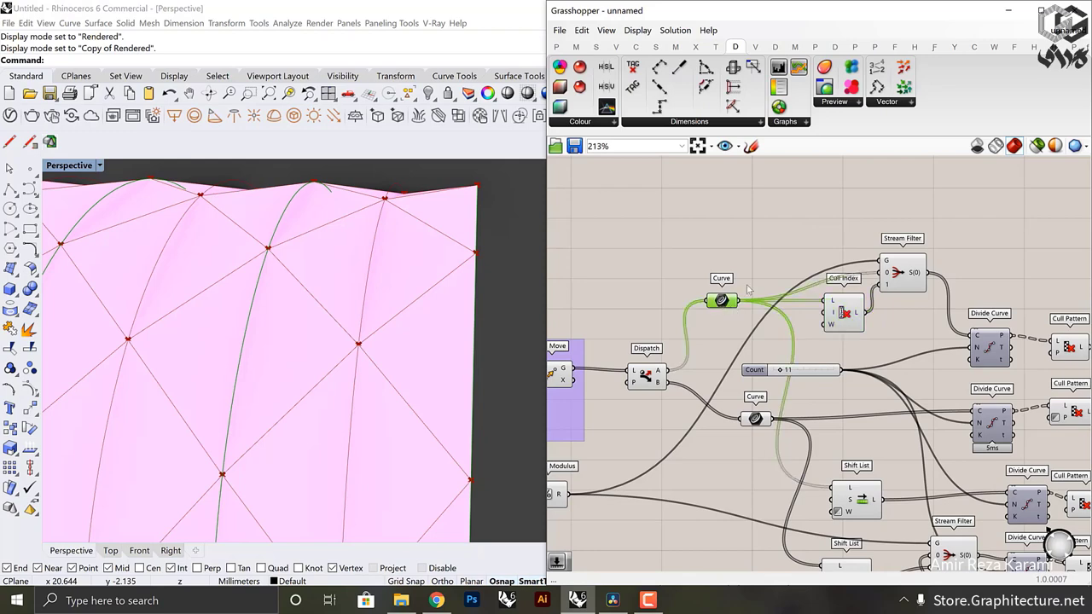
Step: Add an Offset Curve component above the upper Curve container and feed it those curves
double_click(768, 271)
text(of)
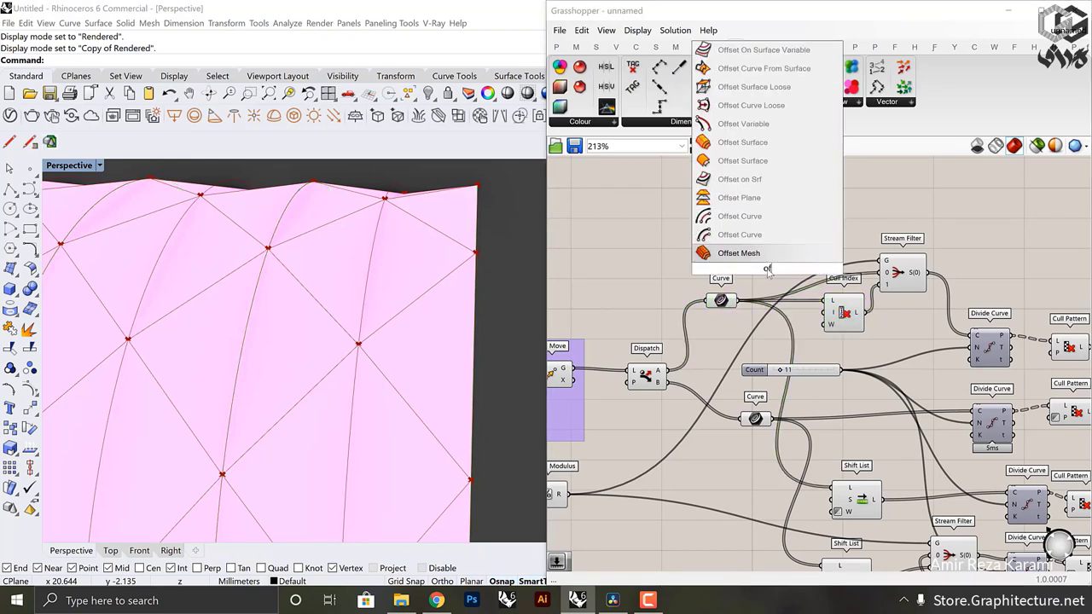
text(fs)
click(742, 256)
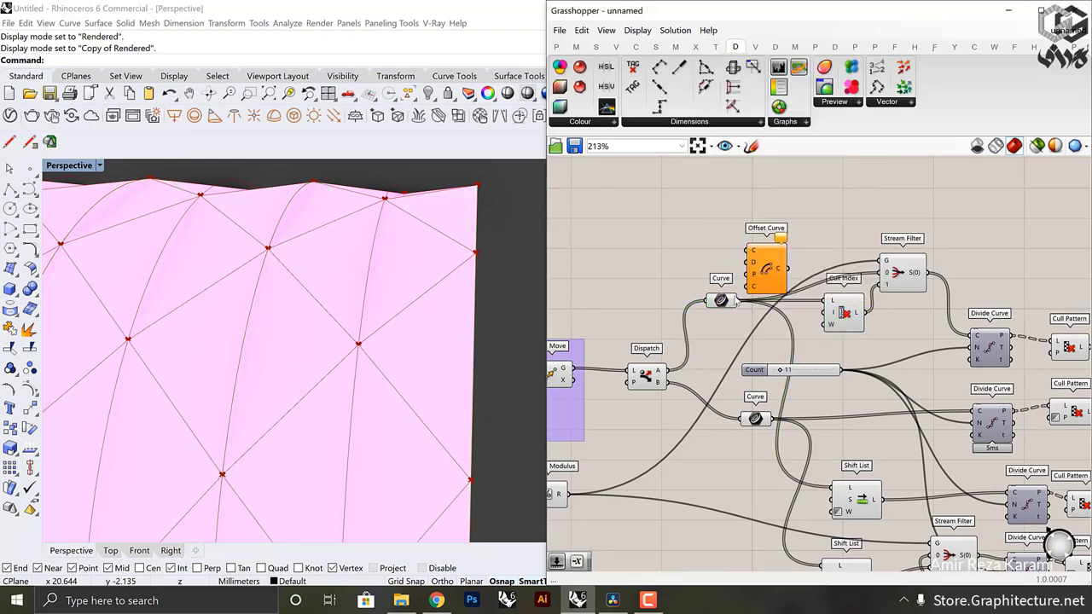
drag(785, 249, 806, 232)
right_drag(440, 294, 537, 278)
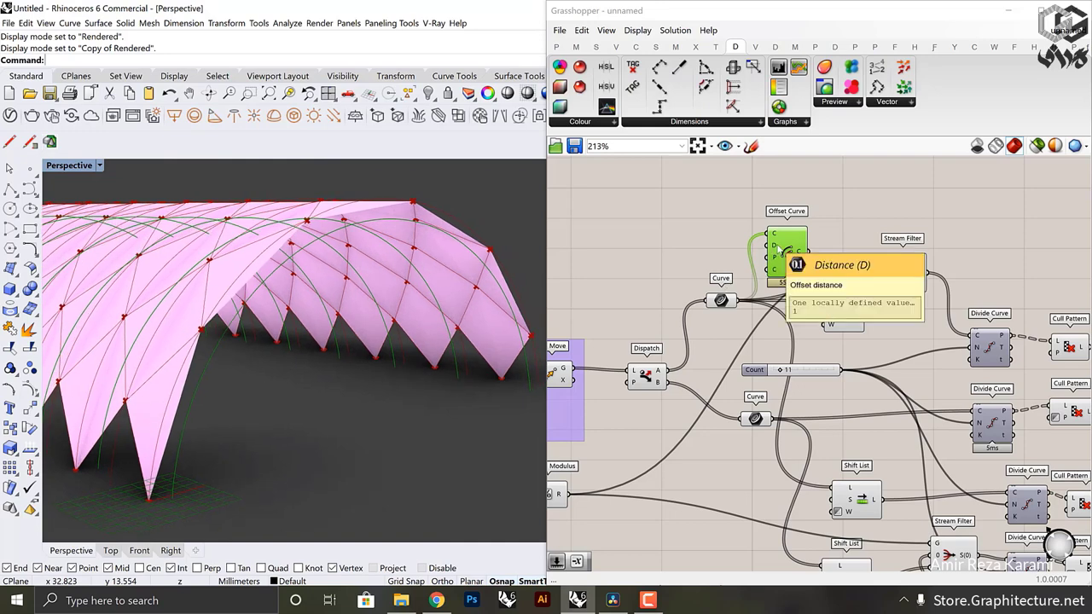
Step: Add a Negative component and connect its output to the distance input of Offset Curve
click(681, 245)
double_click(681, 245)
text(n)
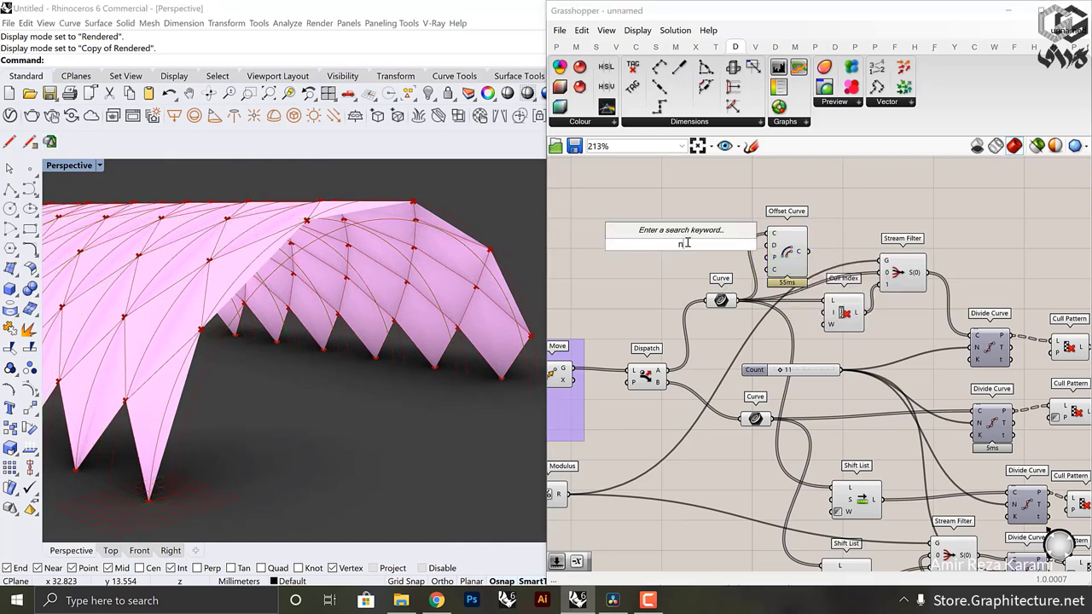
text(e)
click(689, 196)
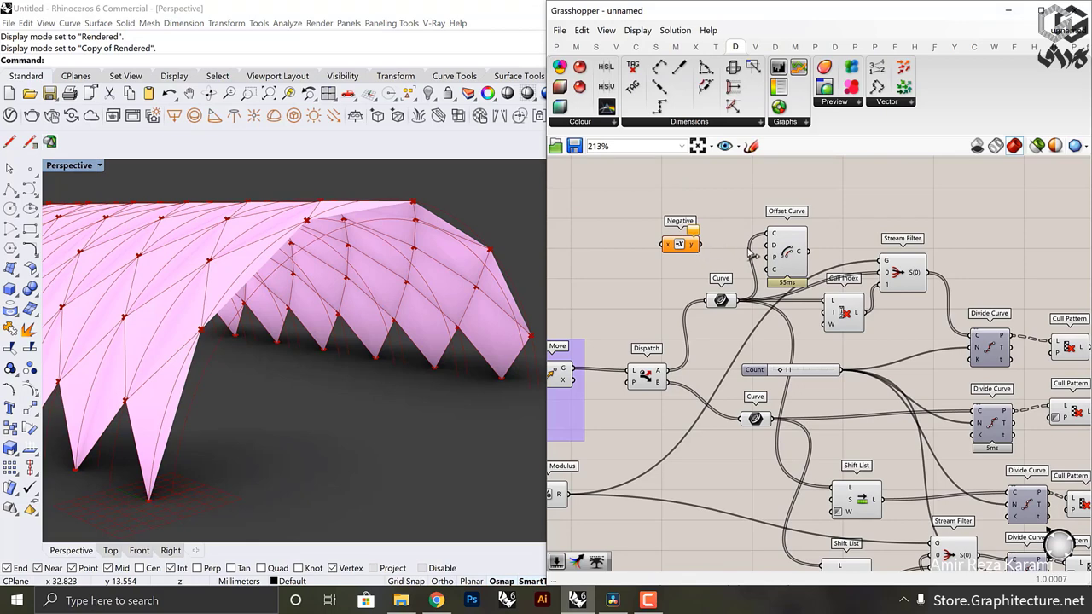
drag(783, 245, 784, 233)
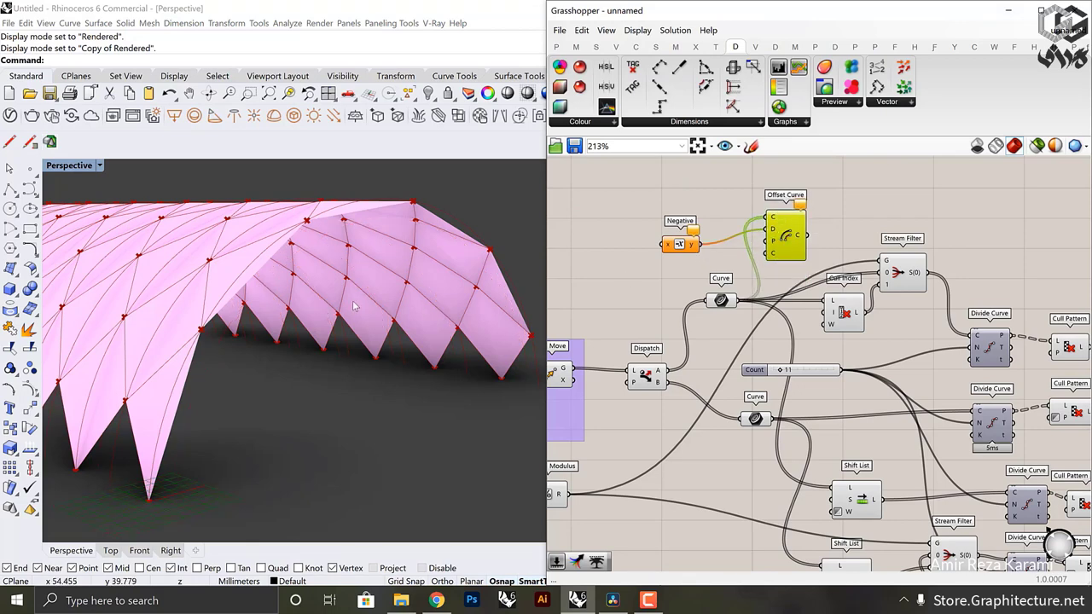
Step: Connect the Square Root result to the Negative component so it drives the curve offset
right_drag(353, 302, 421, 308)
right_drag(576, 466, 834, 333)
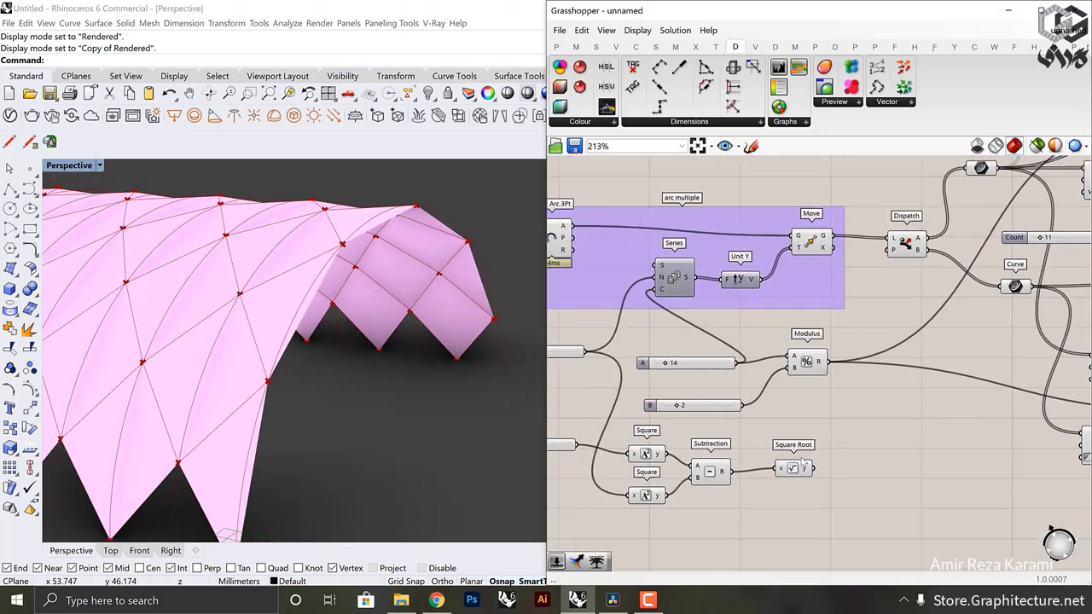
drag(934, 246, 922, 223)
right_drag(870, 268, 622, 270)
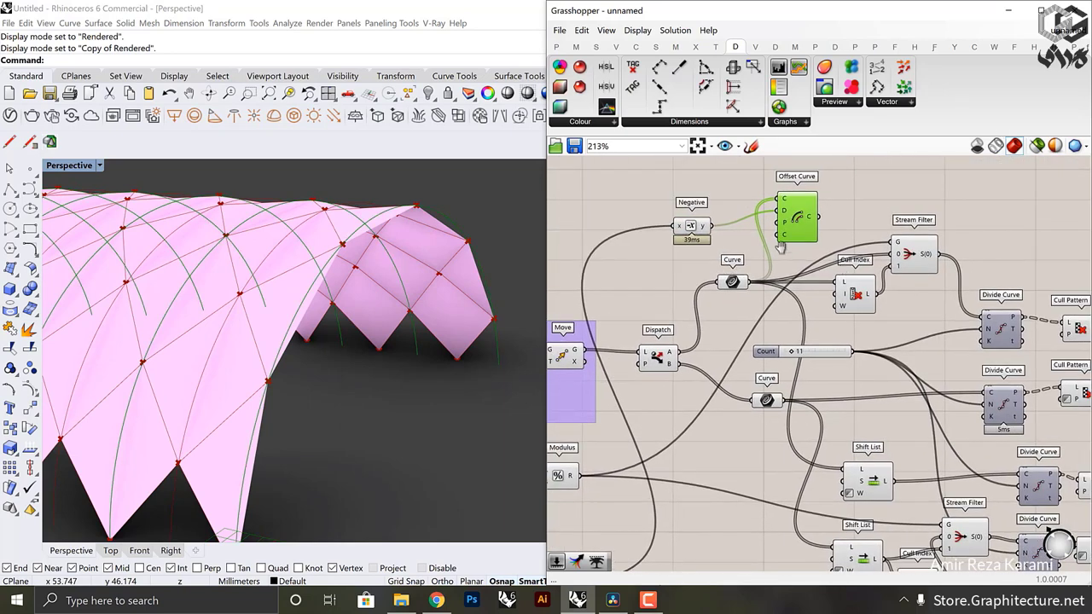
right_drag(780, 245, 767, 209)
Step: Reroute the upper Curve's downstream connections to start from Offset Curve and flatten the offset output
click(680, 275)
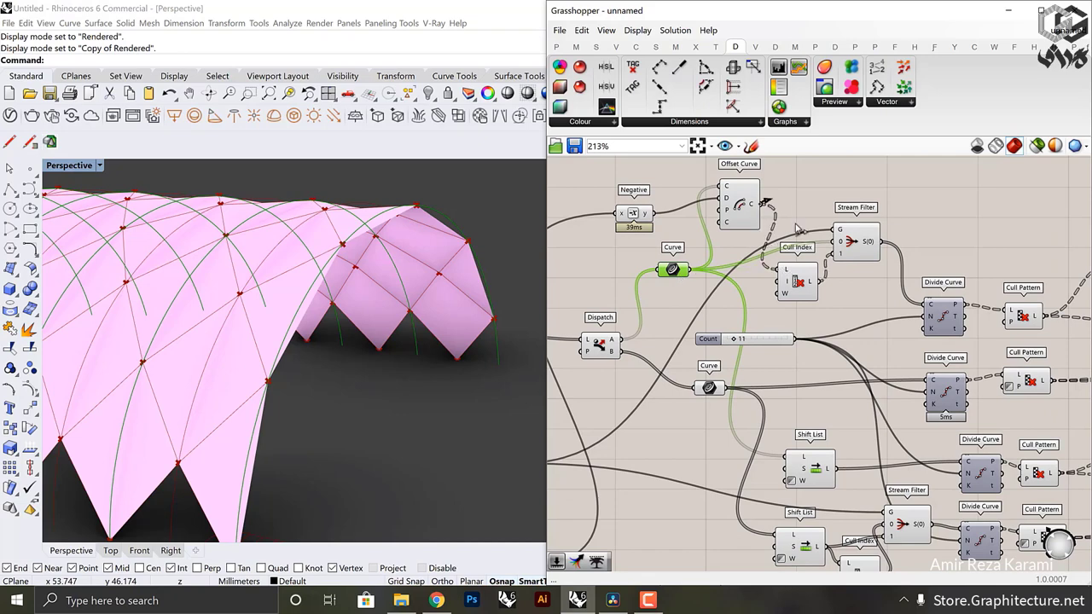
right_click(755, 206)
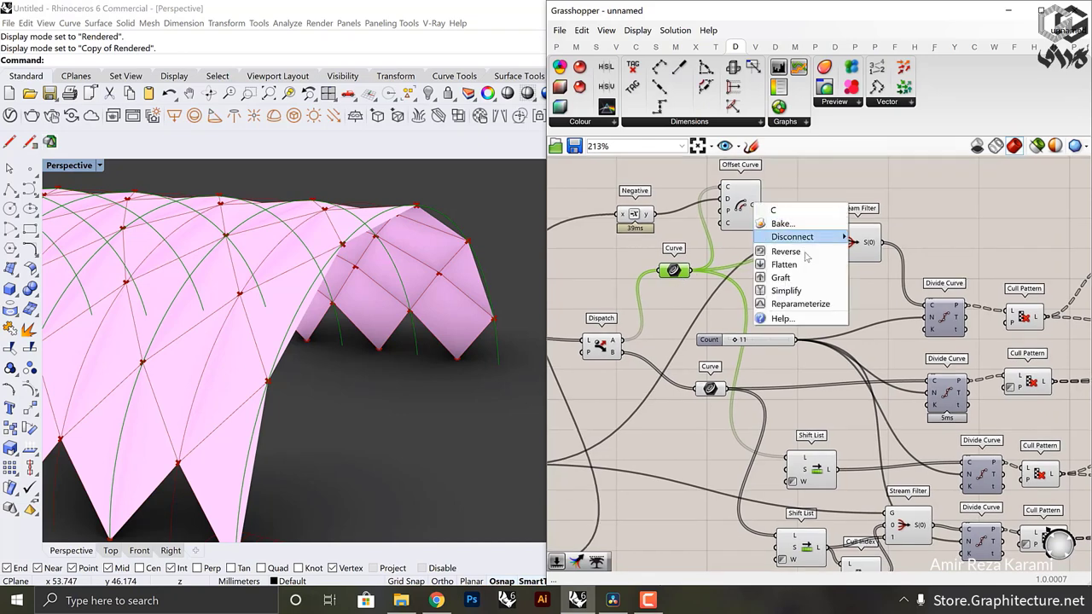
click(810, 273)
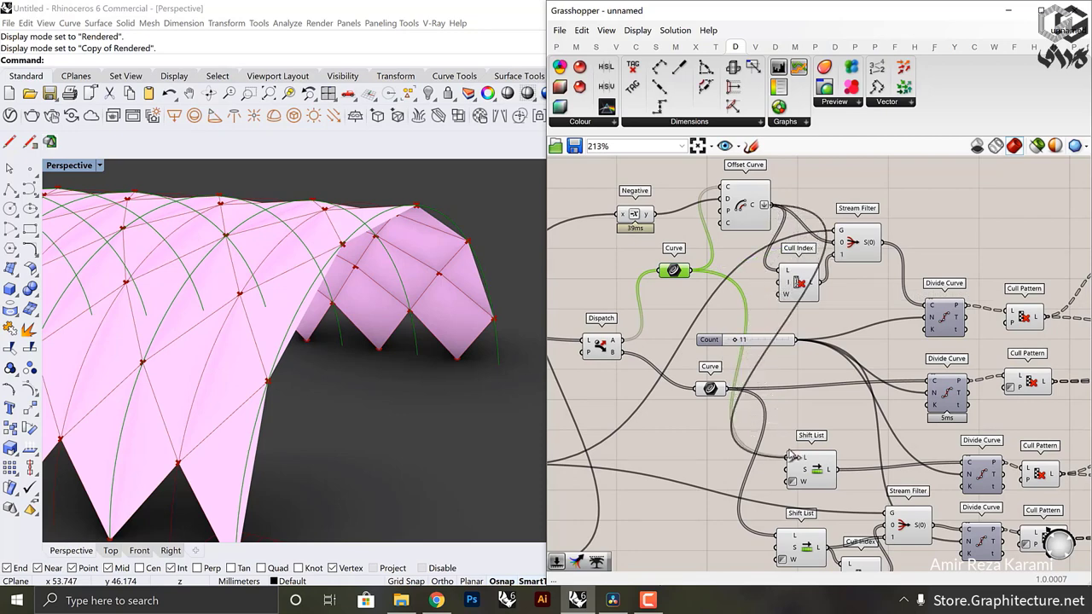
Step: Arrange the Curve container below Negative and place Offset Curve directly beside both
drag(754, 216, 723, 240)
right_drag(731, 265, 769, 272)
drag(715, 282, 673, 274)
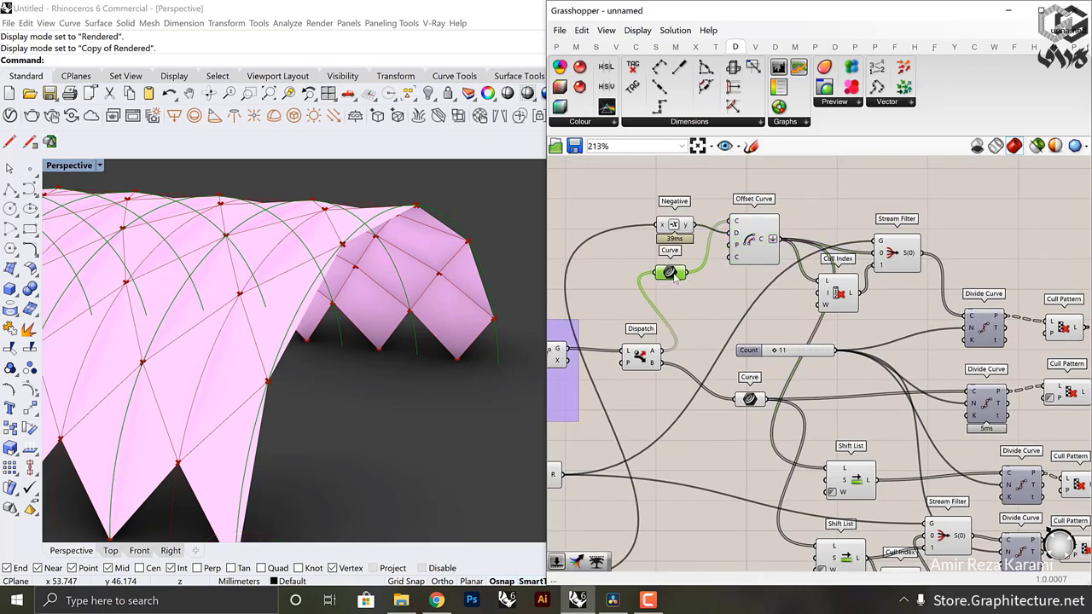
mouse_move(752, 245)
mouse_down()
mouse_move(731, 261)
mouse_move(739, 254)
mouse_up()
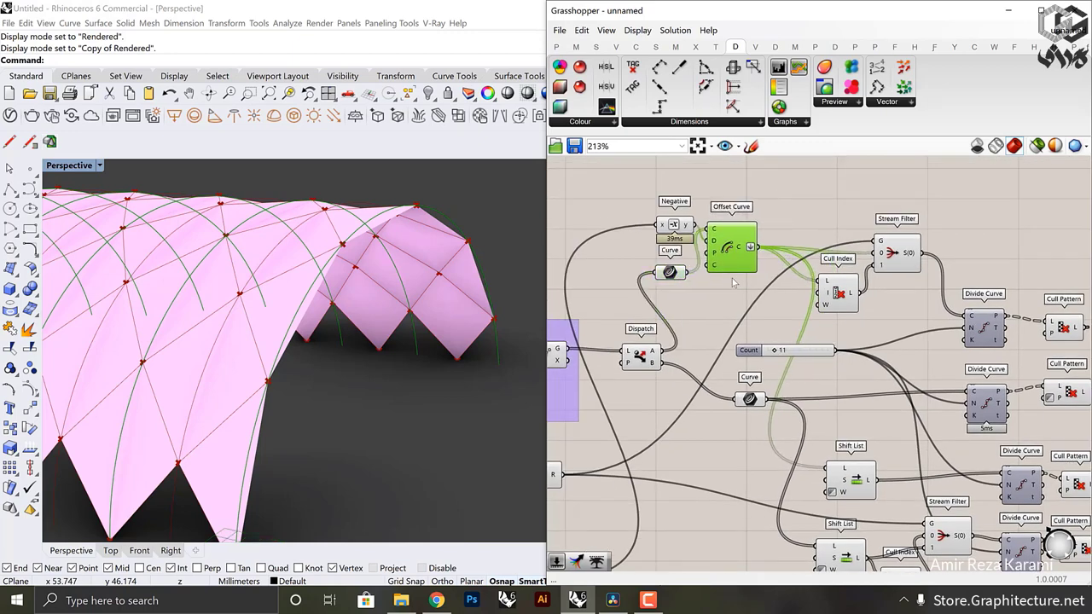
Step: Switch the Perspective viewport to the Rendered display mode to view the offset arches
scroll(732, 279, down, 6)
right_drag(594, 350, 750, 348)
mouse_move(456, 358)
right_down()
mouse_move(473, 378)
mouse_move(504, 367)
mouse_move(498, 392)
mouse_move(479, 331)
mouse_move(468, 366)
right_up()
scroll(435, 268, up, 5)
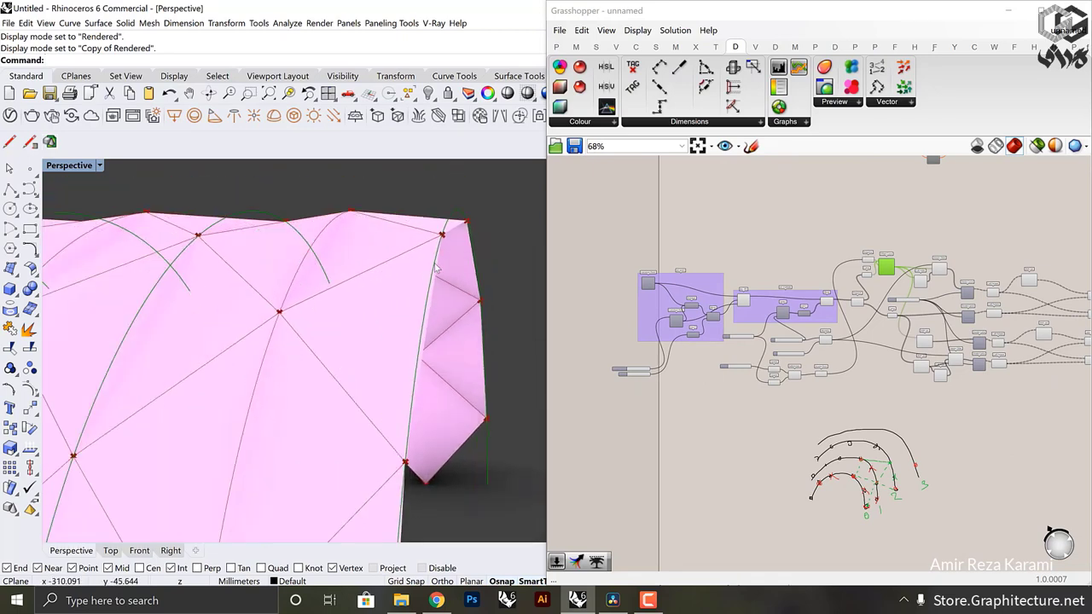
click(99, 167)
click(127, 224)
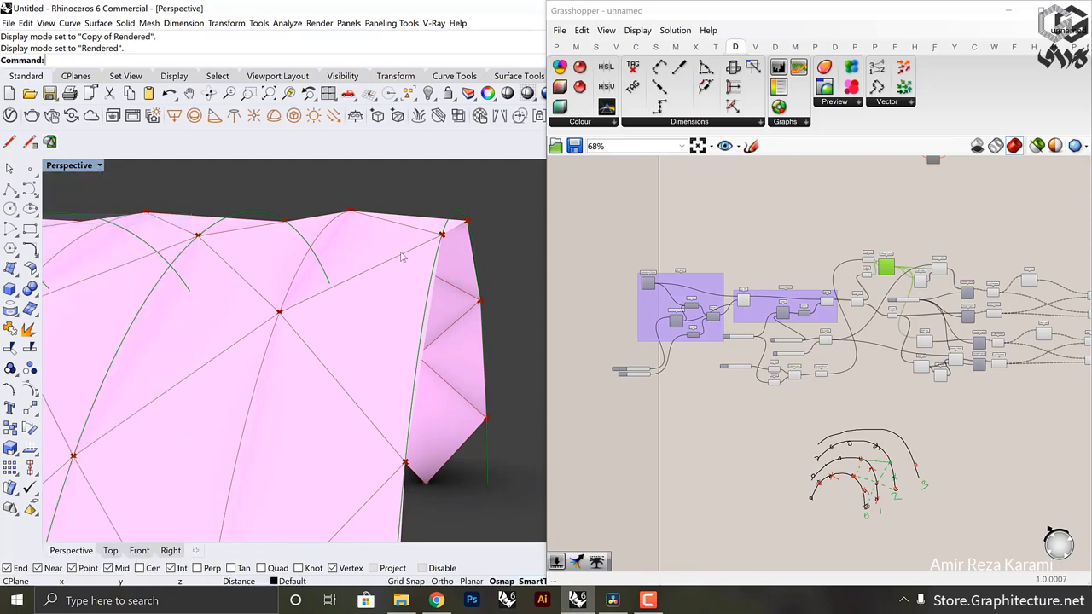
mouse_move(405, 256)
right_down()
mouse_move(369, 249)
mouse_move(404, 262)
right_up()
Step: Move the Step slider down so it sits directly above the slider of value 3
right_drag(800, 343, 837, 335)
scroll(674, 360, up, 12)
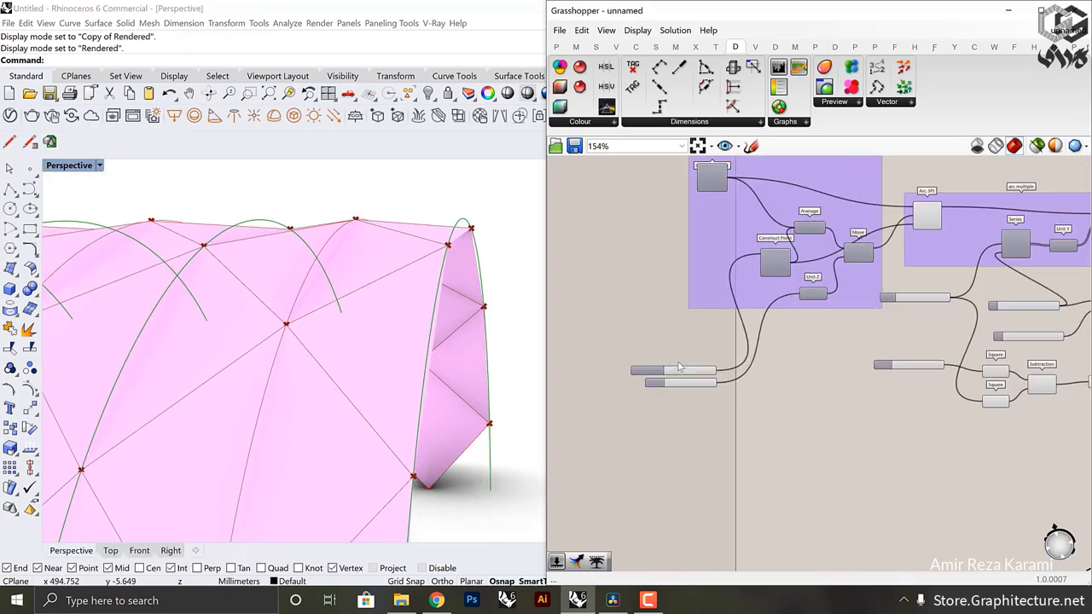
scroll(848, 362, down, 7)
right_drag(983, 326, 814, 339)
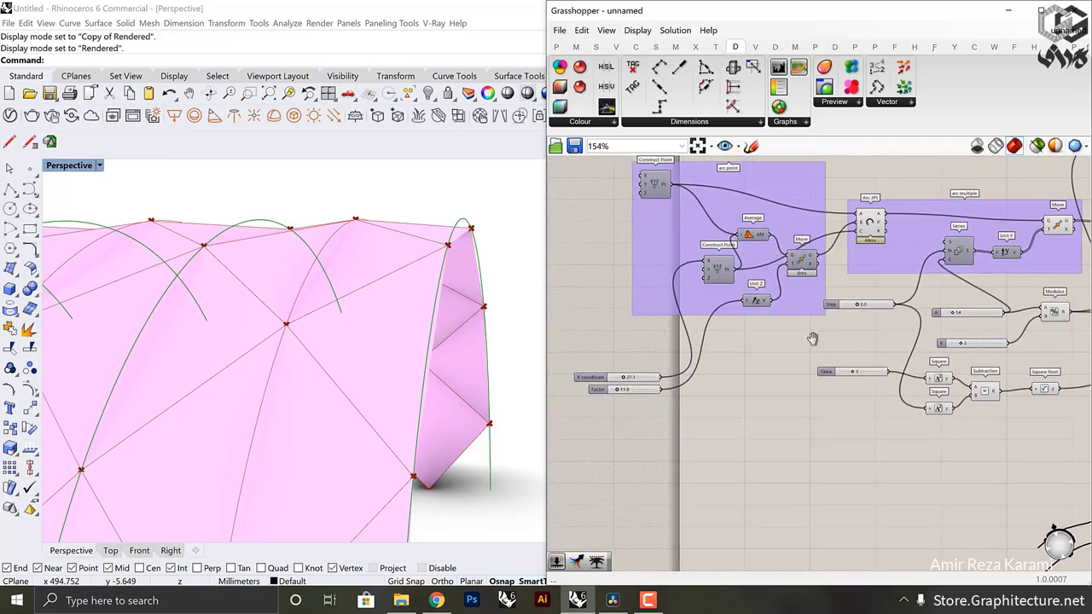
scroll(905, 299, up, 5)
drag(808, 334, 794, 419)
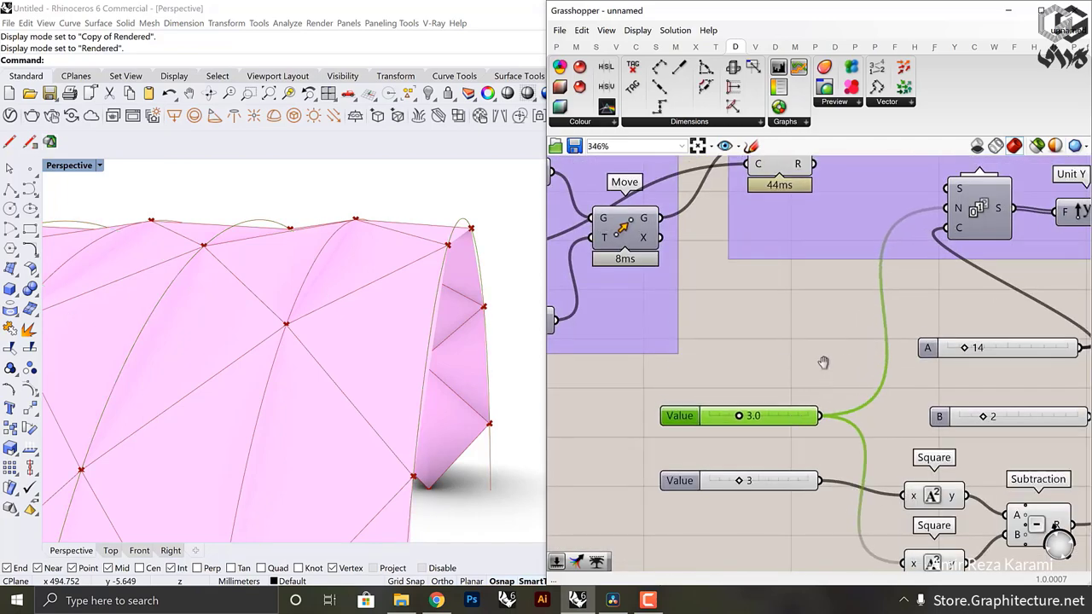
Step: Test the folding by setting the arch spacing slider to 1.4 and raising it back to 2.5
scroll(821, 361, up, 3)
drag(757, 365, 732, 365)
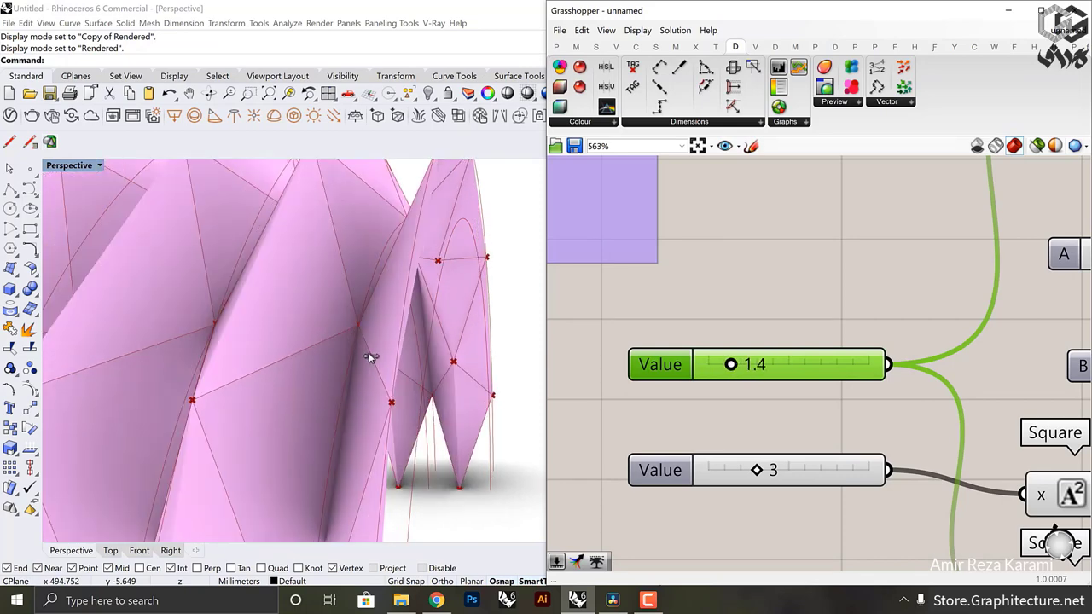
right_drag(375, 361, 447, 340)
scroll(447, 340, up, 3)
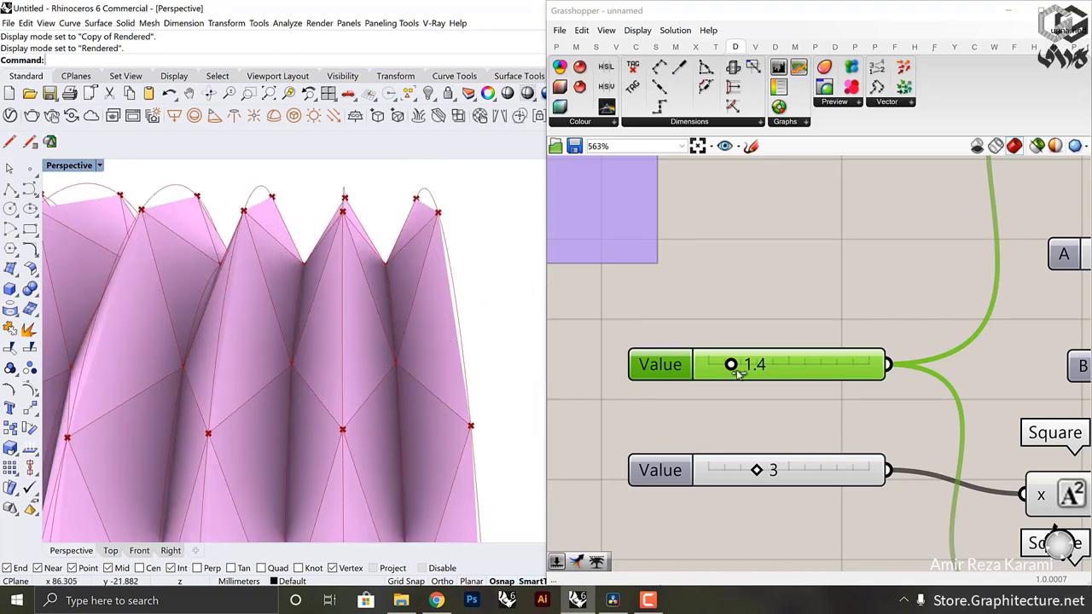
drag(738, 373, 758, 365)
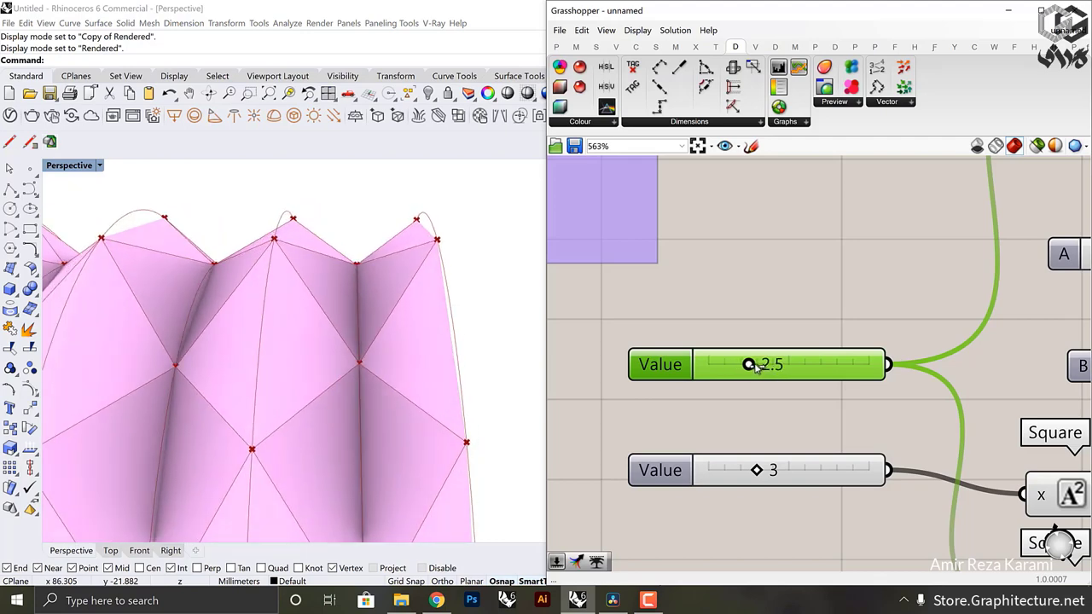
Step: Examine the folded arch structure from several angles in the Perspective viewport
scroll(289, 345, down, 5)
right_drag(303, 382, 261, 361)
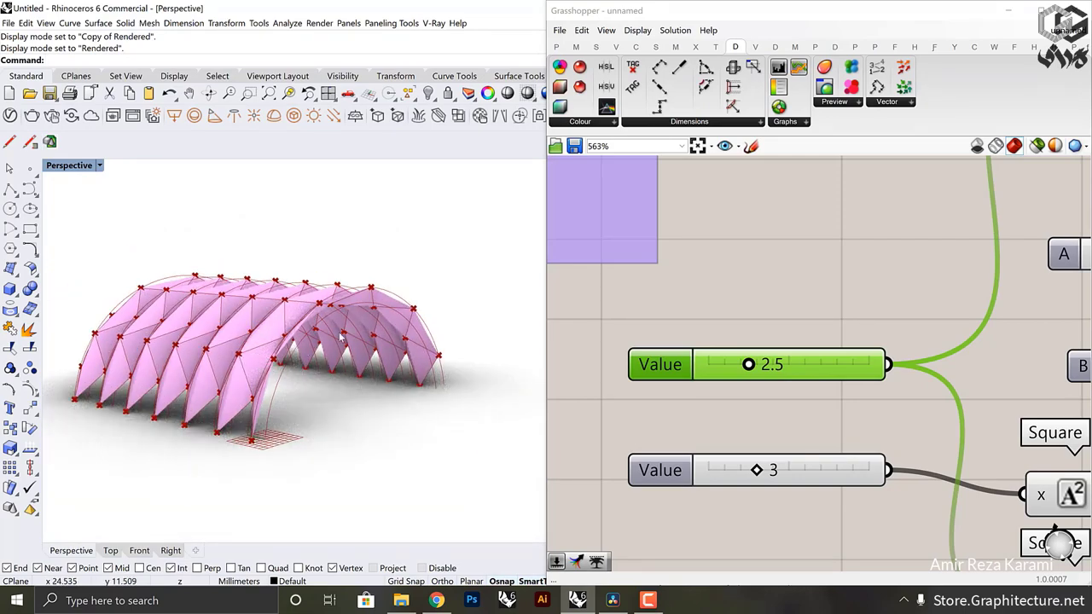
scroll(293, 317, up, 6)
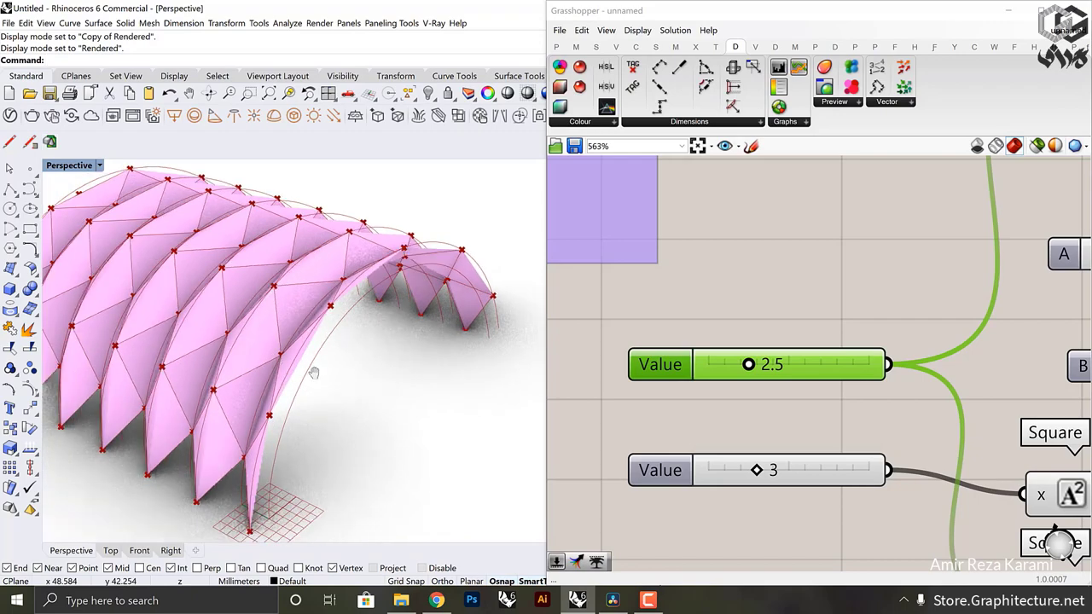
scroll(764, 410, down, 8)
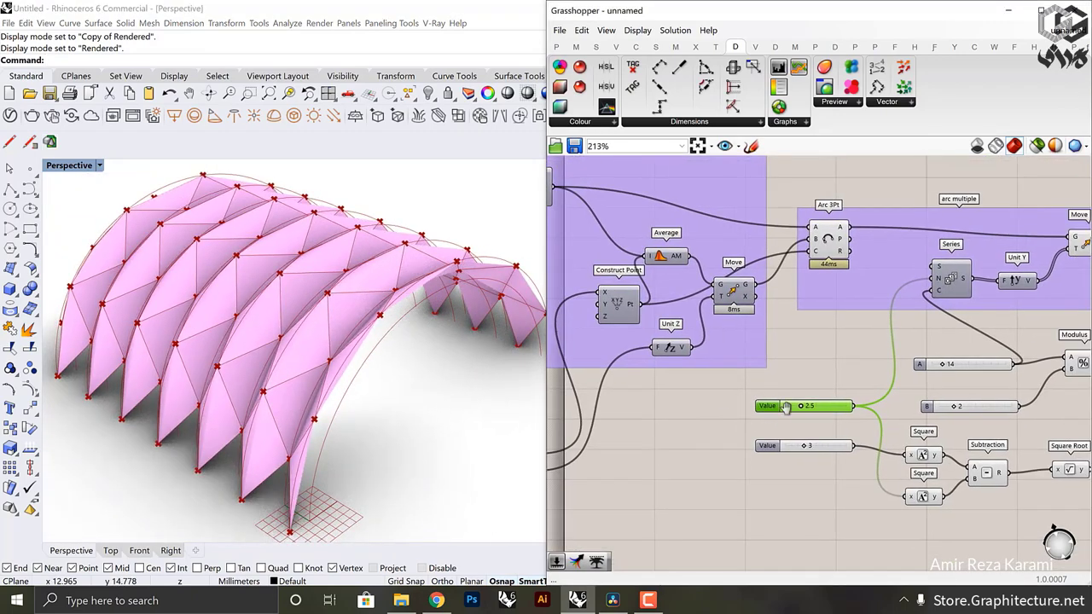
right_drag(764, 410, 693, 428)
right_drag(436, 376, 470, 375)
Step: Move the arch count slider that feeds Series and Modulus to directly below the Factor slider
scroll(712, 376, down, 3)
right_drag(848, 380, 765, 380)
scroll(766, 379, up, 6)
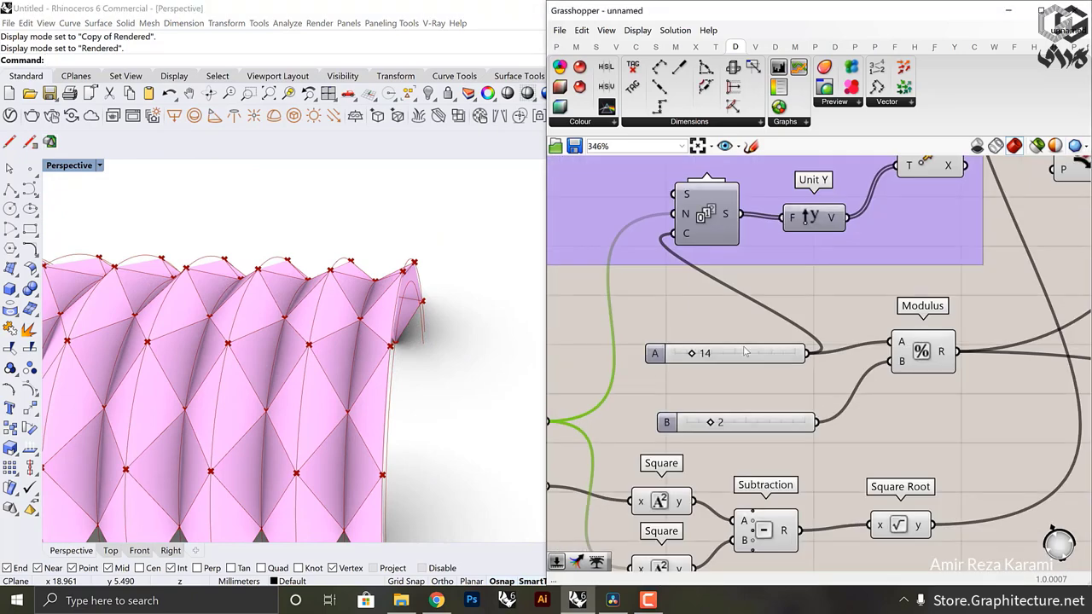
click(744, 348)
scroll(744, 351, down, 8)
drag(744, 351, 573, 420)
right_drag(641, 409, 756, 403)
scroll(683, 414, up, 5)
drag(683, 415, 611, 383)
scroll(662, 384, up, 5)
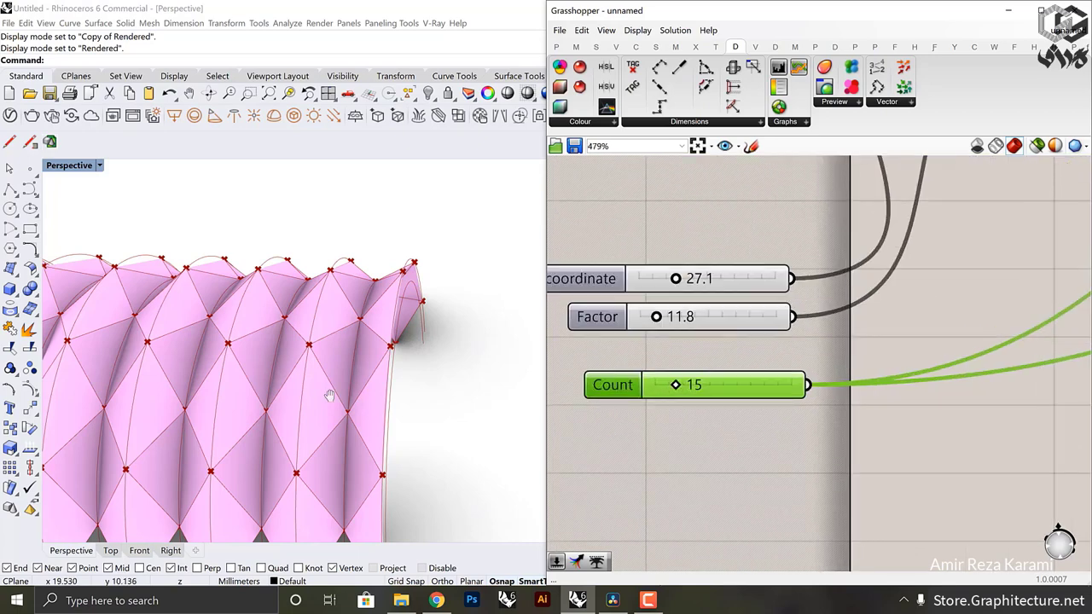
Step: Set the arch Count slider to 9 to shorten the folded structure
shift+right_drag(330, 395, 472, 391)
scroll(472, 391, down, 4)
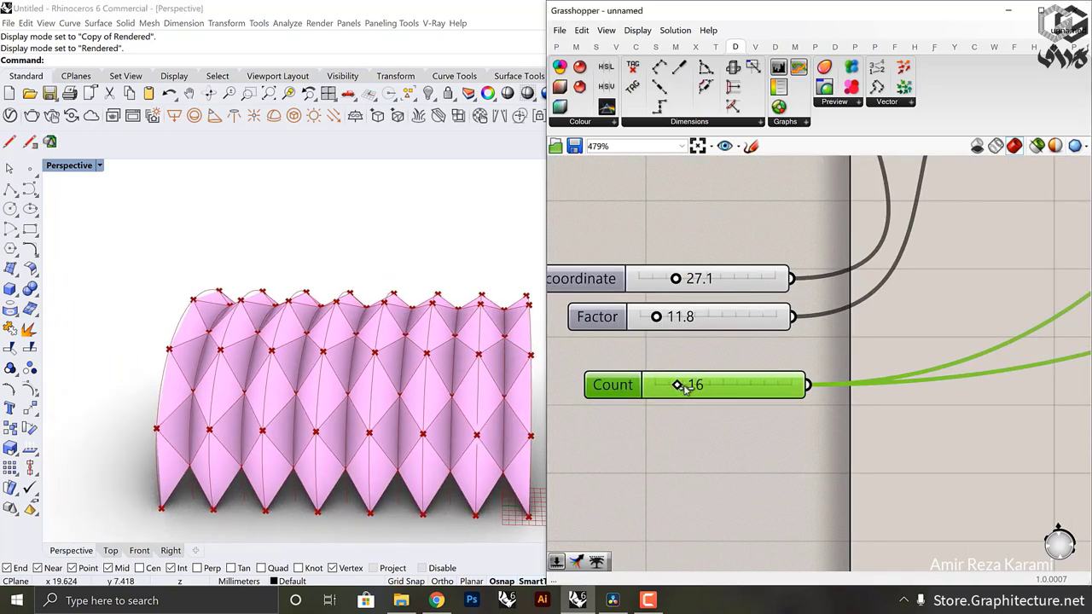
drag(685, 388, 670, 388)
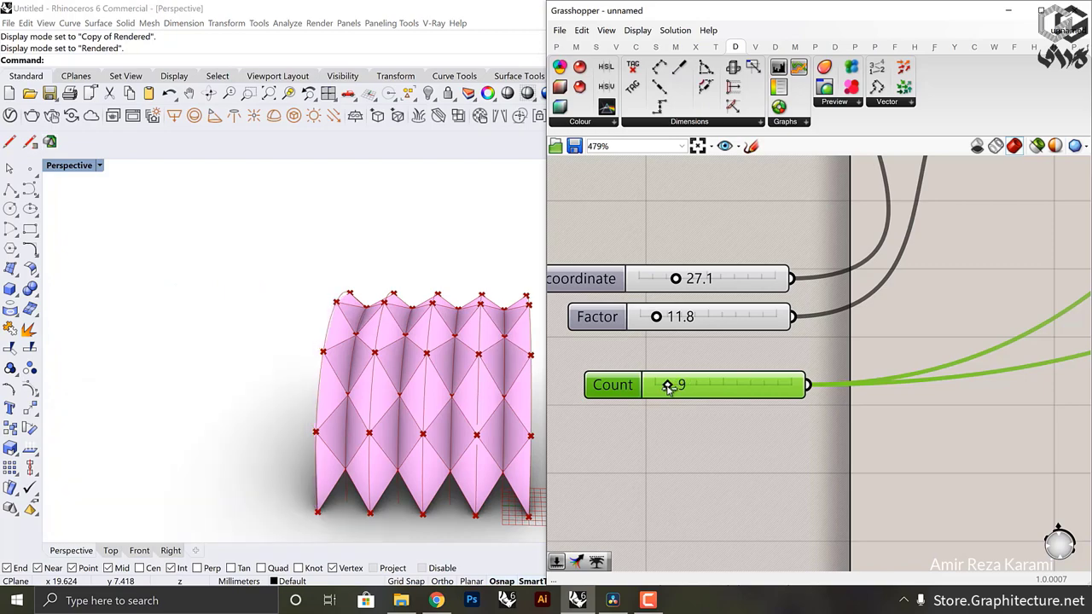
Step: Set the arch spacing slider that feeds Series and Square to 2.6
scroll(669, 386, down, 4)
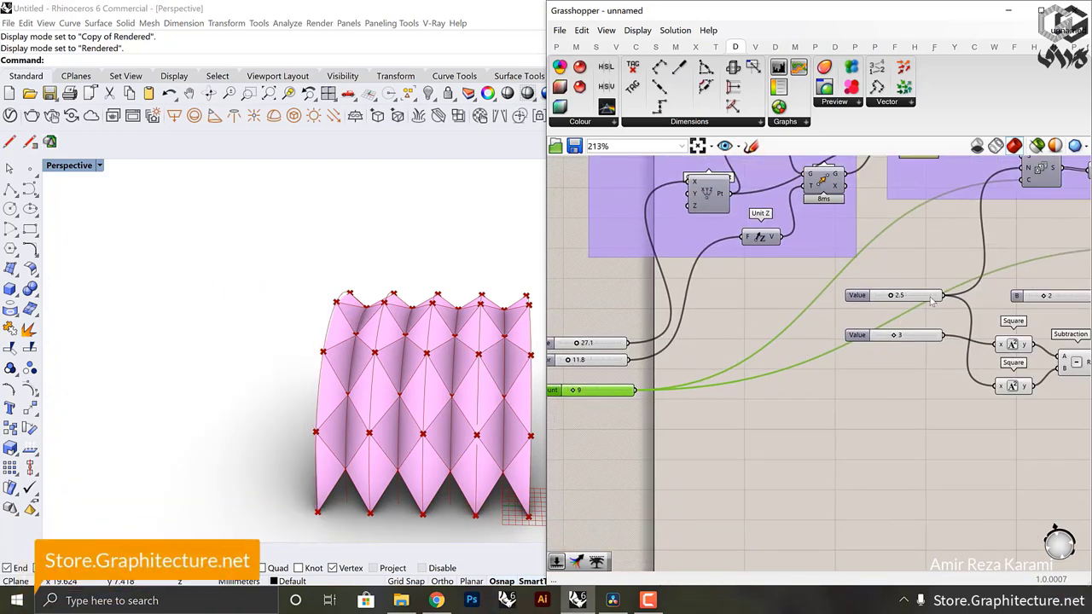
click(933, 299)
scroll(921, 297, up, 4)
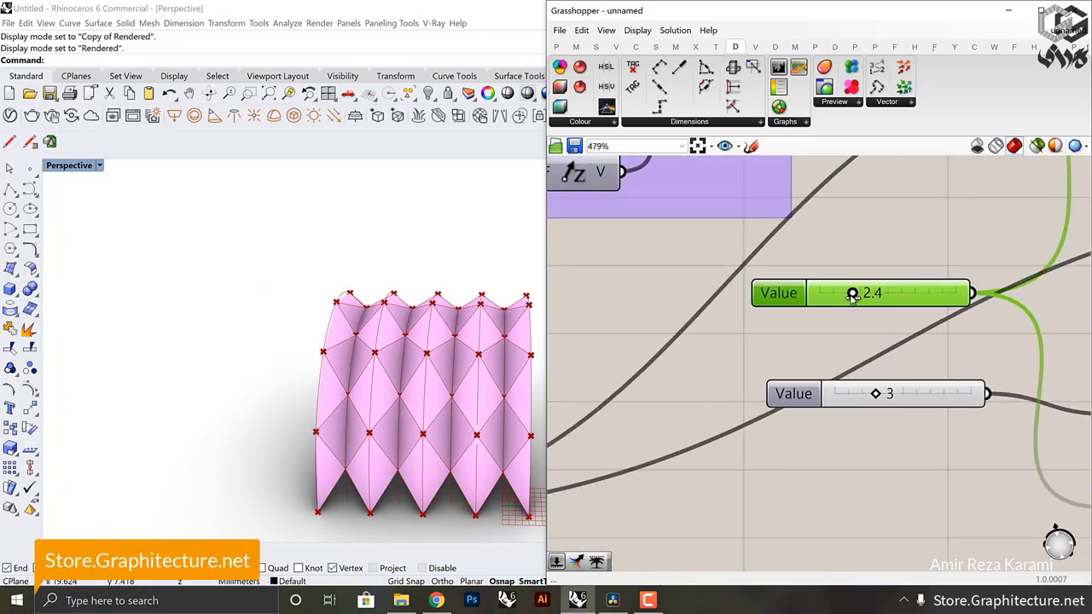
mouse_move(853, 294)
mouse_down()
mouse_move(843, 294)
mouse_move(861, 314)
mouse_up()
Step: Move the slider of value 3 closer to the Square component it feeds
scroll(861, 316, down, 7)
right_drag(791, 362, 674, 413)
scroll(760, 394, up, 3)
click(765, 394)
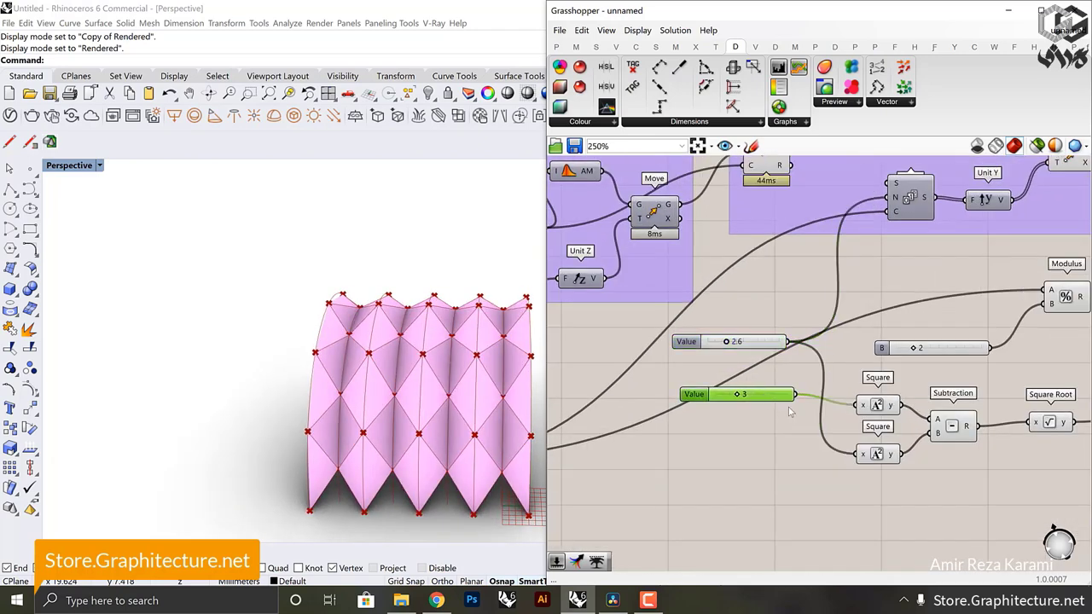
drag(768, 399, 807, 429)
Step: Move the curve division Count slider closer to the Divide Curve components
scroll(819, 419, down, 3)
right_drag(1055, 351, 842, 390)
scroll(942, 299, up, 2)
drag(963, 305, 1012, 303)
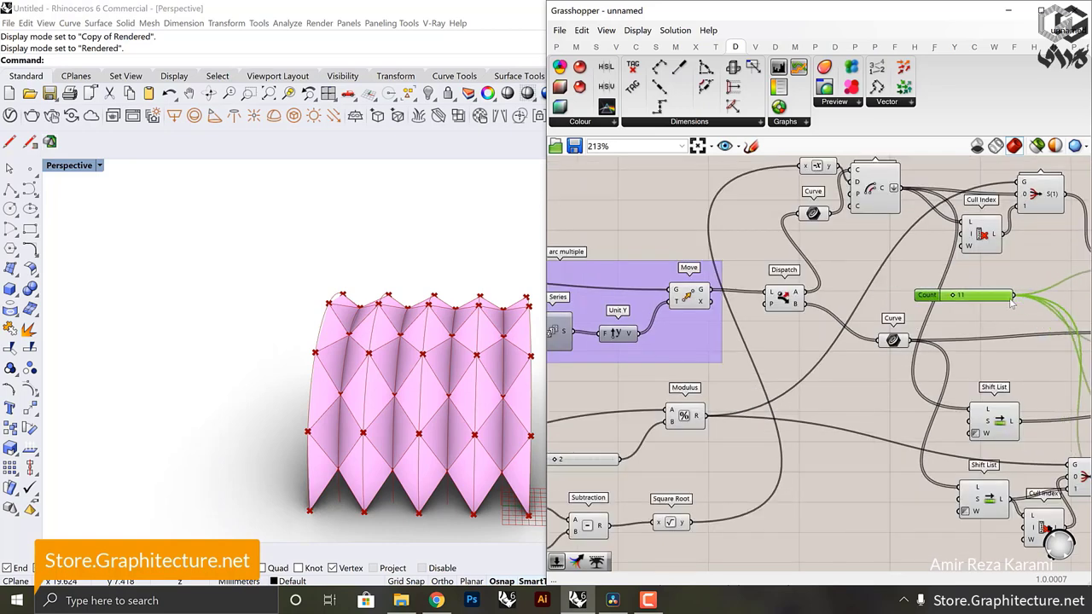
Step: Set the Count slider that feeds the Divide Curve components to 8 and view the coarser folds
scroll(1021, 318, up, 3)
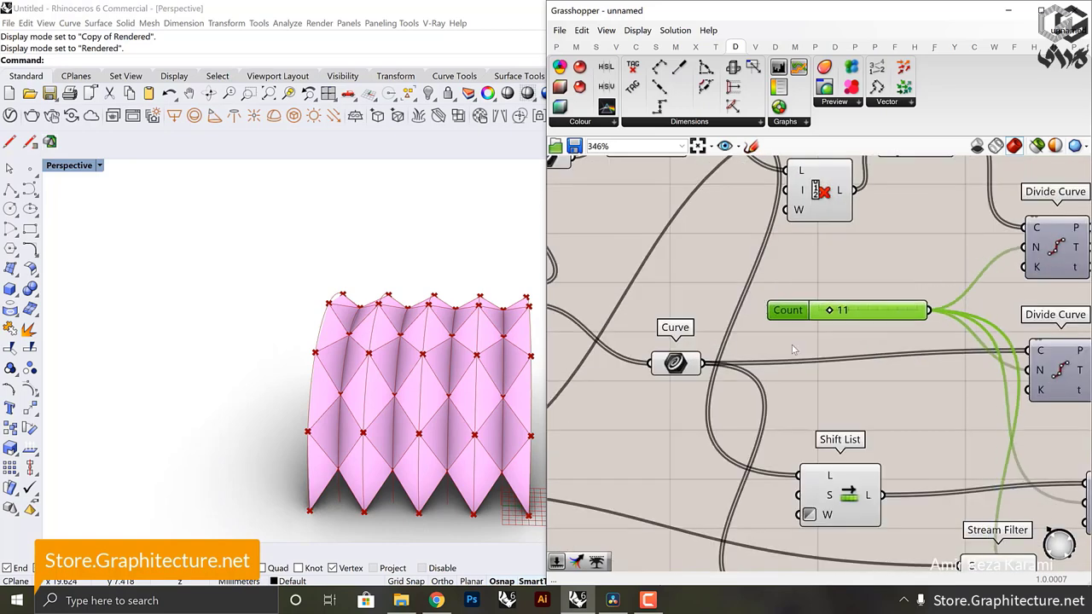
right_drag(437, 390, 356, 329)
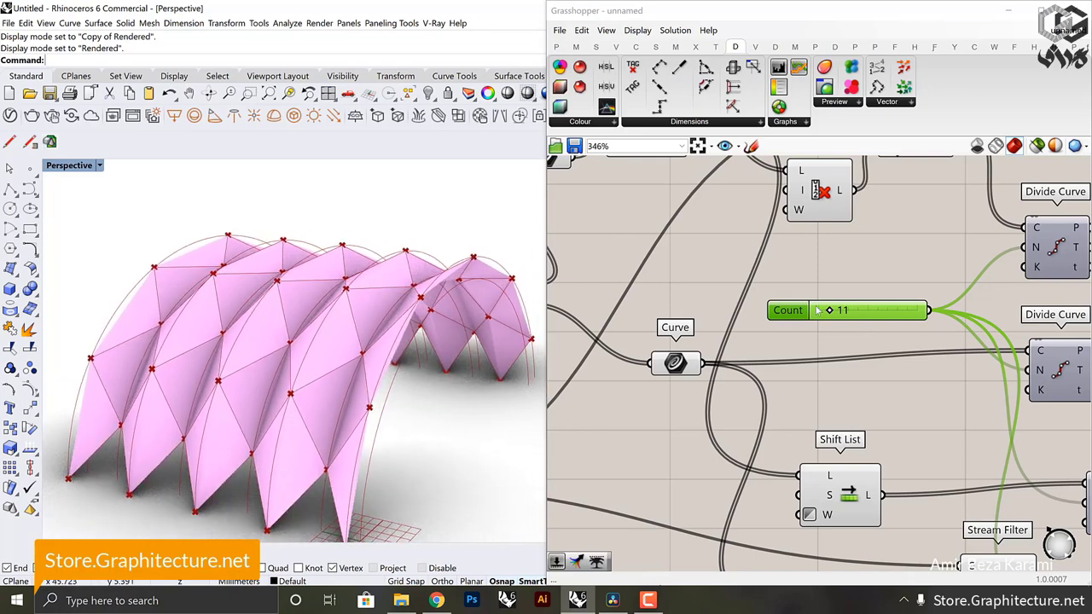
drag(830, 313, 827, 315)
right_drag(474, 377, 400, 372)
scroll(855, 341, down, 2)
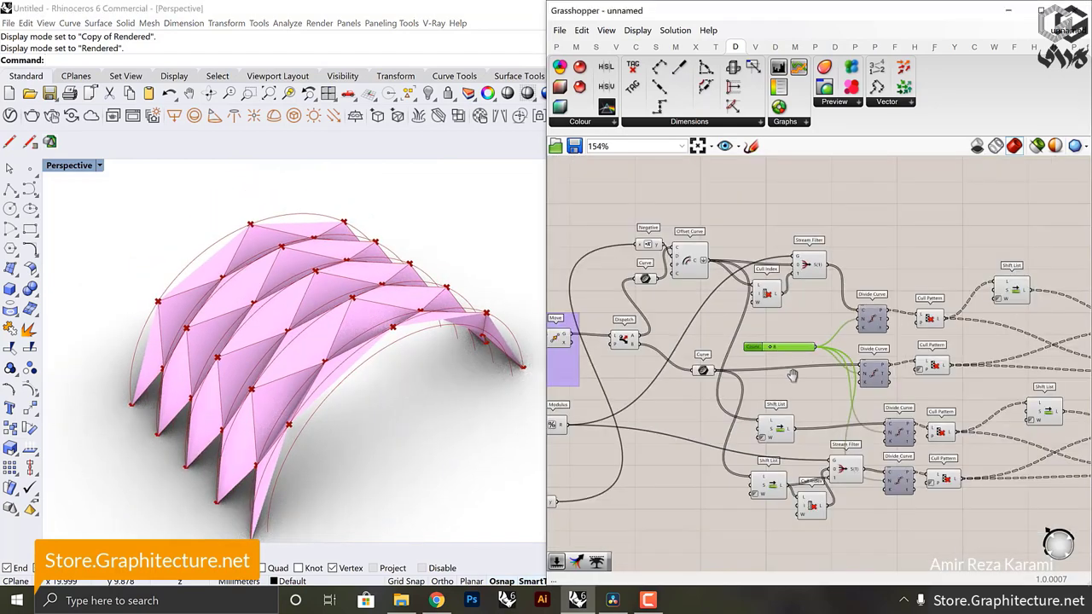
scroll(855, 341, up, 2)
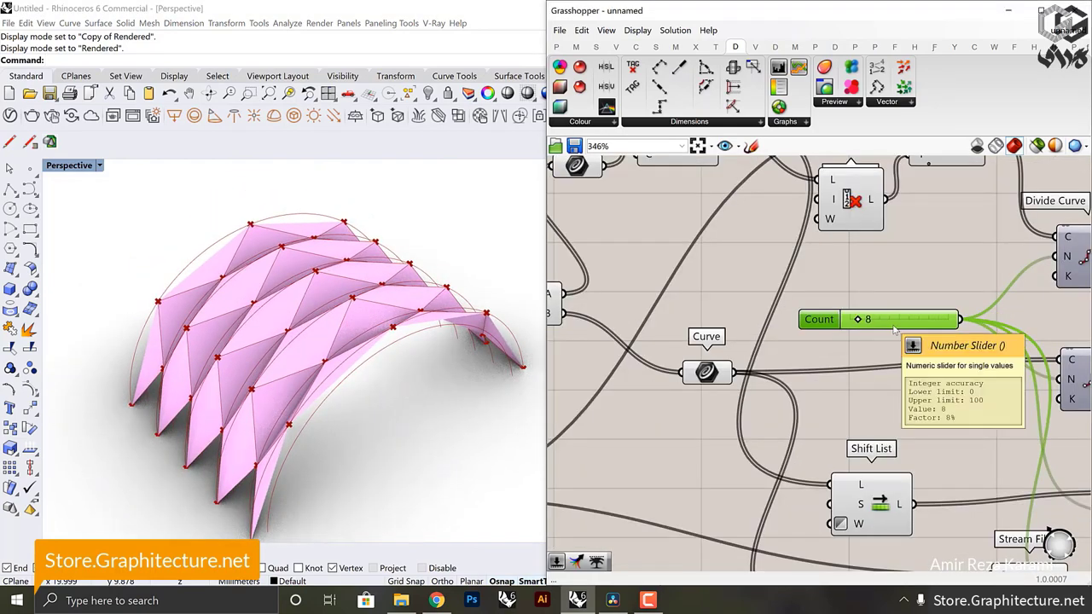
Step: Move the X coordinate, Factor and arch Count sliders up into a compact vertical stack
scroll(797, 348, down, 2)
right_drag(690, 362, 1016, 341)
scroll(723, 411, up, 2)
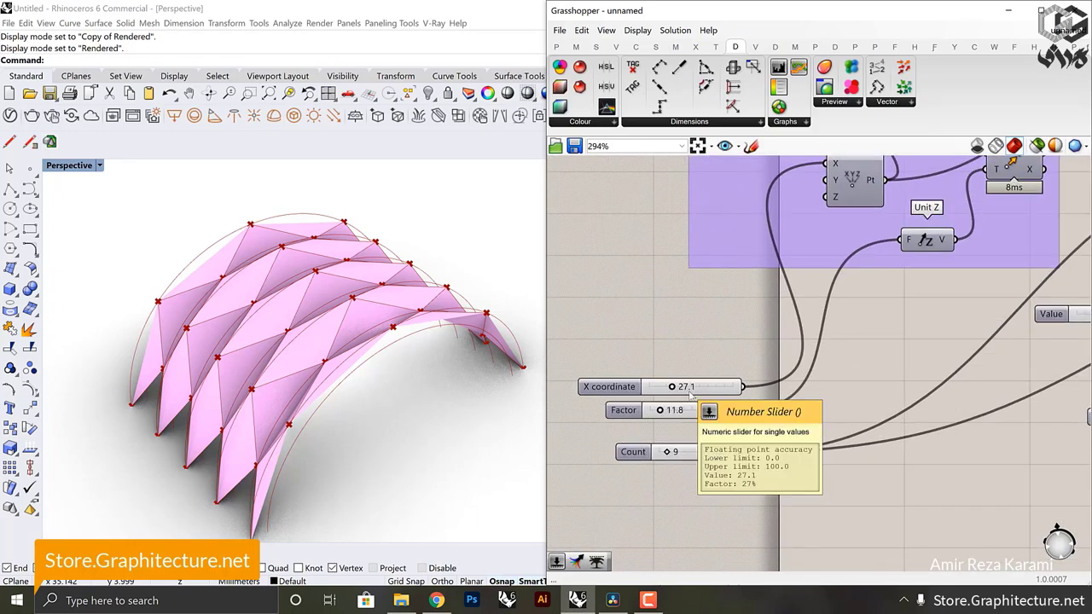
drag(693, 394, 707, 357)
drag(720, 421, 732, 386)
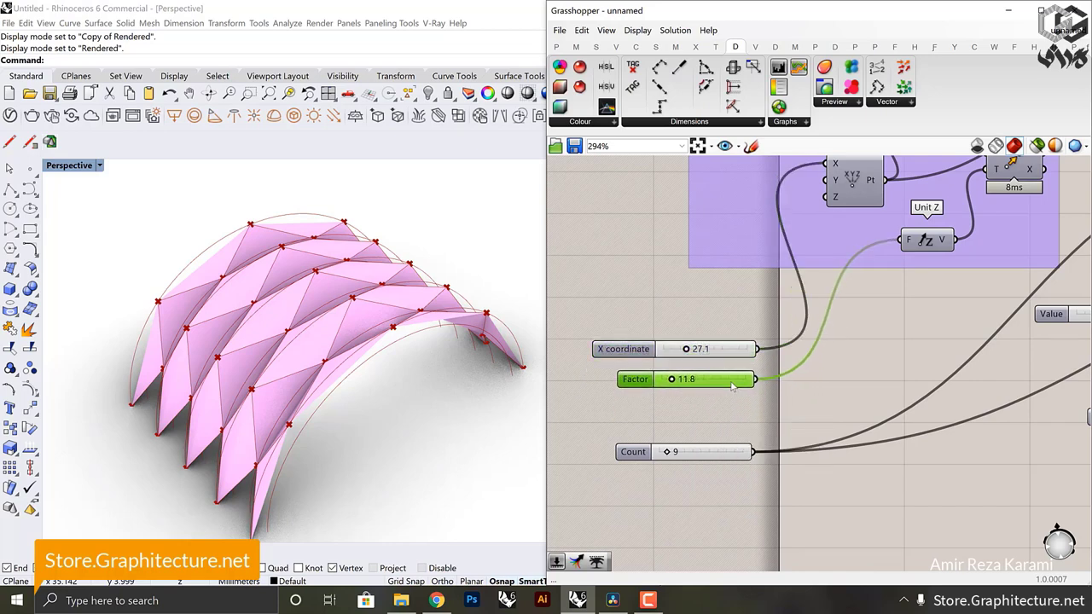
drag(738, 452, 747, 407)
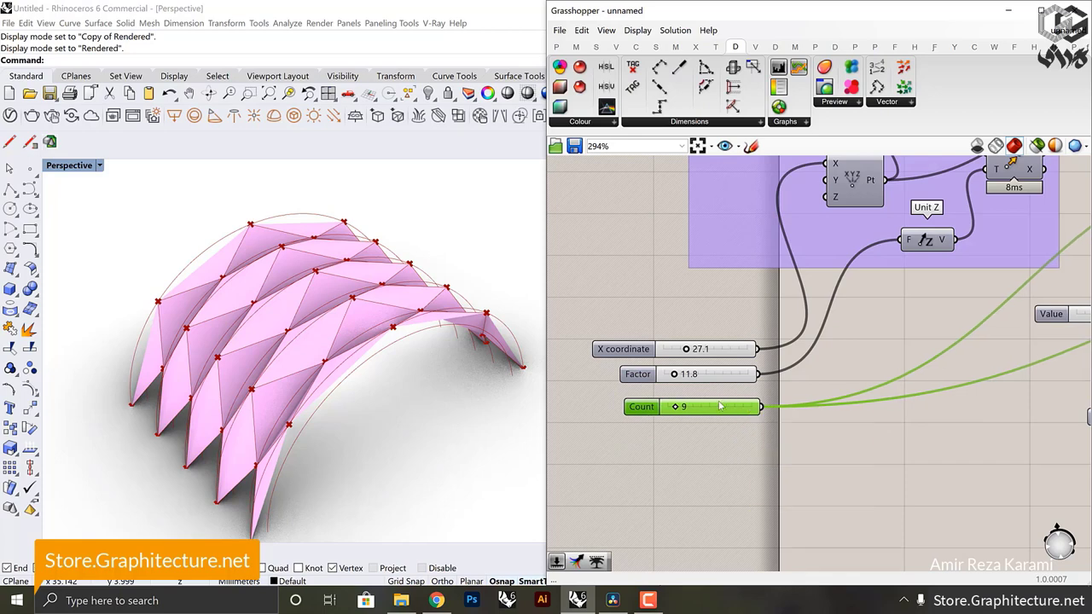
Step: Align the output ends of the stacked X coordinate, Factor and arch Count sliders in one vertical line
click(742, 381)
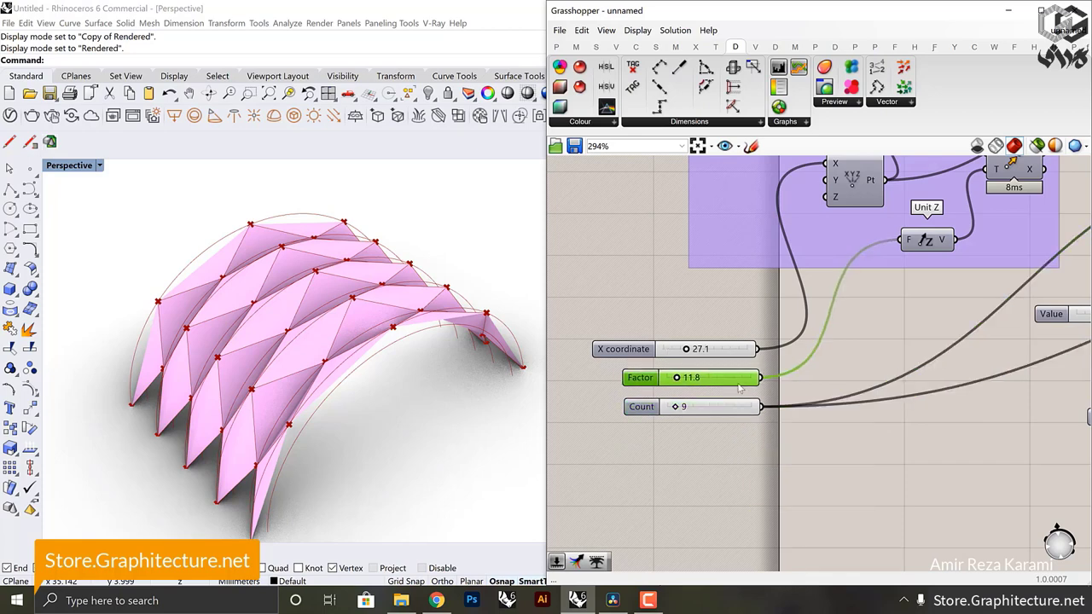
drag(739, 365, 753, 371)
click(754, 382)
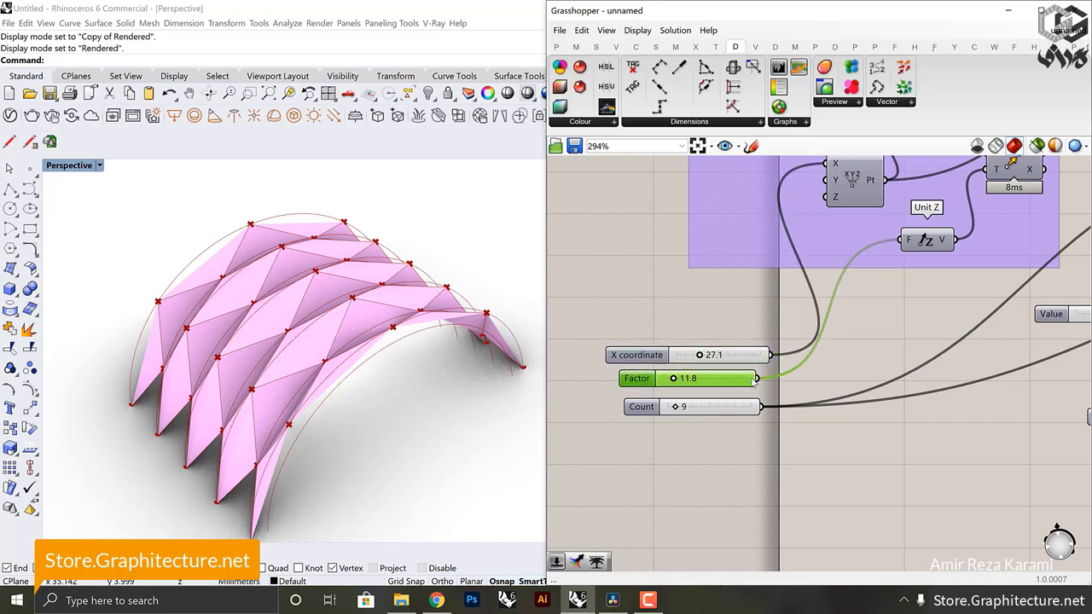
drag(748, 411, 758, 413)
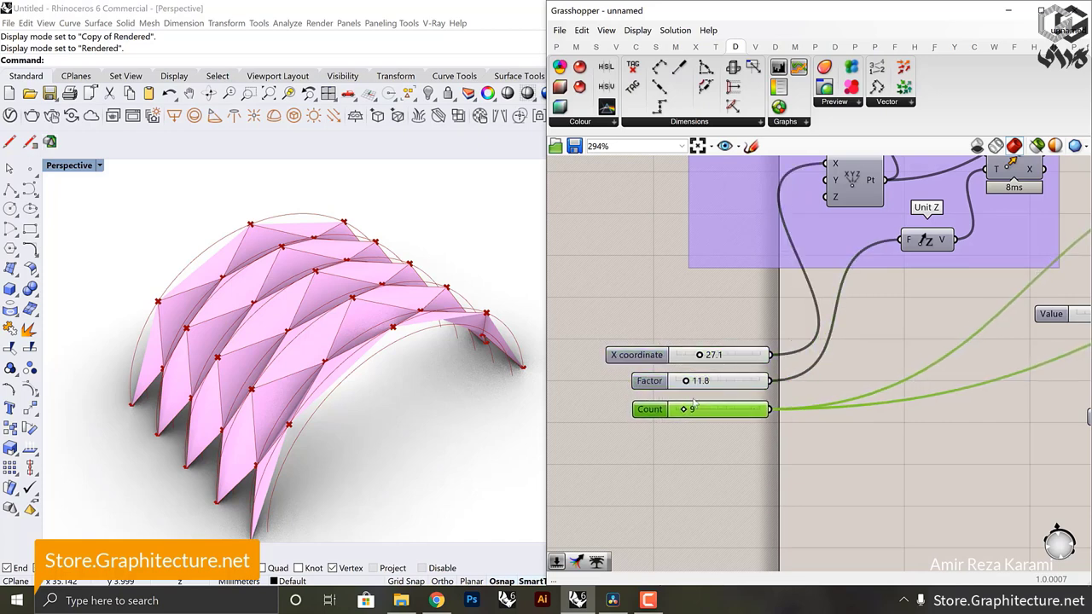